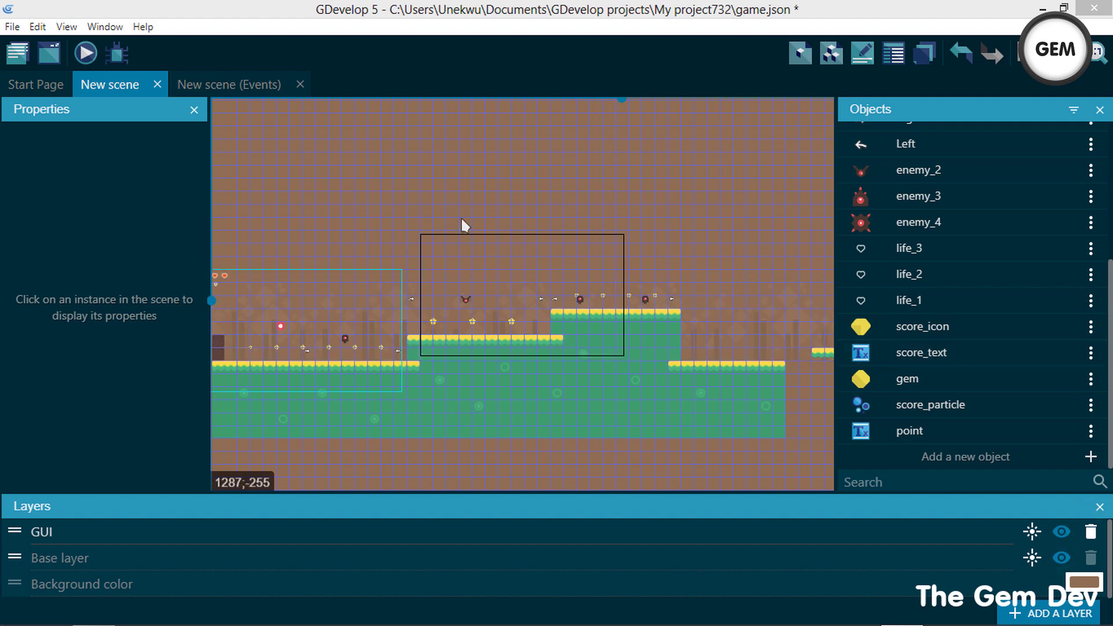
# - Preview the scene and play across the first platform, collecting gems and jumping on the walking enemy
pyautogui.moveTo(409, 228); pyautogui.dragTo(678, 187, button='middle')
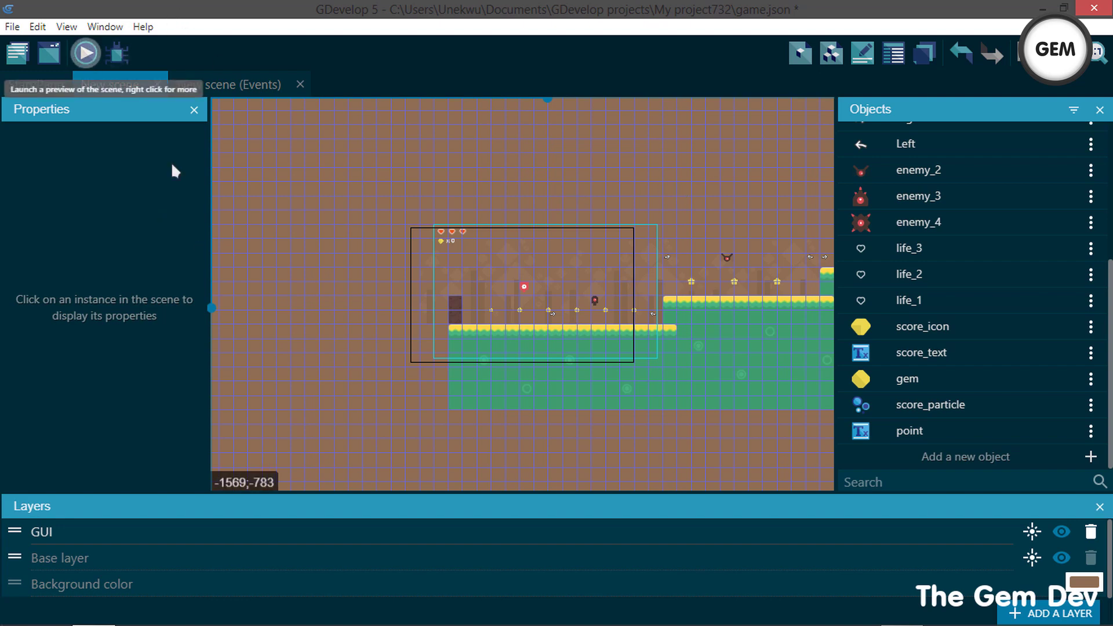
pyautogui.click(83, 58)
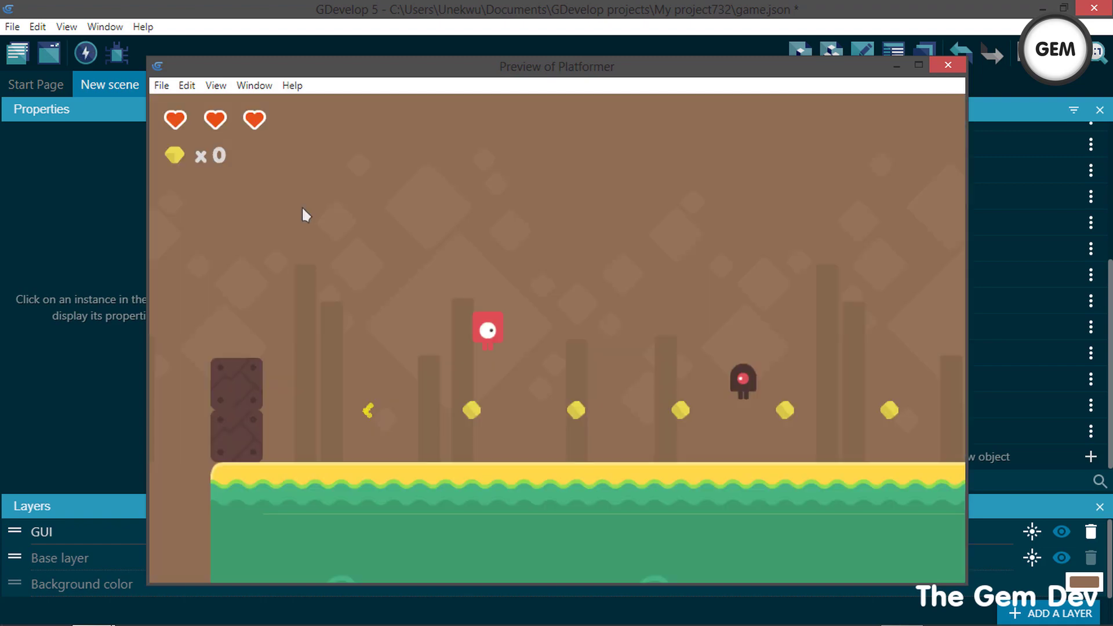
pyautogui.press('Left')
pyautogui.press('space')
pyautogui.press('Right')
pyautogui.press('space')
pyautogui.press('Right')
pyautogui.press('space')
pyautogui.press('space')
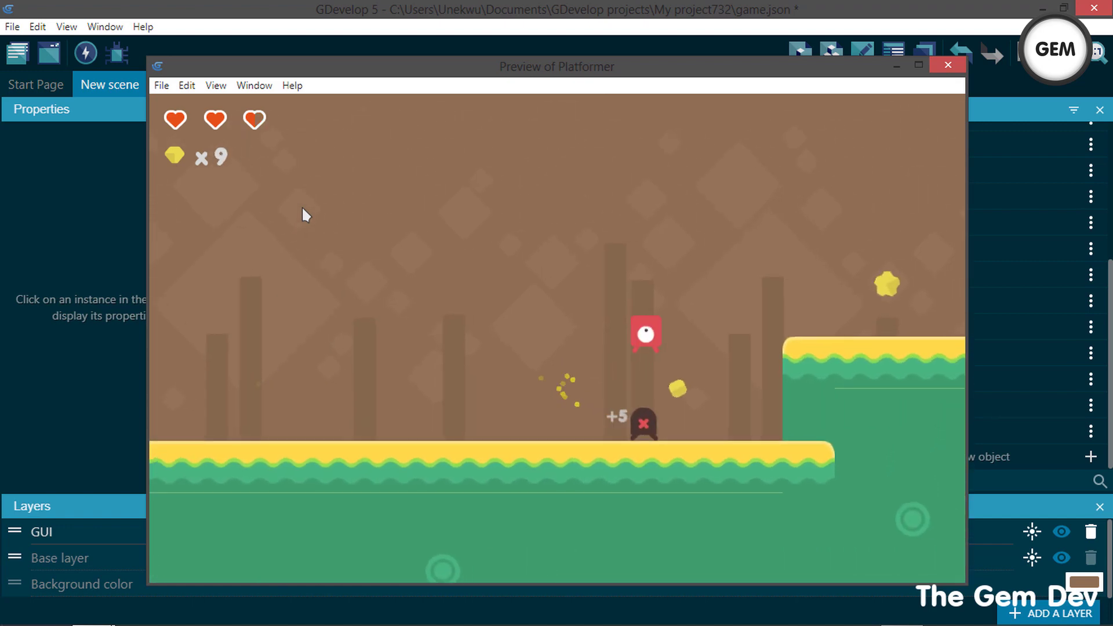
# - Play on over the raised platforms down to the lower platform behind them, and close the preview
pyautogui.press('Left')
pyautogui.press('Right')
pyautogui.press('space')
pyautogui.press('Right')
pyautogui.press('space')
pyautogui.press('Right')
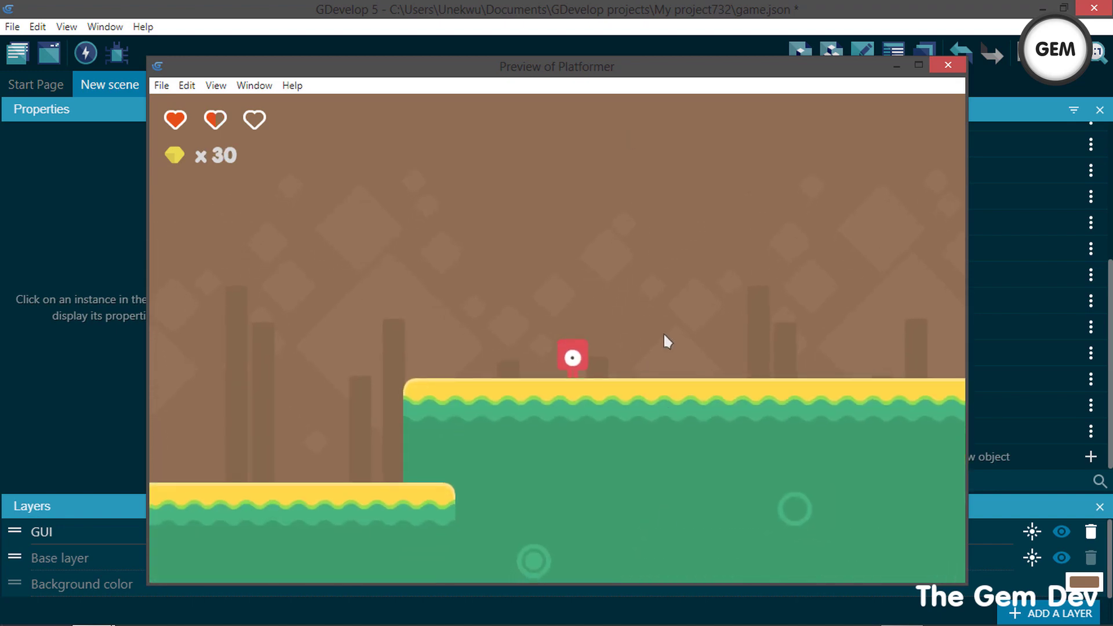
pyautogui.press('Right')
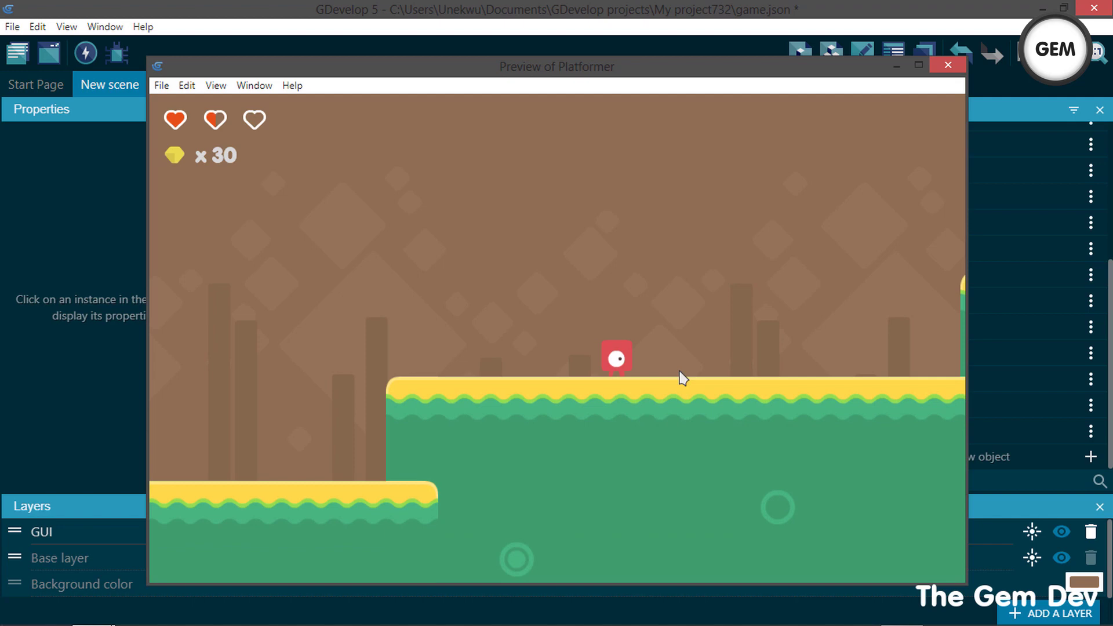
pyautogui.press('space')
pyautogui.press('Right')
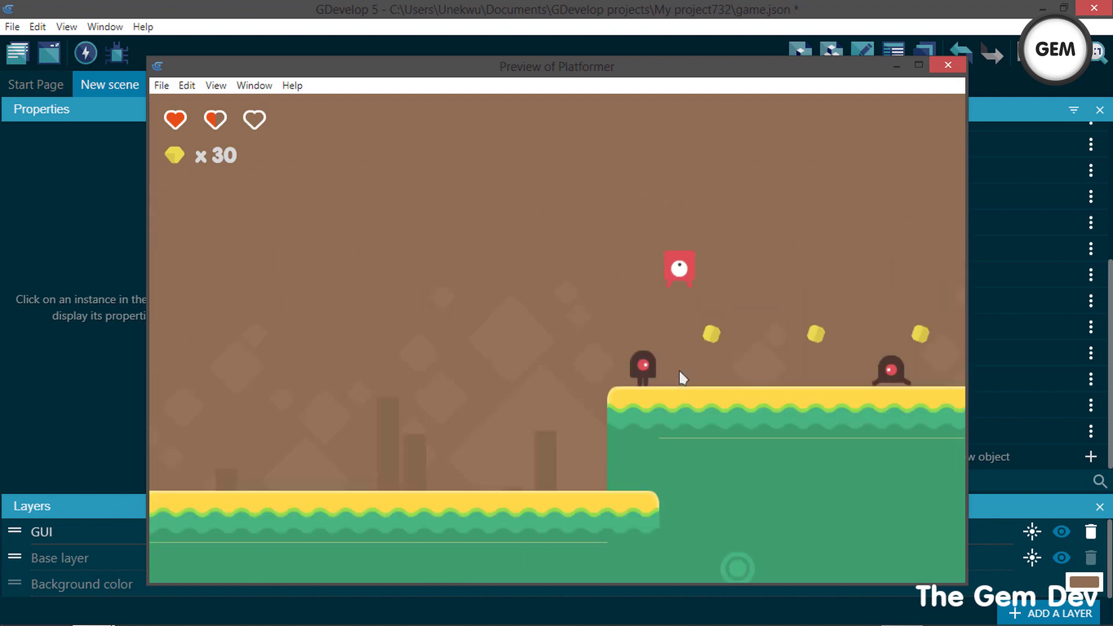
pyautogui.press('Right')
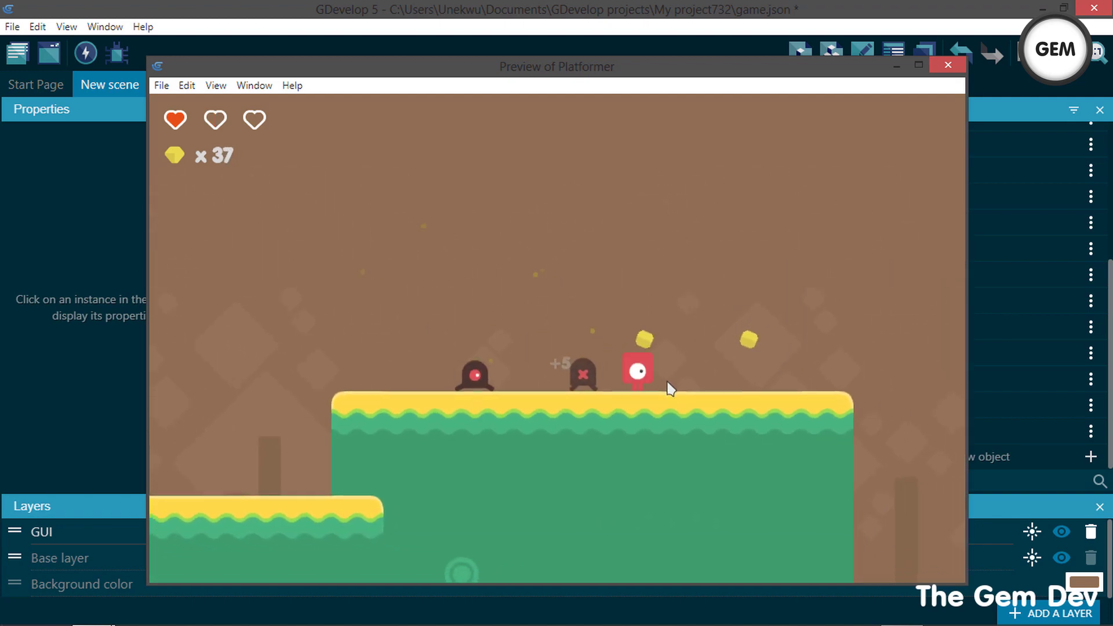
pyautogui.press('Right')
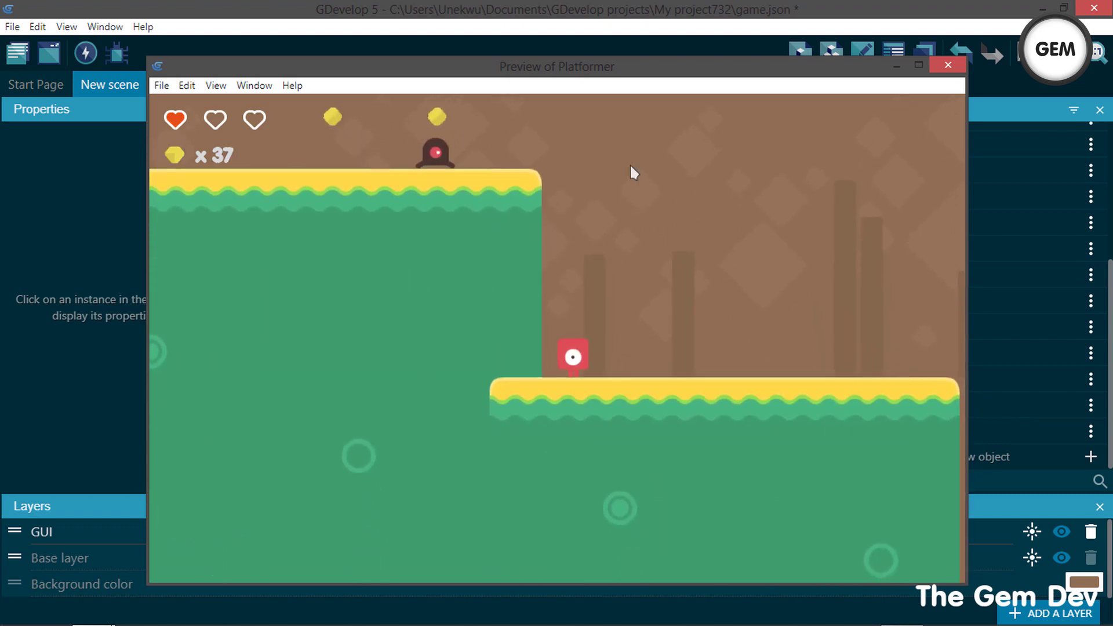
pyautogui.click(948, 65)
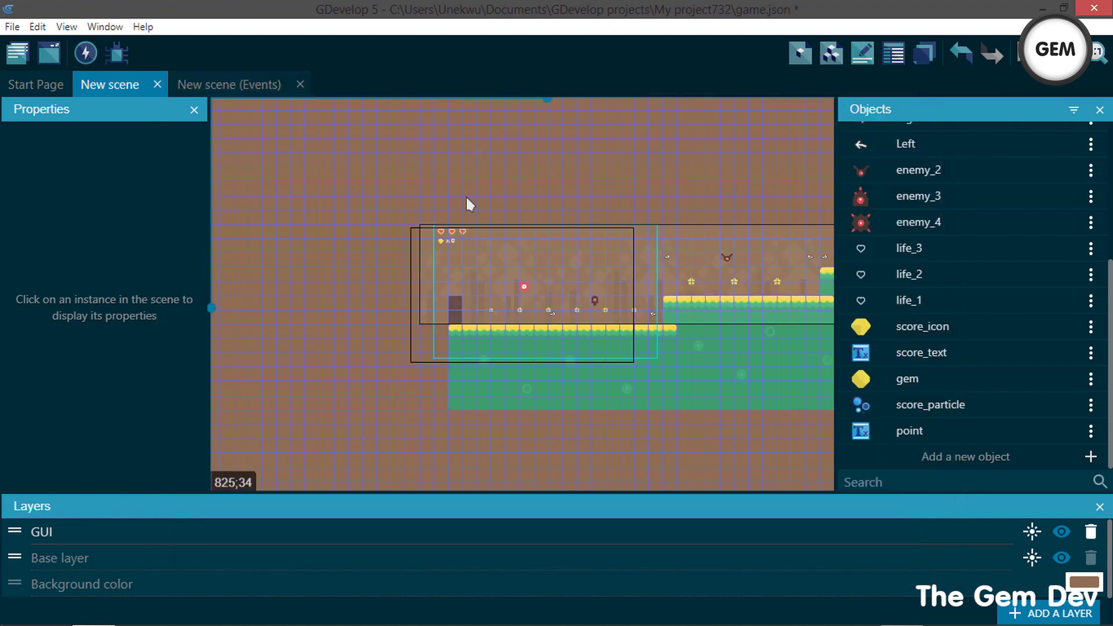
# - Add a new Sprite object to the scene and name it up
pyautogui.moveTo(657, 191); pyautogui.dragTo(278, 203, button='middle')
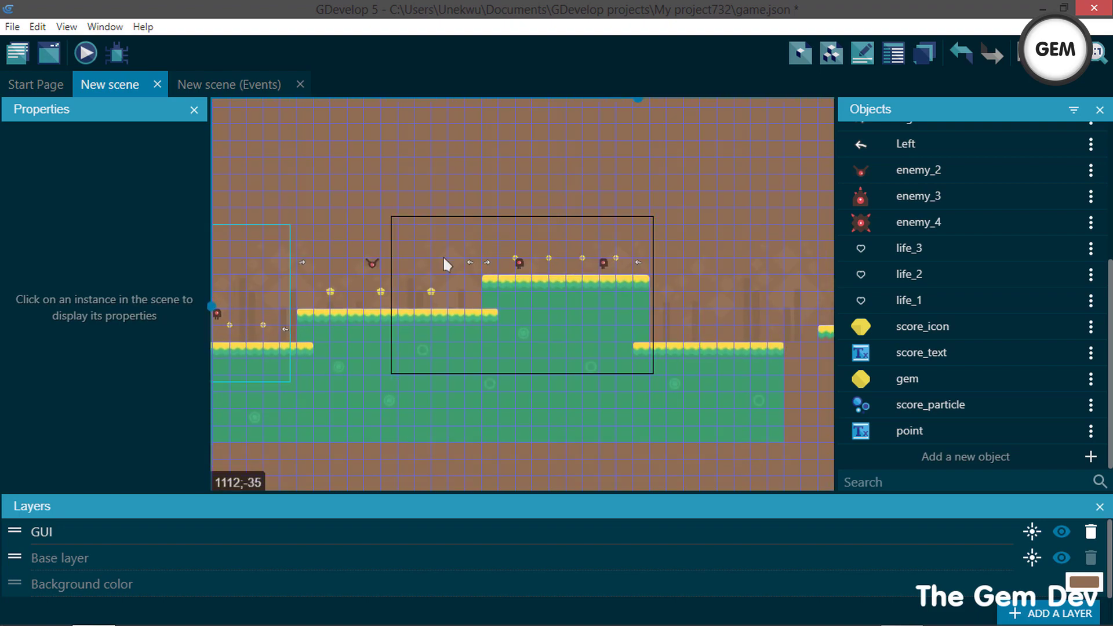
pyautogui.scroll(2, 458, 251)
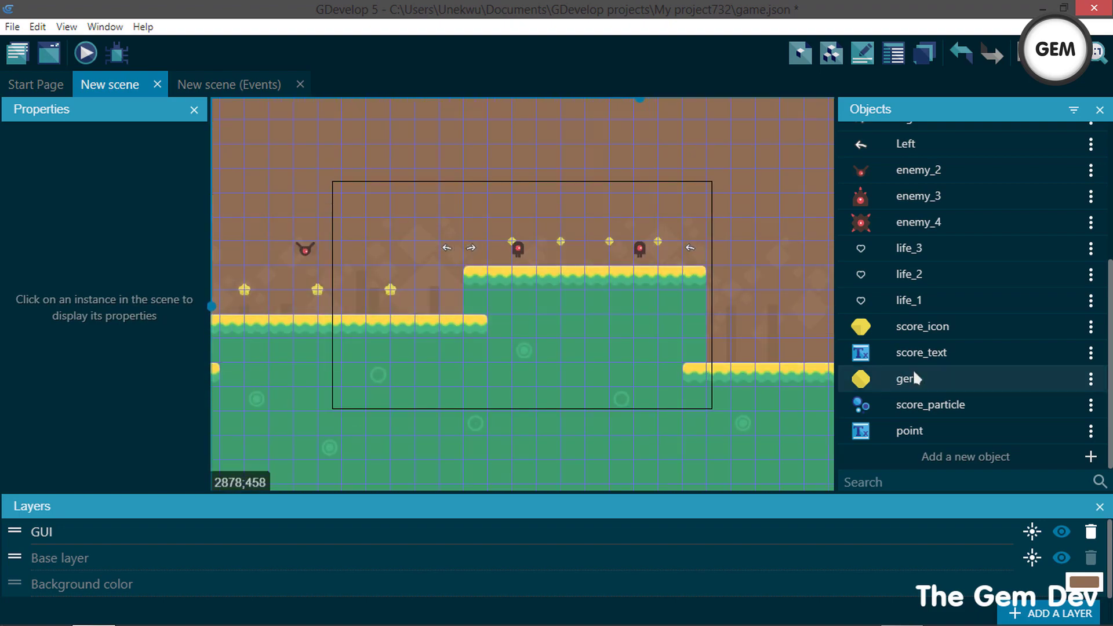
pyautogui.click(940, 453)
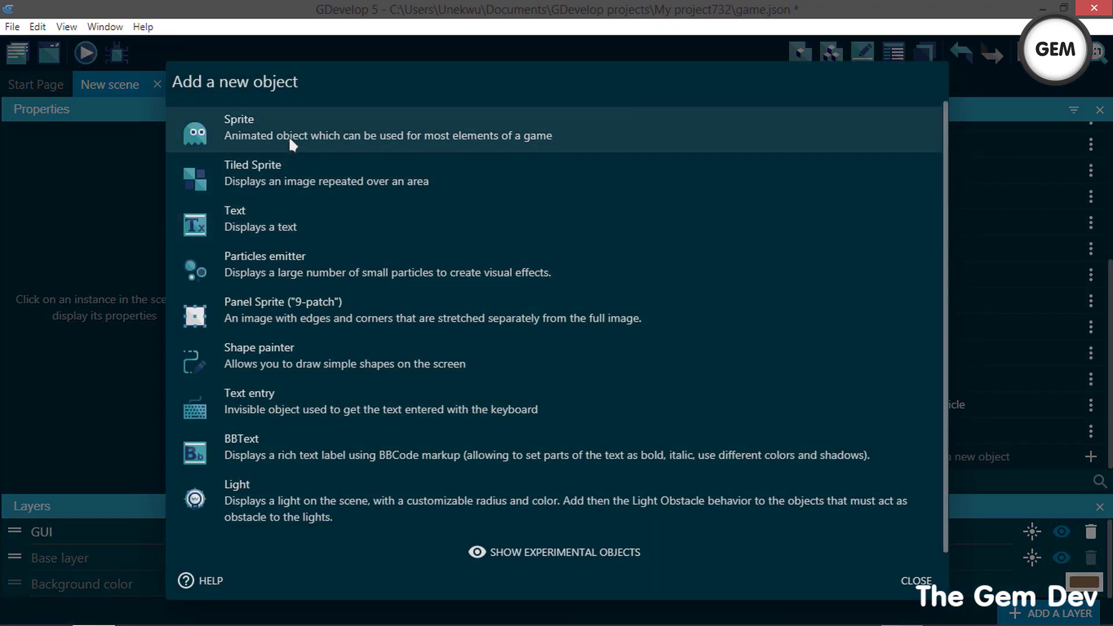
pyautogui.click(283, 134)
pyautogui.click(318, 294)
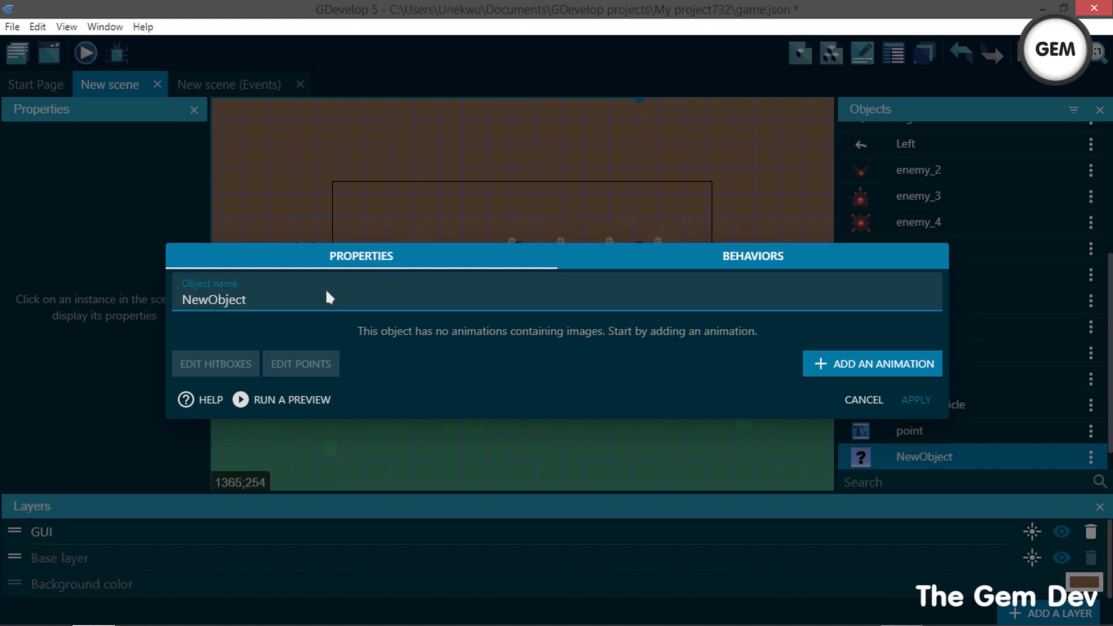
pyautogui.hotkey('ctrl', 'a')
pyautogui.write('up')
# - Give the up object an animation with the rotate_up image from the My project732 folder and apply it
pyautogui.click(861, 365)
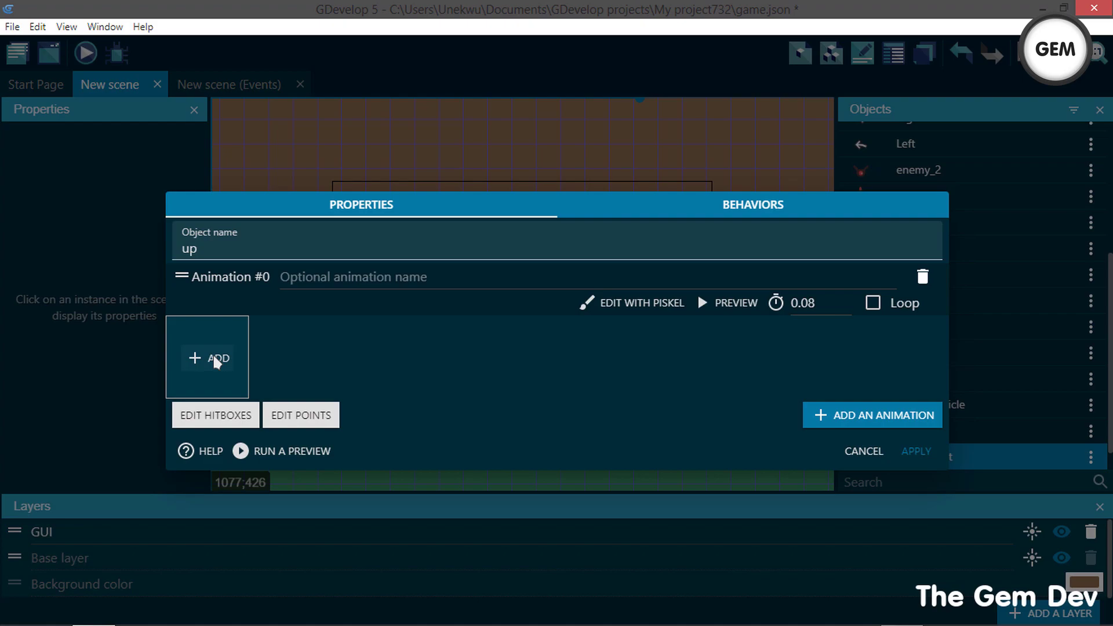
pyautogui.click(214, 358)
pyautogui.click(214, 357)
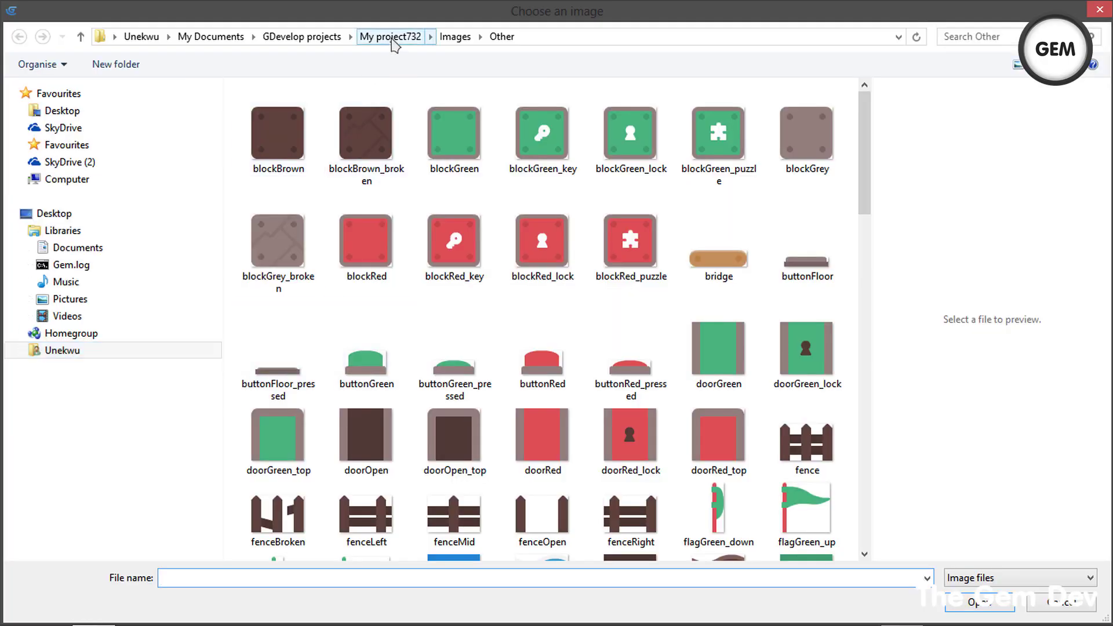
pyautogui.click(402, 38)
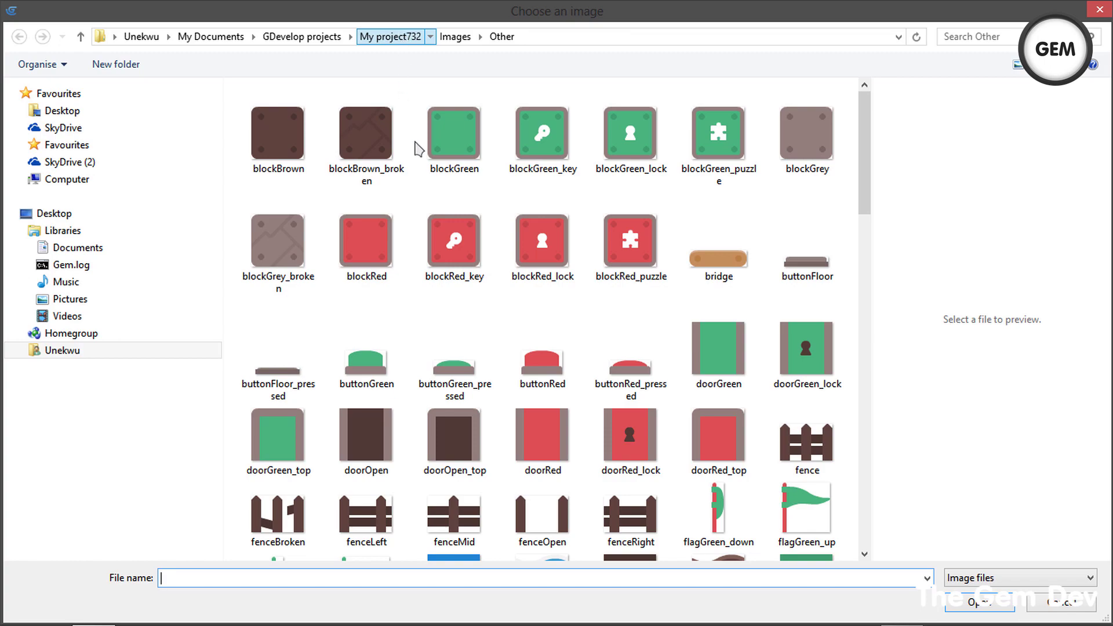
pyautogui.doubleClick(372, 436)
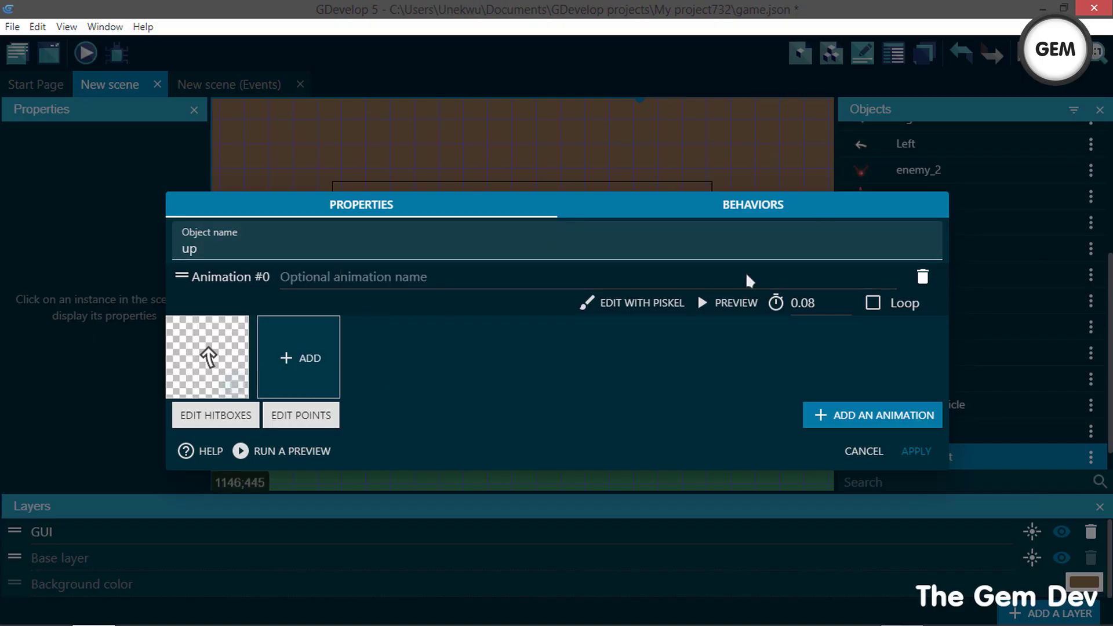
pyautogui.click(916, 452)
# - Add another Sprite object named down and give it an empty animation
pyautogui.scroll(-1, 924, 457)
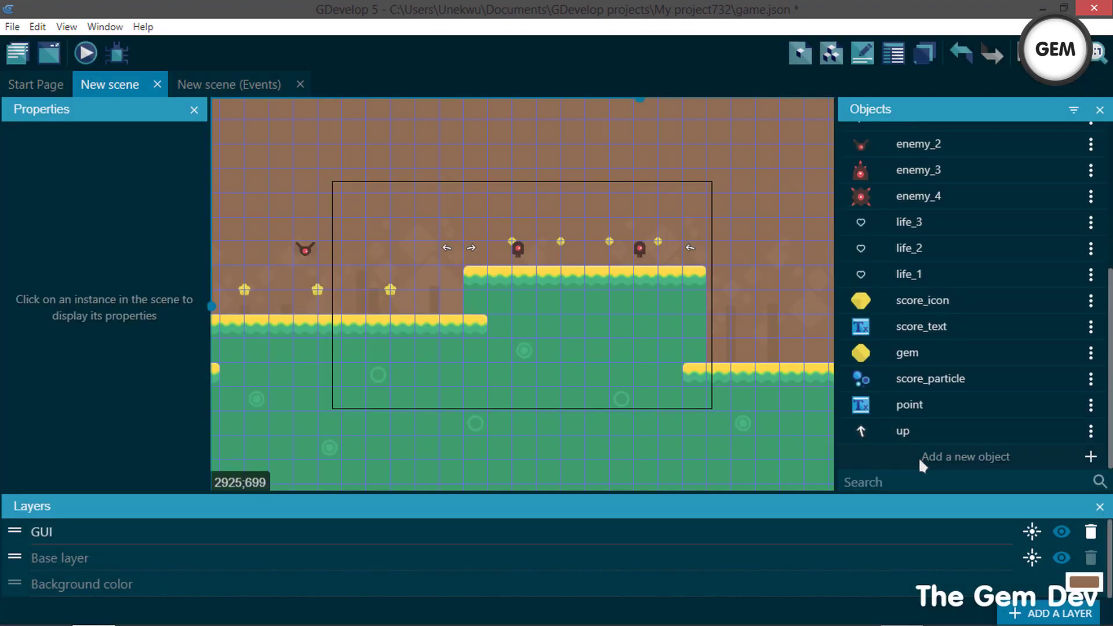
pyautogui.click(918, 457)
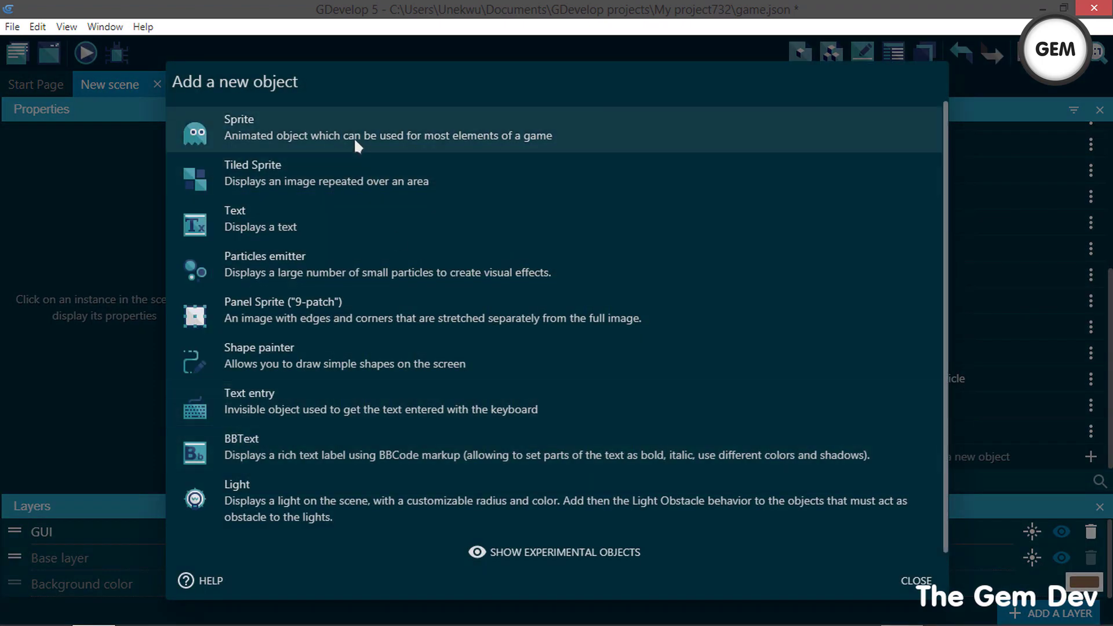
pyautogui.click(413, 130)
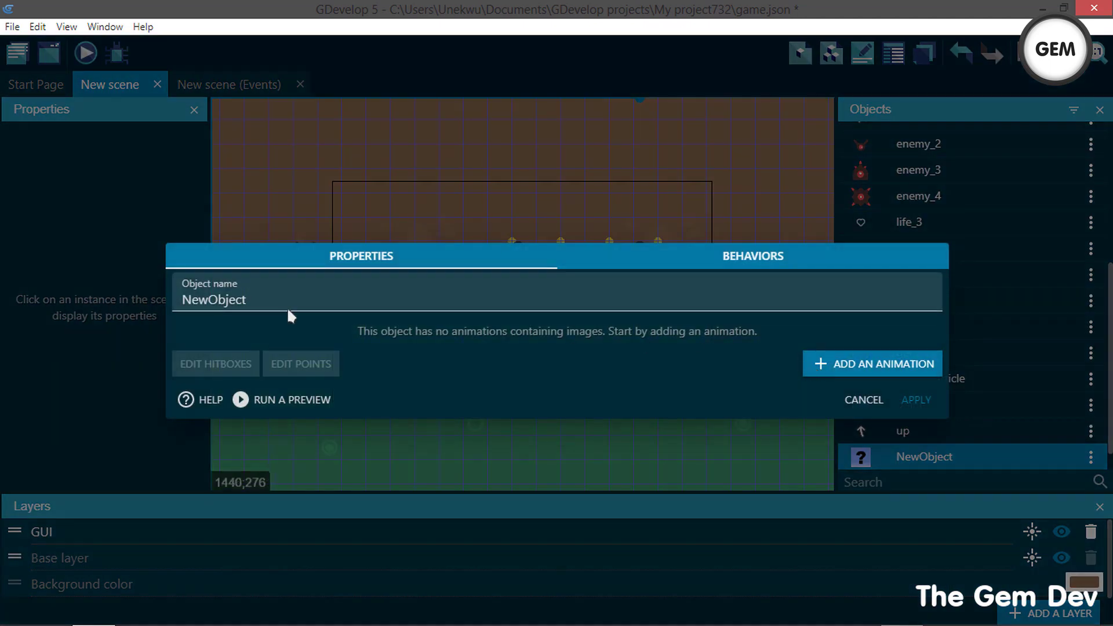
pyautogui.click(850, 369)
pyautogui.click(287, 249)
pyautogui.hotkey('ctrl', 'a')
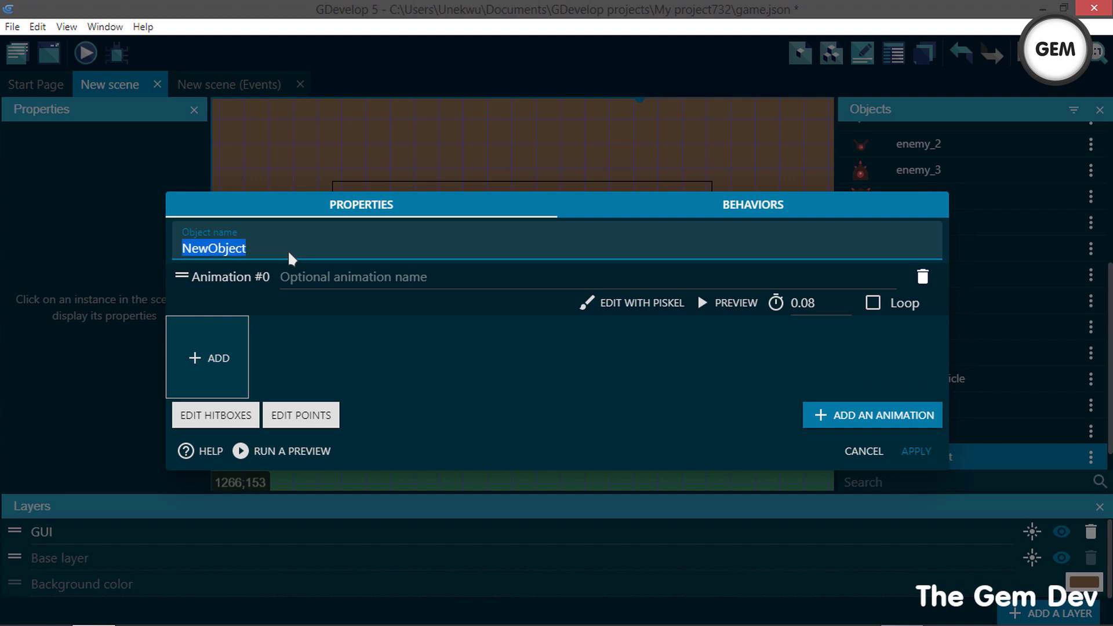
pyautogui.write('down')
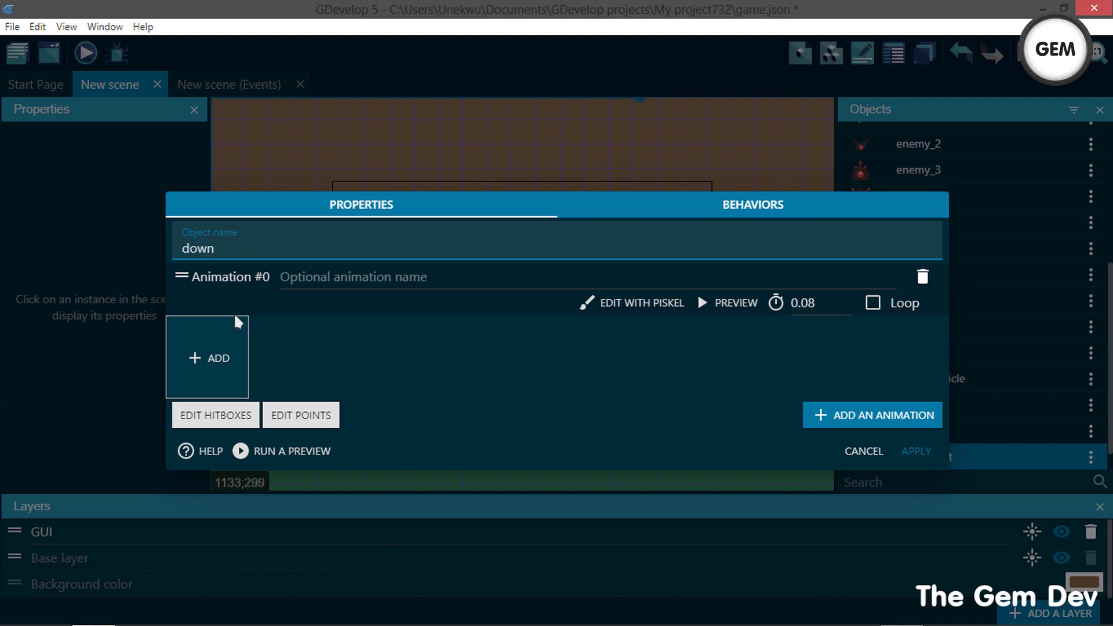
# - Add the rotate_down image as two frames of the down object's animation and apply the object
pyautogui.click(200, 355)
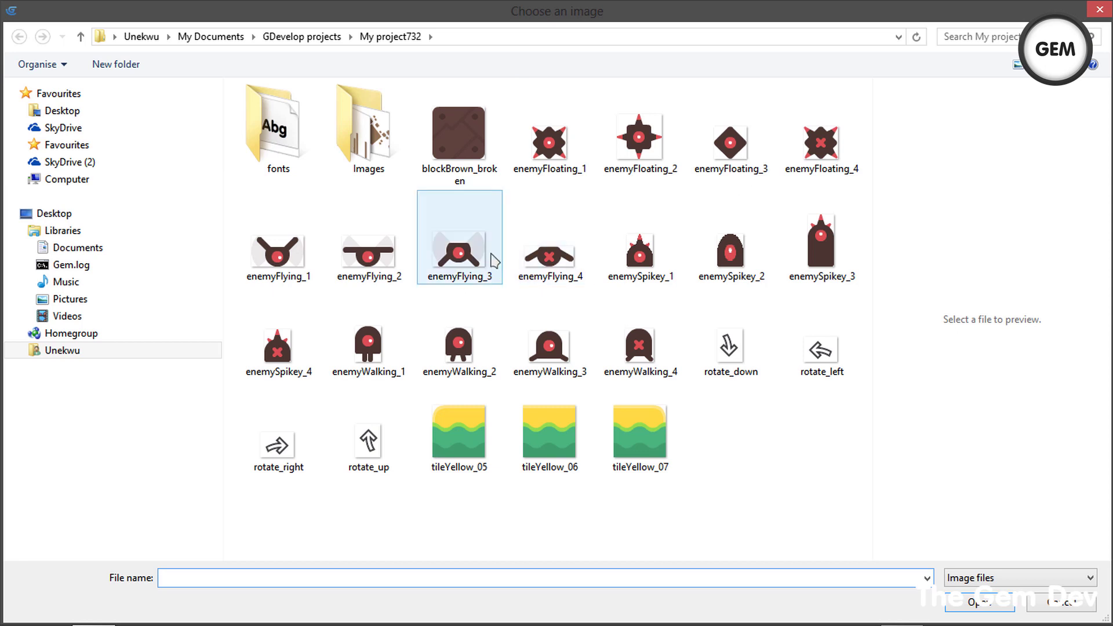
pyautogui.click(738, 352)
pyautogui.doubleClick(731, 348)
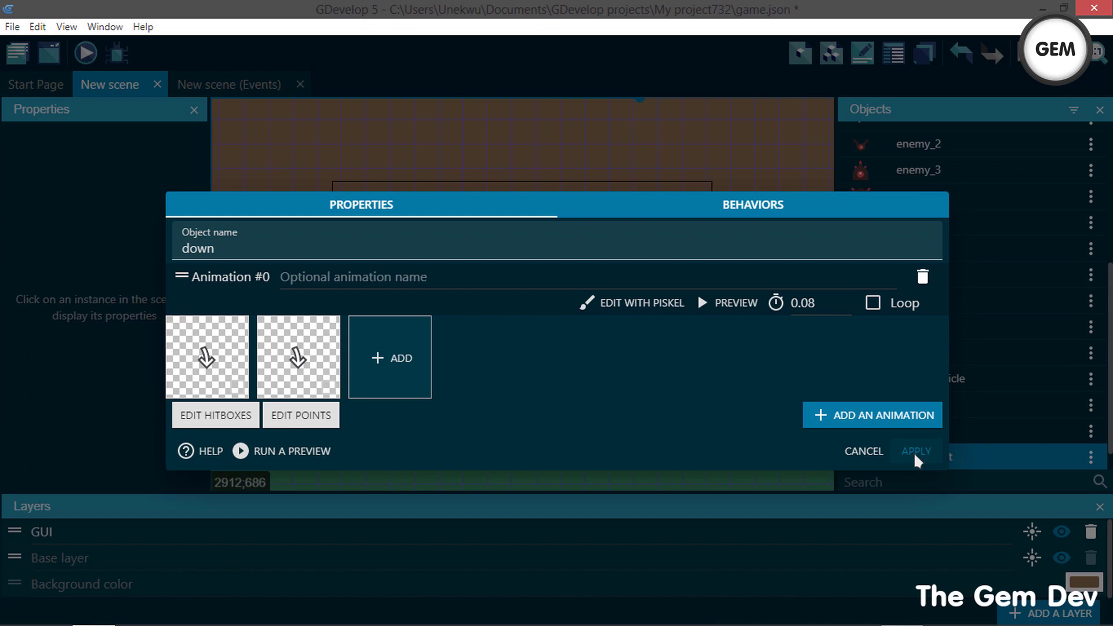
pyautogui.click(916, 451)
# - Place a down arrow instance just off the right edge of the highest platform
pyautogui.click(914, 458)
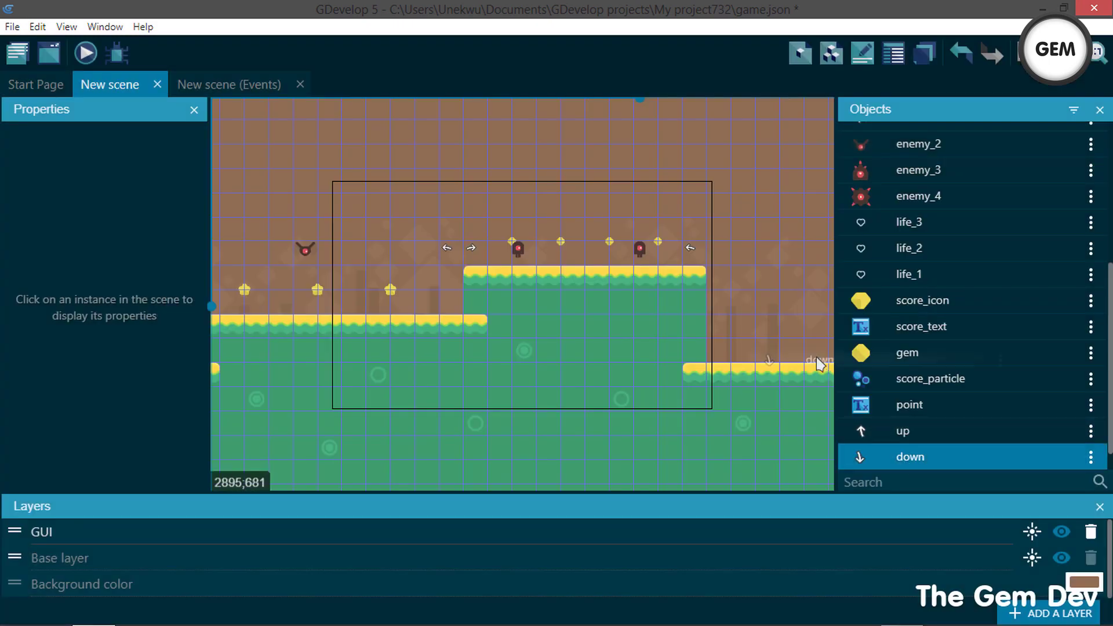
pyautogui.moveTo(740, 266); pyautogui.dragTo(725, 266)
pyautogui.click(770, 318)
# - Place an up arrow instance directly below the down arrow, at the surface of the lower platform
pyautogui.moveTo(770, 317); pyautogui.dragTo(639, 310, button='middle')
pyautogui.scroll(4, 634, 312)
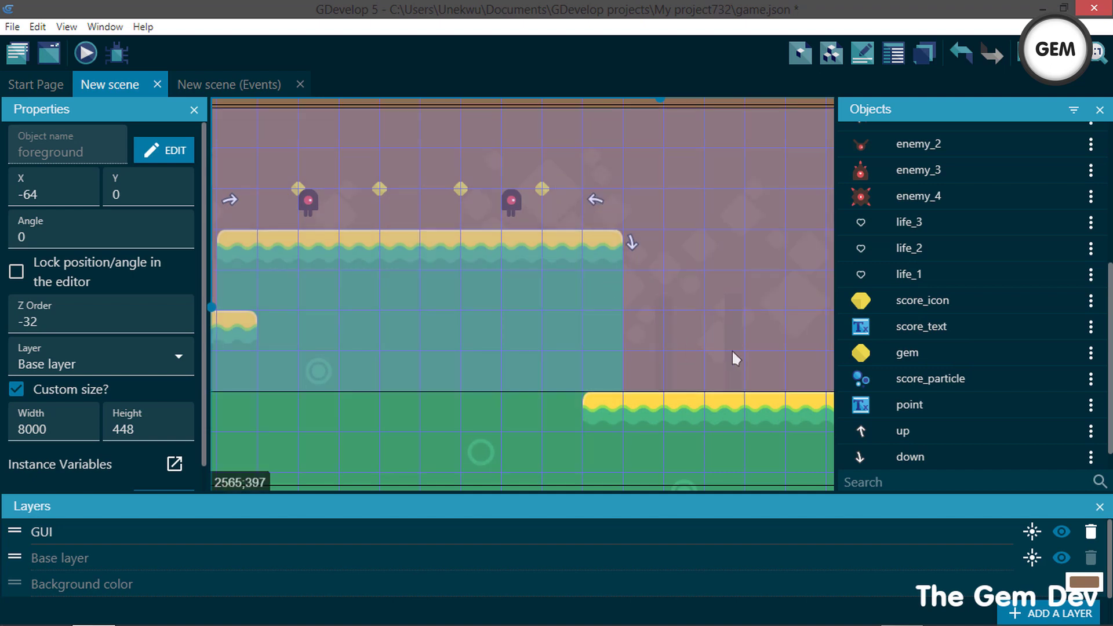
pyautogui.moveTo(784, 393); pyautogui.dragTo(672, 355, button='middle')
pyautogui.moveTo(950, 435); pyautogui.dragTo(524, 368)
# - Set the up arrow instance's position to X 2371 and Y 435
pyautogui.click(65, 196)
pyautogui.press('BackSpace')
pyautogui.write('3')
pyautogui.press('BackSpace')
pyautogui.press('BackSpace')
pyautogui.write('71')
pyautogui.click(148, 199)
pyautogui.press('BackSpace')
pyautogui.write('0')
pyautogui.press('BackSpace')
pyautogui.press('BackSpace')
pyautogui.write('35')
# - Add a third new Sprite object and open it for editing
pyautogui.scroll(-1, 1083, 365)
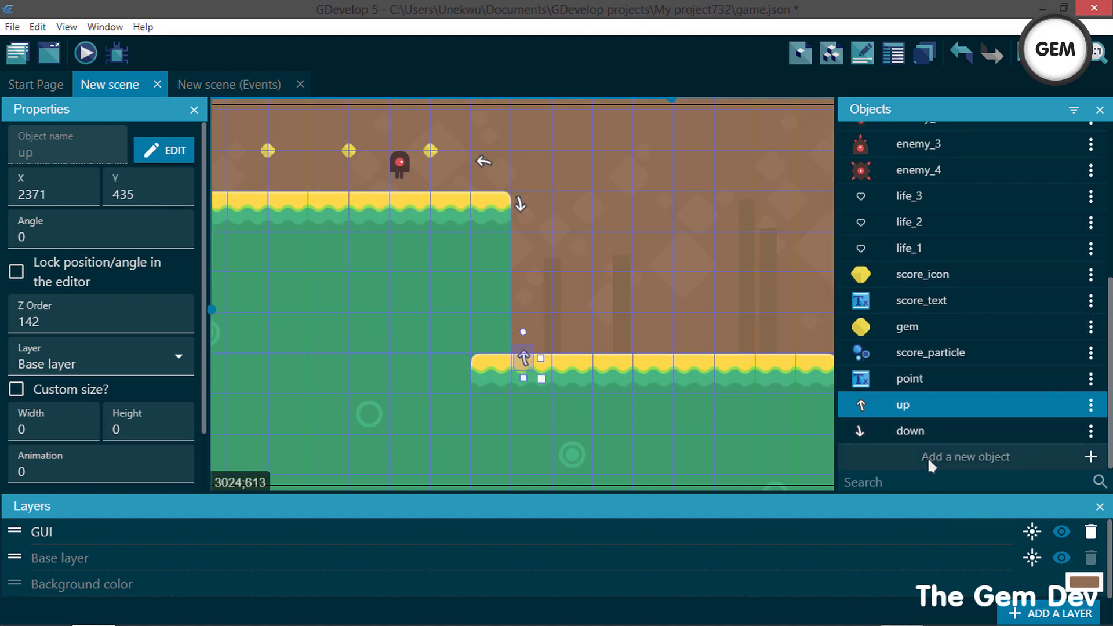
pyautogui.click(927, 457)
pyautogui.click(368, 148)
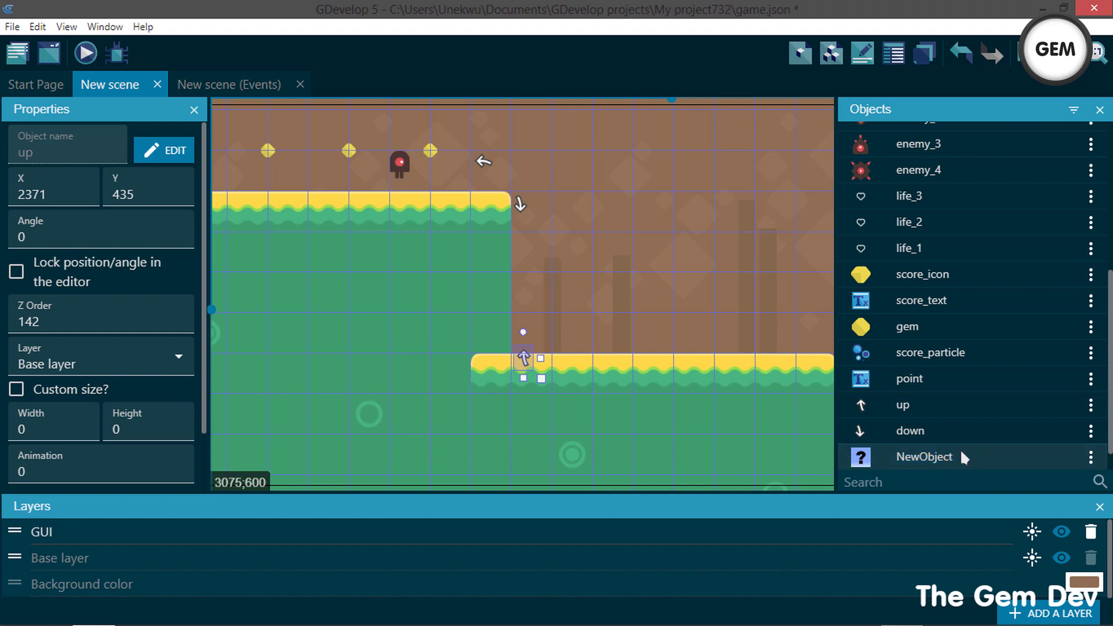
pyautogui.click(1090, 461)
pyautogui.click(1058, 239)
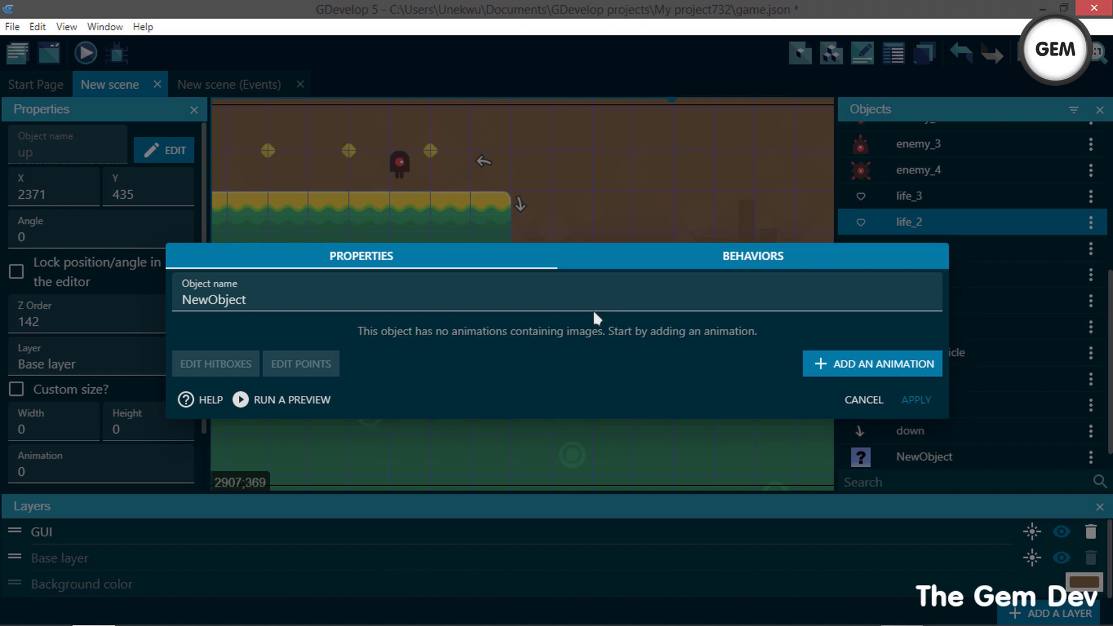
# - Give the new object an animation with the bridge image from the project's Images/Other folder
pyautogui.click(836, 367)
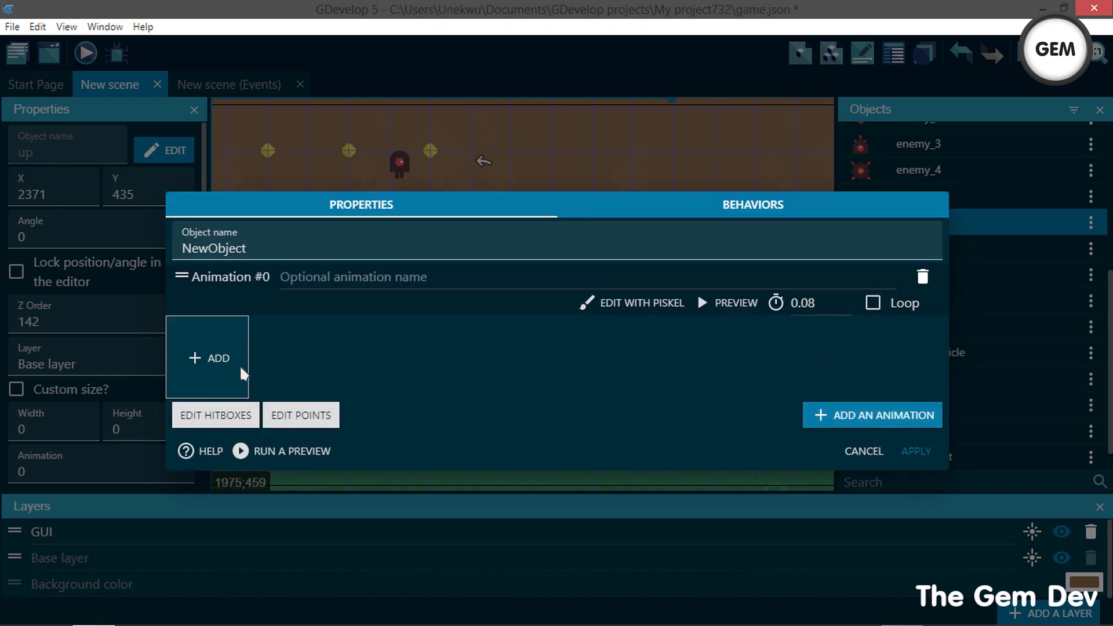
pyautogui.click(225, 359)
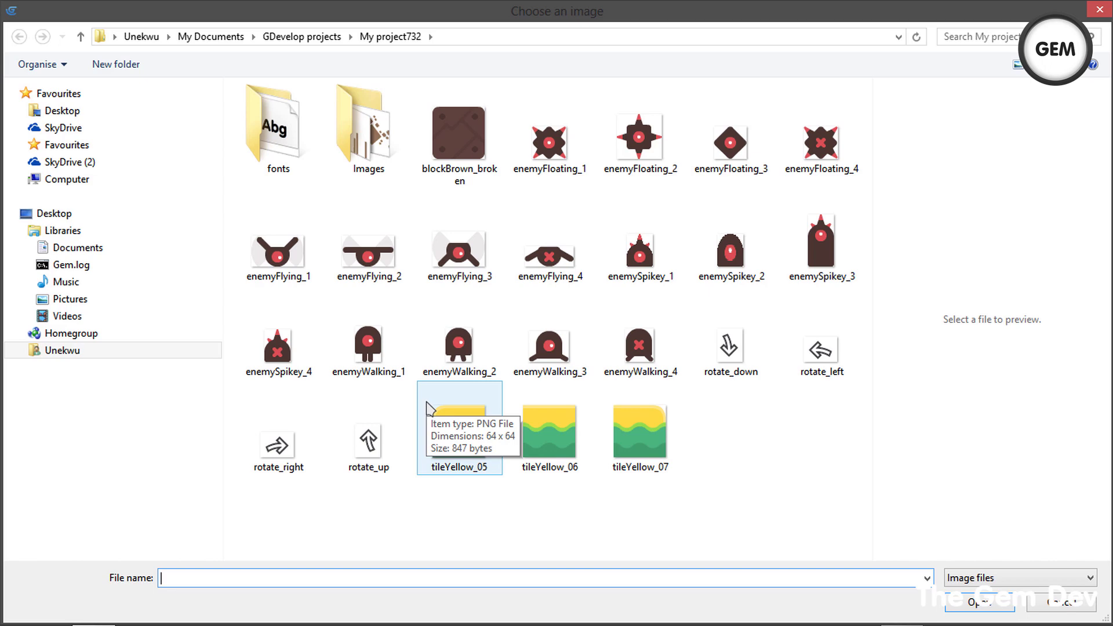
pyautogui.click(374, 159)
pyautogui.doubleClick(383, 165)
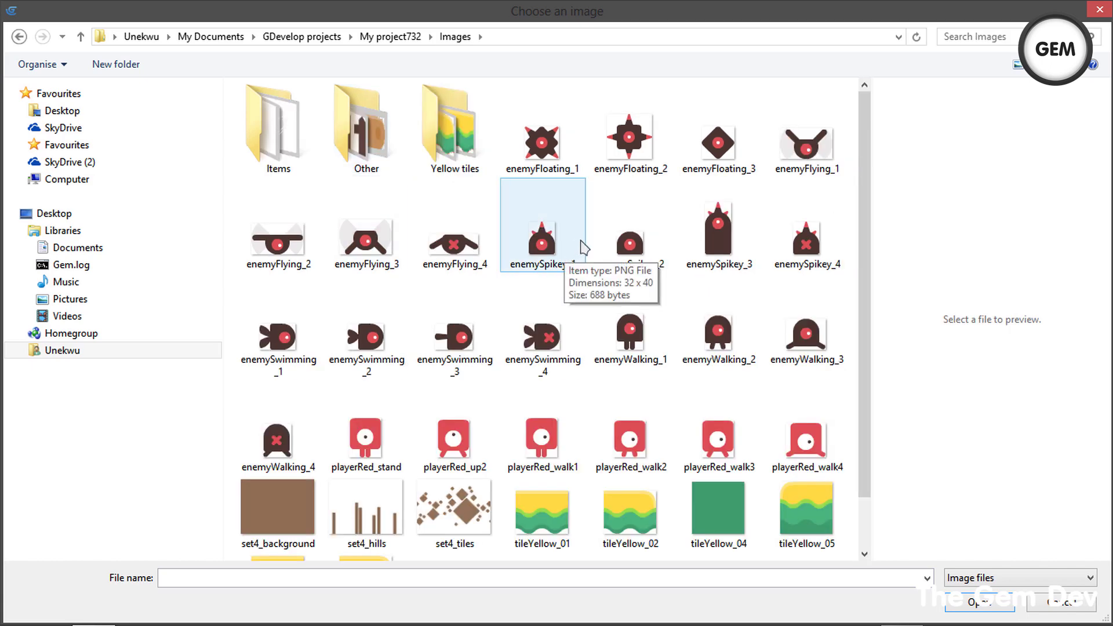
pyautogui.scroll(-2, 584, 248)
pyautogui.scroll(2, 654, 430)
pyautogui.doubleClick(375, 162)
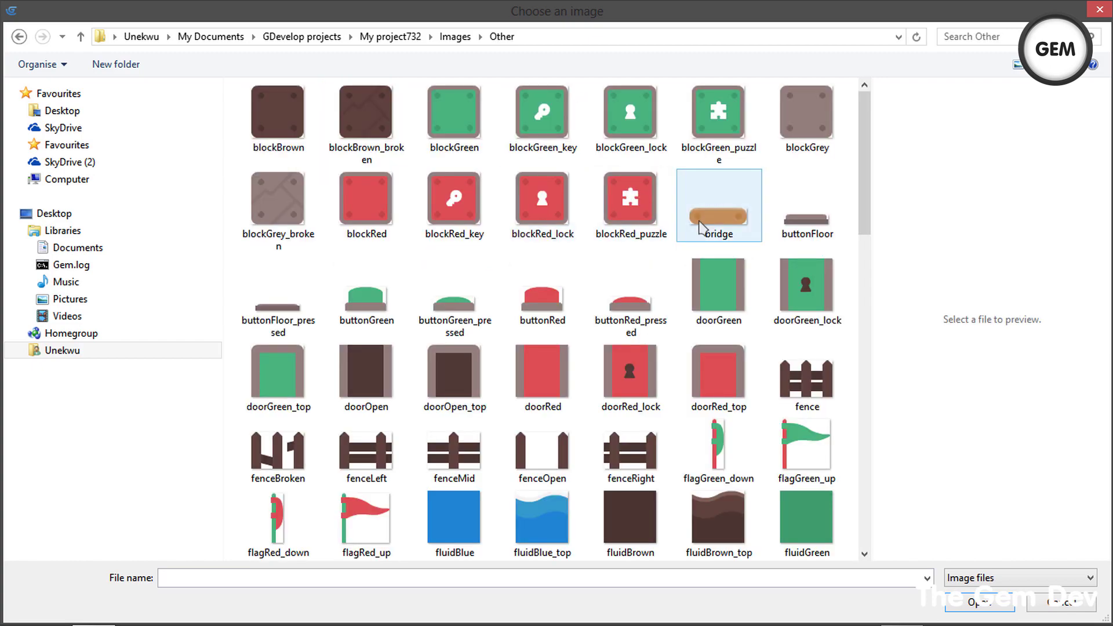
pyautogui.doubleClick(699, 226)
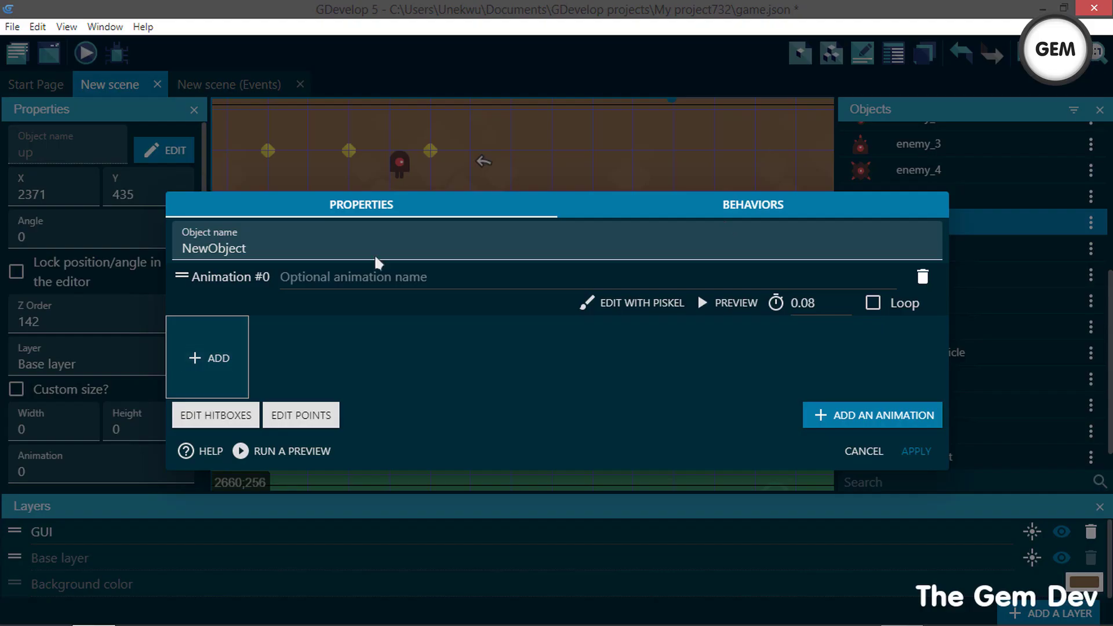
# - Name the new object bridge, apply it, and place an instance beside the upper platform's edge at X 2368, Y 192
pyautogui.doubleClick(385, 251)
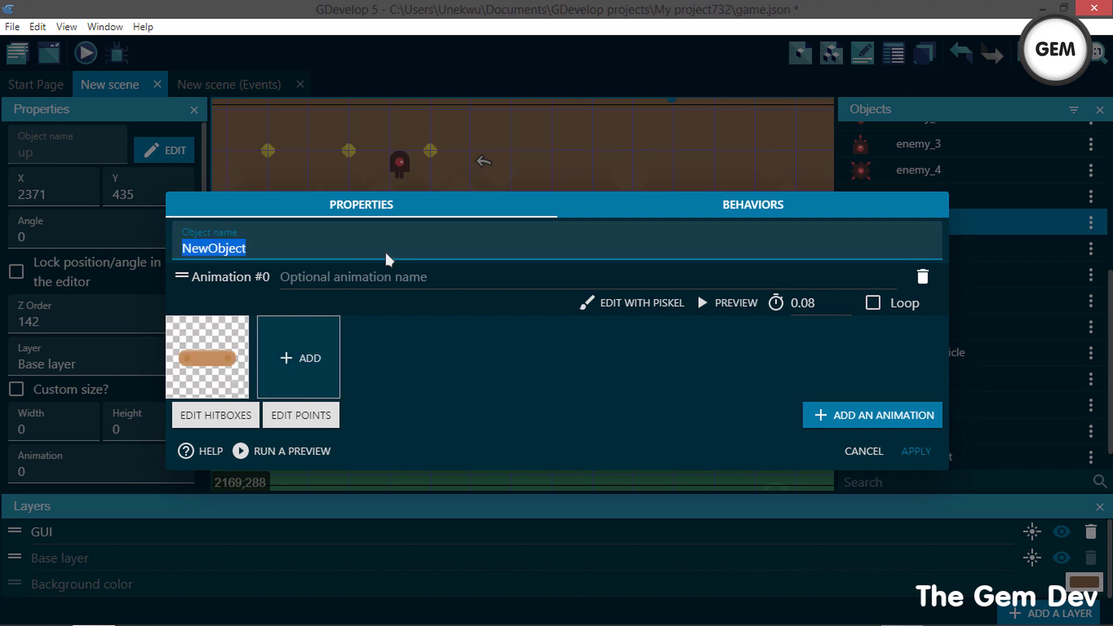
pyautogui.write('bridge')
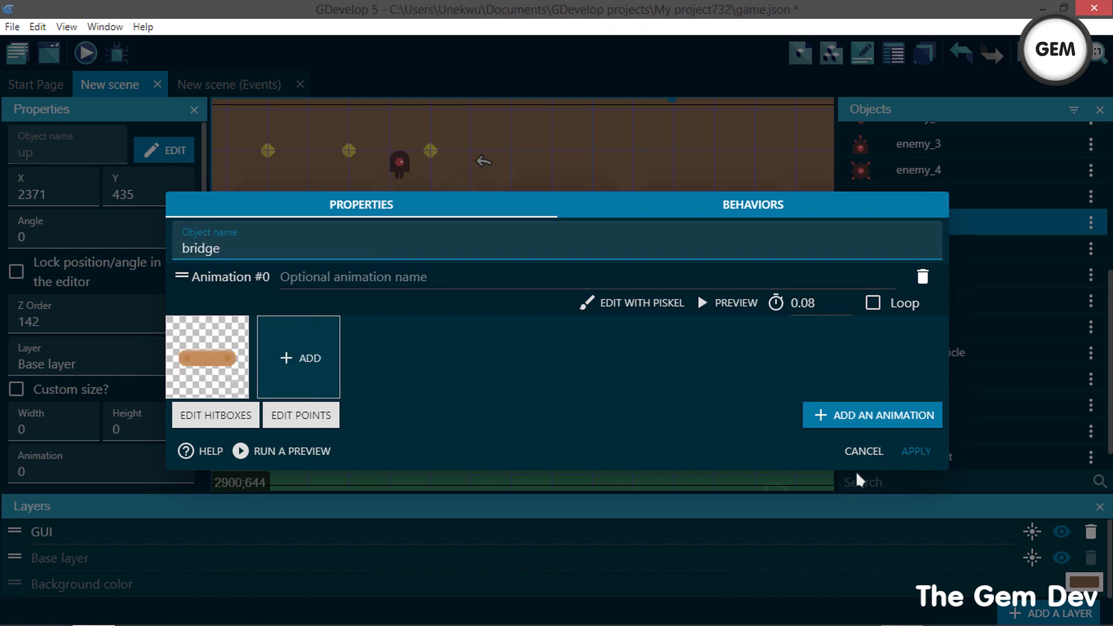
pyautogui.click(917, 450)
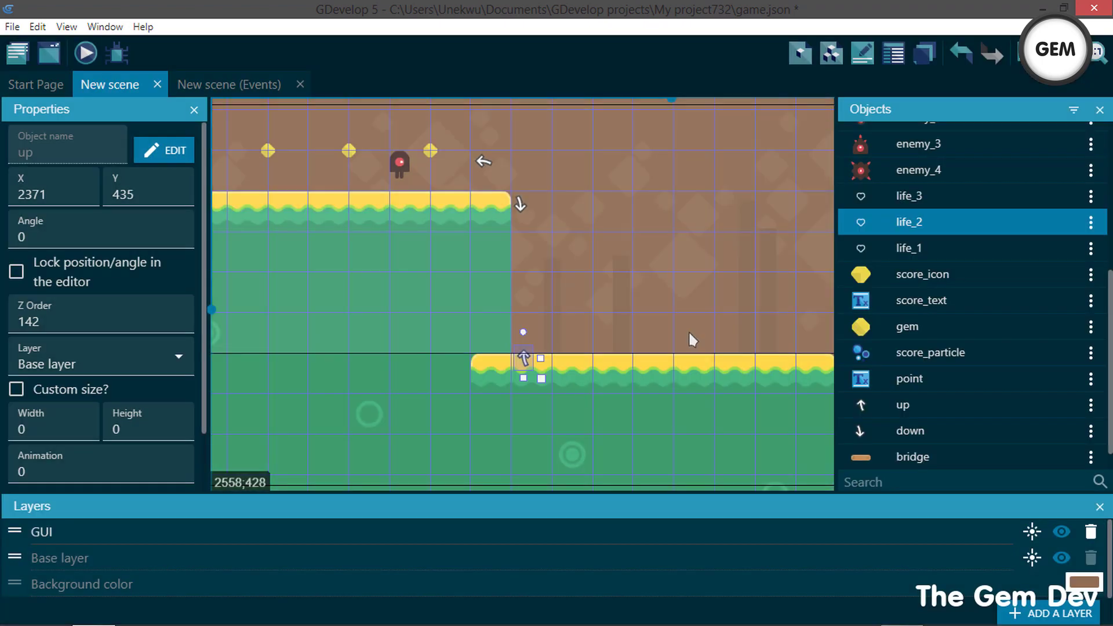
pyautogui.moveTo(902, 467); pyautogui.dragTo(536, 200)
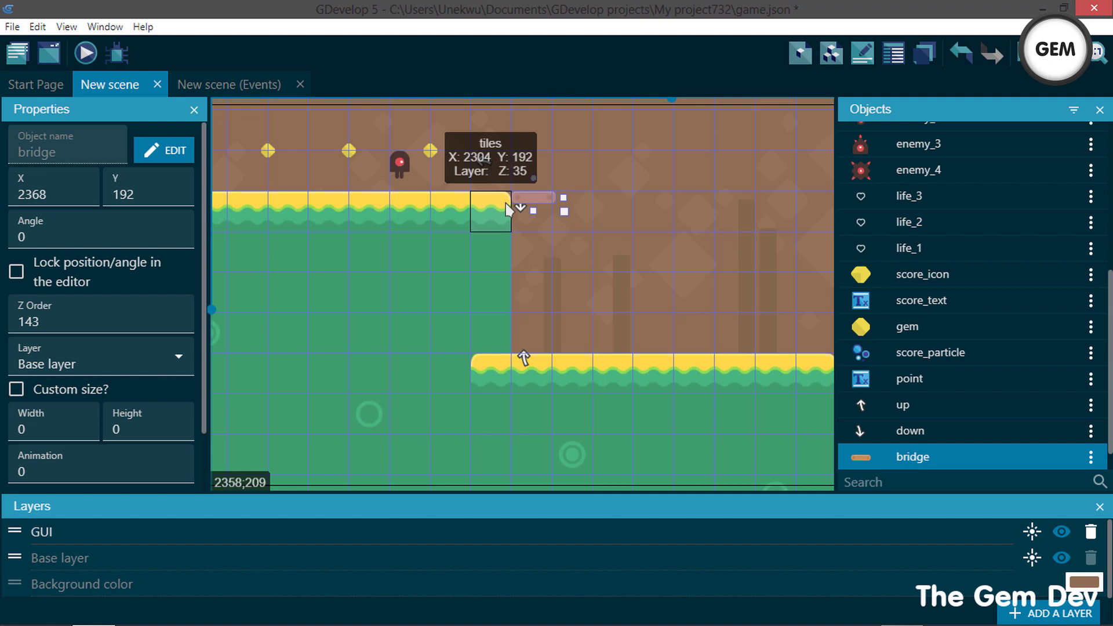
# - Add a new external events sheet to the project, rename it moving_platforms, and open it
pyautogui.click(219, 81)
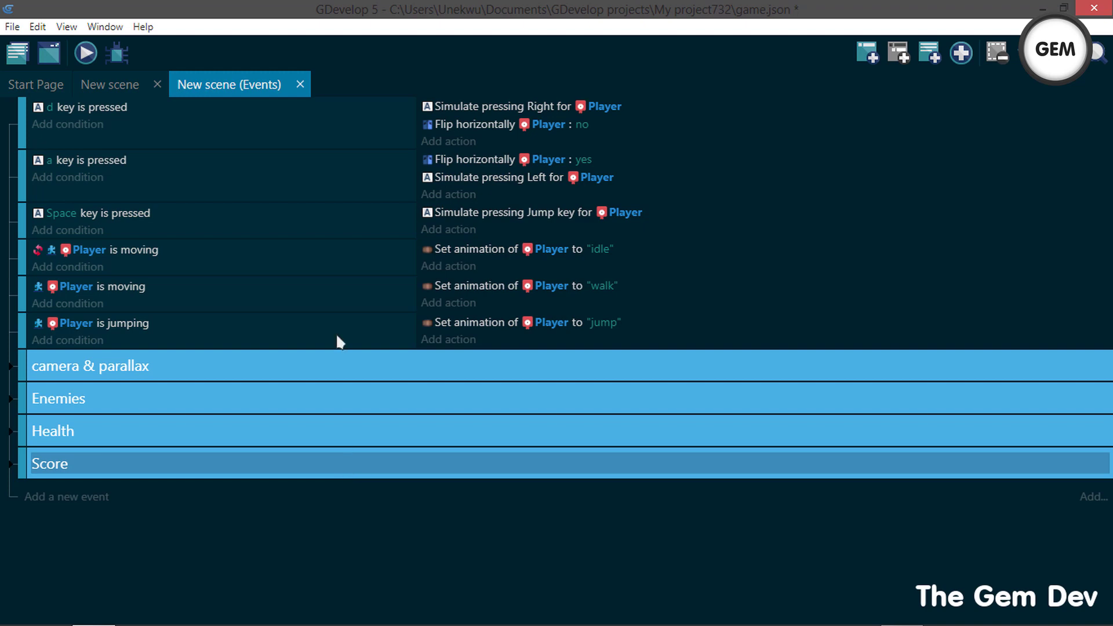
pyautogui.click(17, 54)
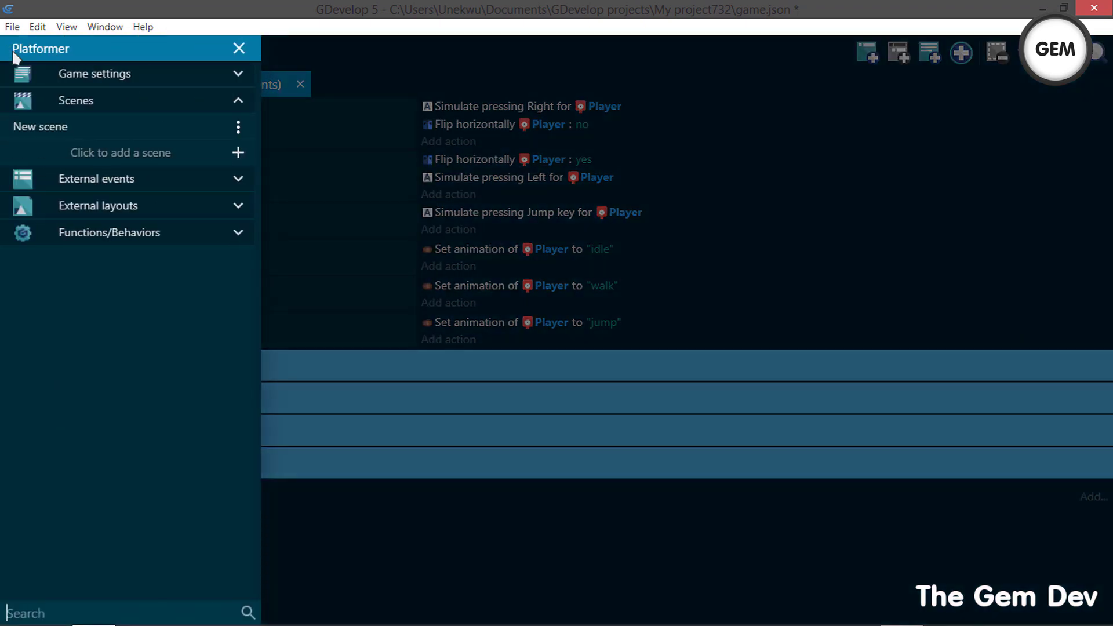
pyautogui.click(93, 180)
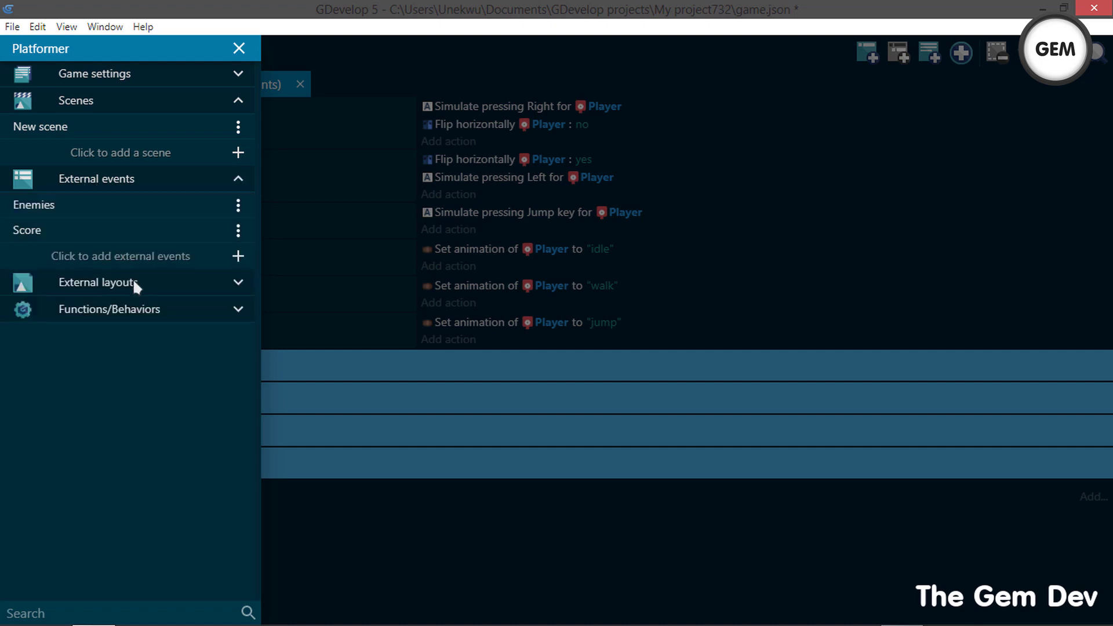
pyautogui.click(210, 258)
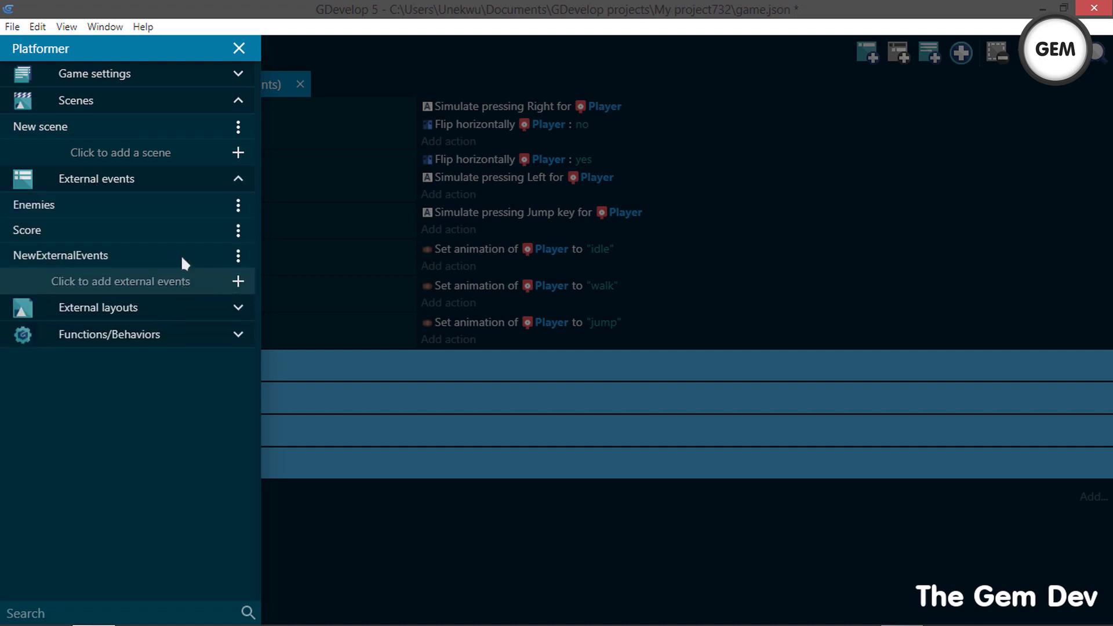
pyautogui.click(237, 257)
pyautogui.click(261, 308)
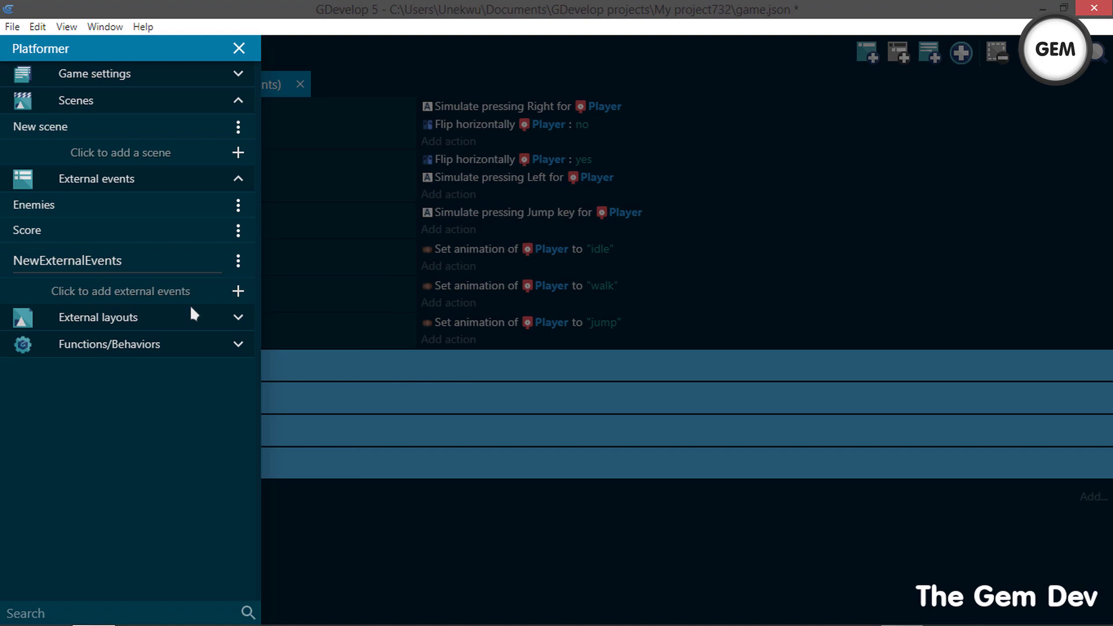
pyautogui.doubleClick(152, 272)
pyautogui.write('ov')
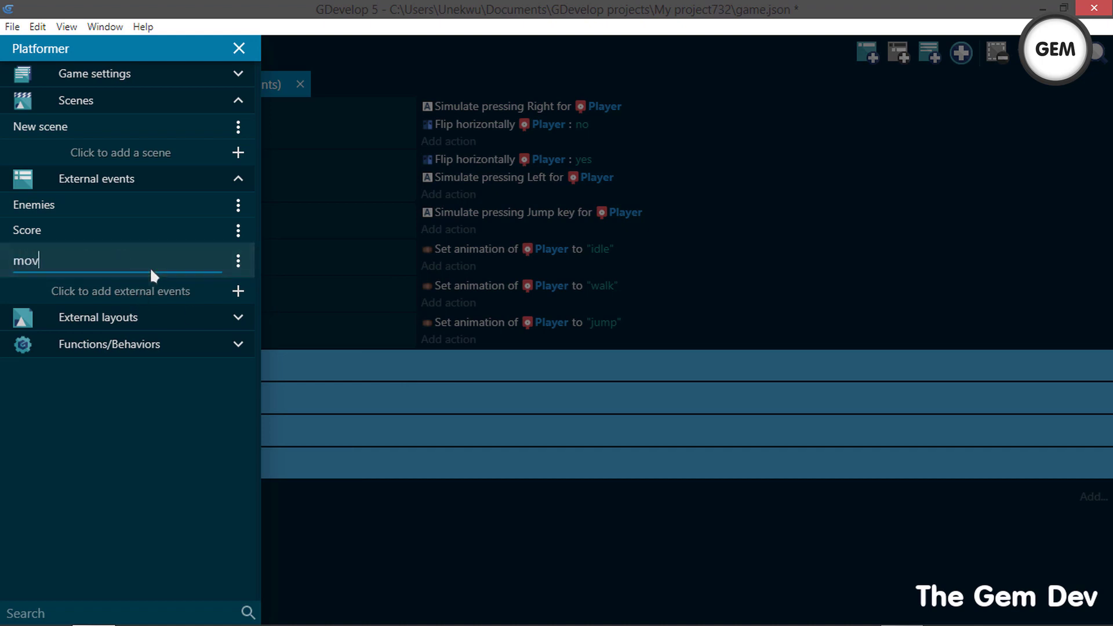
pyautogui.write('ing_platforms')
pyautogui.press('Return')
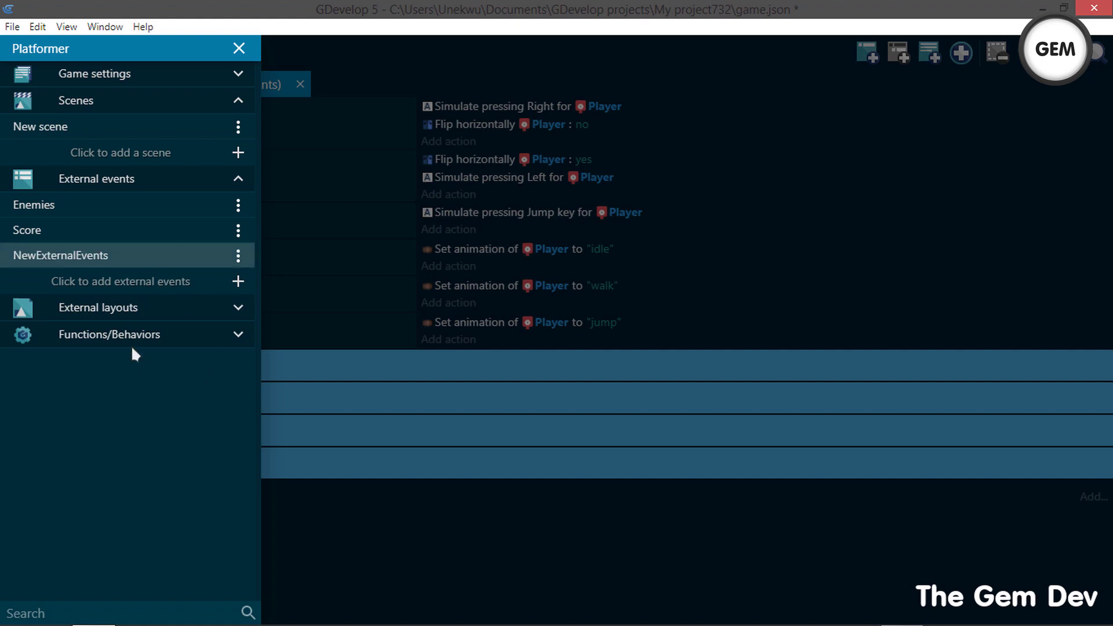
pyautogui.click(95, 259)
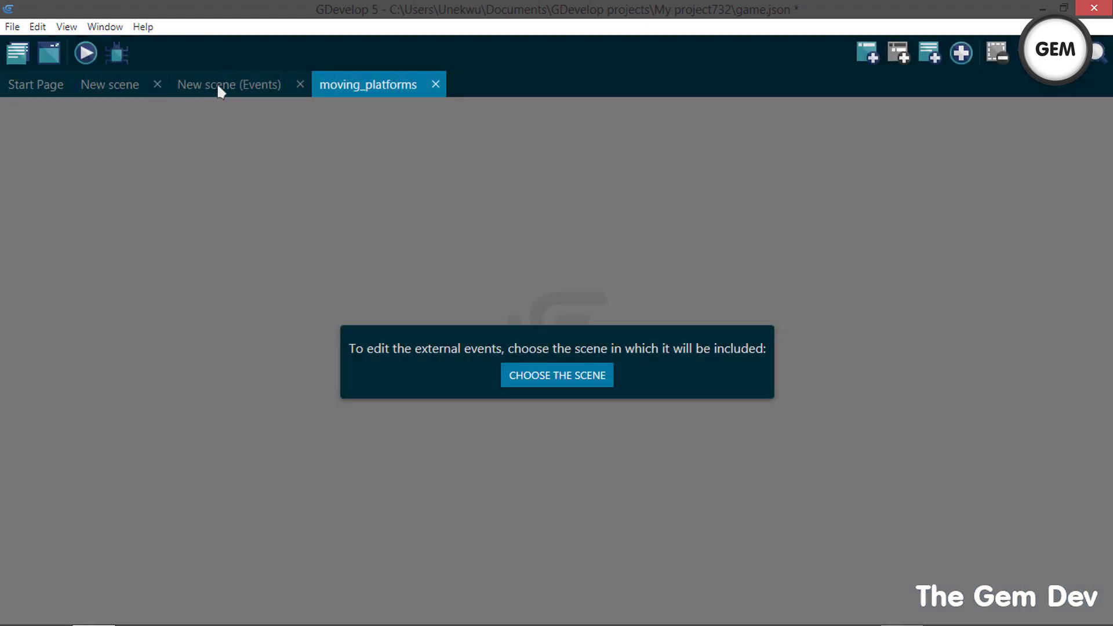
# - Add an event group named "moving platforms" below the Score group in the scene's events
pyautogui.click(219, 85)
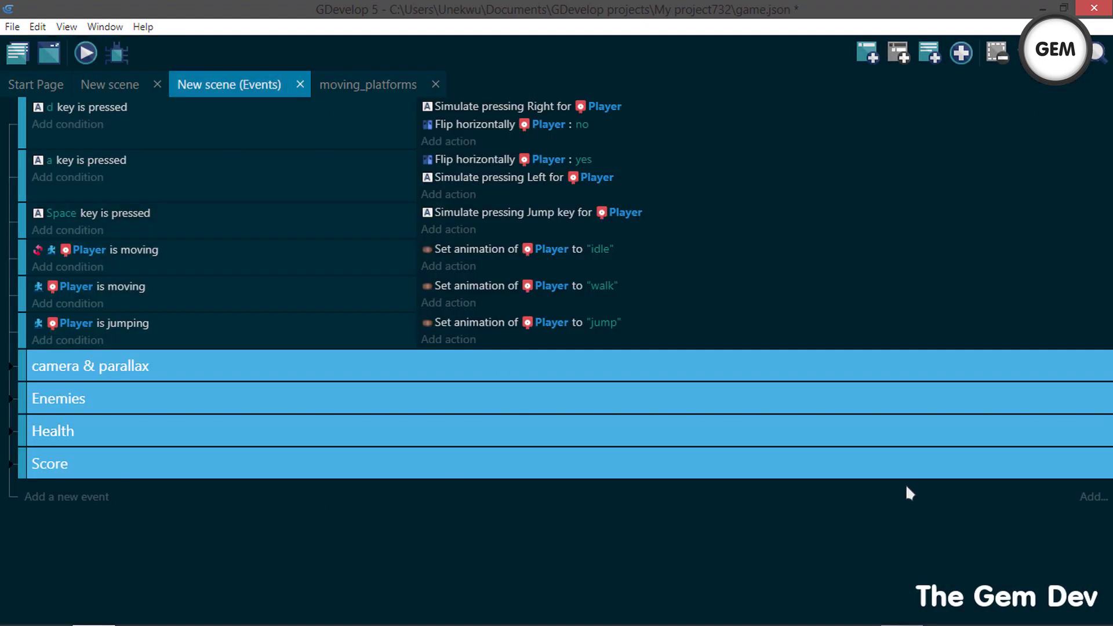
pyautogui.click(1093, 496)
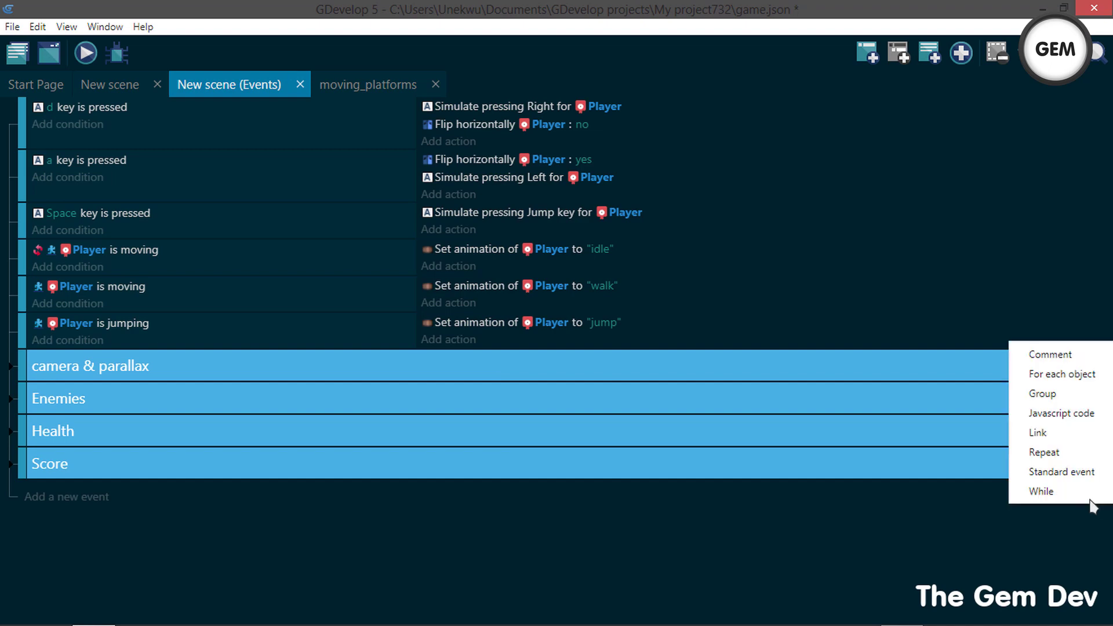
pyautogui.click(1082, 396)
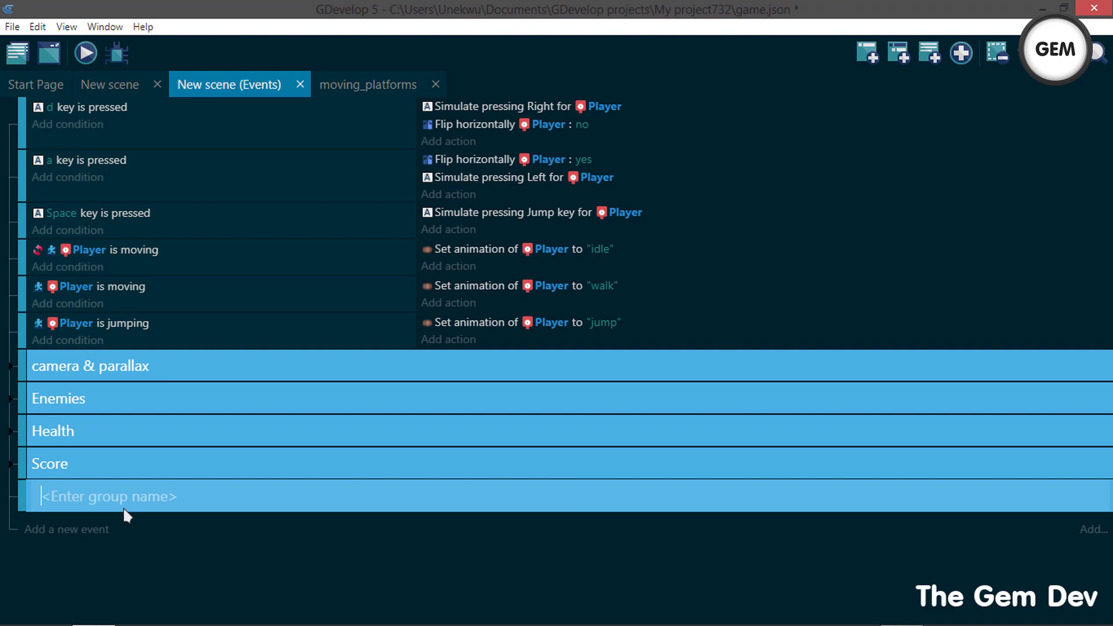
pyautogui.write('moving platf')
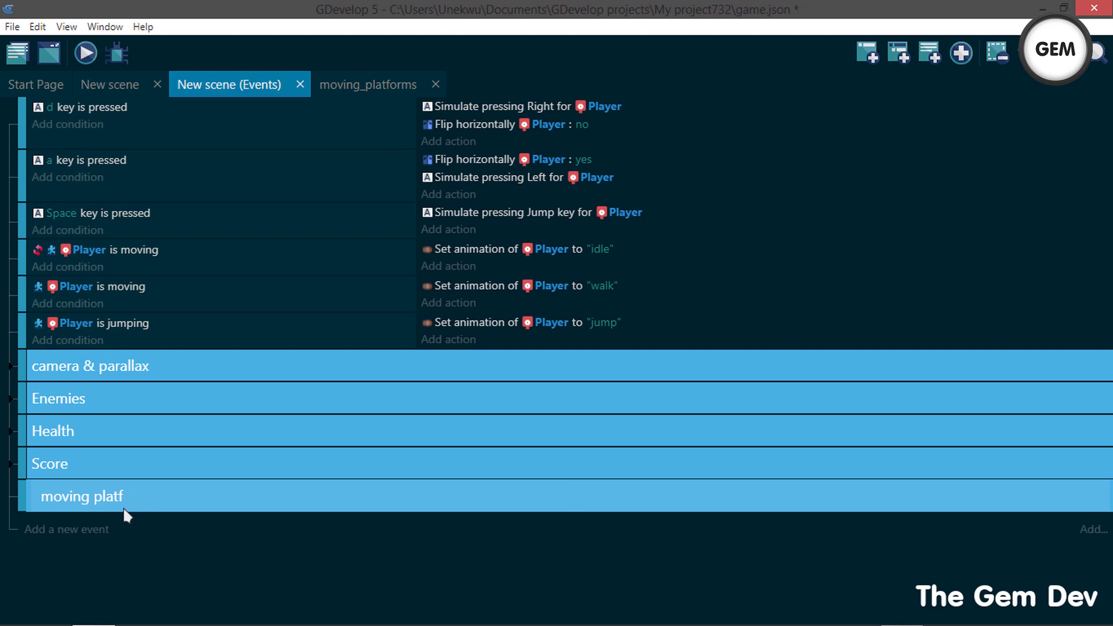
pyautogui.write('orms')
pyautogui.press('Return')
# - Add a link event including the moving_platforms external events and nest it inside the "moving platforms" group
pyautogui.click(1088, 525)
pyautogui.click(1074, 466)
pyautogui.click(253, 536)
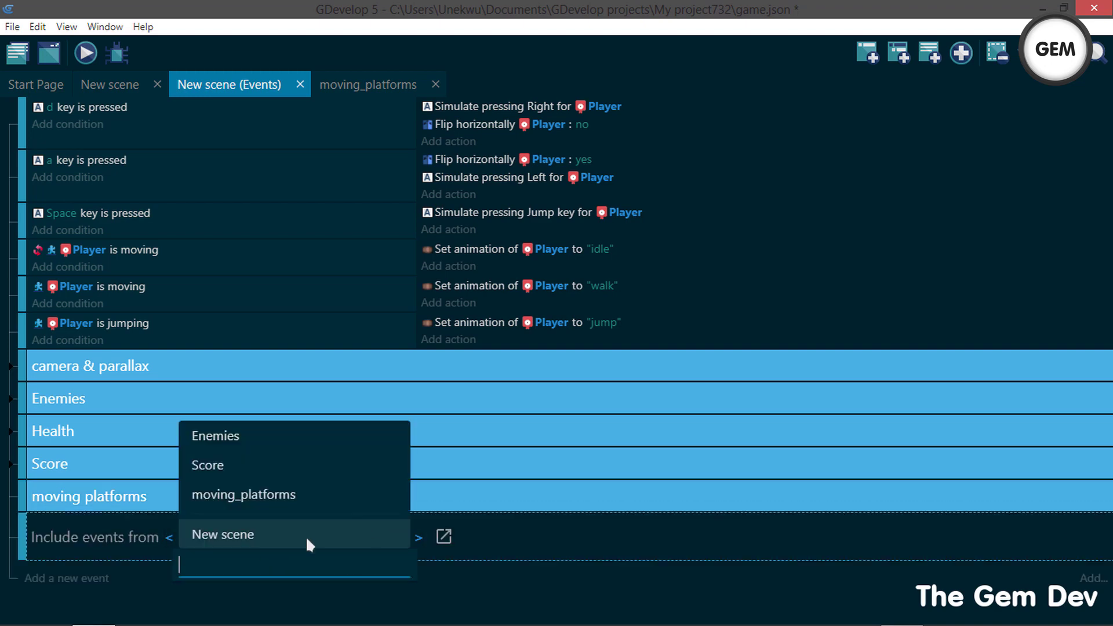
pyautogui.click(258, 496)
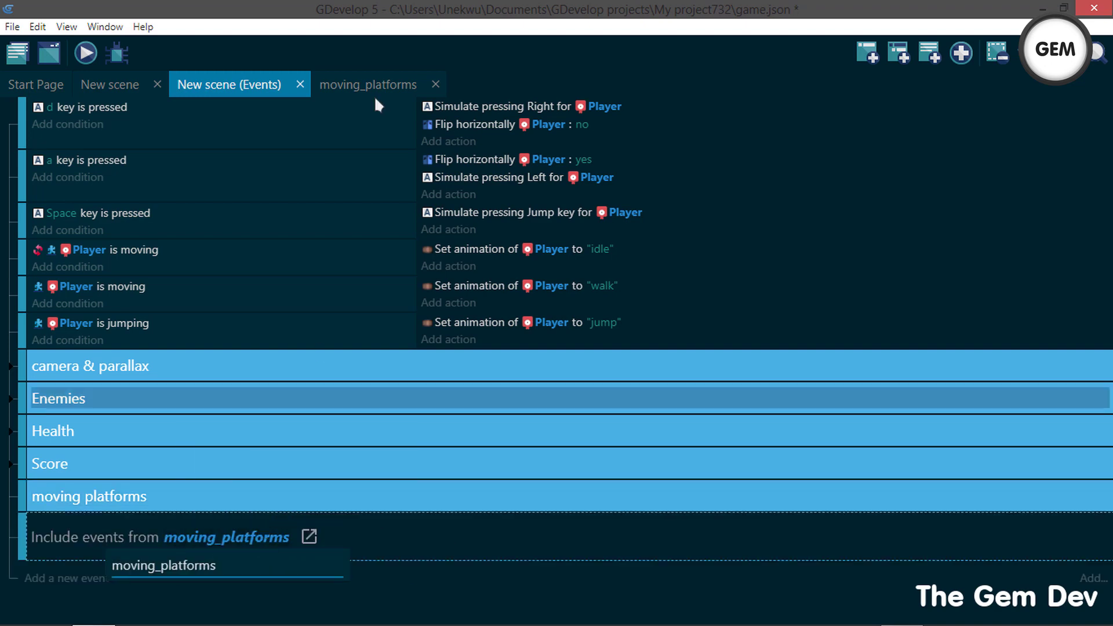
pyautogui.moveTo(25, 518); pyautogui.dragTo(9, 493)
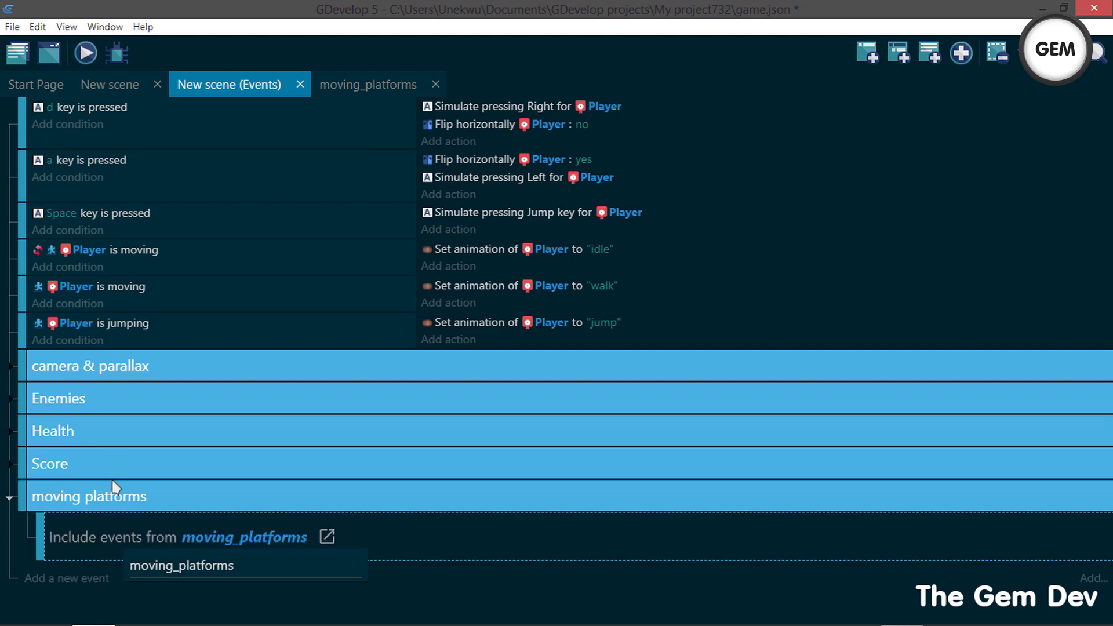
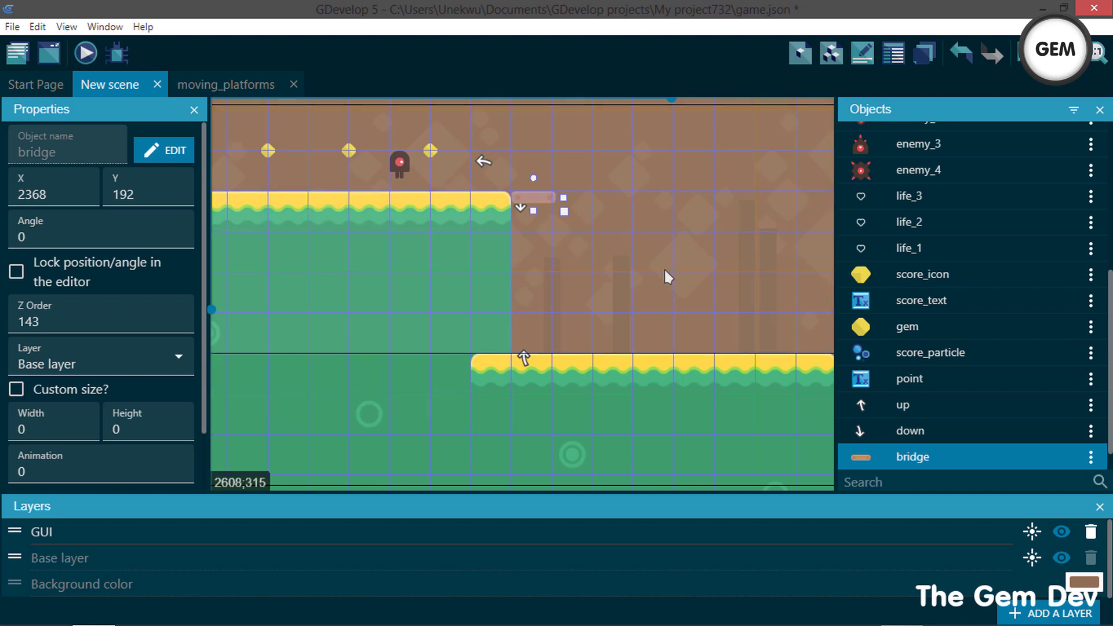
# - Create a new object group in the scene and add the bridge object to it
pyautogui.scroll(4, 1029, 350)
pyautogui.scroll(-5, 1024, 347)
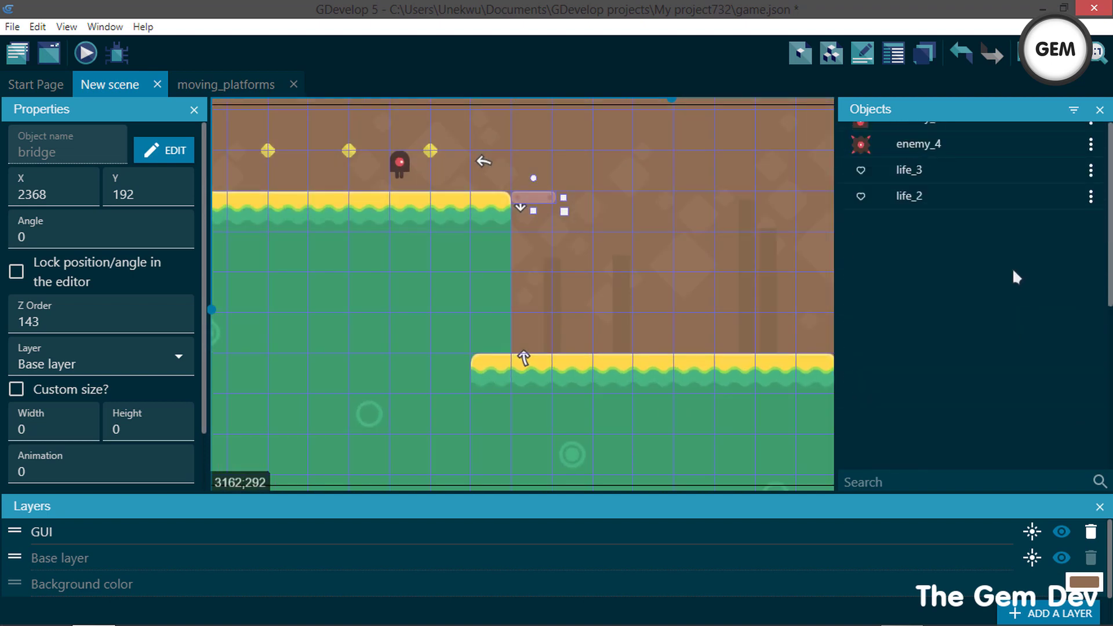
pyautogui.scroll(10, 1006, 343)
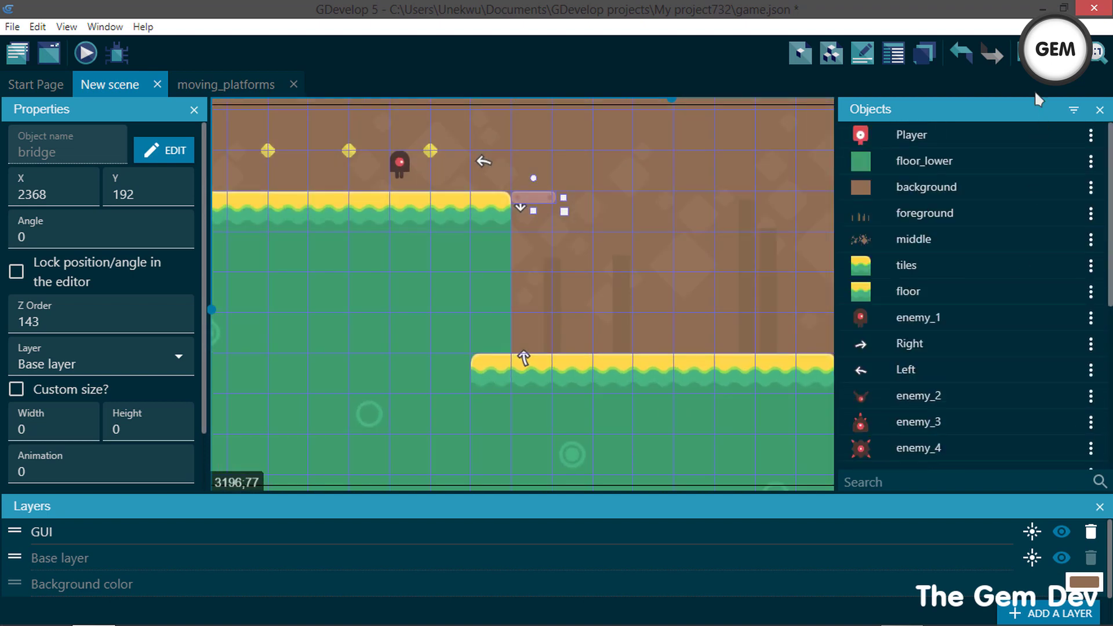
pyautogui.click(832, 54)
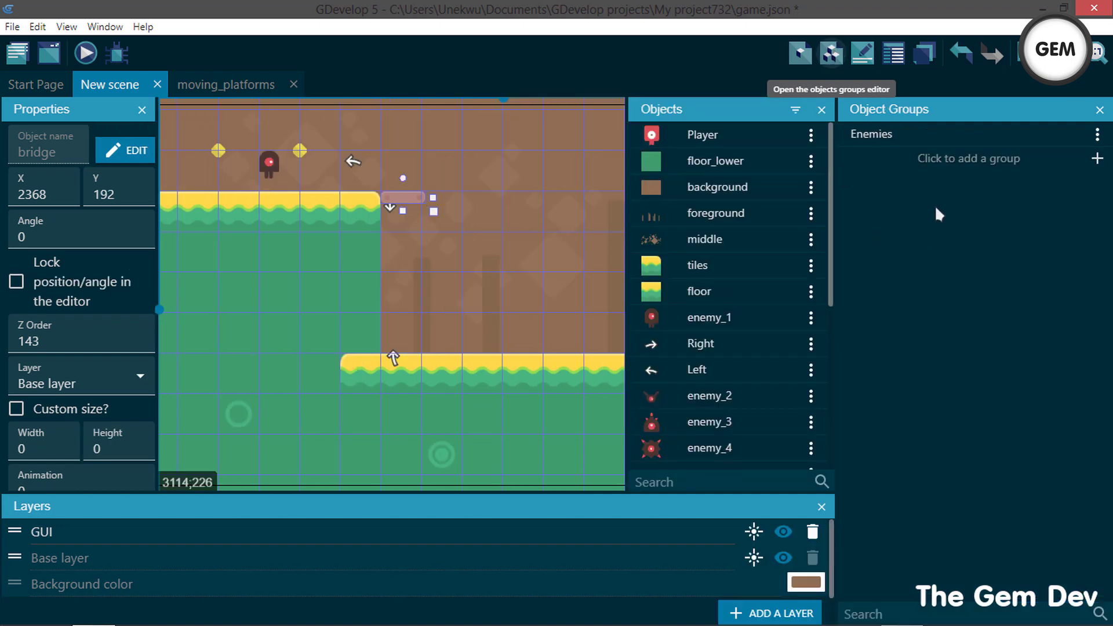
pyautogui.click(955, 164)
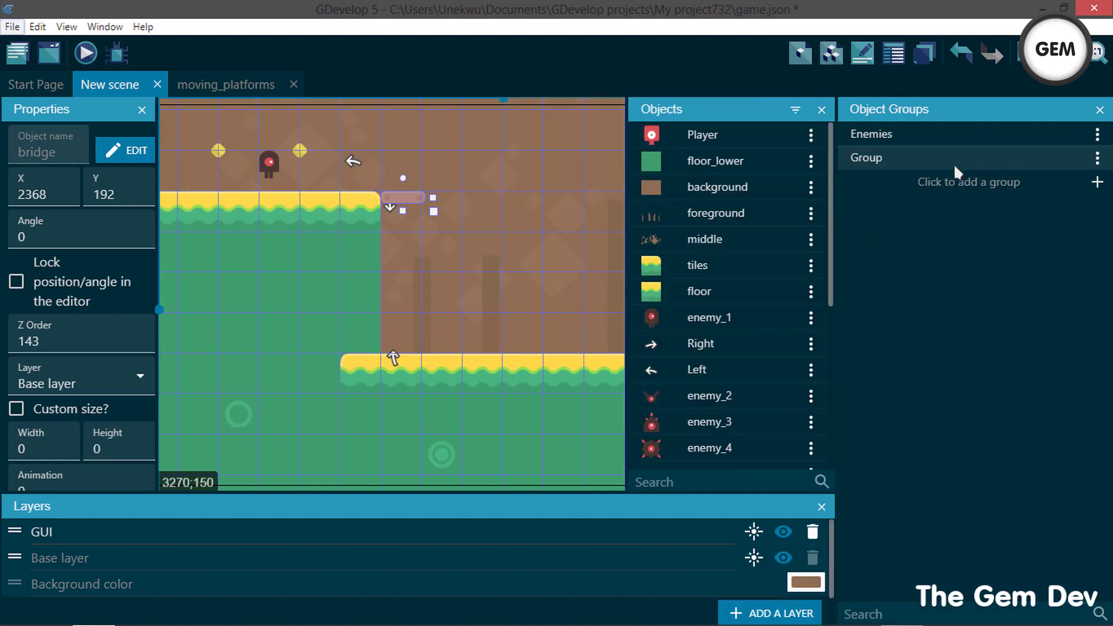
pyautogui.click(874, 159)
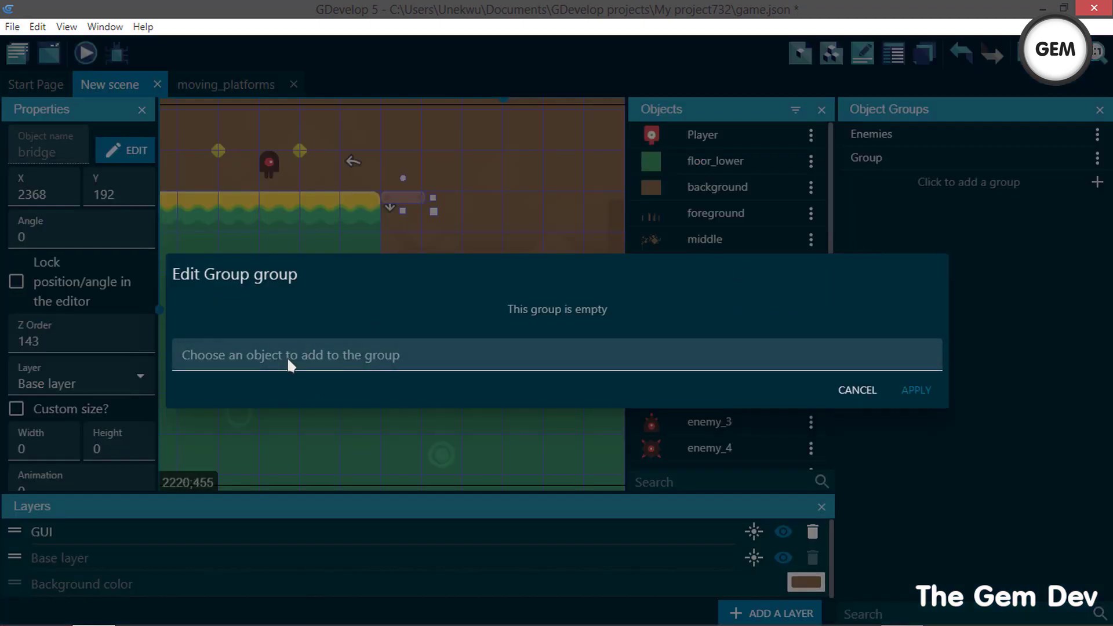
pyautogui.click(264, 355)
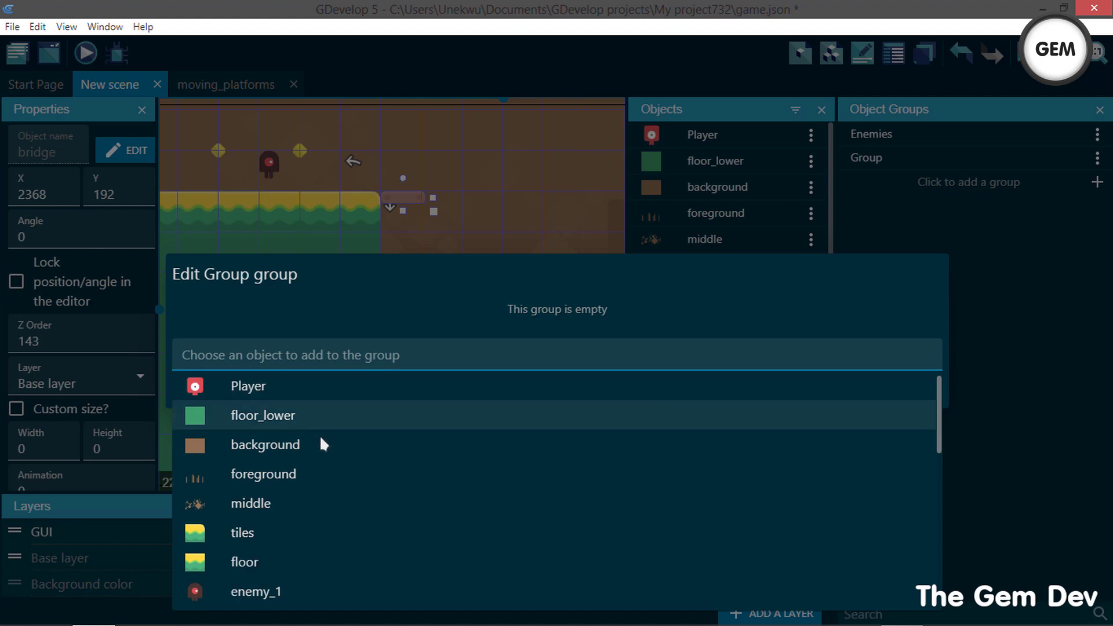
pyautogui.scroll(-10, 269, 561)
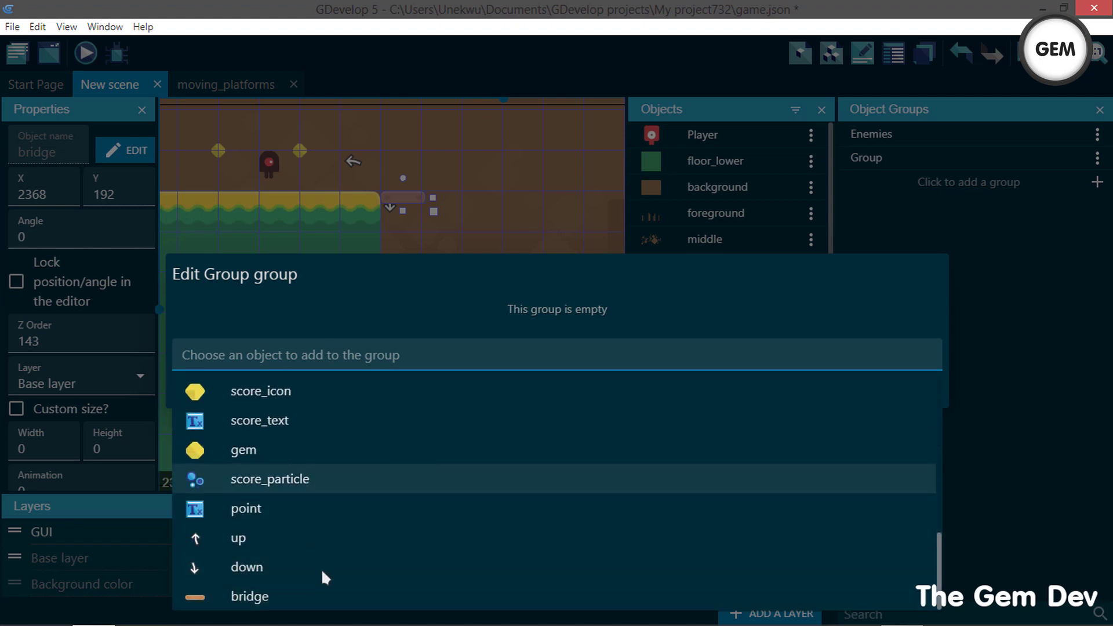
pyautogui.click(270, 597)
pyautogui.click(916, 403)
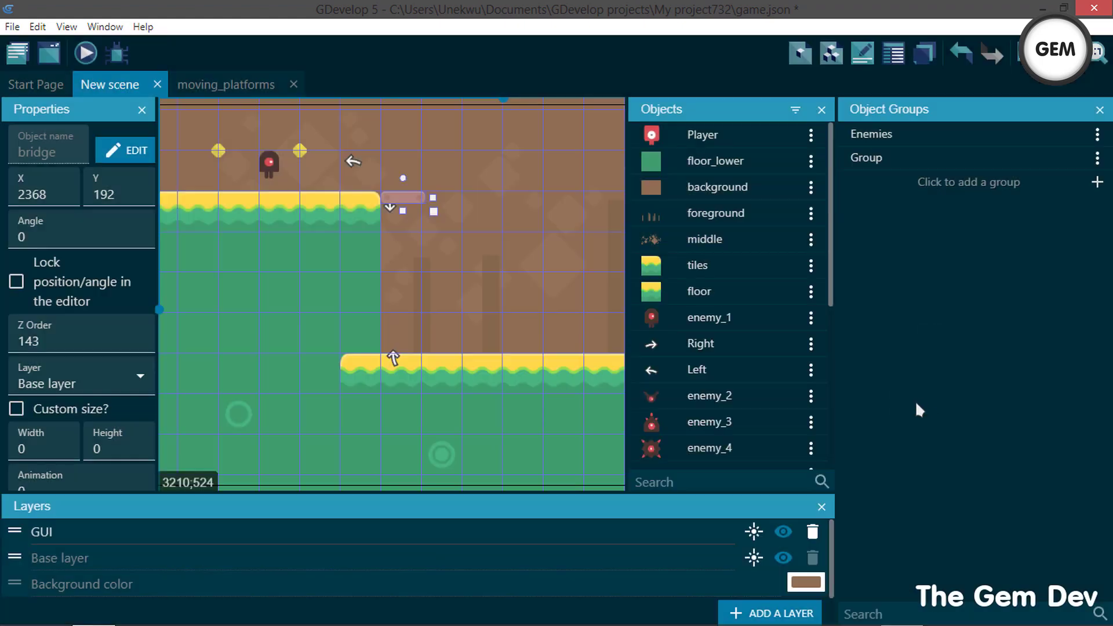
# - Try to rename the new object group as "moving Platforms"
pyautogui.click(1096, 158)
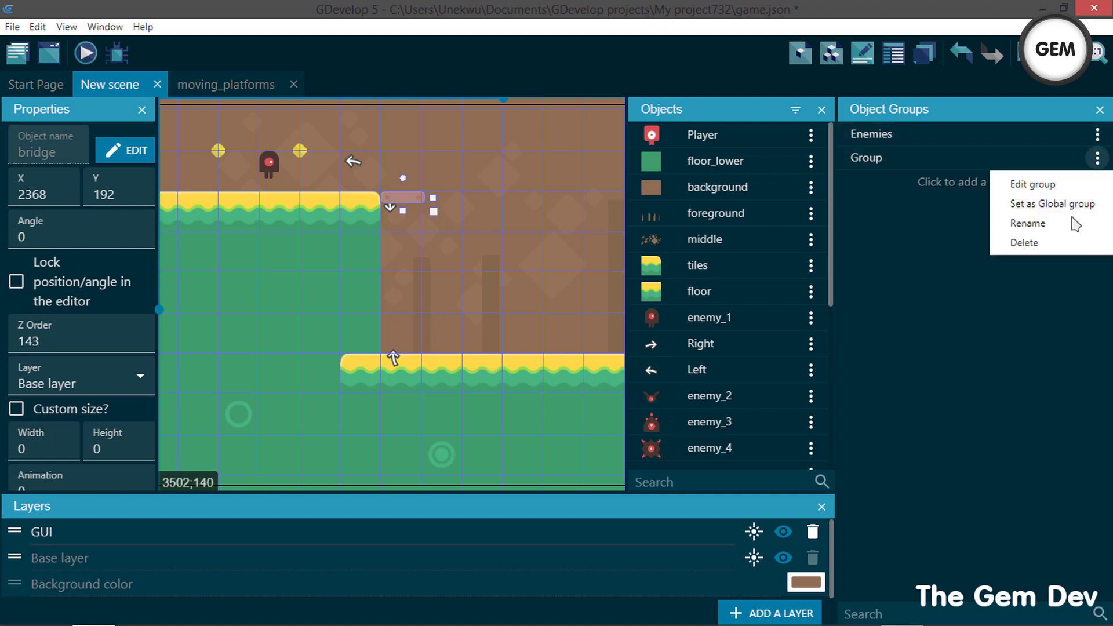
pyautogui.click(1005, 223)
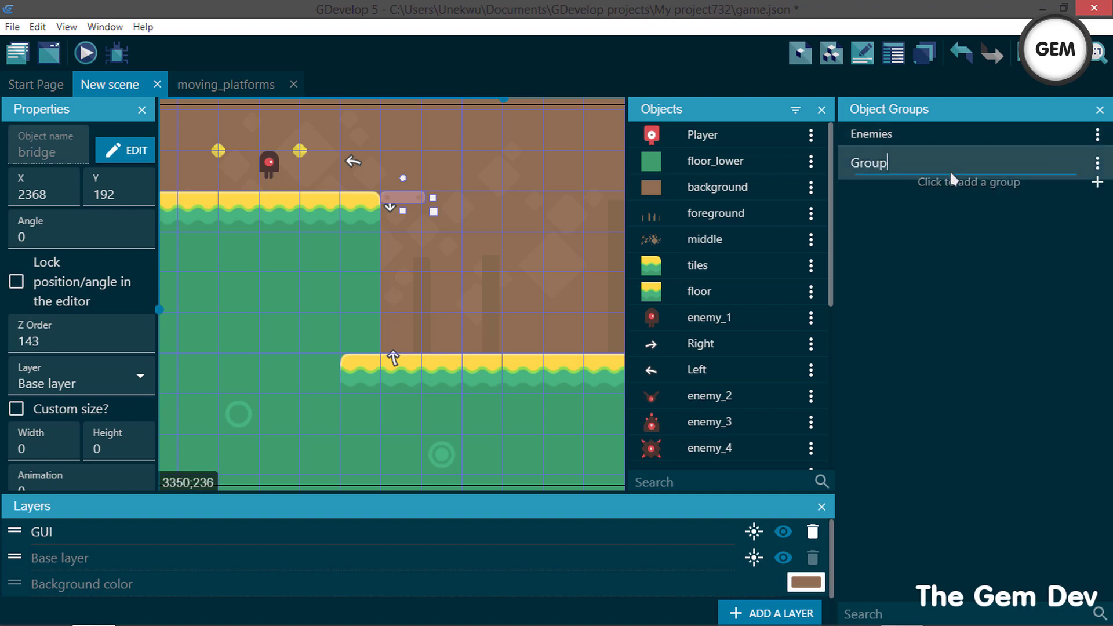
pyautogui.write('movi')
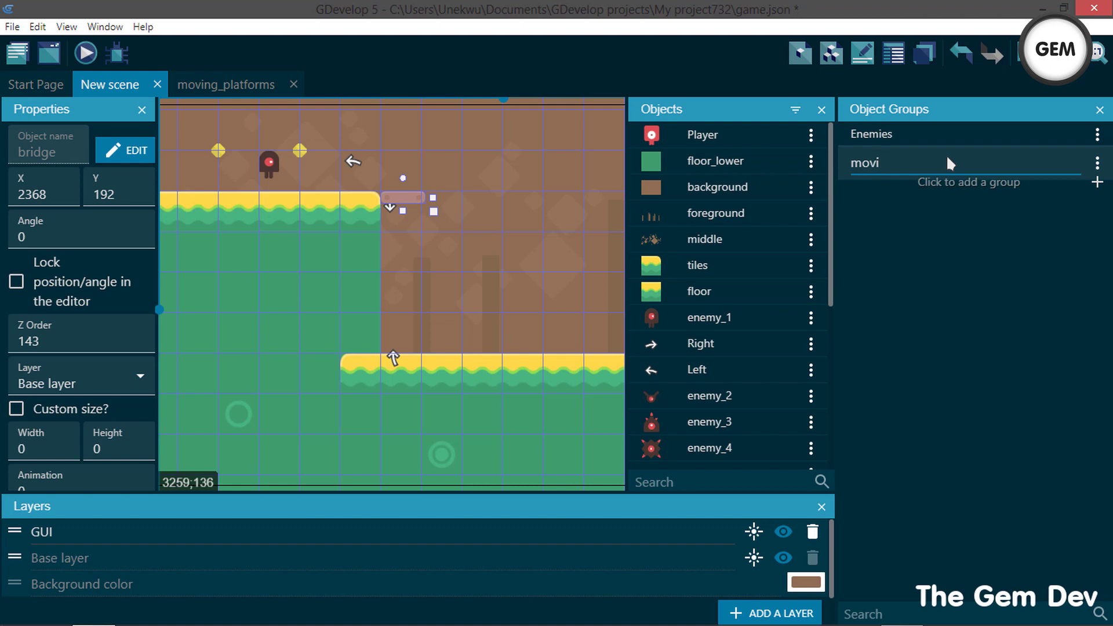
pyautogui.write('ng Platforms')
pyautogui.press('Return')
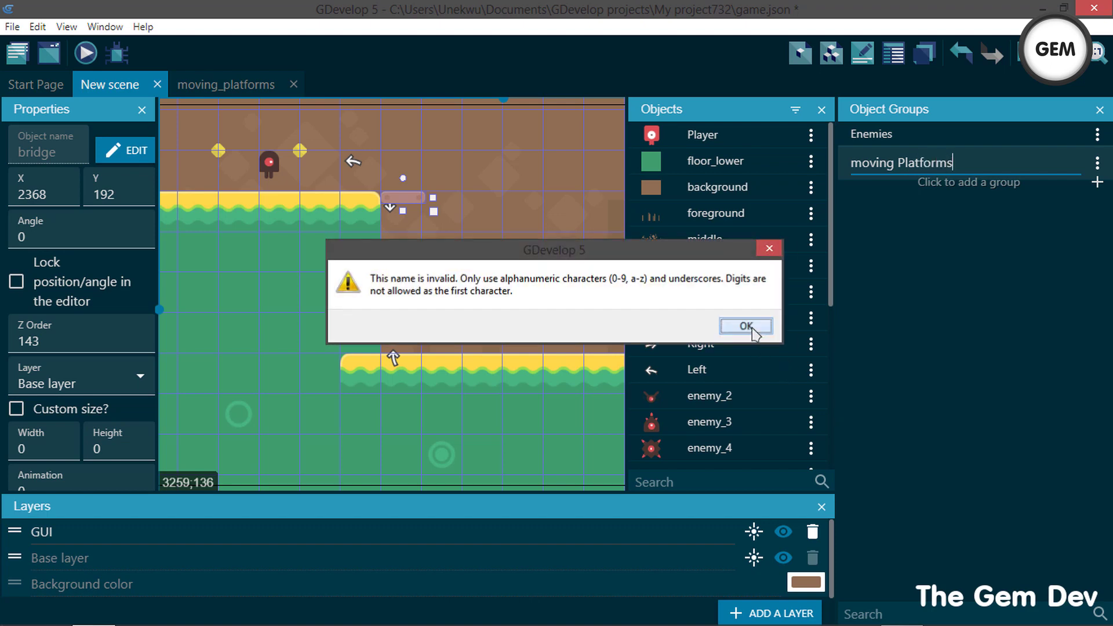
pyautogui.click(753, 327)
pyautogui.click(1096, 158)
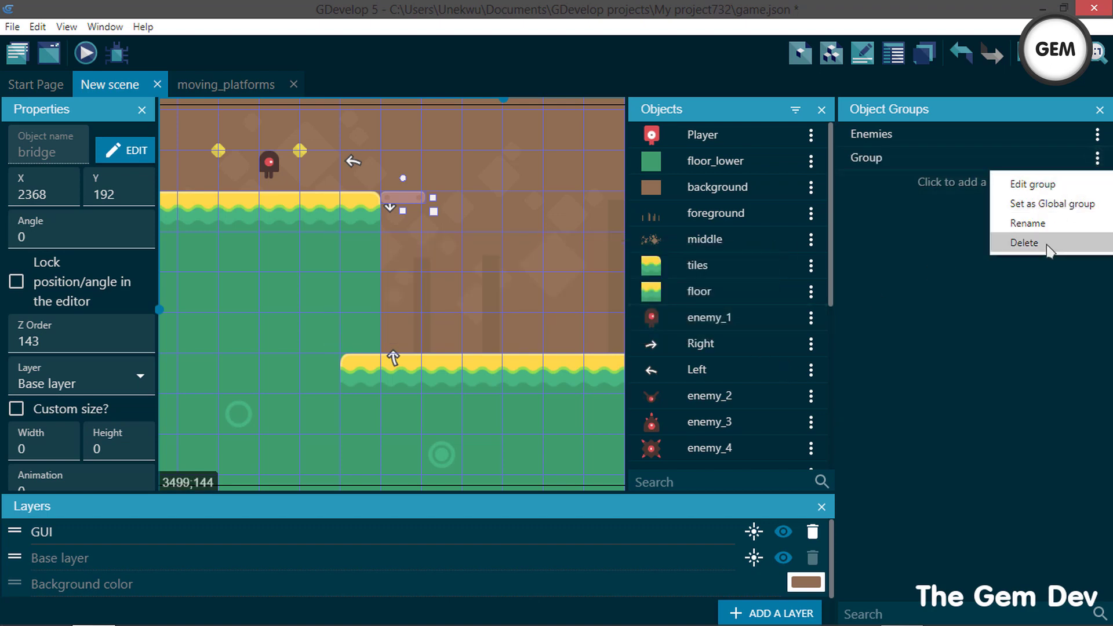
pyautogui.click(1022, 181)
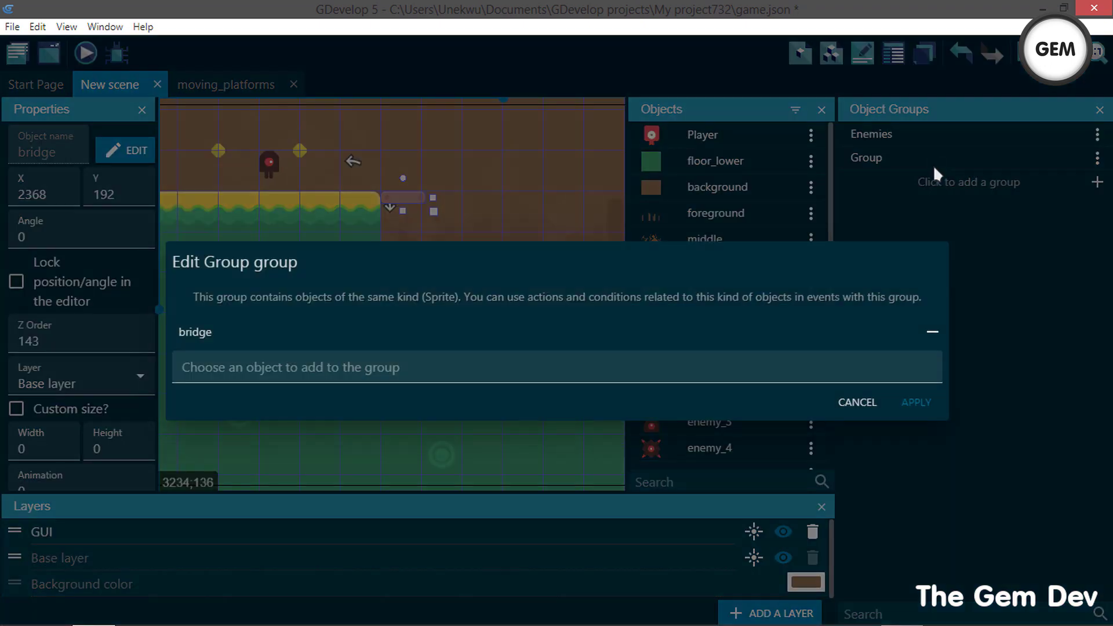
pyautogui.click(1032, 148)
# - Rename the new object group containing the bridge as Moving_Platforms
pyautogui.click(1097, 158)
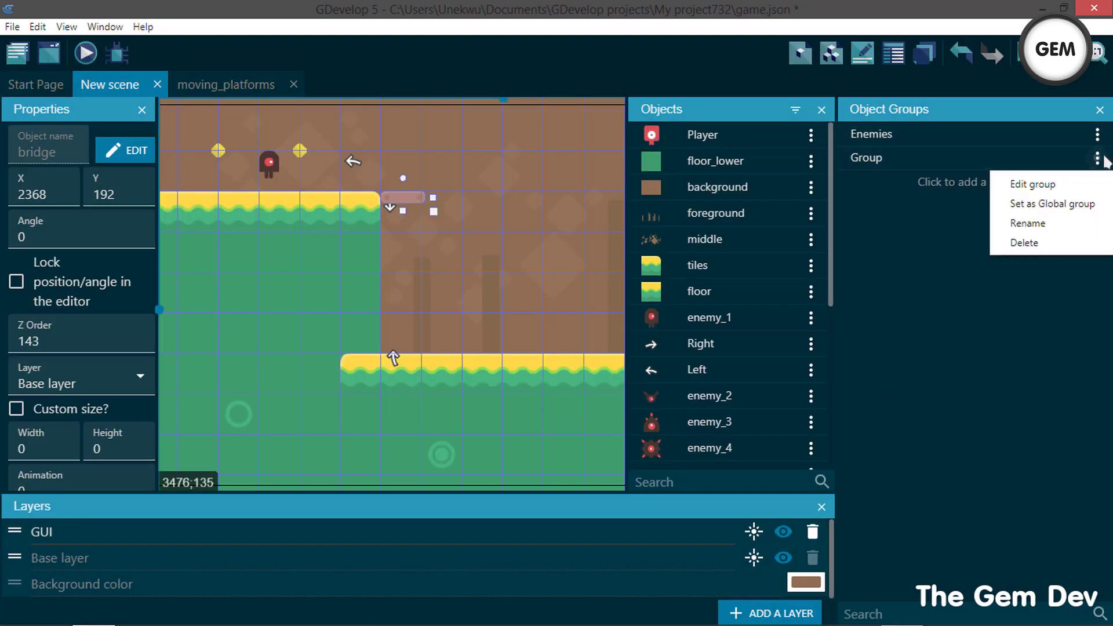
pyautogui.click(1014, 222)
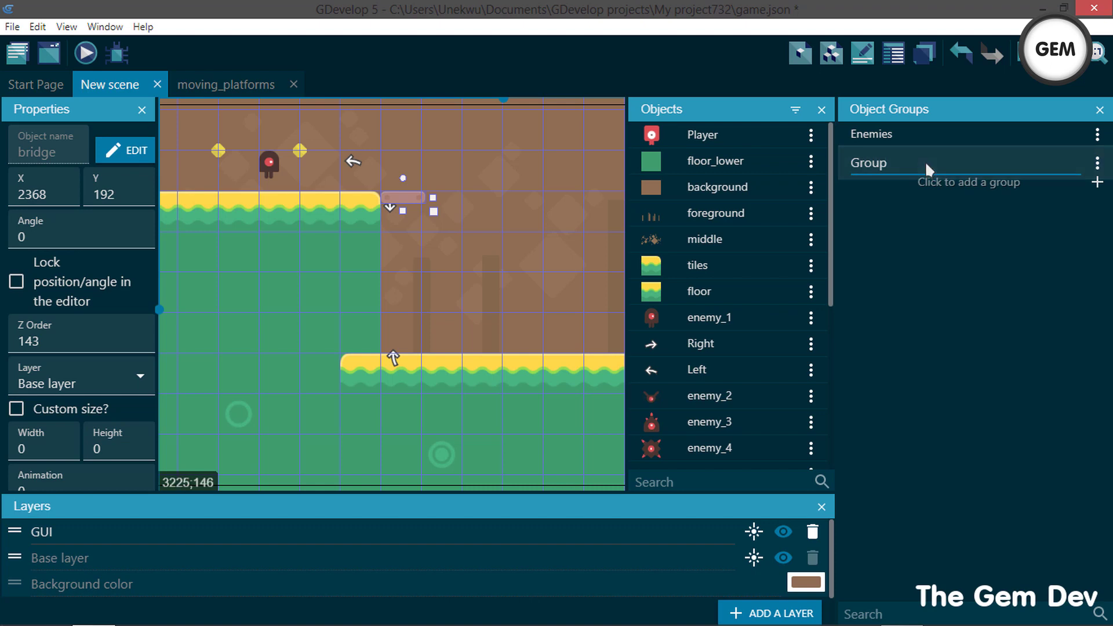
pyautogui.press('BackSpace')
pyautogui.press('BackSpace')
pyautogui.press('BackSpace')
pyautogui.press('BackSpace')
pyautogui.press('BackSpace')
pyautogui.write('Moving_Platforms')
pyautogui.click(900, 402)
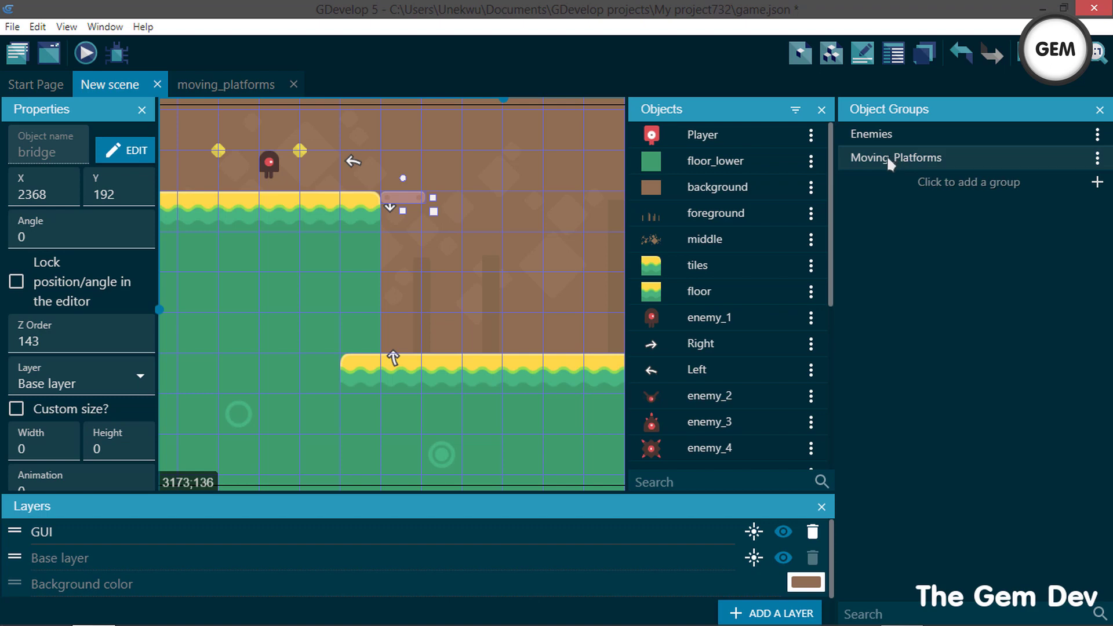
# - Associate the moving_platforms external events with New scene so that they can be edited
pyautogui.click(252, 87)
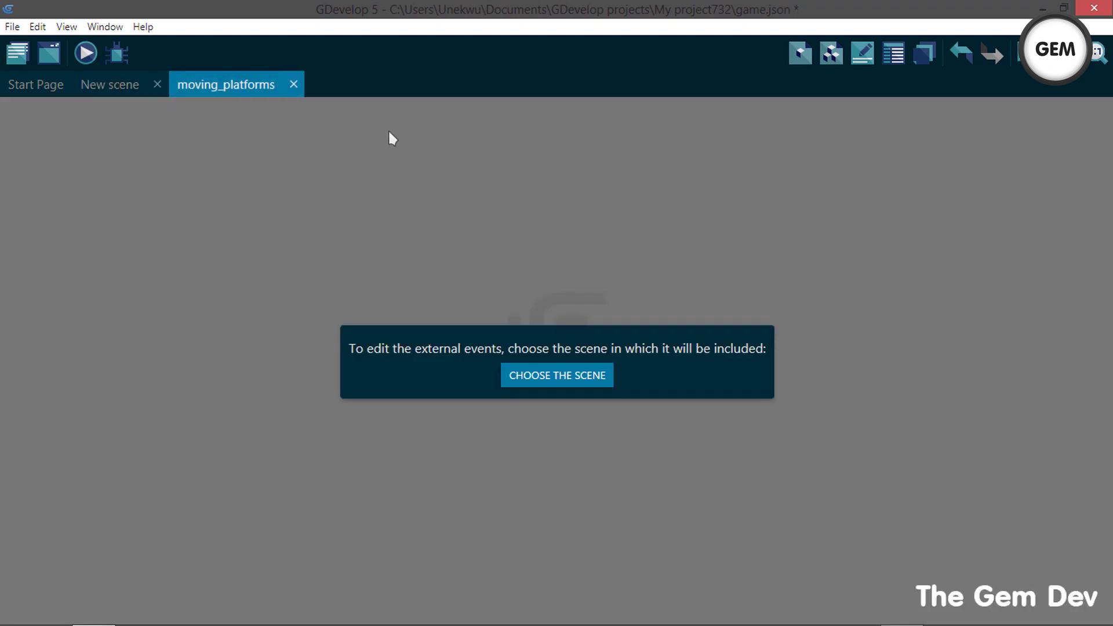
pyautogui.click(575, 377)
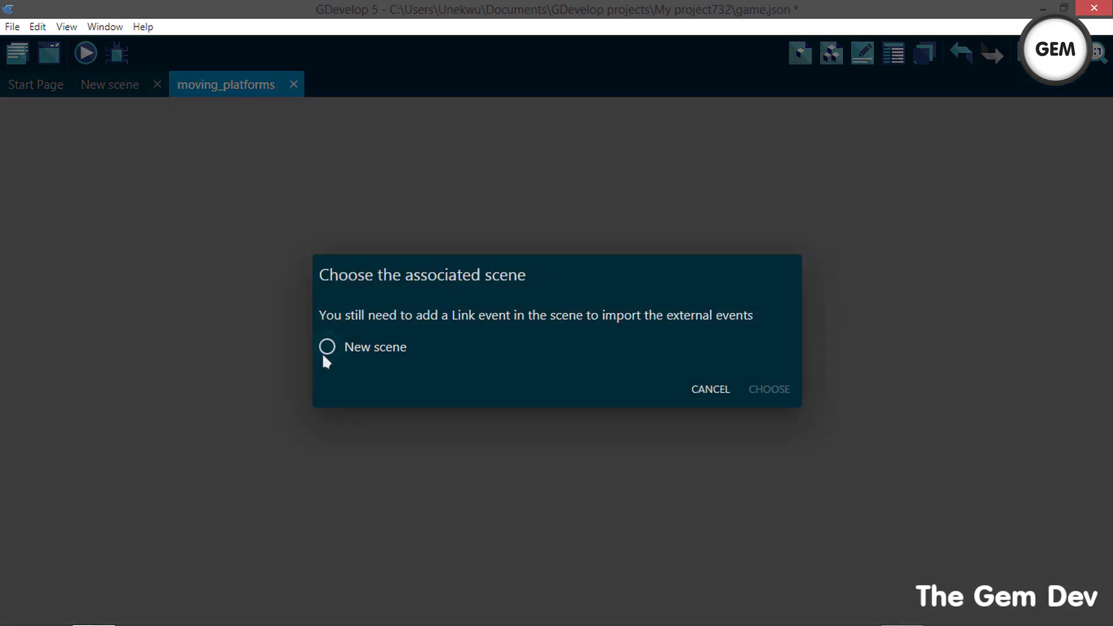
pyautogui.click(763, 391)
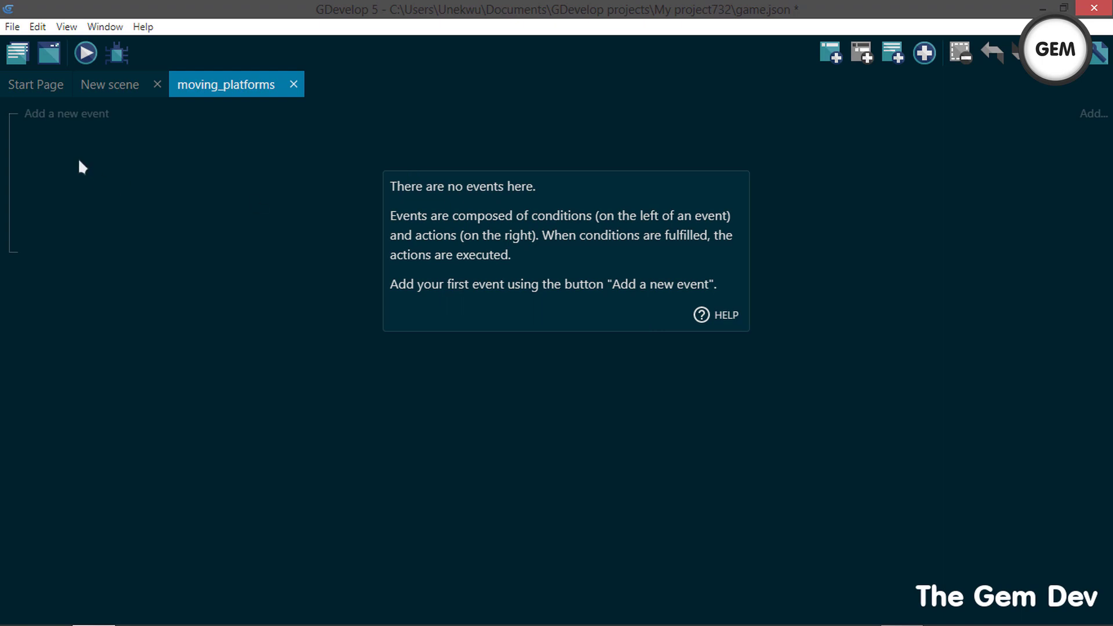
pyautogui.click(105, 93)
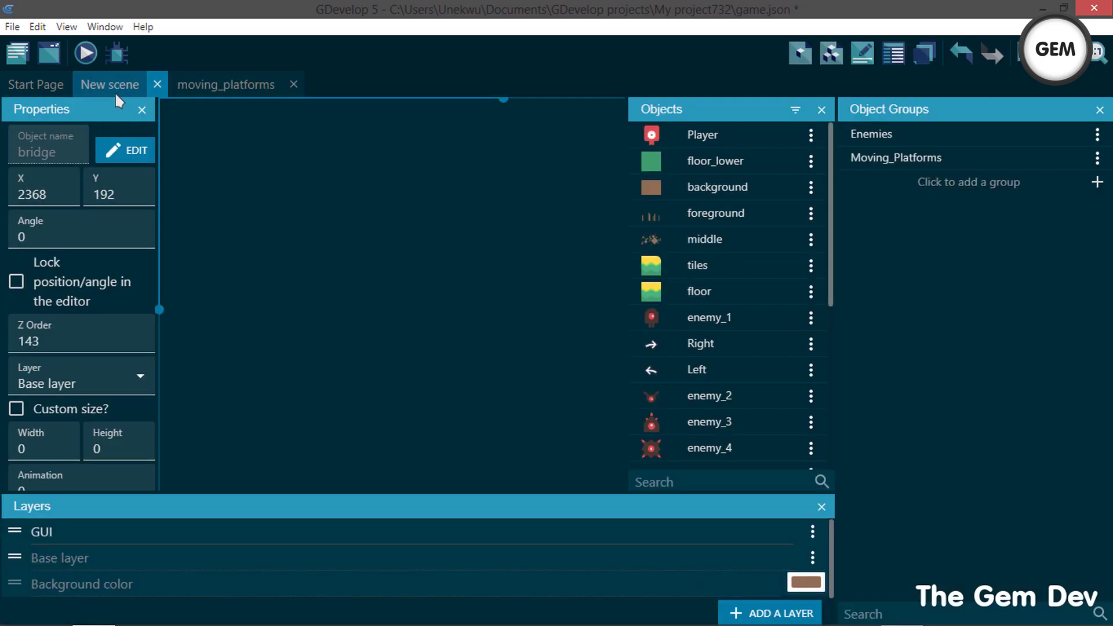
pyautogui.click(208, 83)
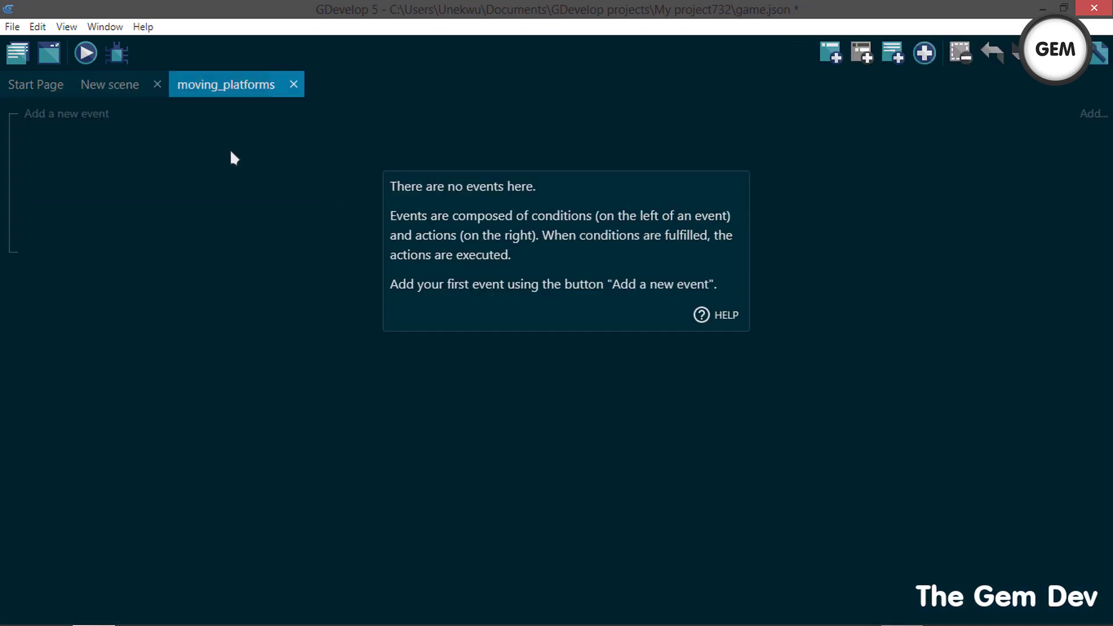
# - Add an event to moving_platforms with a Collision condition between the Moving_Platforms group and the up object
pyautogui.click(68, 115)
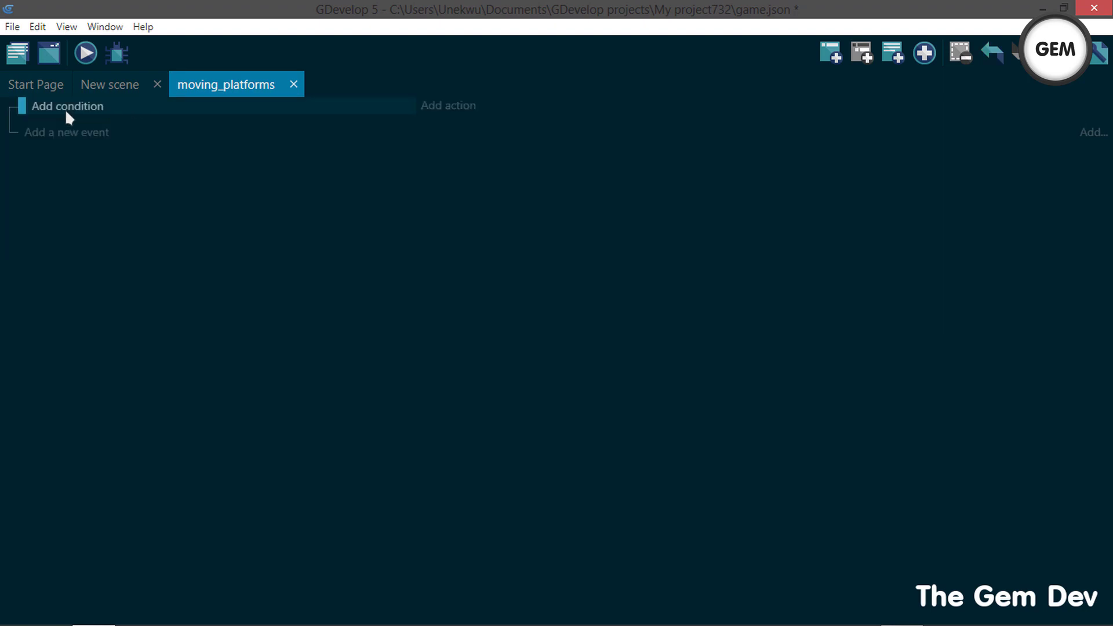
pyautogui.click(65, 105)
pyautogui.scroll(-1, 154, 158)
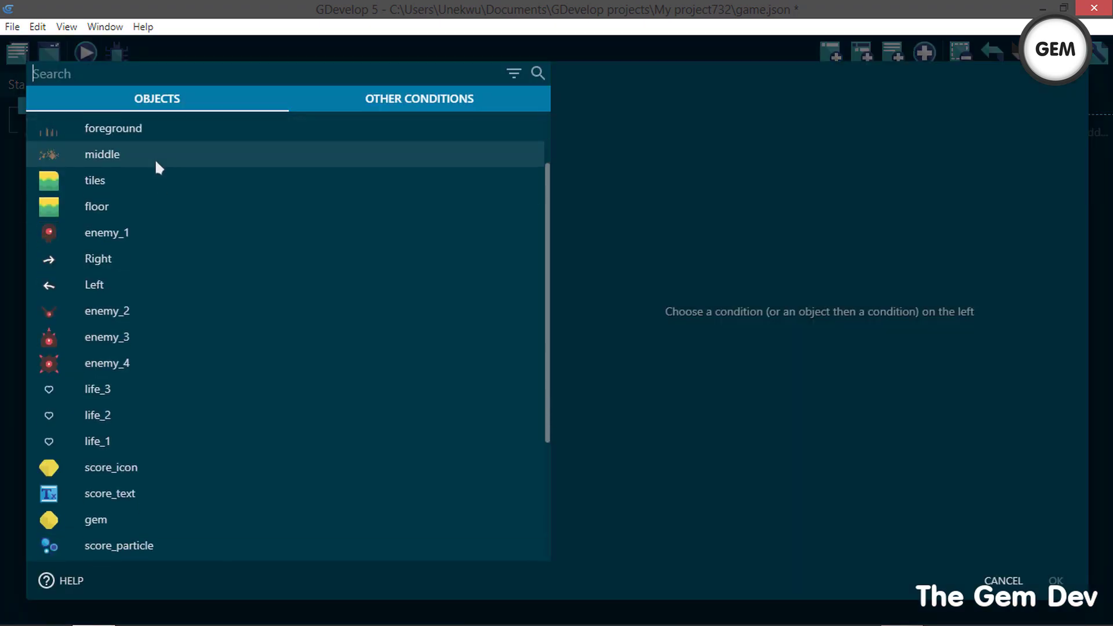
pyautogui.scroll(1, 156, 162)
pyautogui.scroll(-4, 156, 162)
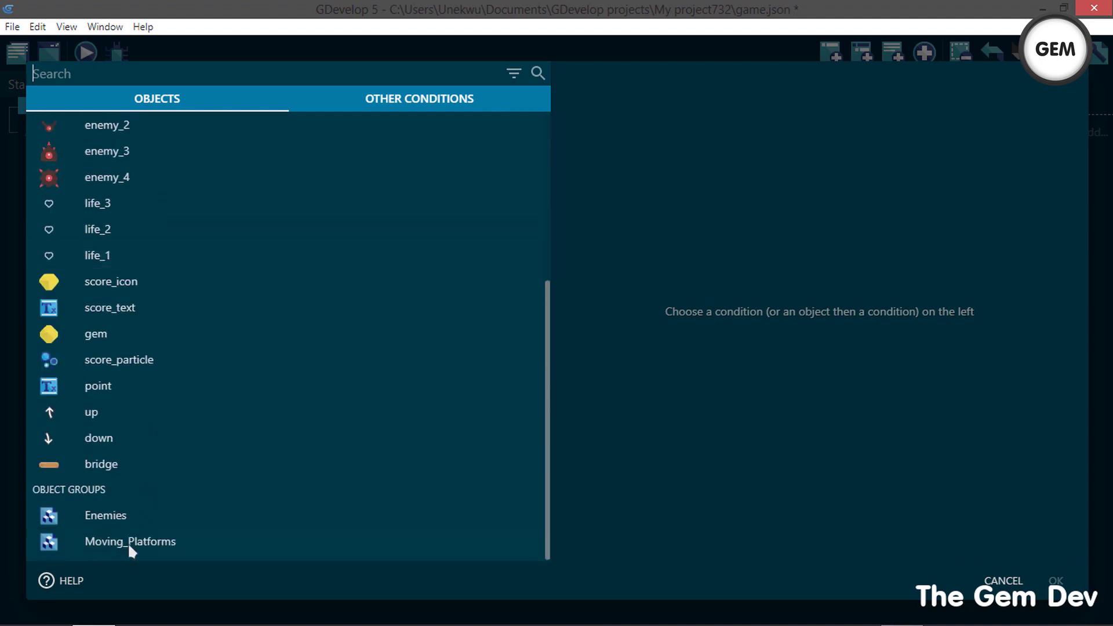
pyautogui.click(129, 546)
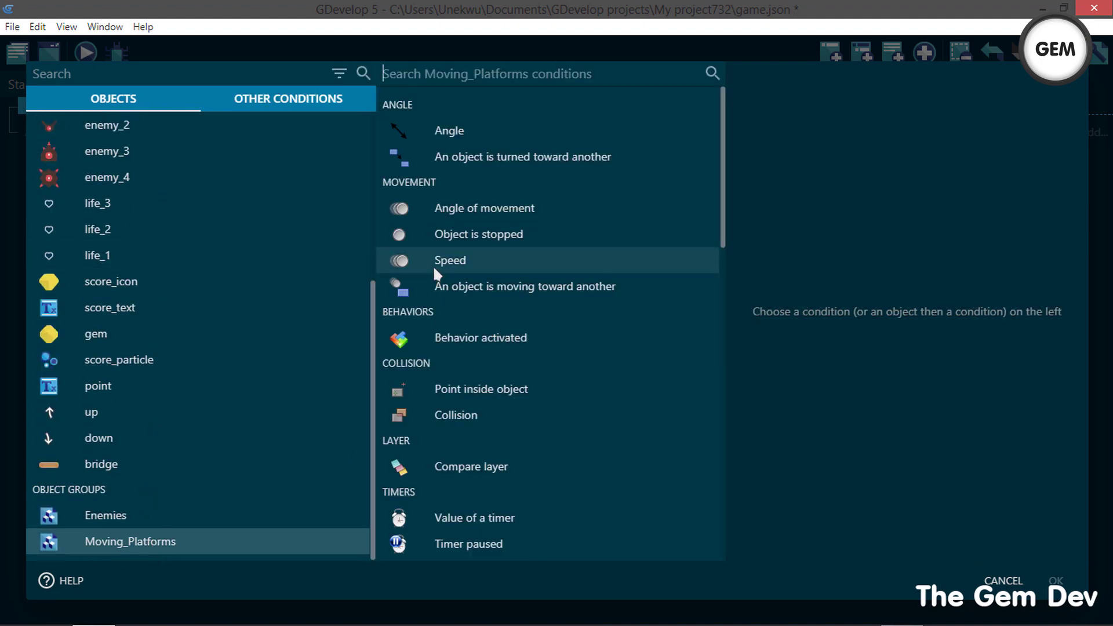
pyautogui.write('coll')
pyautogui.click(469, 149)
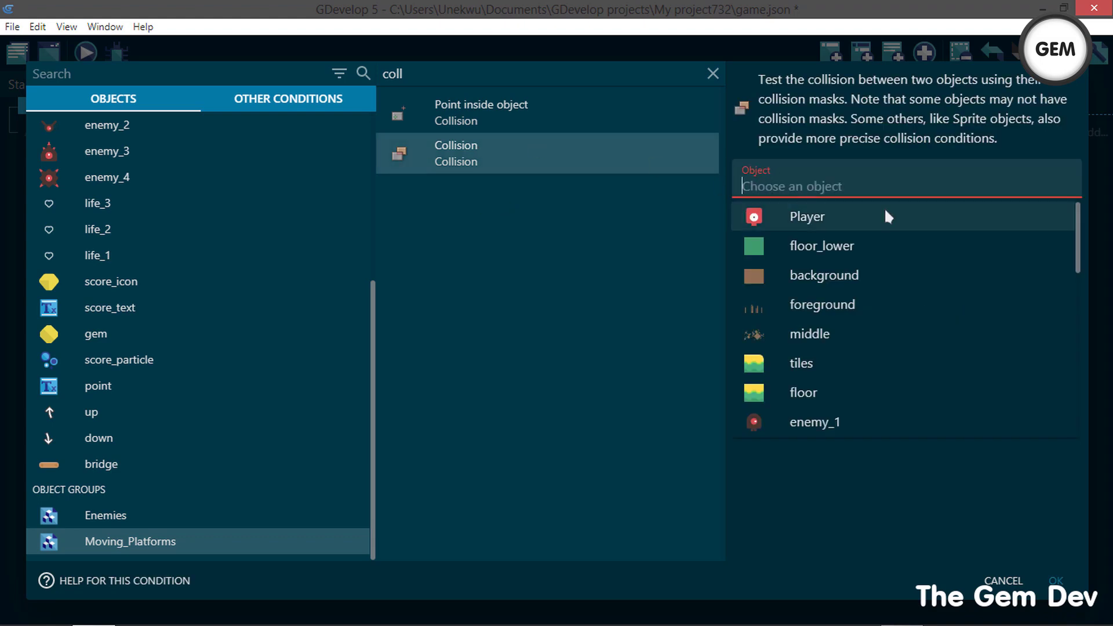
pyautogui.scroll(-4, 812, 337)
pyautogui.scroll(-4, 855, 381)
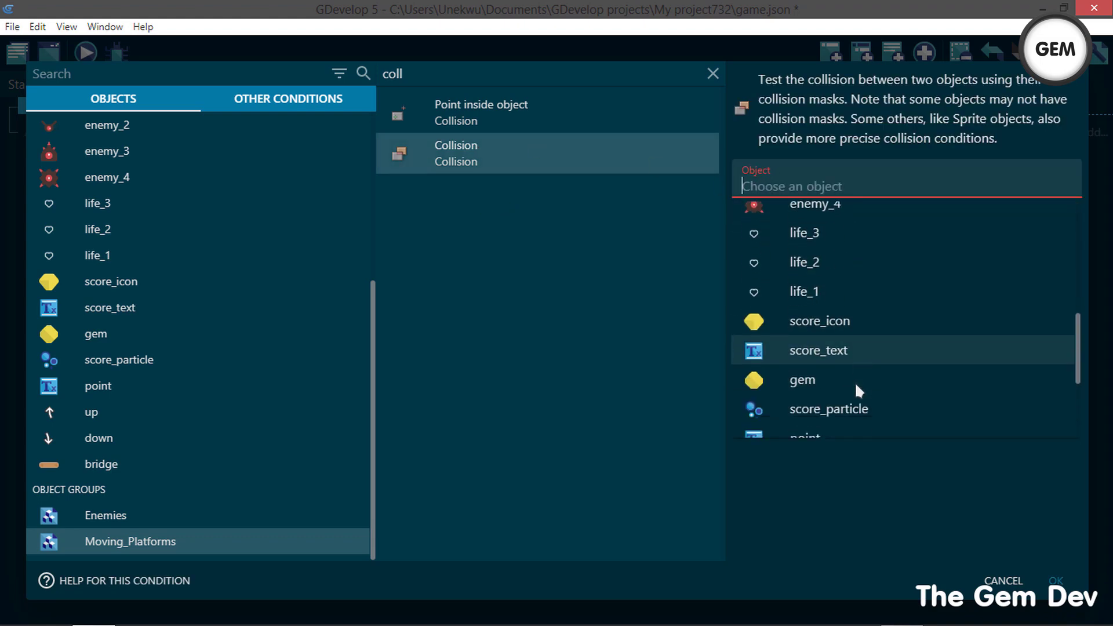
pyautogui.click(814, 301)
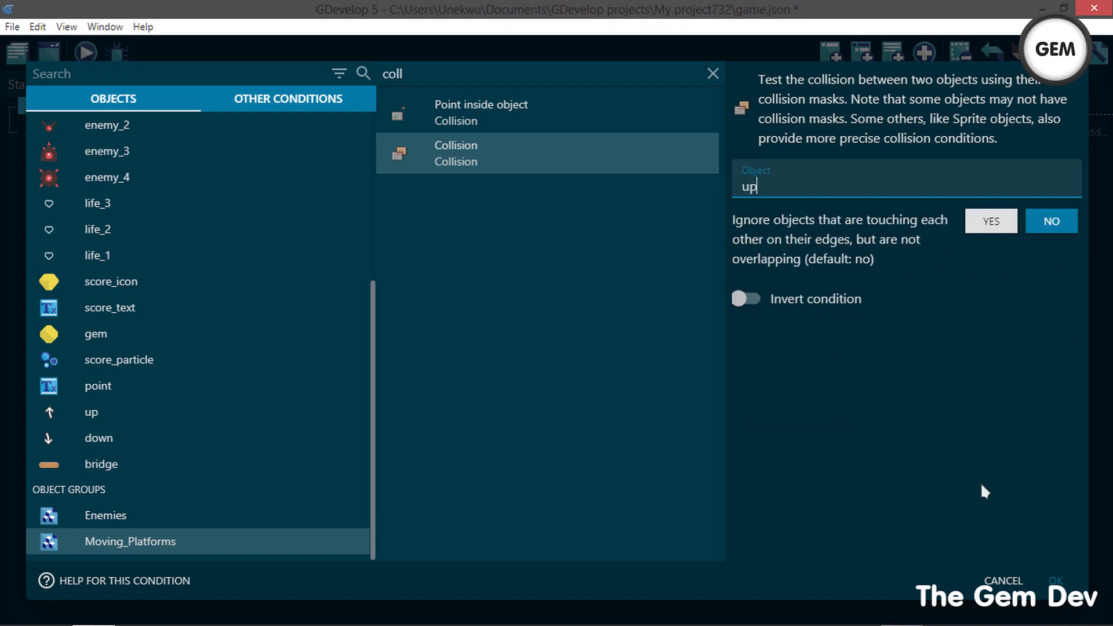
pyautogui.click(1048, 580)
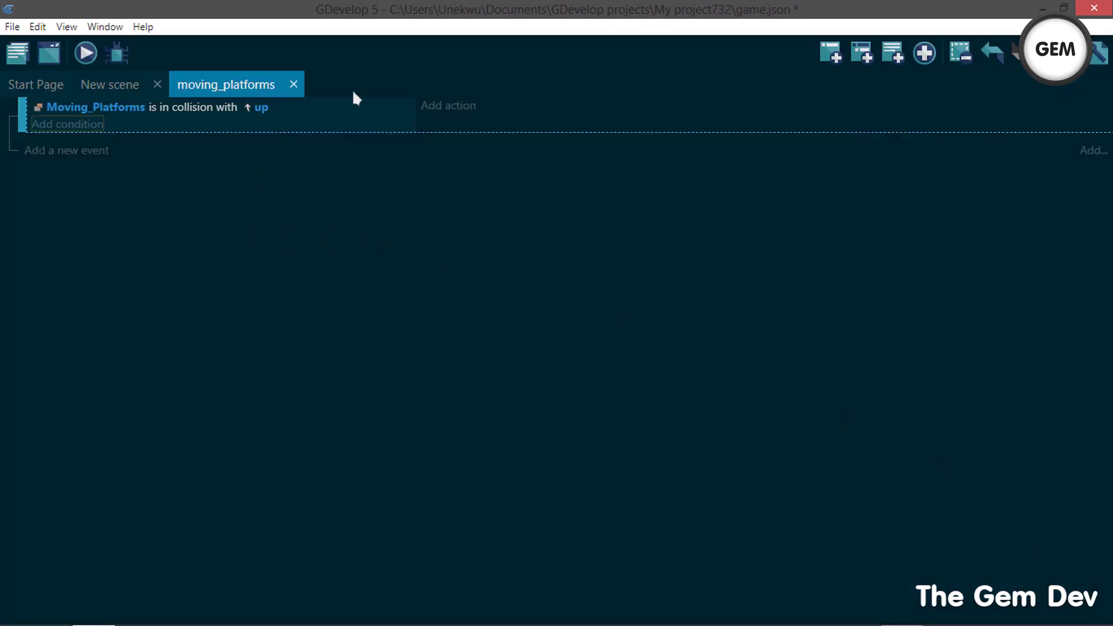
# - Add a "Stop the object" action for the Moving_Platforms group to the up collision event
pyautogui.click(451, 106)
pyautogui.scroll(-5, 299, 267)
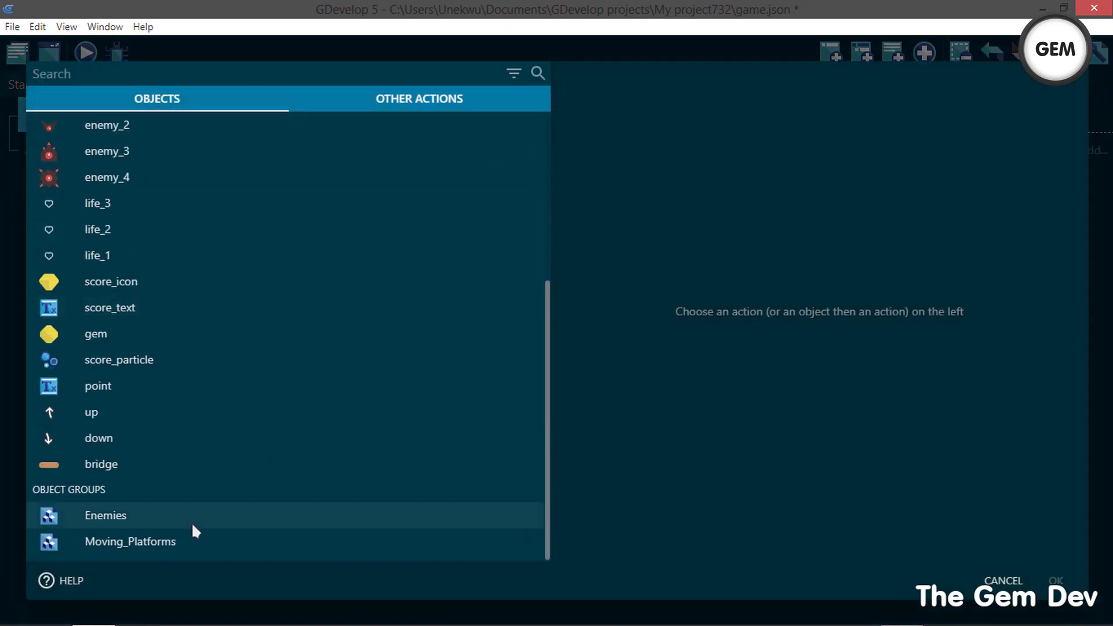
pyautogui.click(141, 539)
pyautogui.scroll(-1, 481, 349)
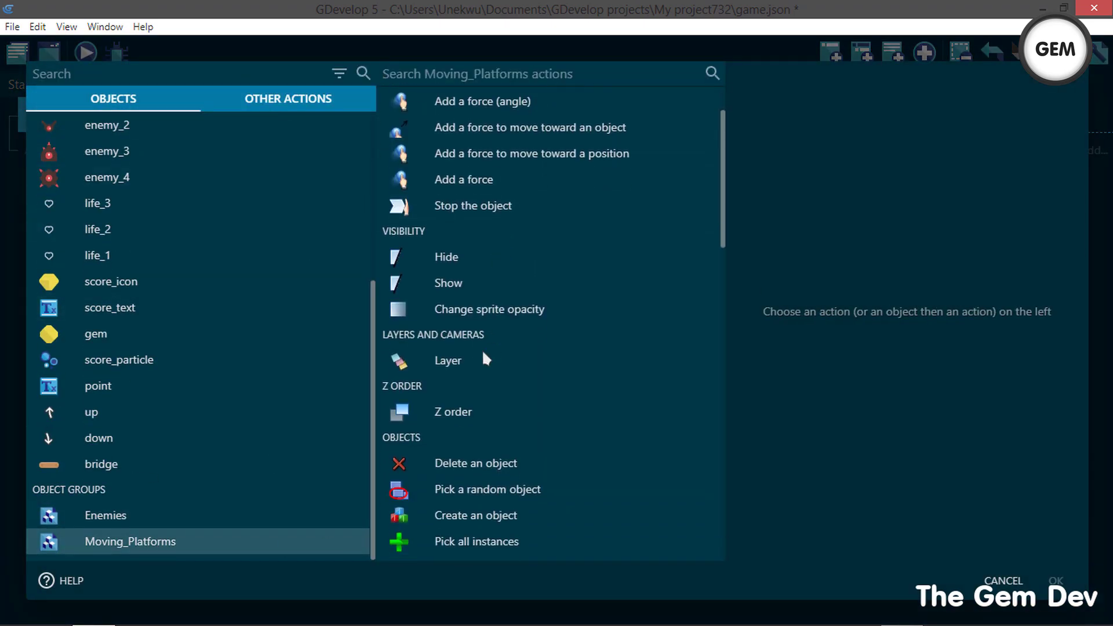
pyautogui.scroll(1, 487, 353)
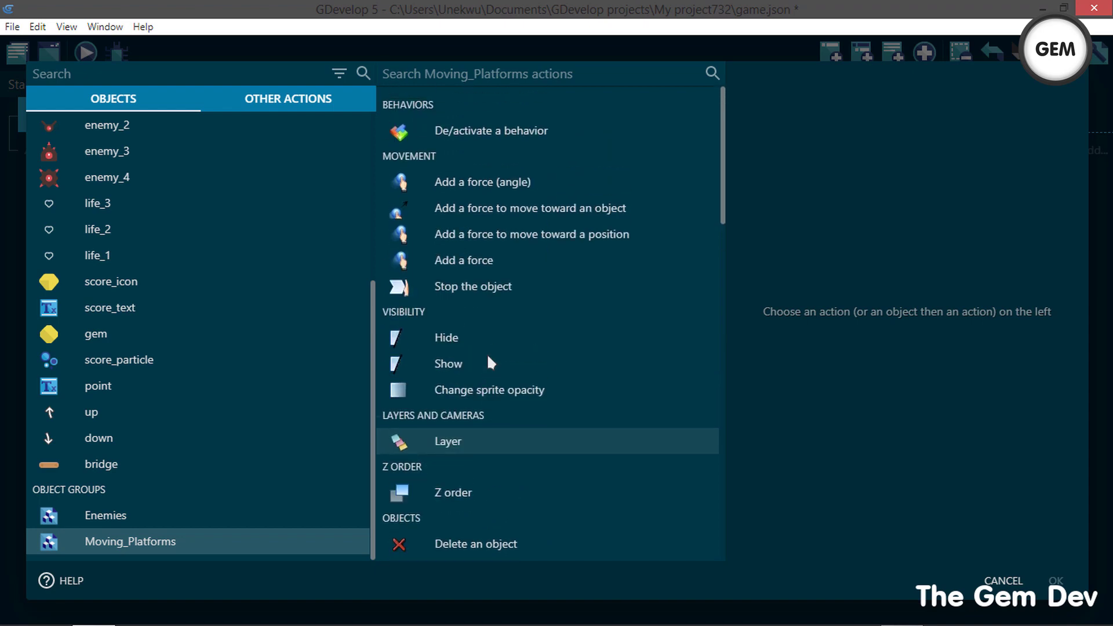
pyautogui.scroll(-5, 503, 291)
pyautogui.scroll(5, 503, 291)
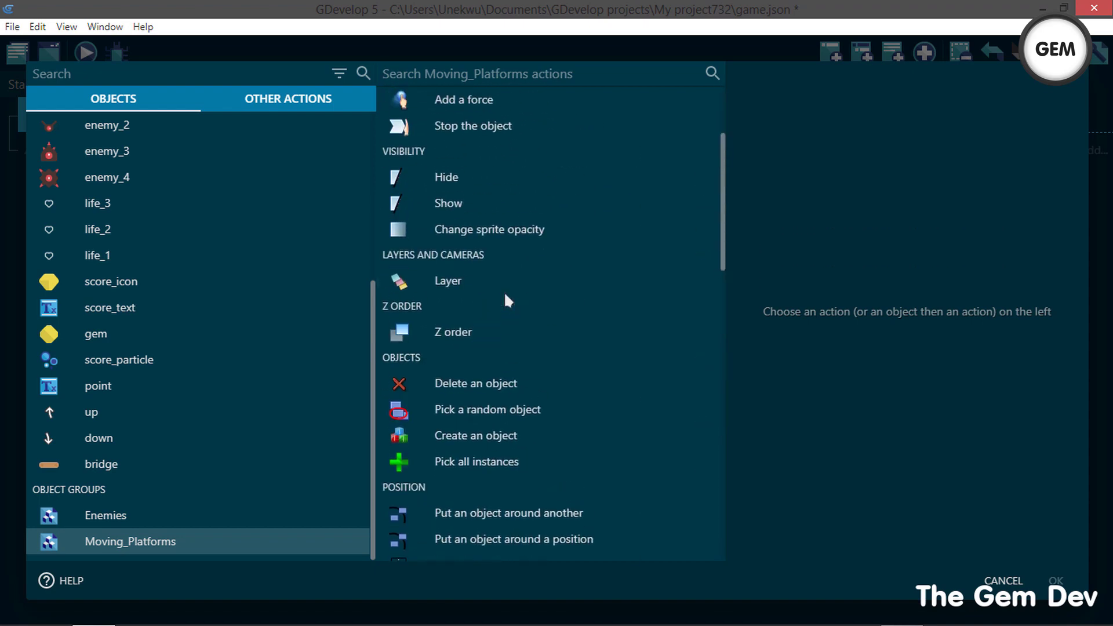
pyautogui.scroll(2, 172, 517)
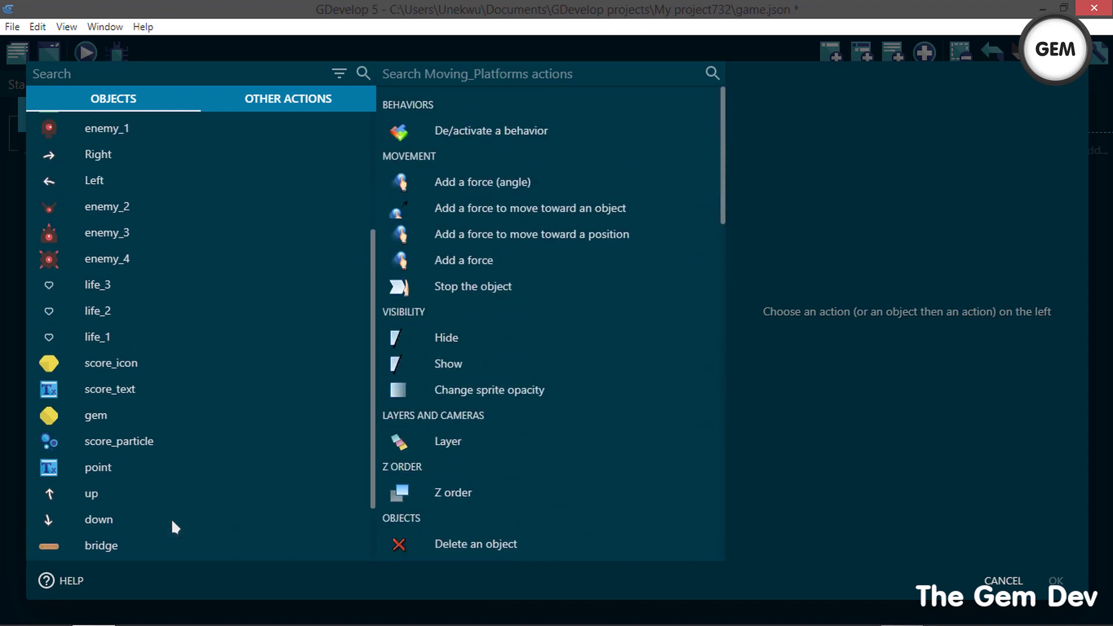
pyautogui.scroll(-1, 171, 517)
pyautogui.scroll(-1, 189, 516)
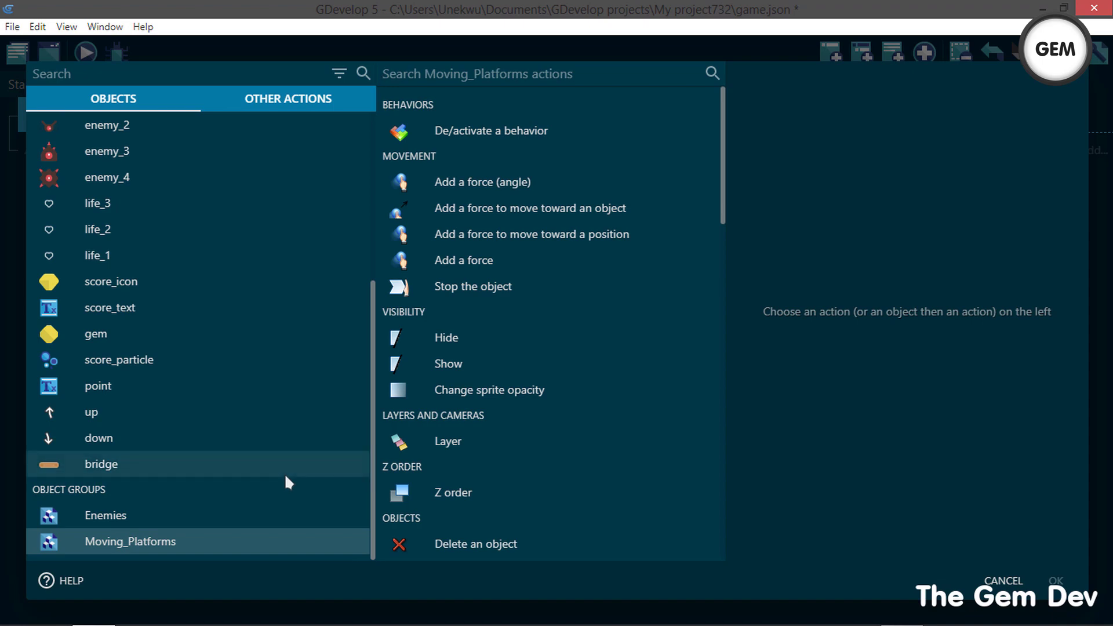
pyautogui.click(432, 286)
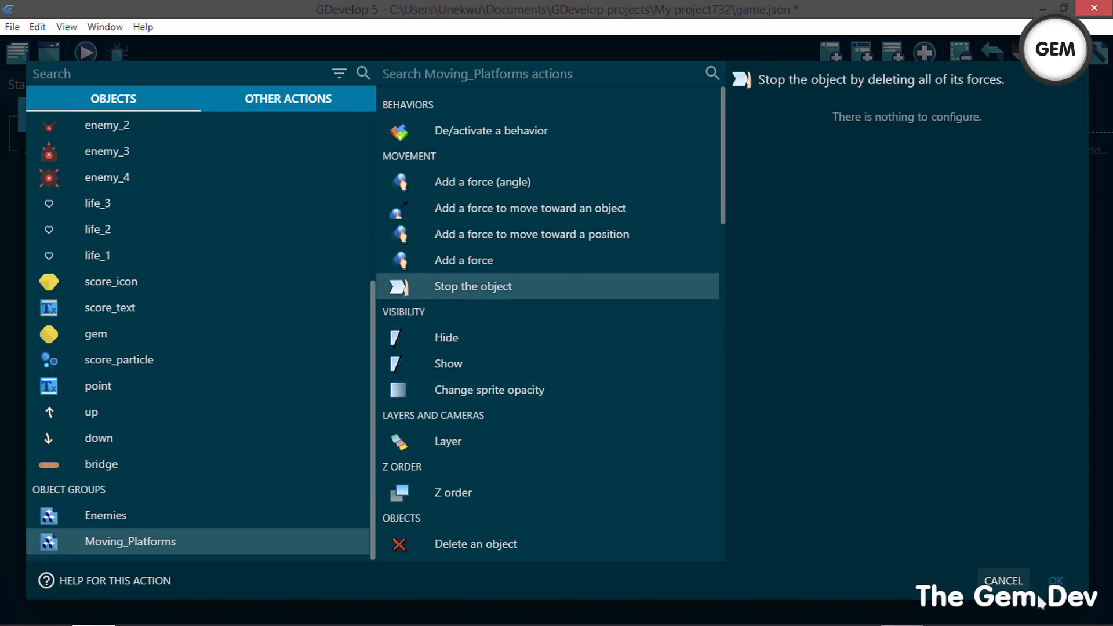
pyautogui.click(1054, 585)
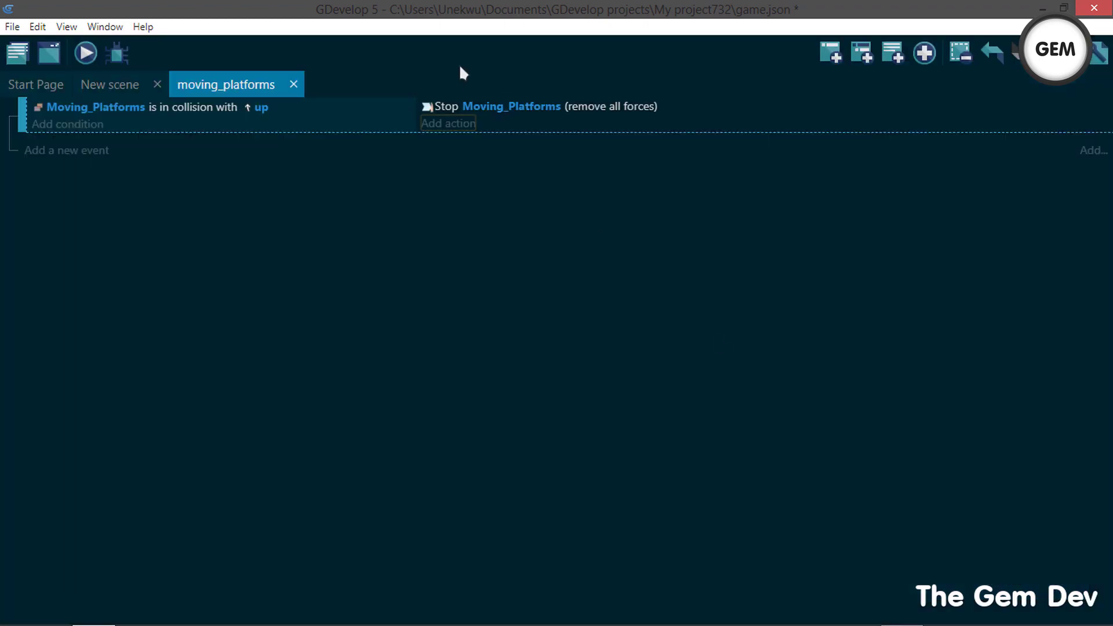
# - Start a second action in the up collision event, choosing "Add a force" for the Moving_Platforms group
pyautogui.click(450, 119)
pyautogui.scroll(-1, 301, 209)
pyautogui.scroll(-4, 304, 290)
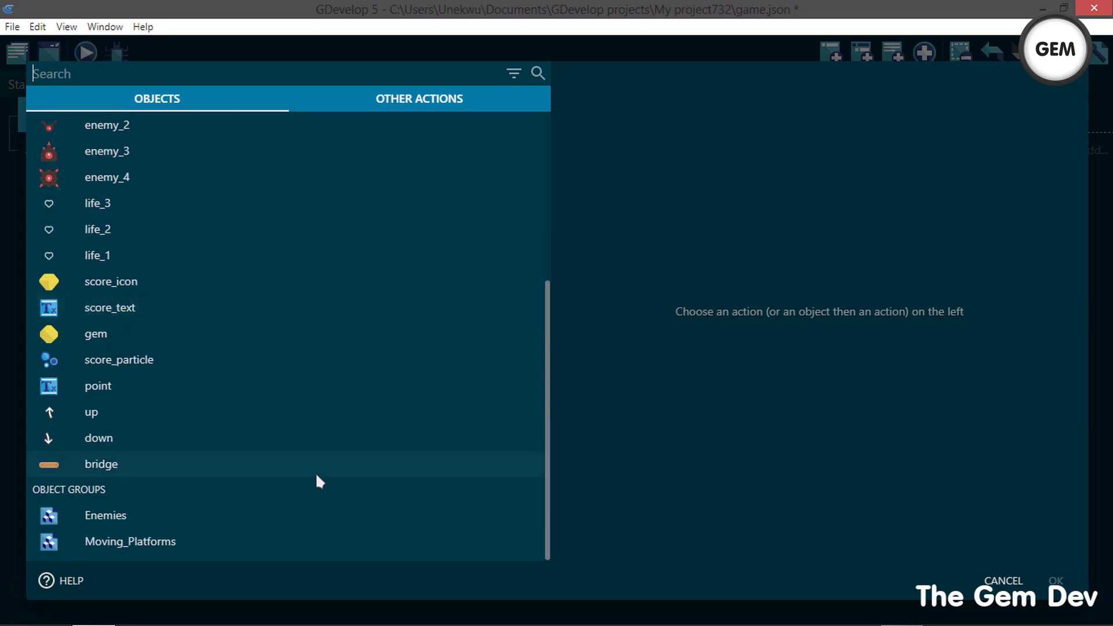
pyautogui.click(136, 541)
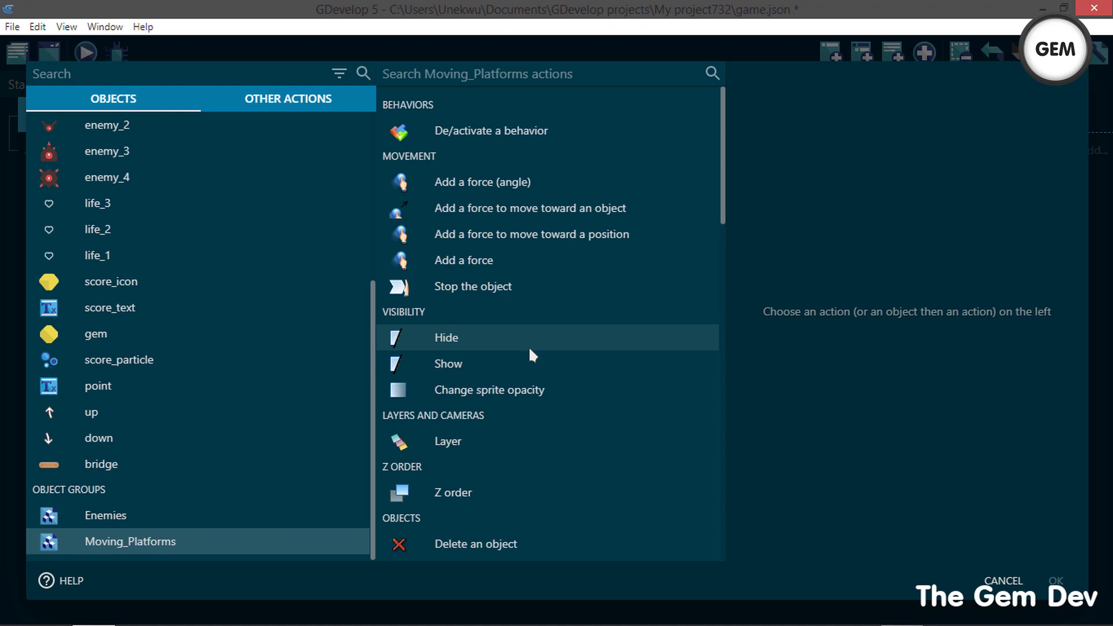
pyautogui.click(504, 73)
pyautogui.write('ang')
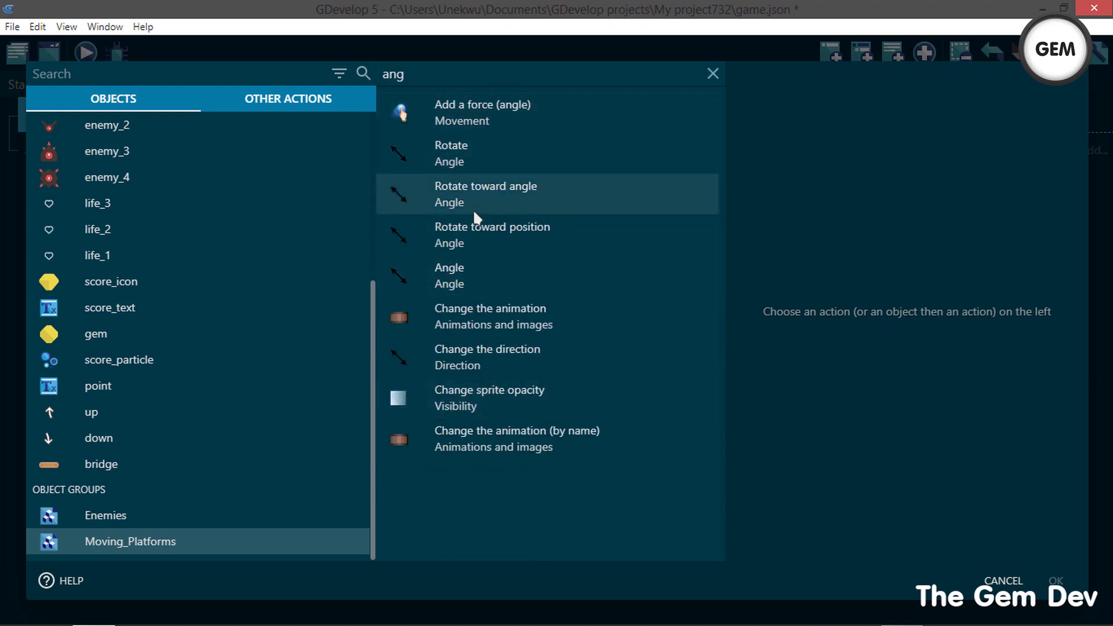
pyautogui.press('BackSpace')
pyautogui.press('BackSpace')
pyautogui.press('BackSpace')
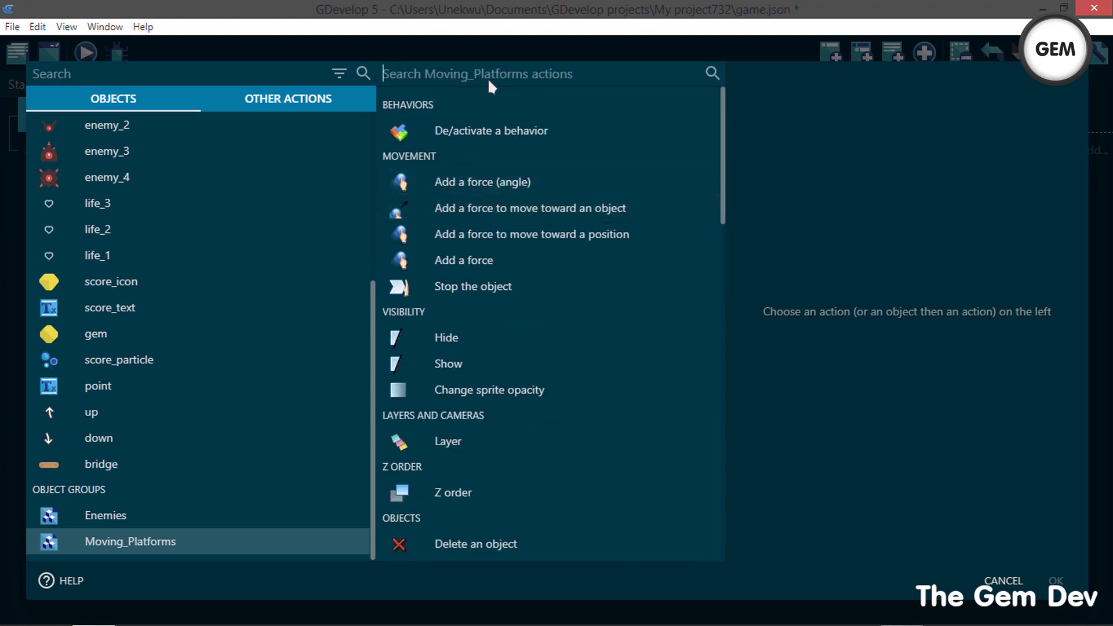
pyautogui.write('force')
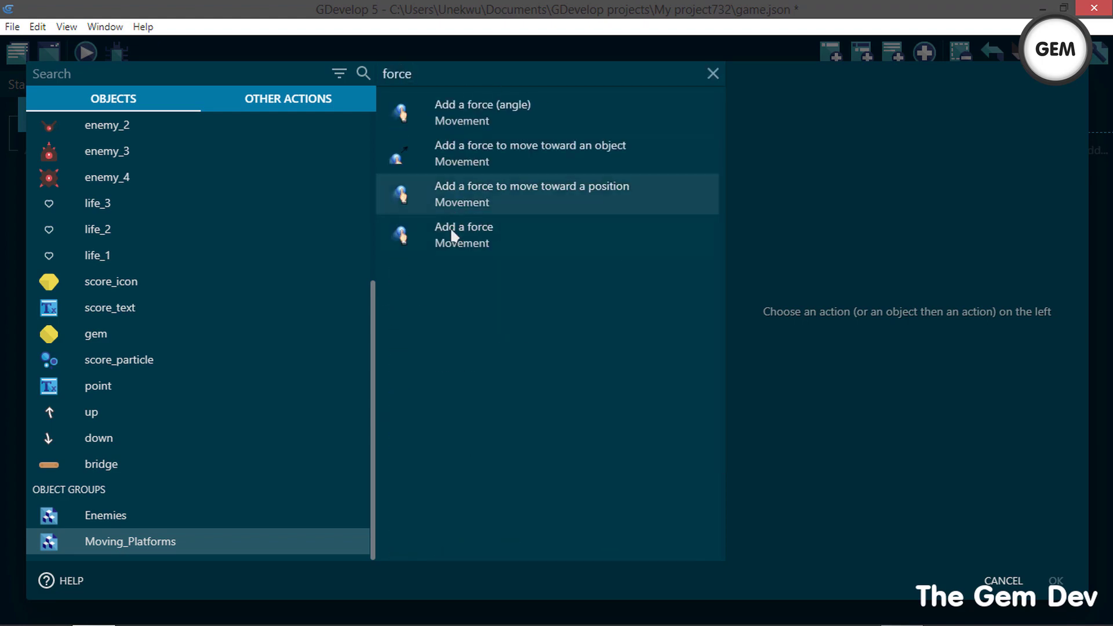
pyautogui.click(473, 248)
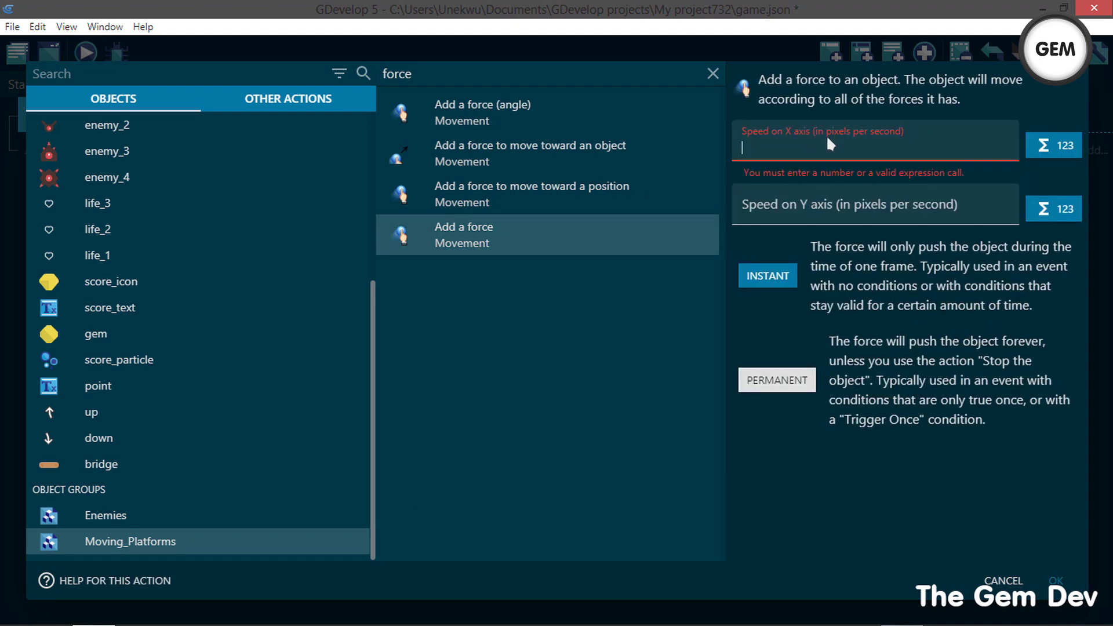
# - Give the up collision event's force on Moving_Platforms an X speed of 0 and a Y speed of -150, and make it permanent
pyautogui.write('0')
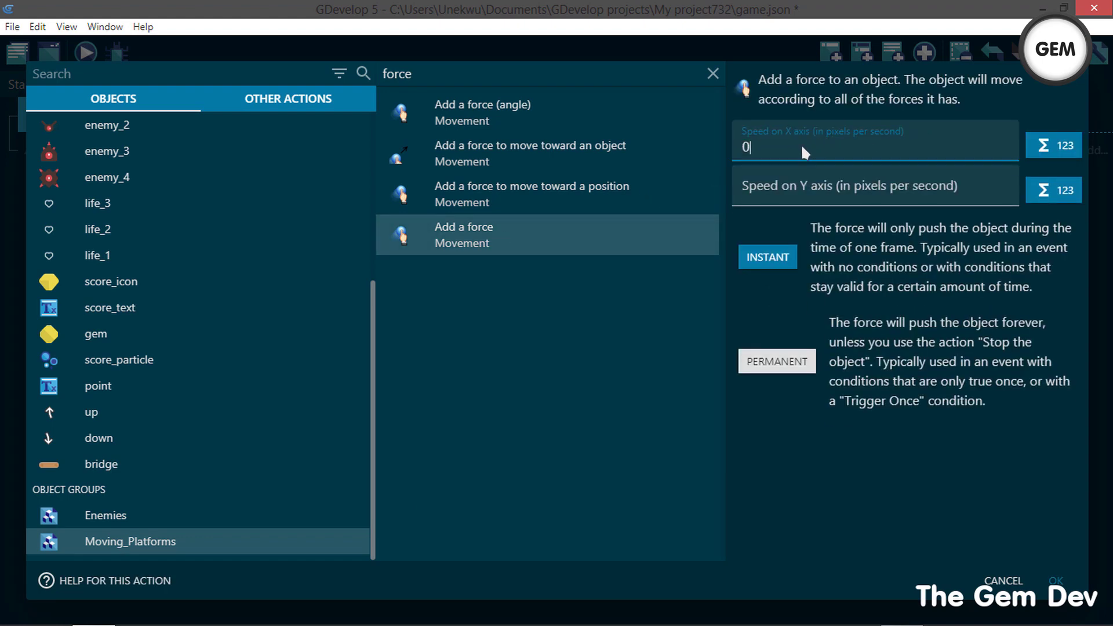
pyautogui.click(795, 197)
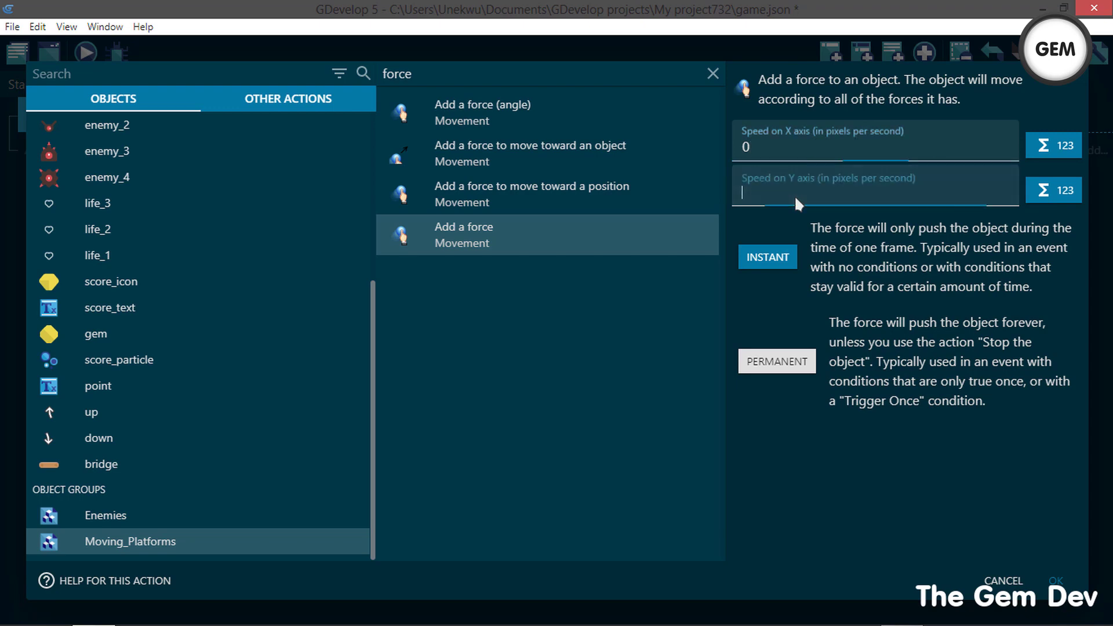
pyautogui.rightClick(795, 197)
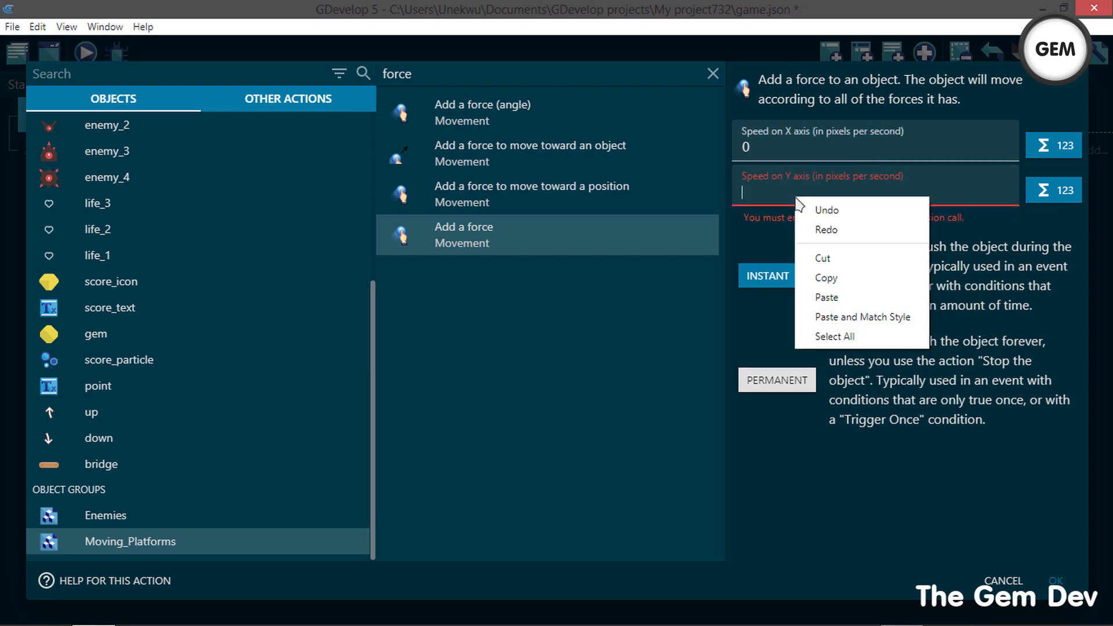
pyautogui.click(780, 188)
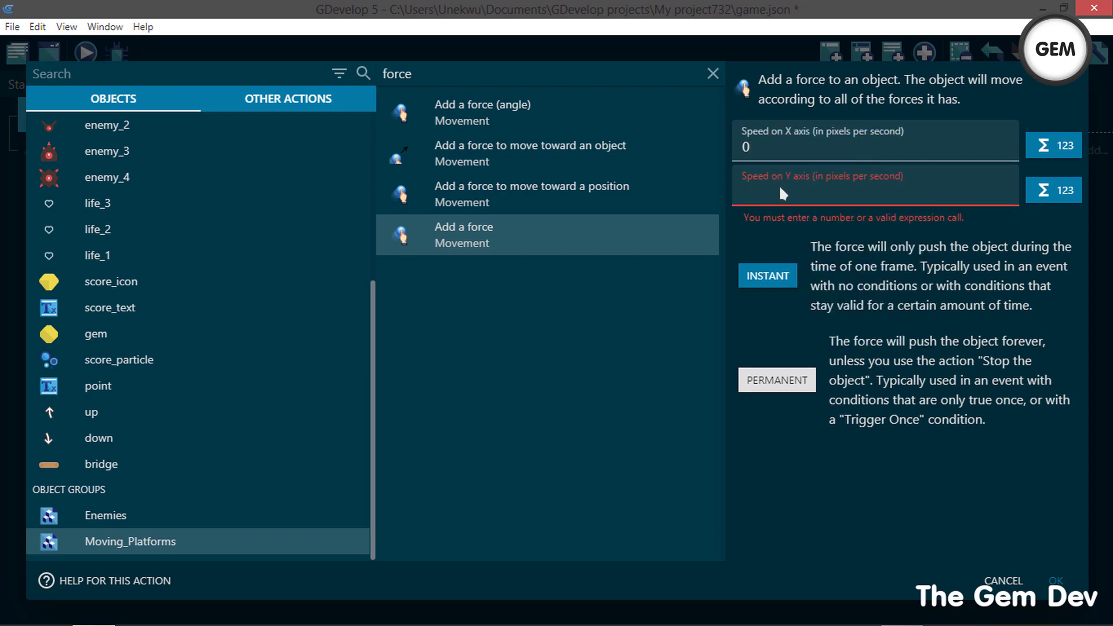
pyautogui.write('-150')
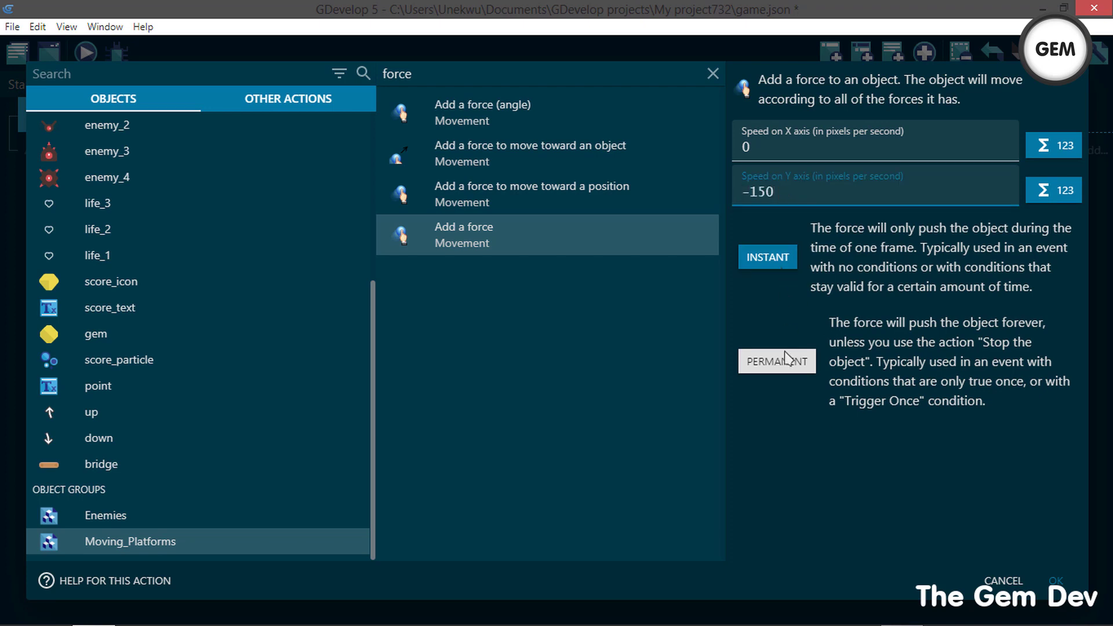
pyautogui.click(786, 360)
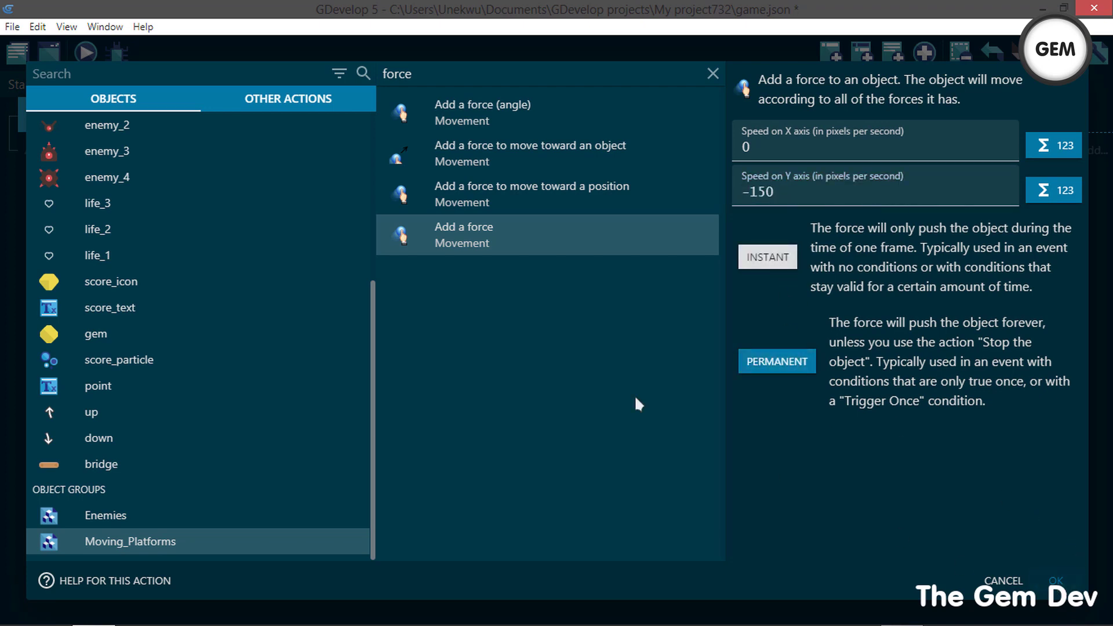
pyautogui.click(1056, 581)
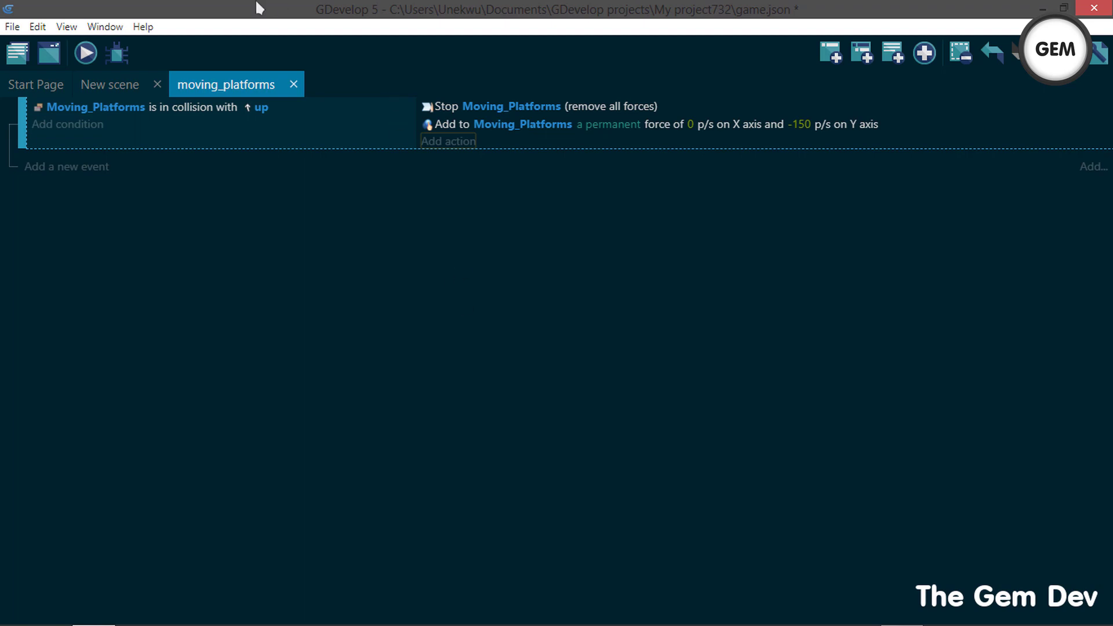
# - Add two blank events and give the first one a Collision condition between the Moving_Platforms group and the down object
pyautogui.doubleClick(826, 56)
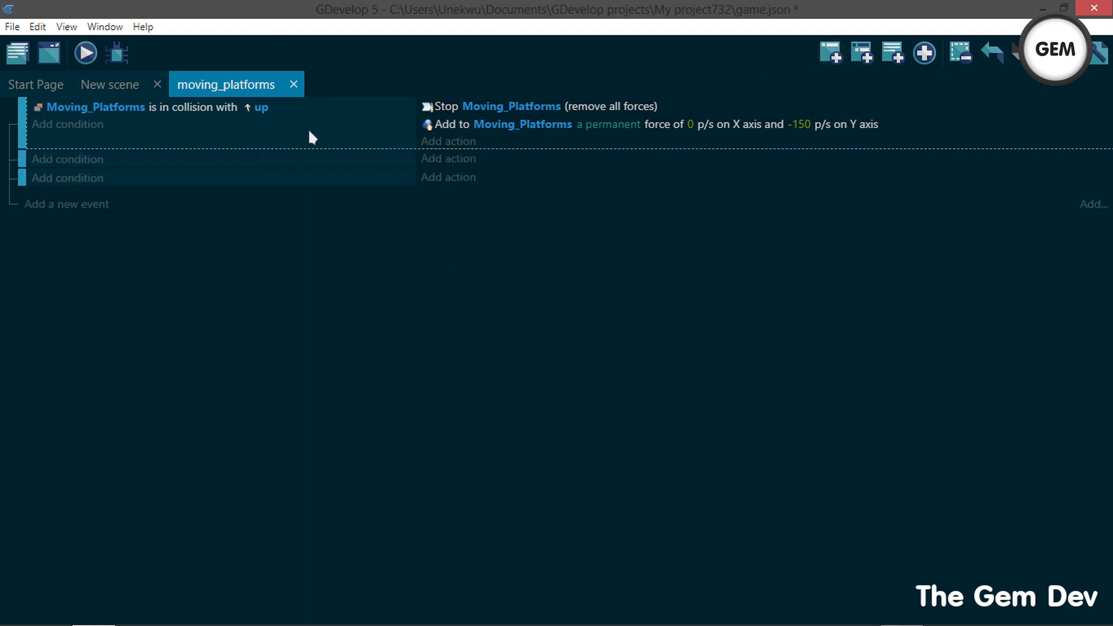
pyautogui.click(68, 159)
pyautogui.click(113, 166)
pyautogui.scroll(-5, 266, 237)
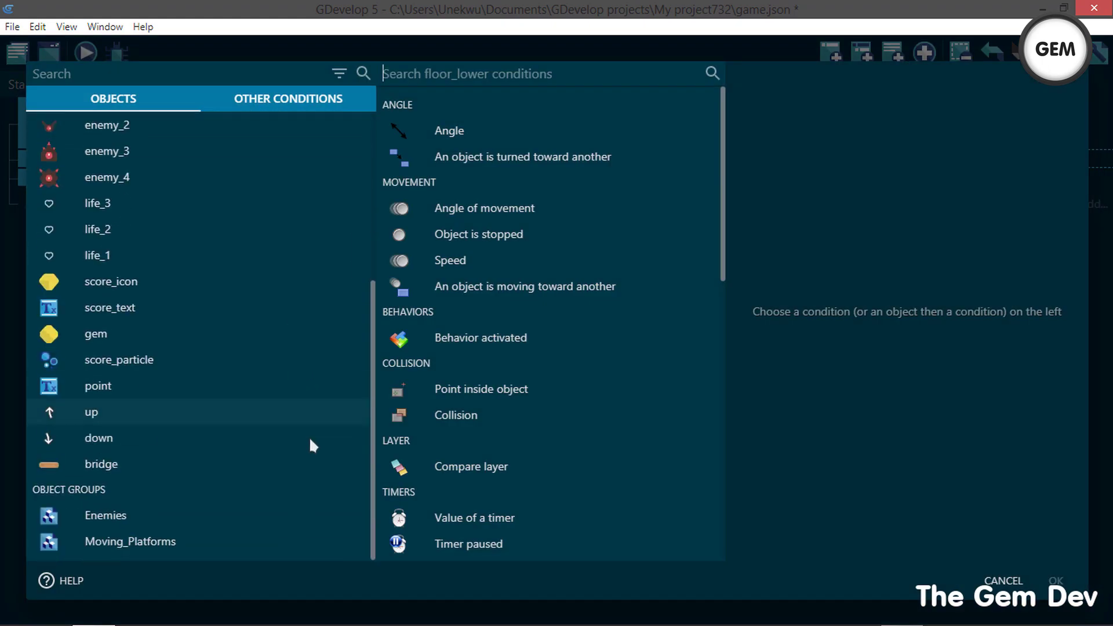
pyautogui.click(199, 545)
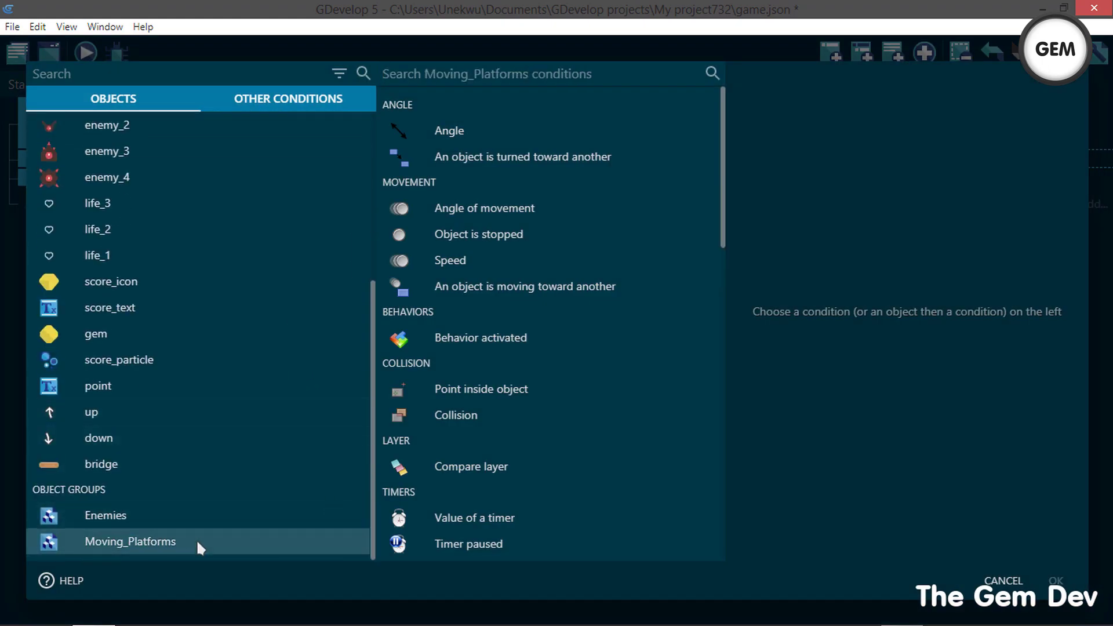
pyautogui.click(503, 71)
pyautogui.write('col')
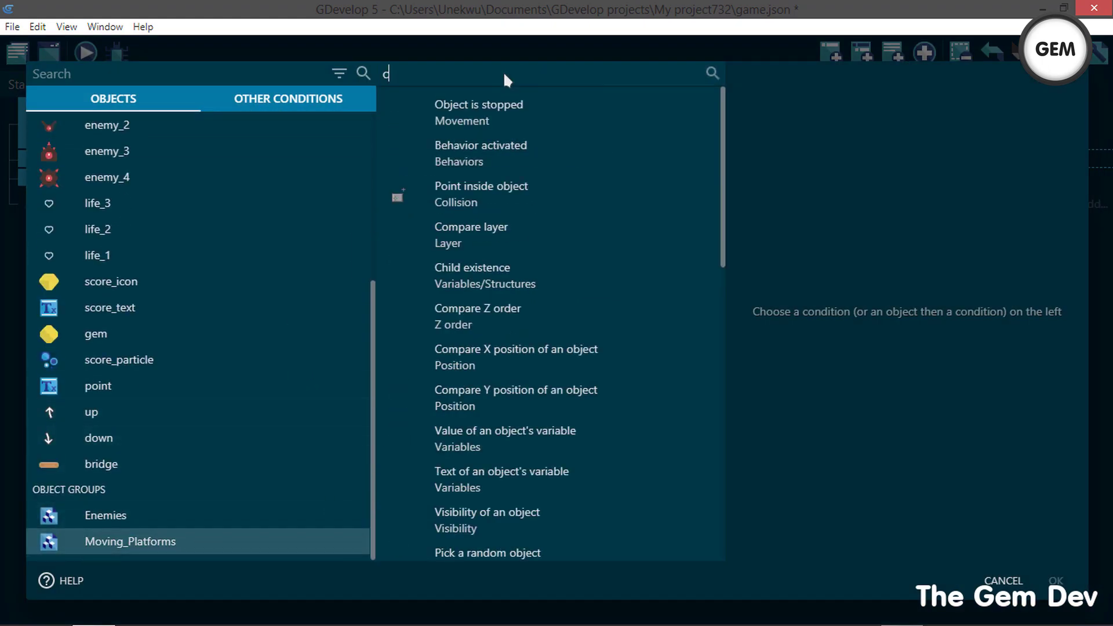
pyautogui.click(464, 162)
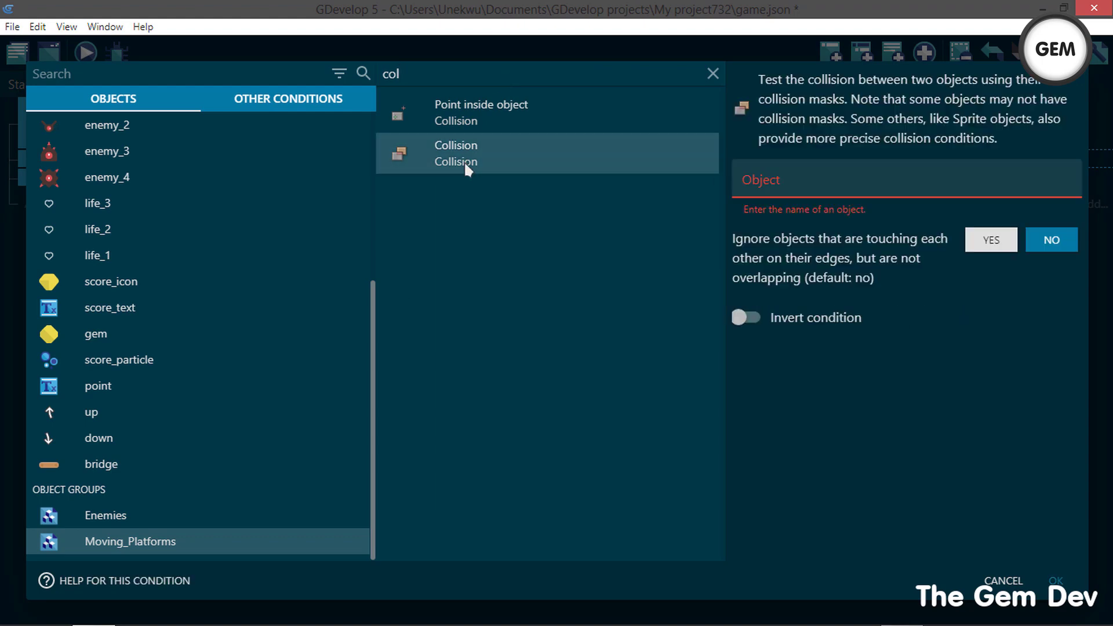
pyautogui.click(792, 185)
pyautogui.scroll(-6, 830, 365)
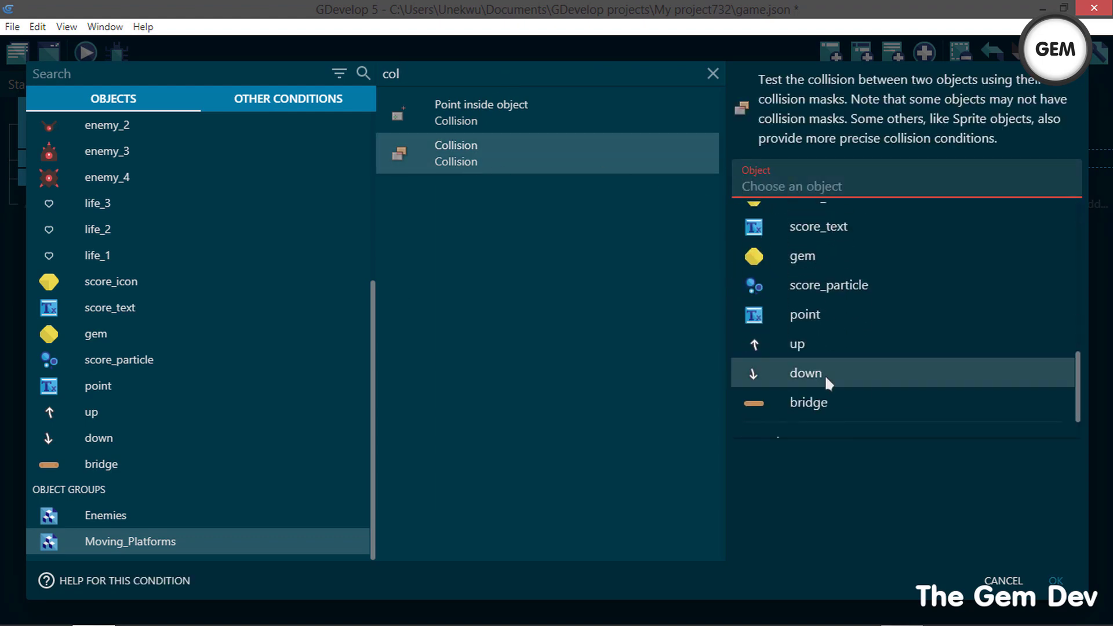
pyautogui.click(825, 374)
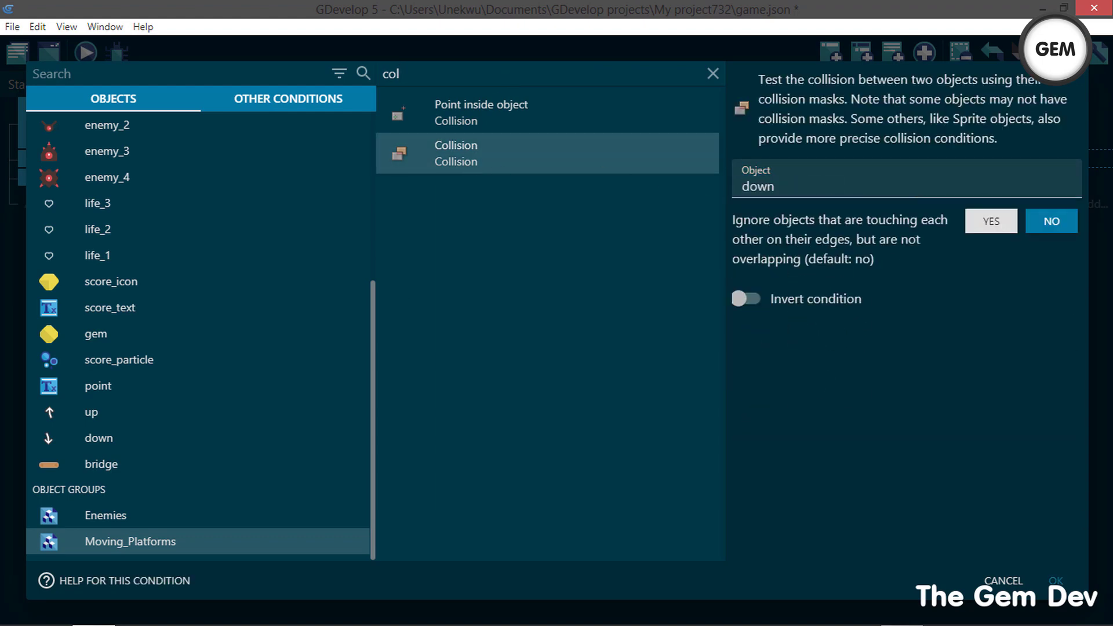
pyautogui.click(1056, 581)
# - Add a "Stop the object" action for the Moving_Platforms group to the down collision event
pyautogui.click(441, 162)
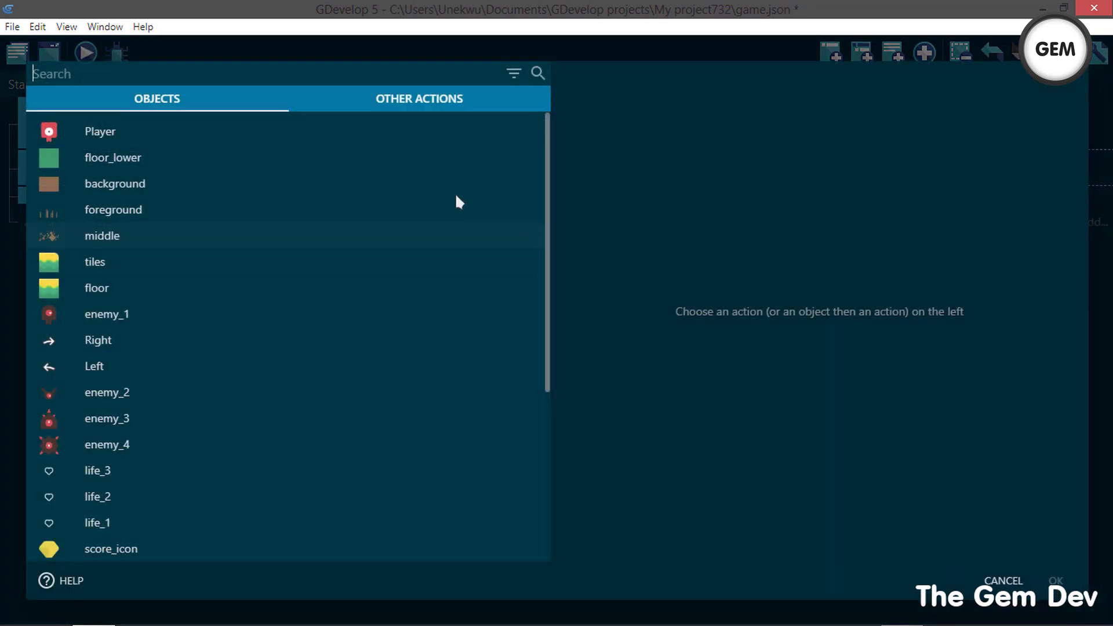
pyautogui.scroll(-5, 363, 281)
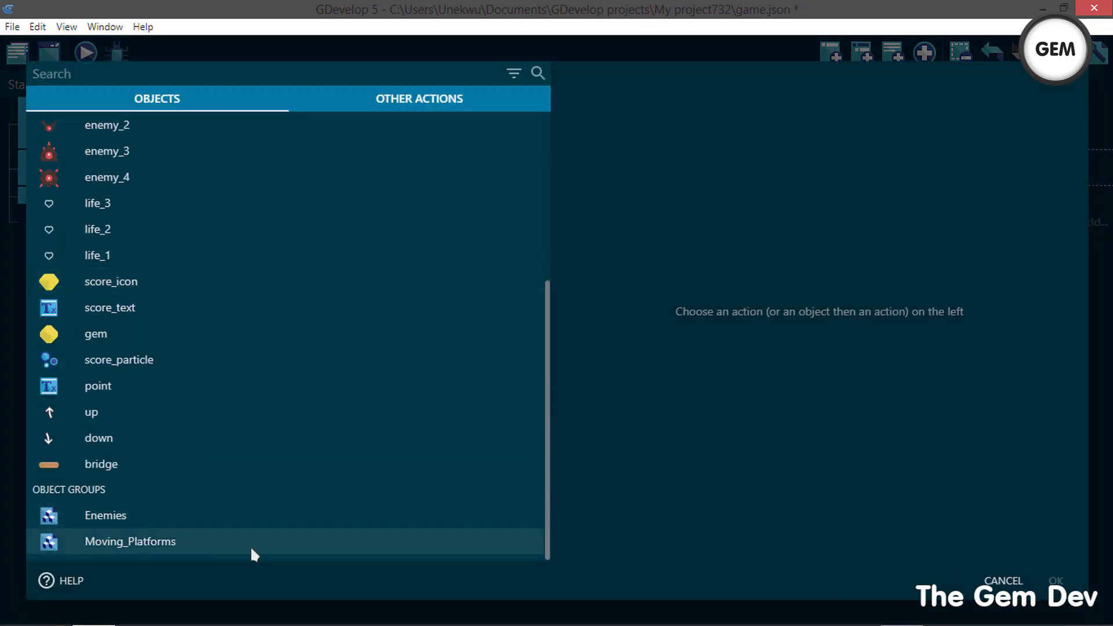
pyautogui.click(150, 541)
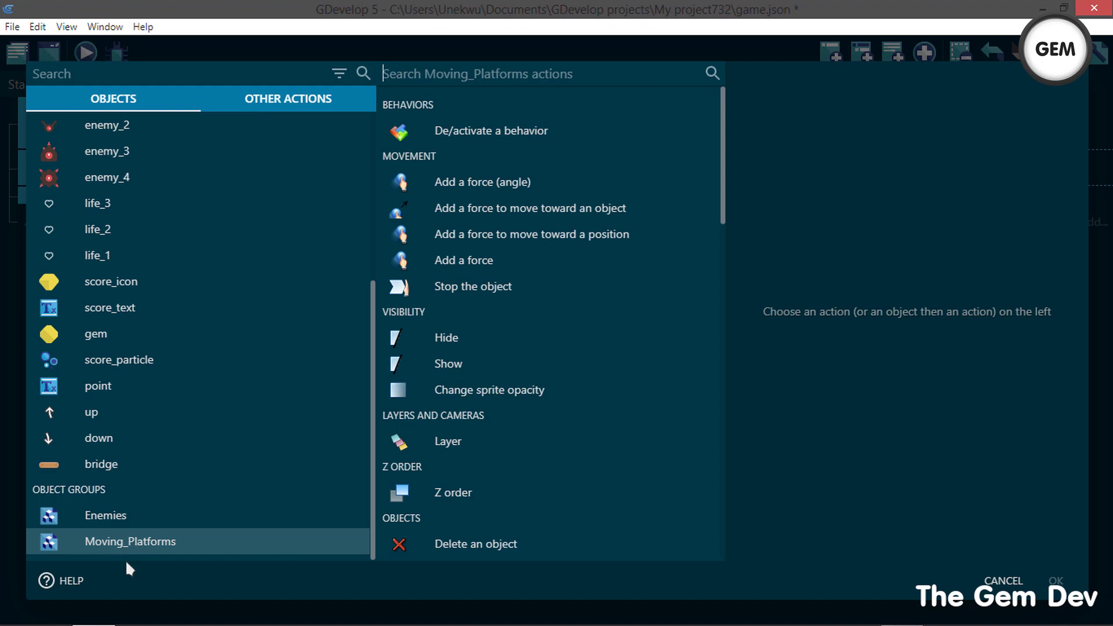
pyautogui.click(513, 74)
pyautogui.write('for')
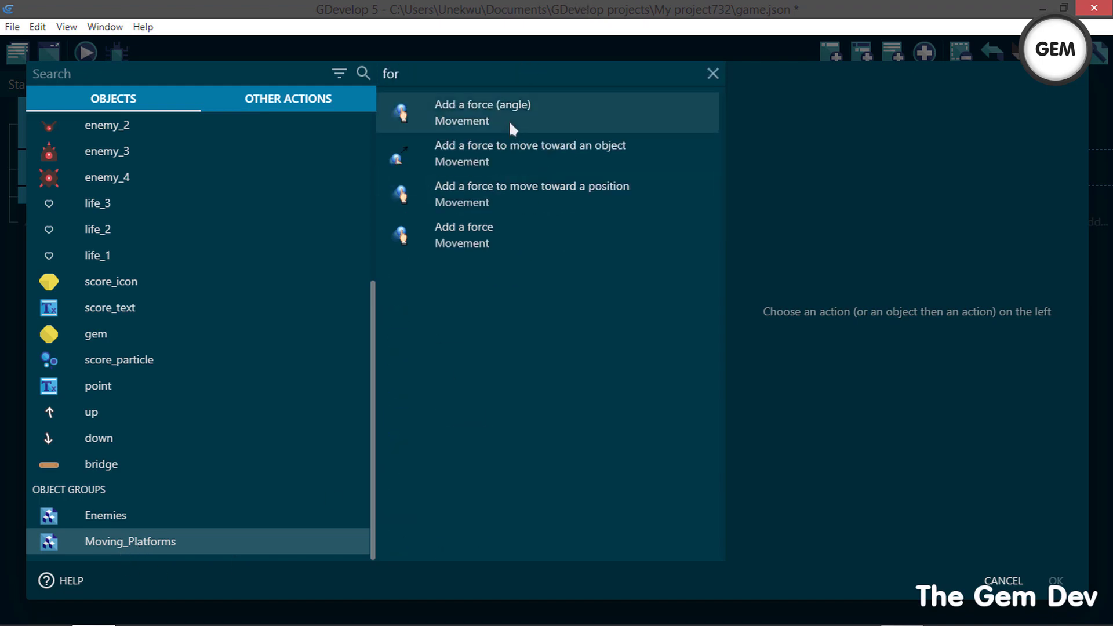
pyautogui.press('BackSpace')
pyautogui.press('BackSpace')
pyautogui.press('BackSpace')
pyautogui.click(464, 288)
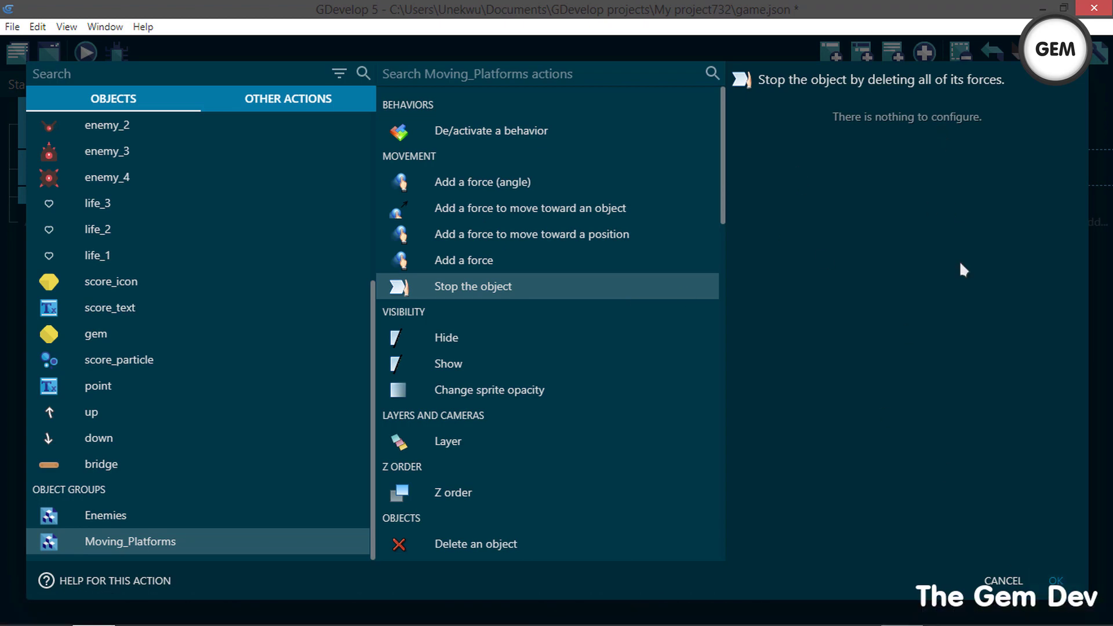
pyautogui.click(1057, 580)
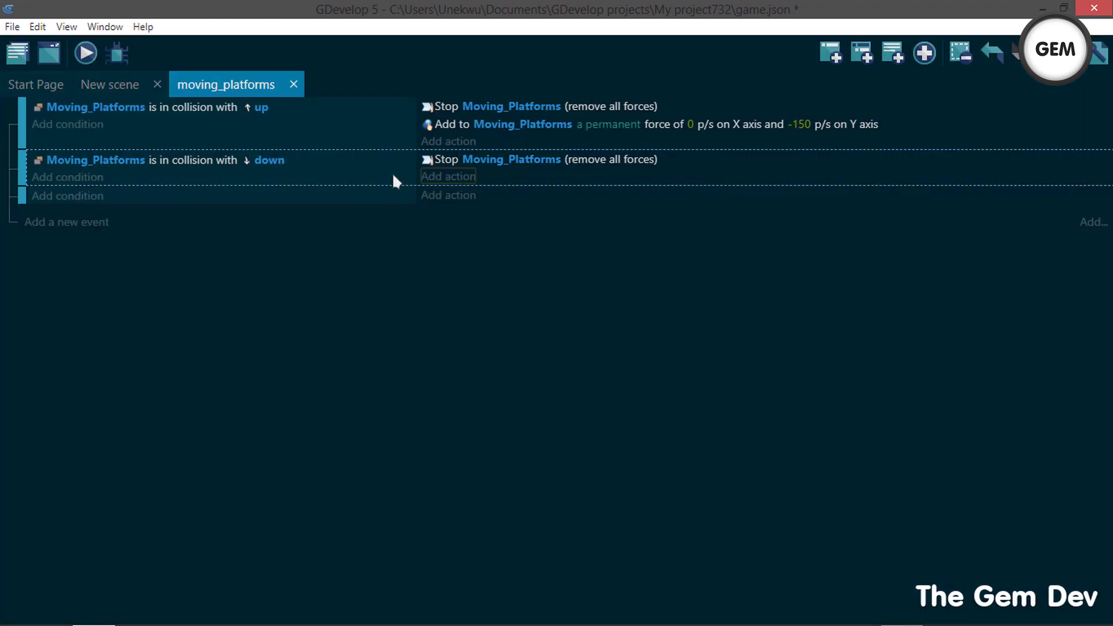
# - Add a permanent force of 0 on the X axis and 150 on the Y axis for Moving_Platforms to the down collision event
pyautogui.click(447, 176)
pyautogui.scroll(-5, 287, 209)
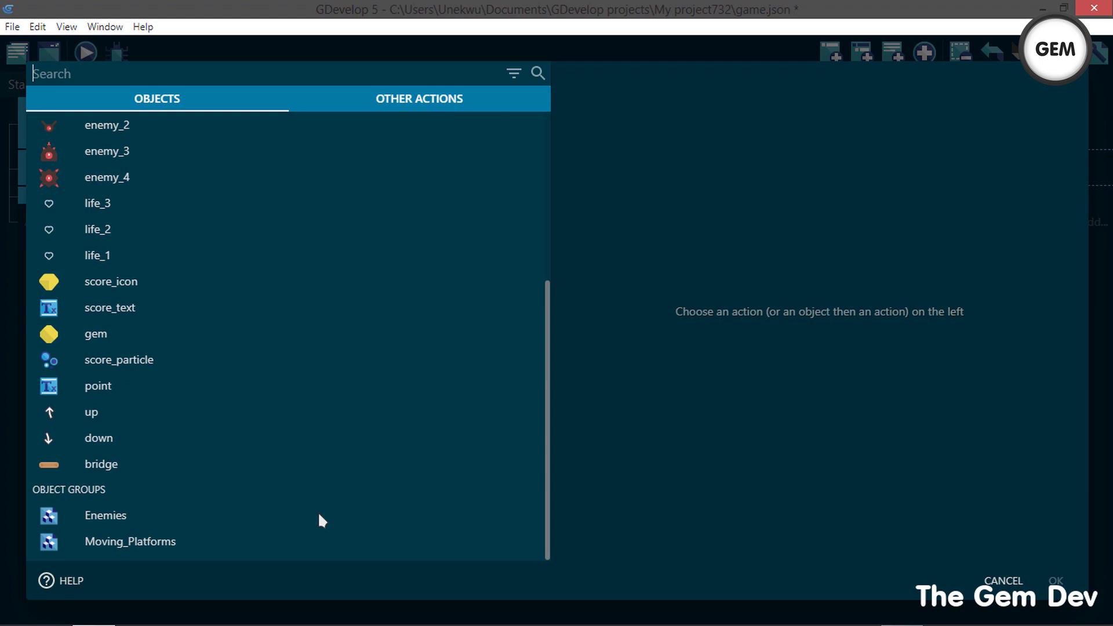
pyautogui.click(272, 541)
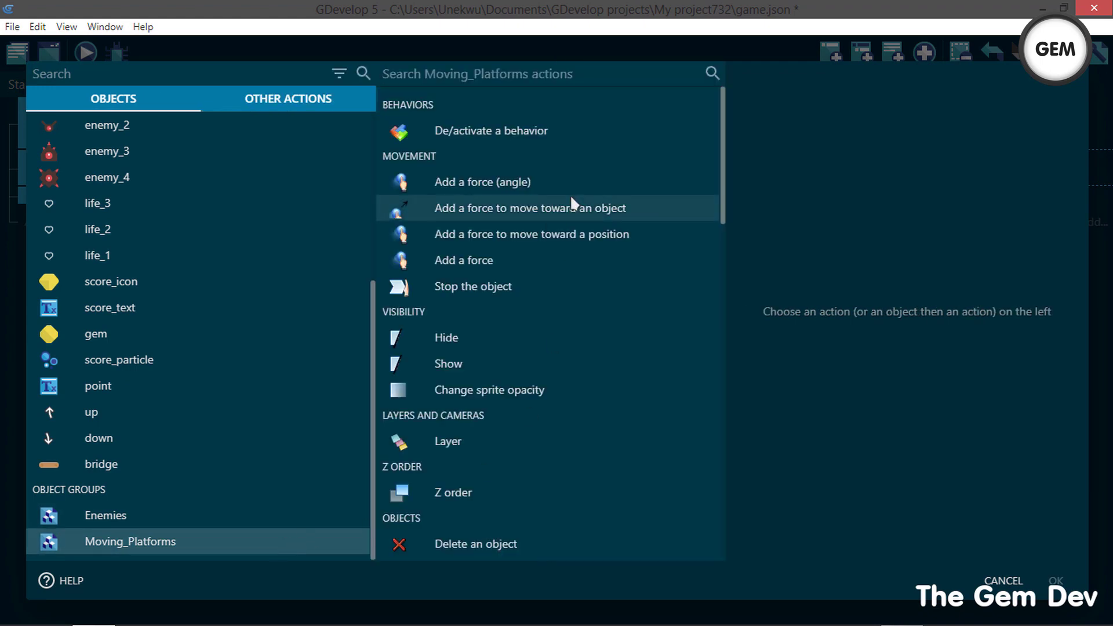
pyautogui.click(510, 262)
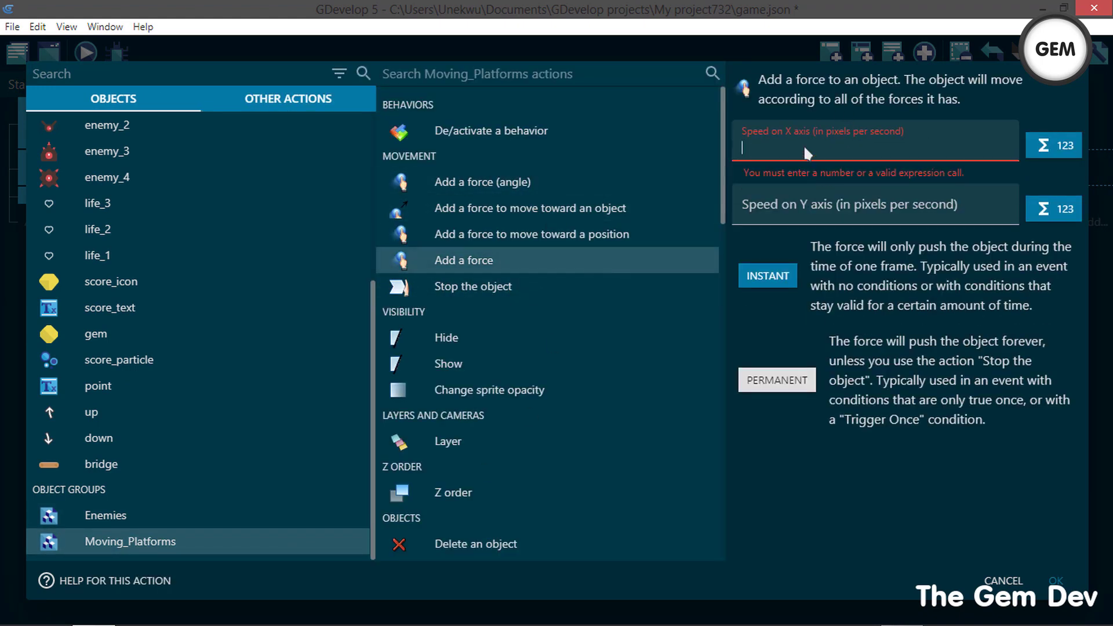
pyautogui.write('0')
pyautogui.click(793, 186)
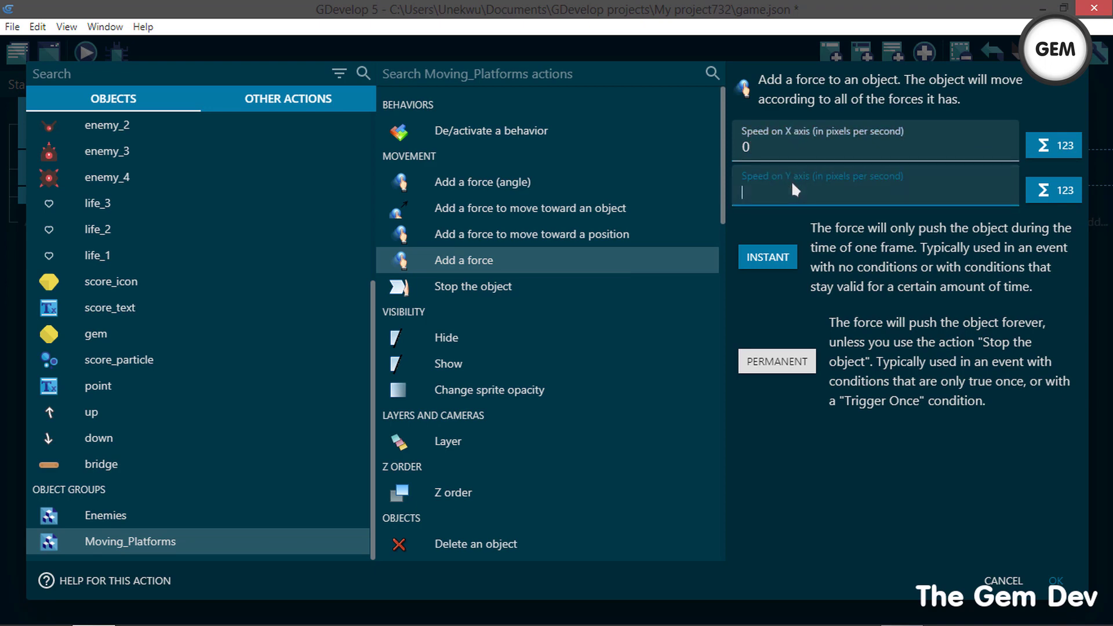
pyautogui.write('150')
pyautogui.click(792, 366)
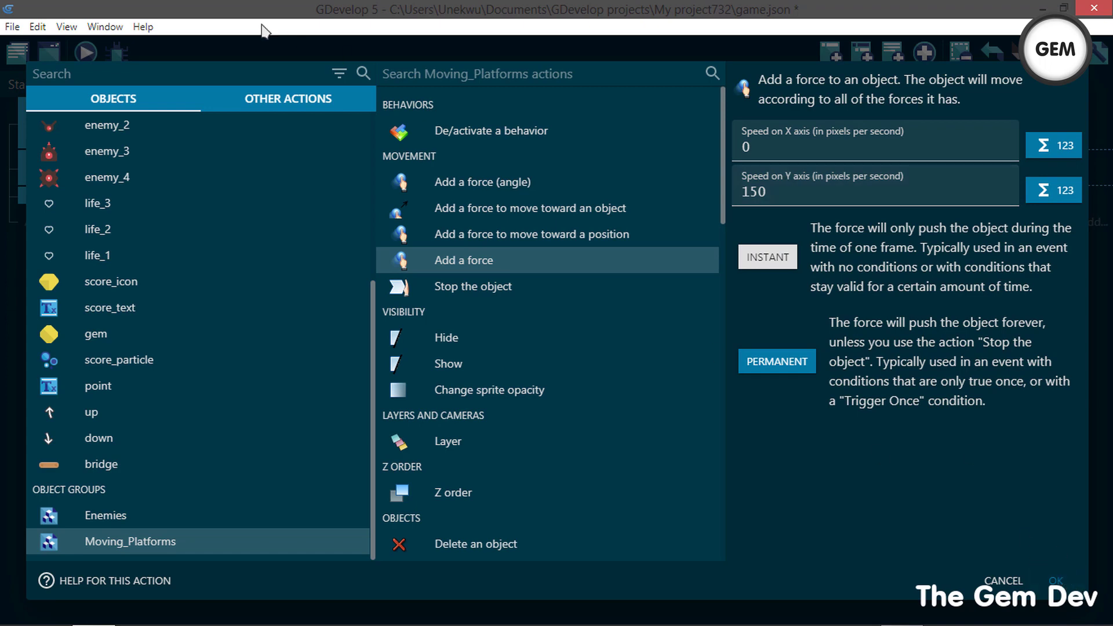
pyautogui.click(1055, 582)
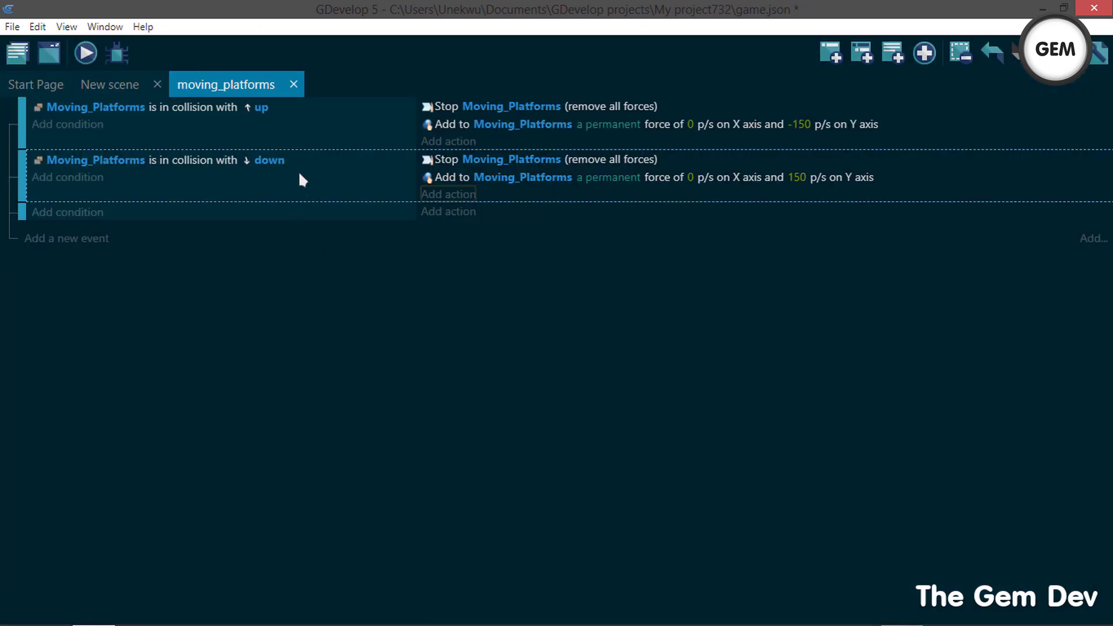
# - Preview the game and move the player through the level, jumping past the enemies, as far as the bridge platform
pyautogui.click(85, 54)
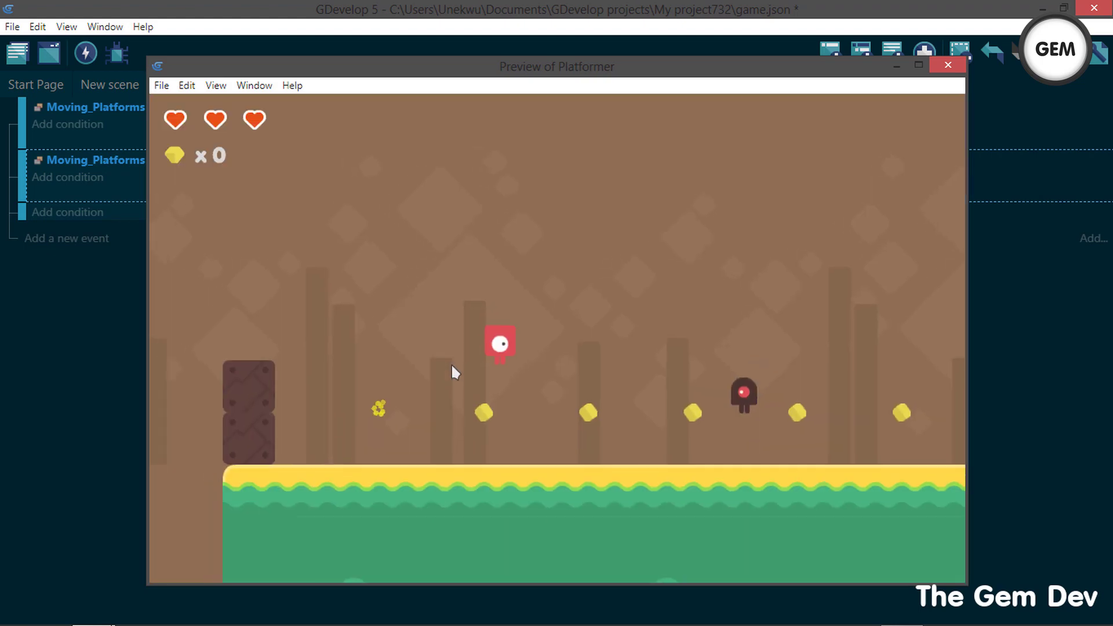
pyautogui.press('Right')
pyautogui.press('space')
pyautogui.press('Right')
pyautogui.press('space')
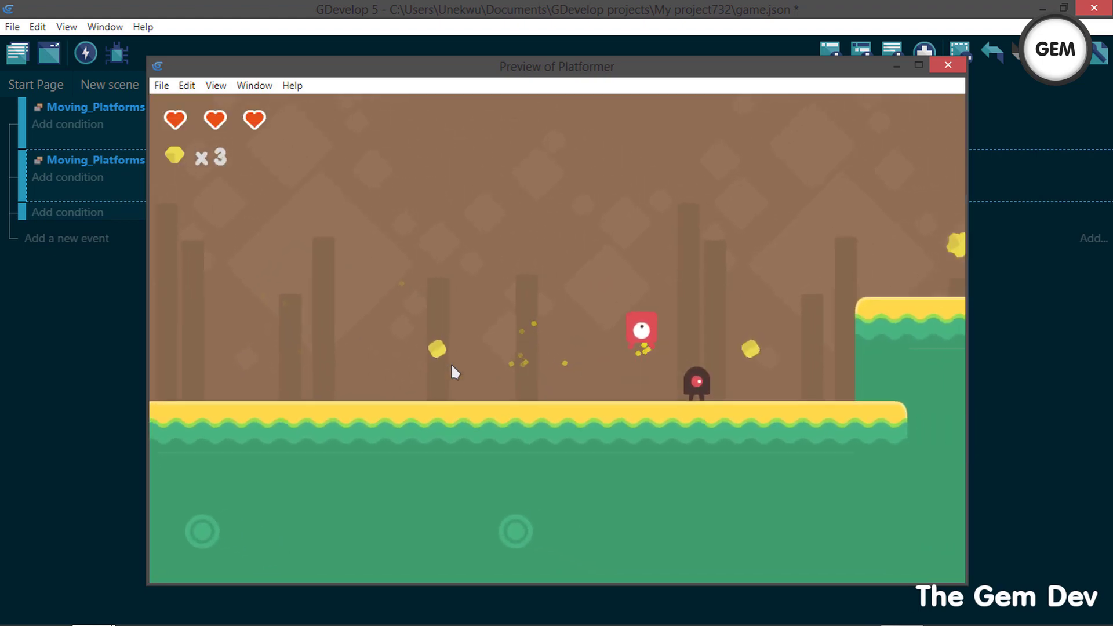
pyautogui.press('Right')
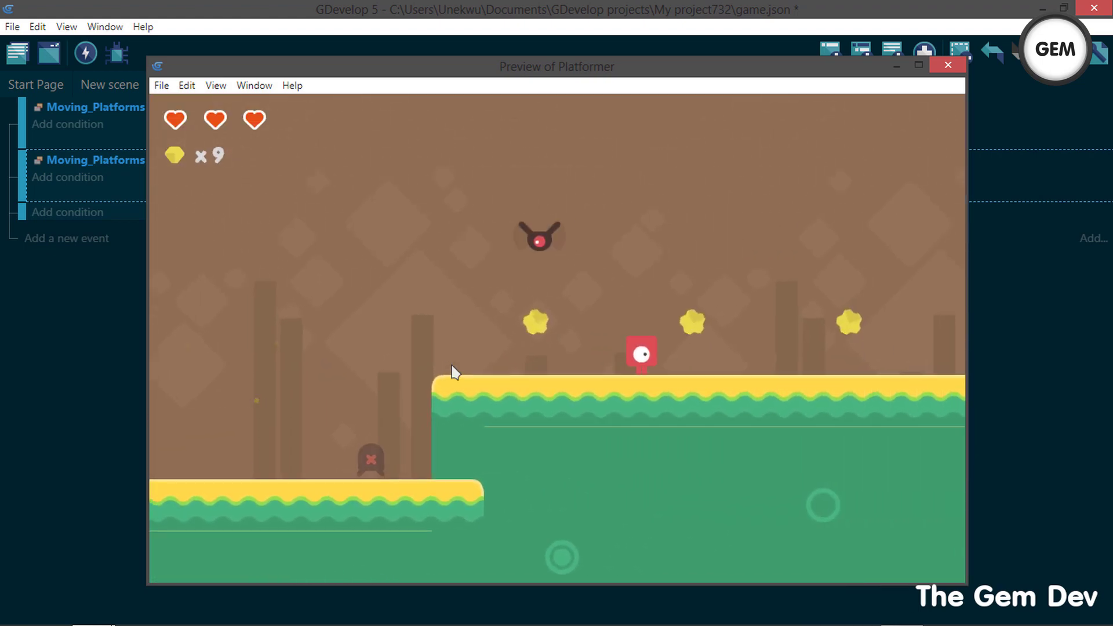
pyautogui.press('space')
pyautogui.press('Right')
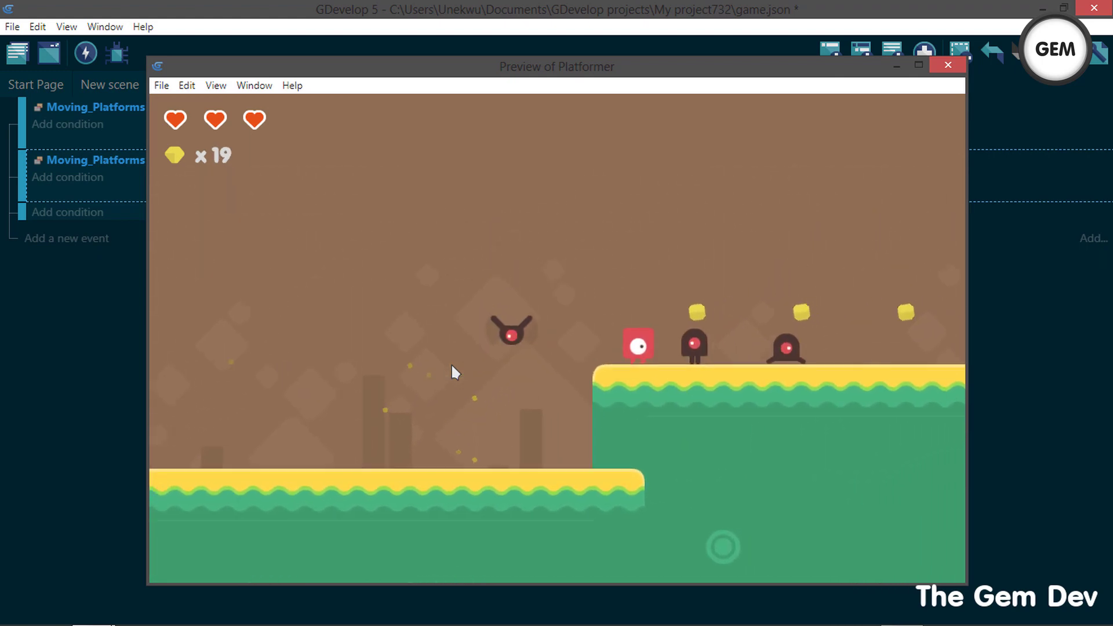
pyautogui.press('space')
pyautogui.press('Right')
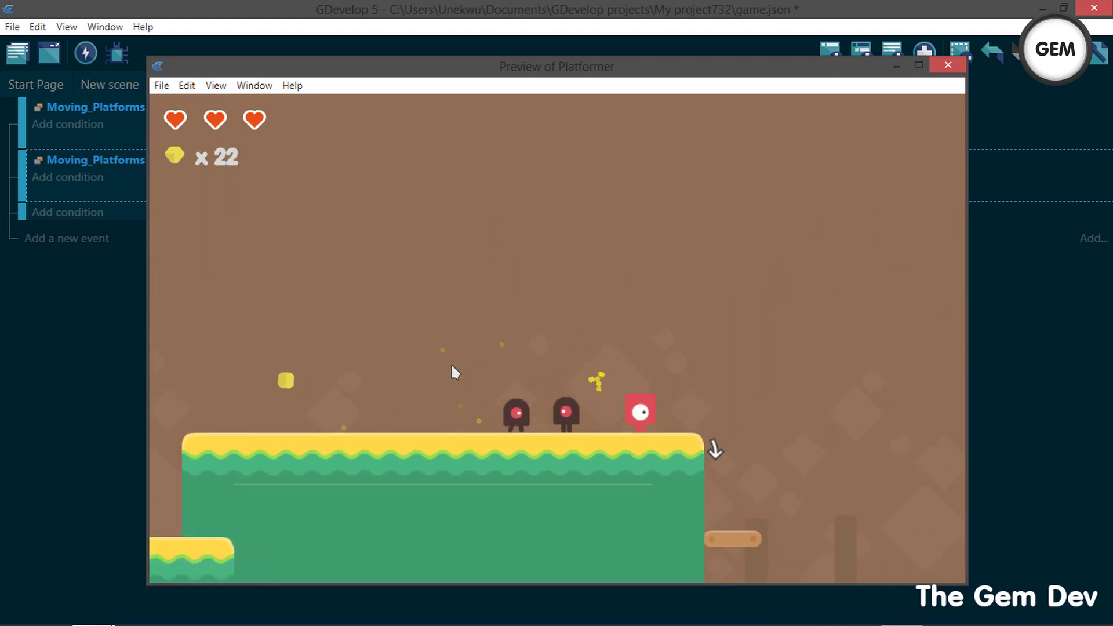
# - Jump the player off the ledge and onto the moving bridge to test its travel between the up and down markers
pyautogui.press('space')
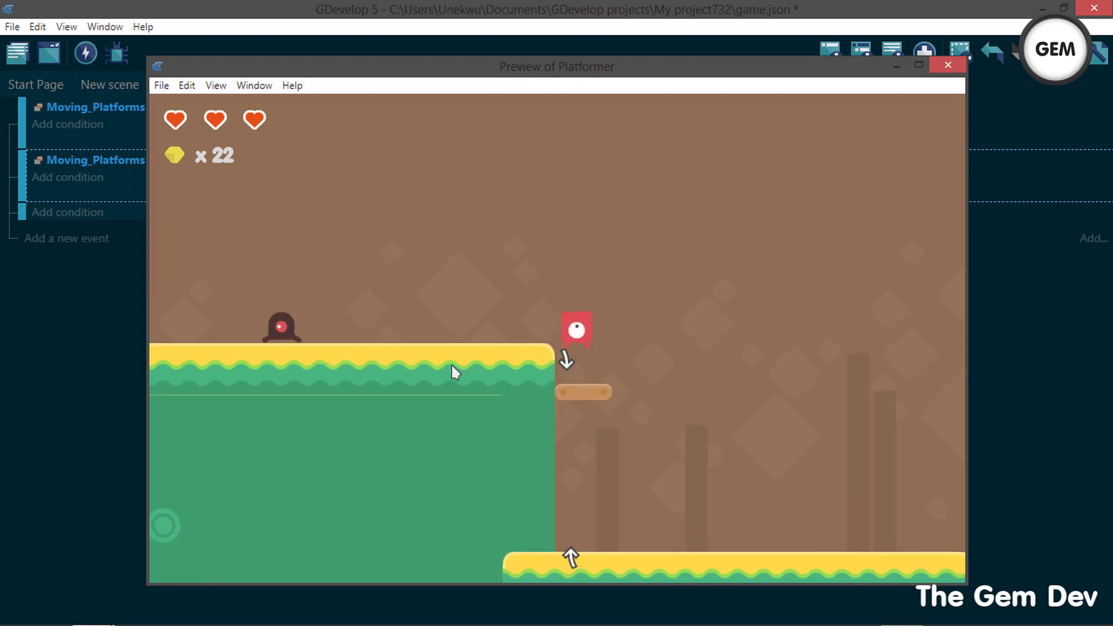
pyautogui.press('Right')
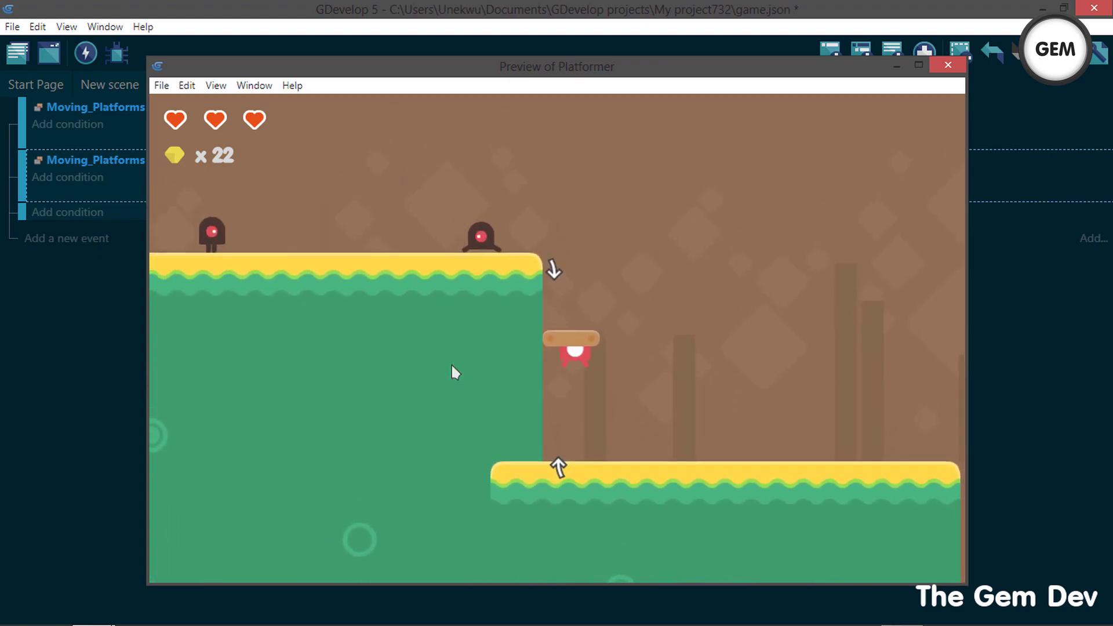
pyautogui.press('space')
pyautogui.press('Left')
pyautogui.press('Right')
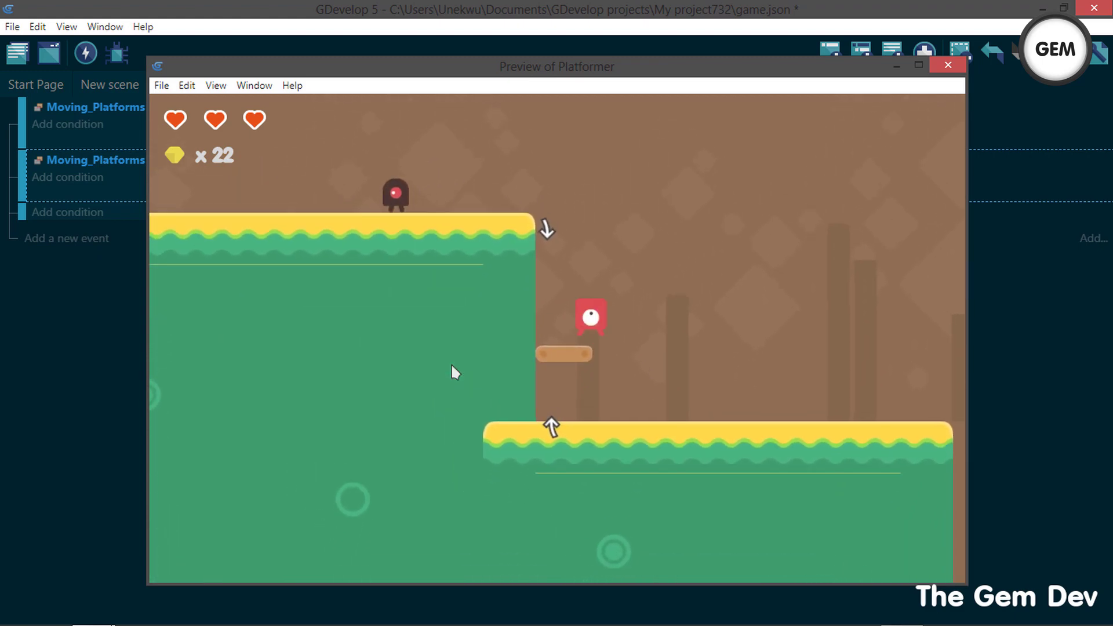
pyautogui.press('space')
pyautogui.press('Left')
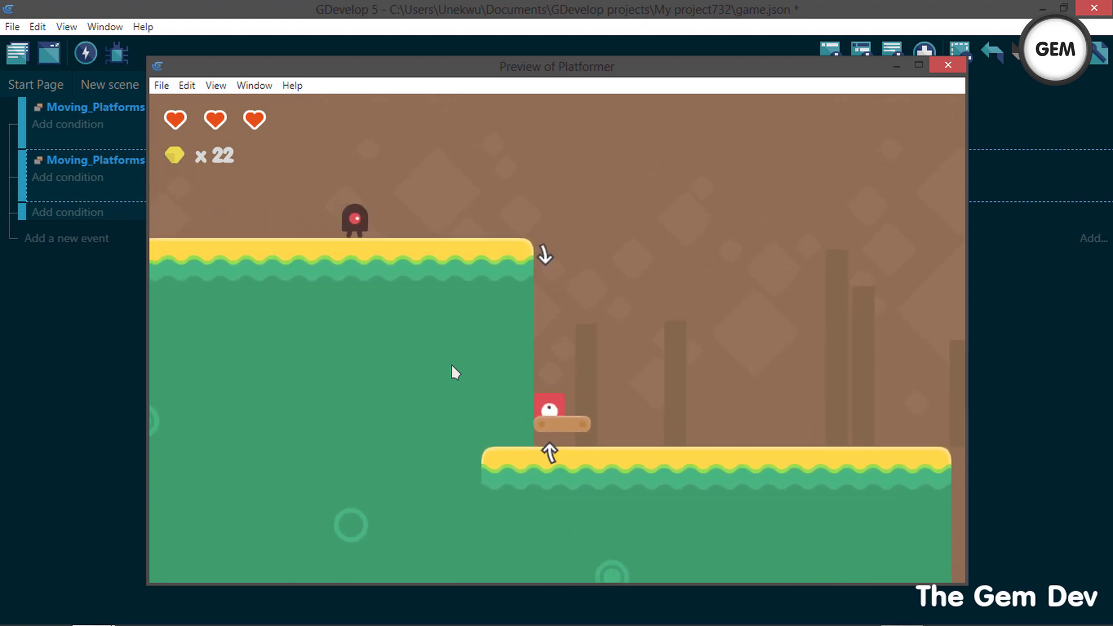
# - Test in the preview whether the player can stand on the moving bridge and pass it, and close the preview
pyautogui.press('Right')
pyautogui.press('space')
pyautogui.press('Left')
pyautogui.press('space')
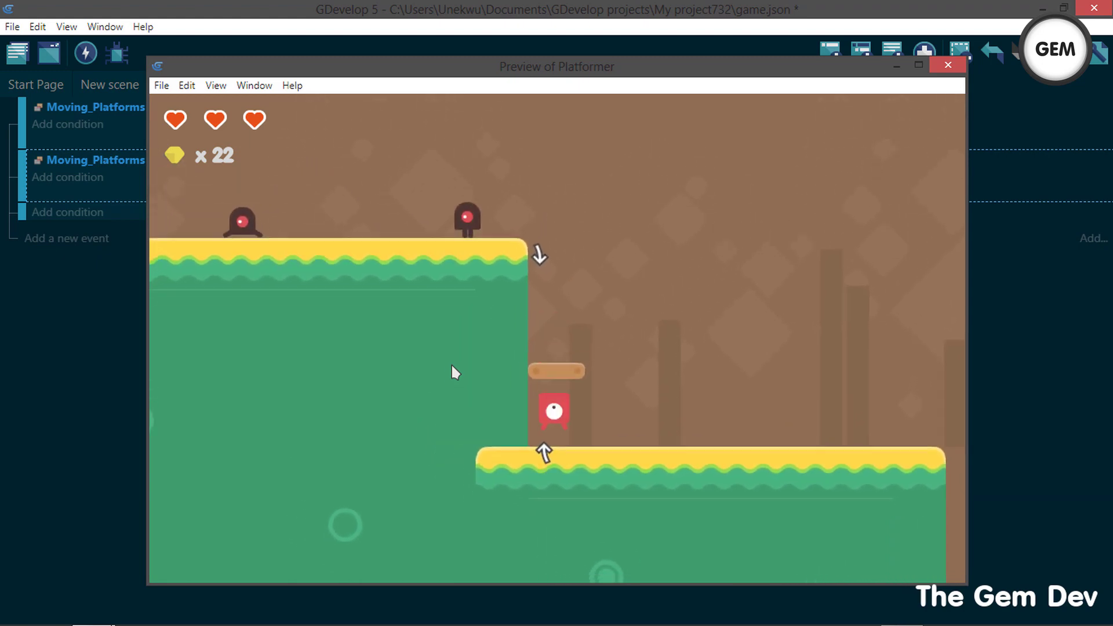
pyautogui.press('Right')
pyautogui.press('Left')
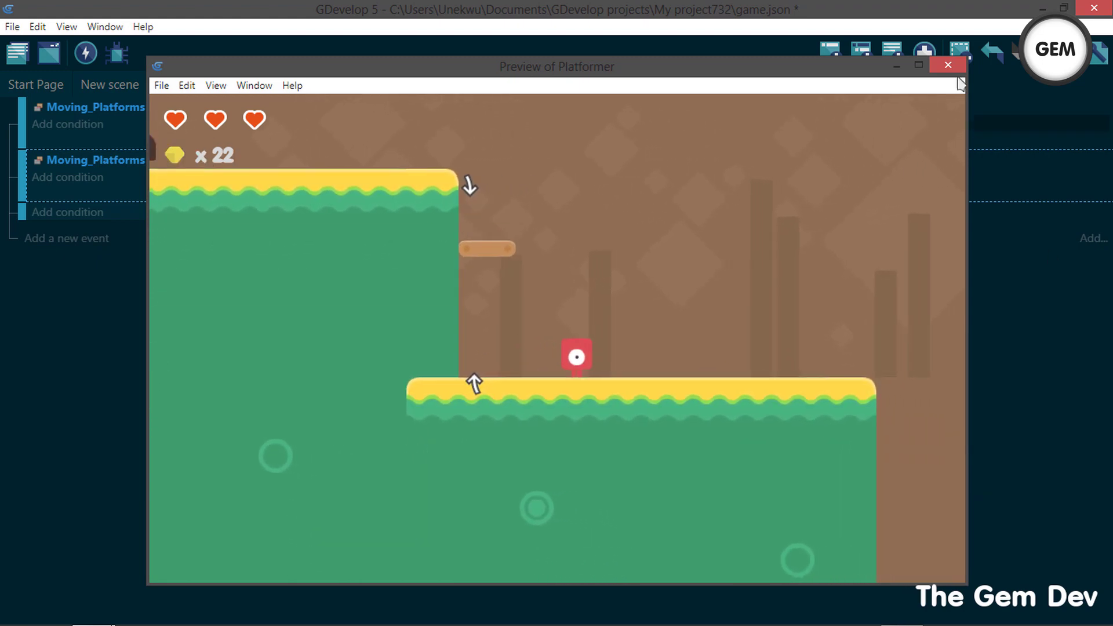
pyautogui.click(948, 64)
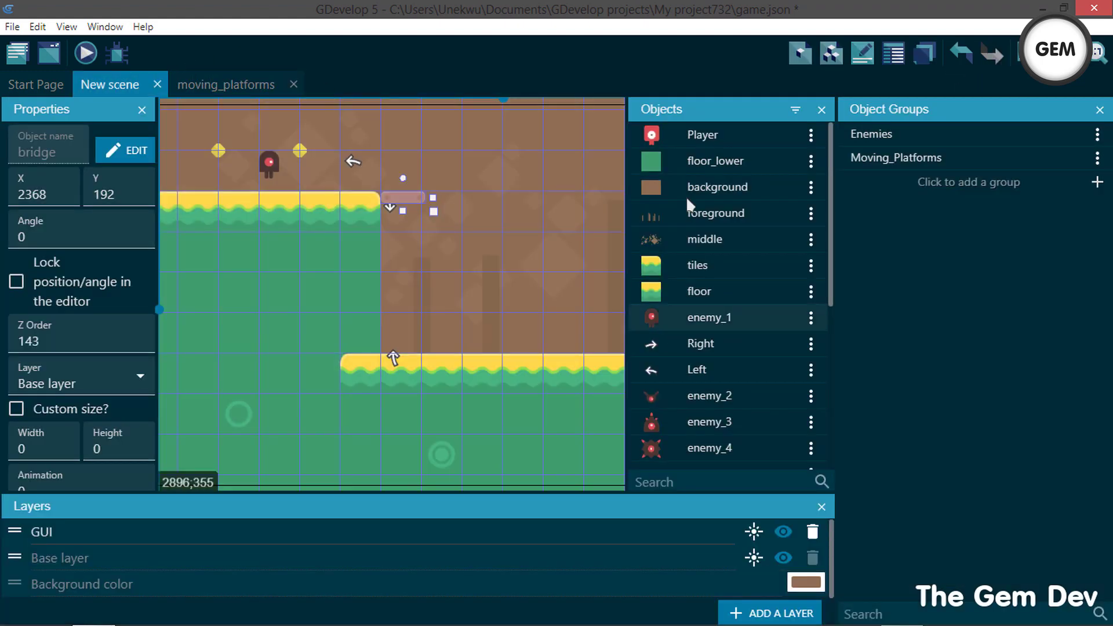
# - Open the behavior settings of the bridge object
pyautogui.scroll(-5, 763, 349)
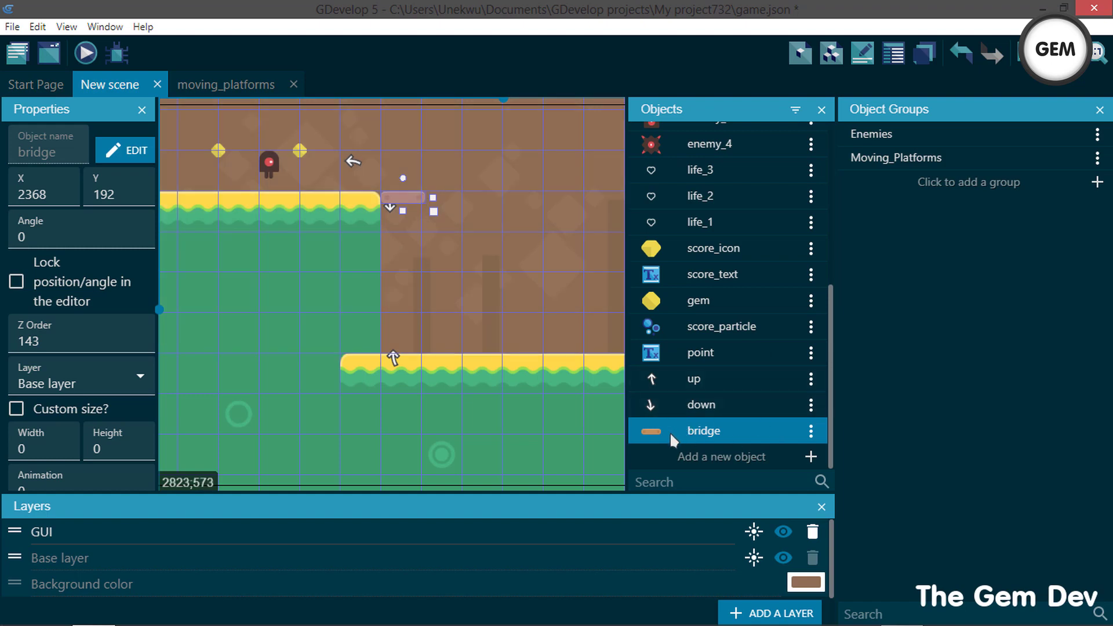
pyautogui.doubleClick(706, 430)
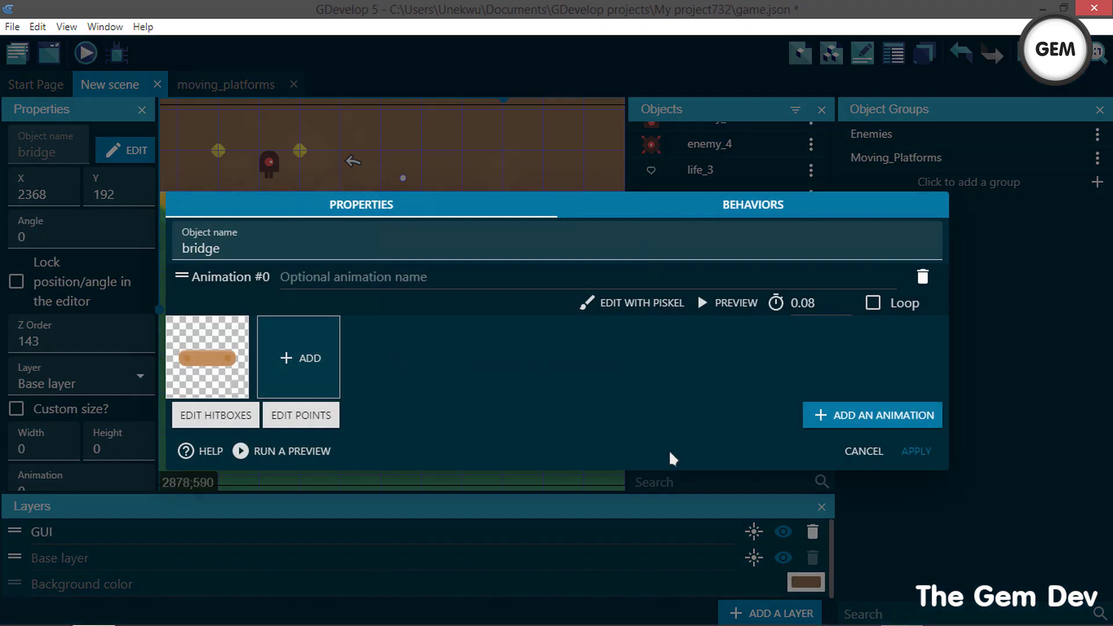
pyautogui.click(711, 203)
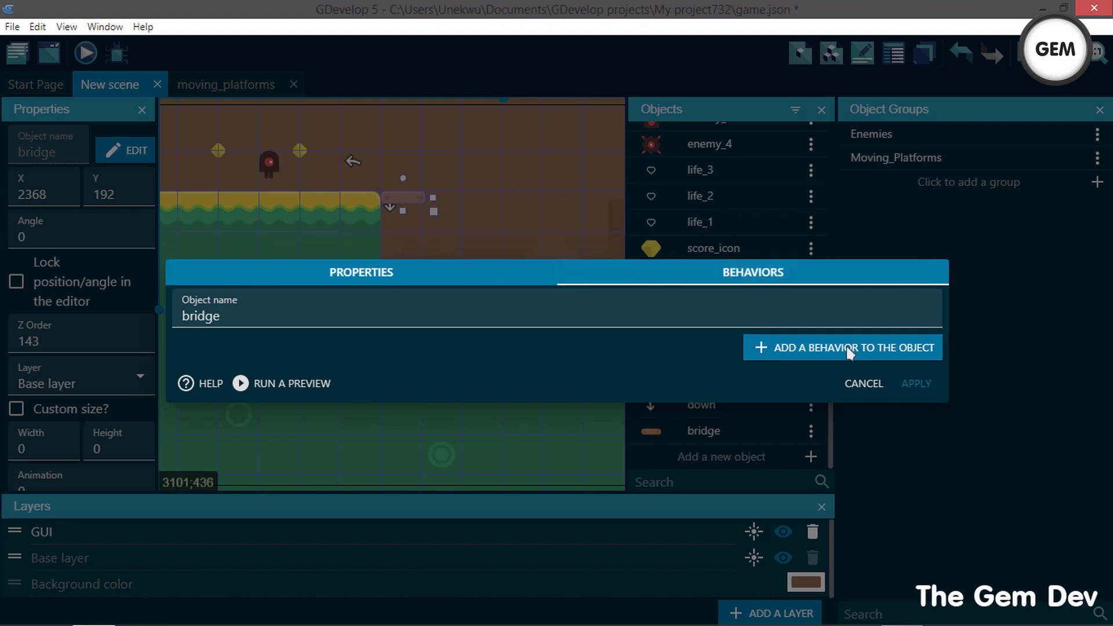
pyautogui.click(779, 346)
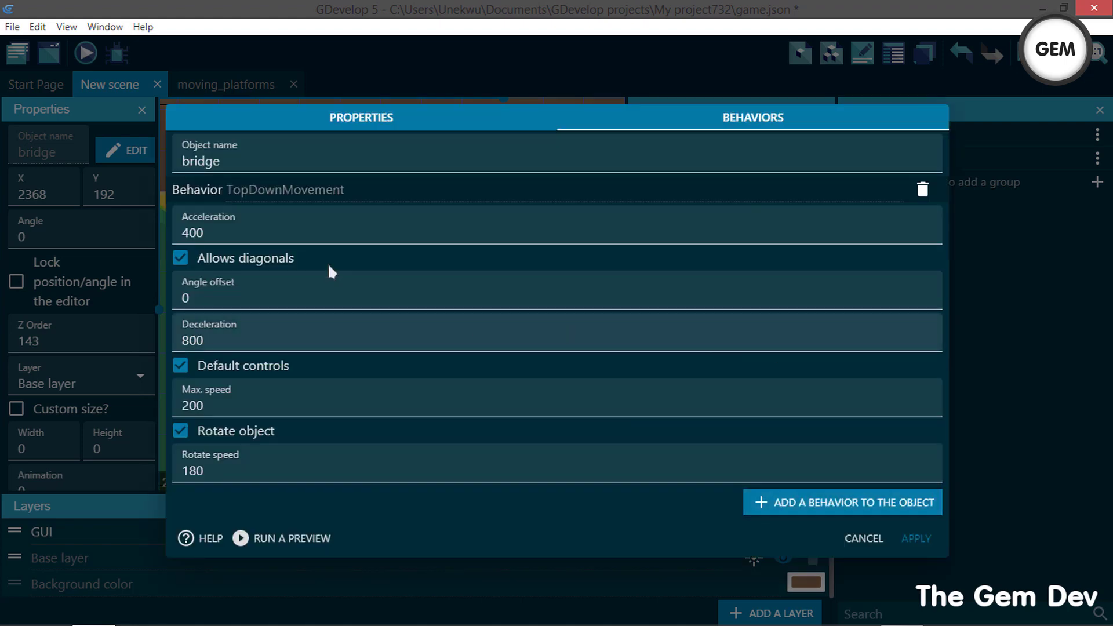
pyautogui.click(924, 195)
pyautogui.click(619, 317)
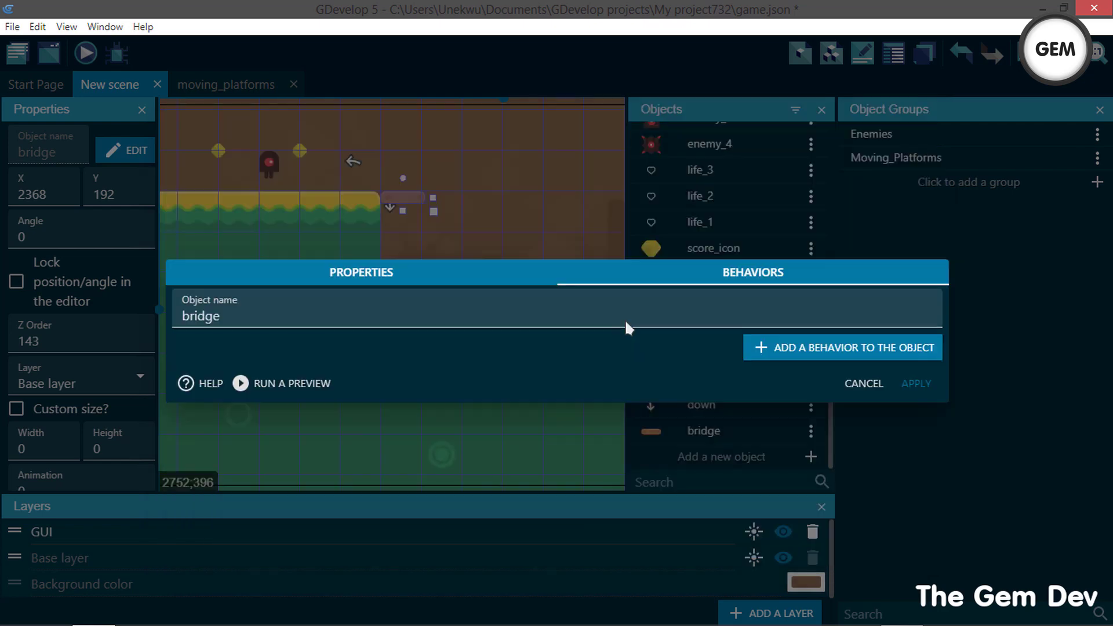
# - Add the Platform behavior to the bridge object, keep its type as Platform, and apply the changes
pyautogui.click(833, 350)
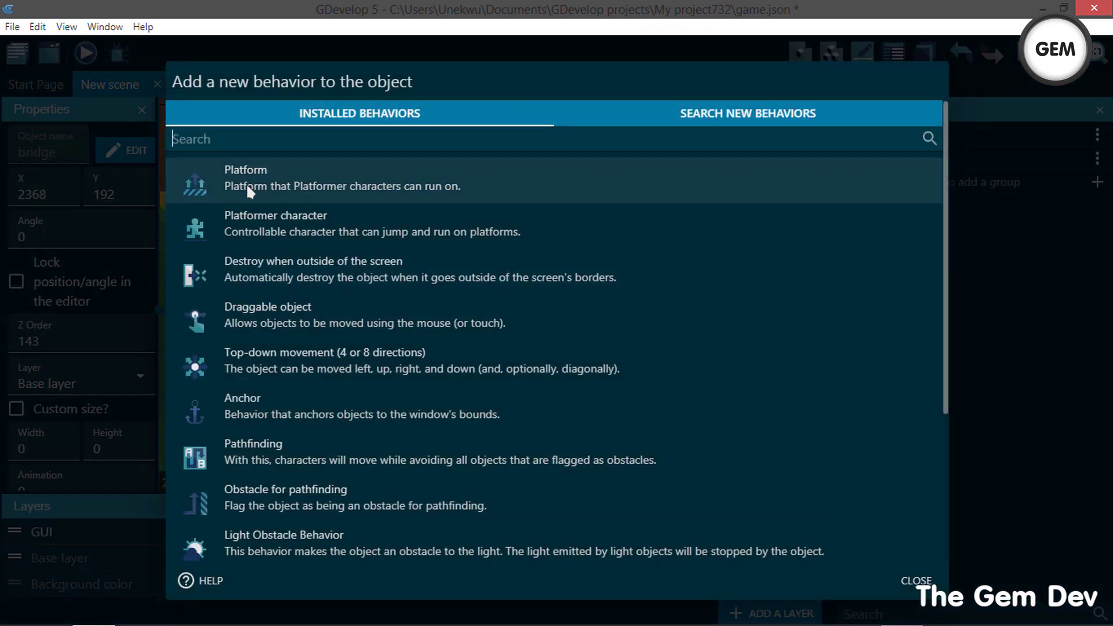
pyautogui.click(404, 192)
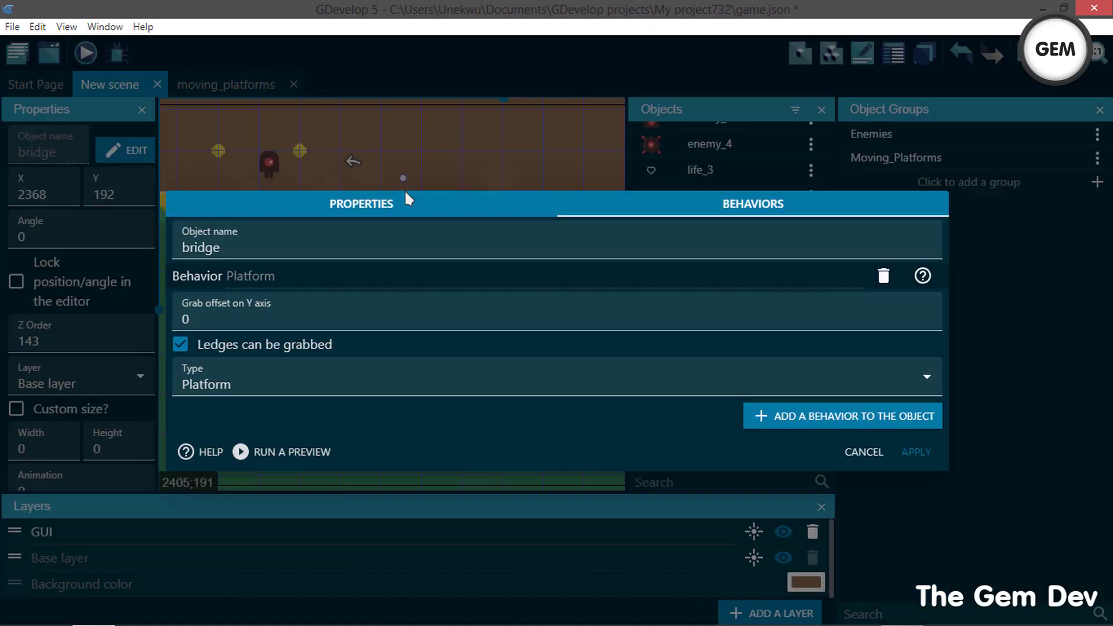
pyautogui.click(416, 387)
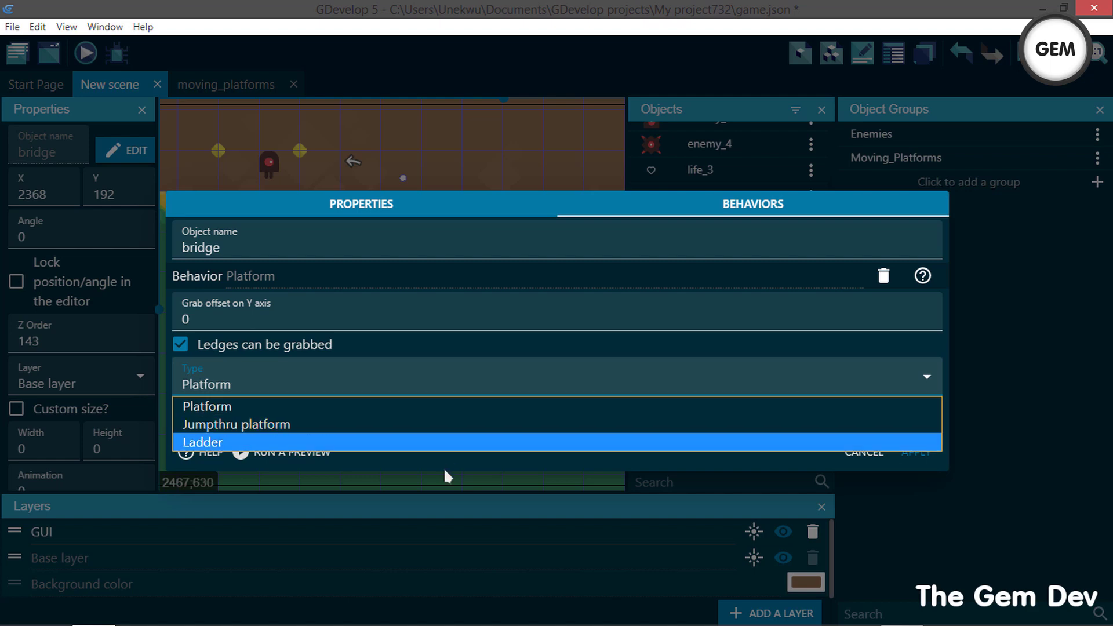
pyautogui.click(444, 423)
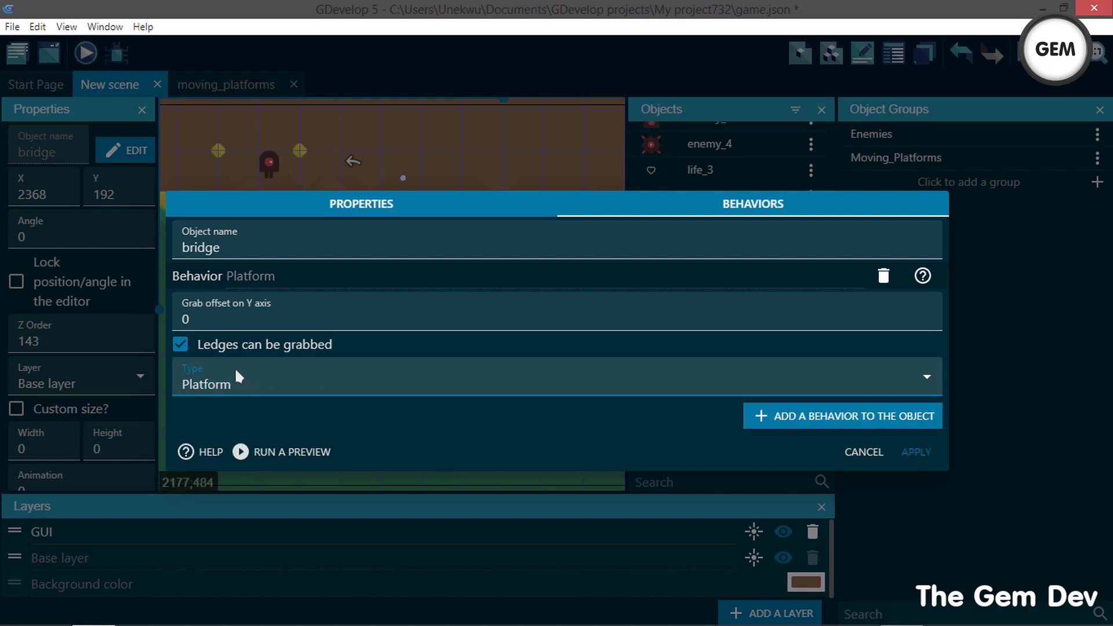
pyautogui.click(916, 455)
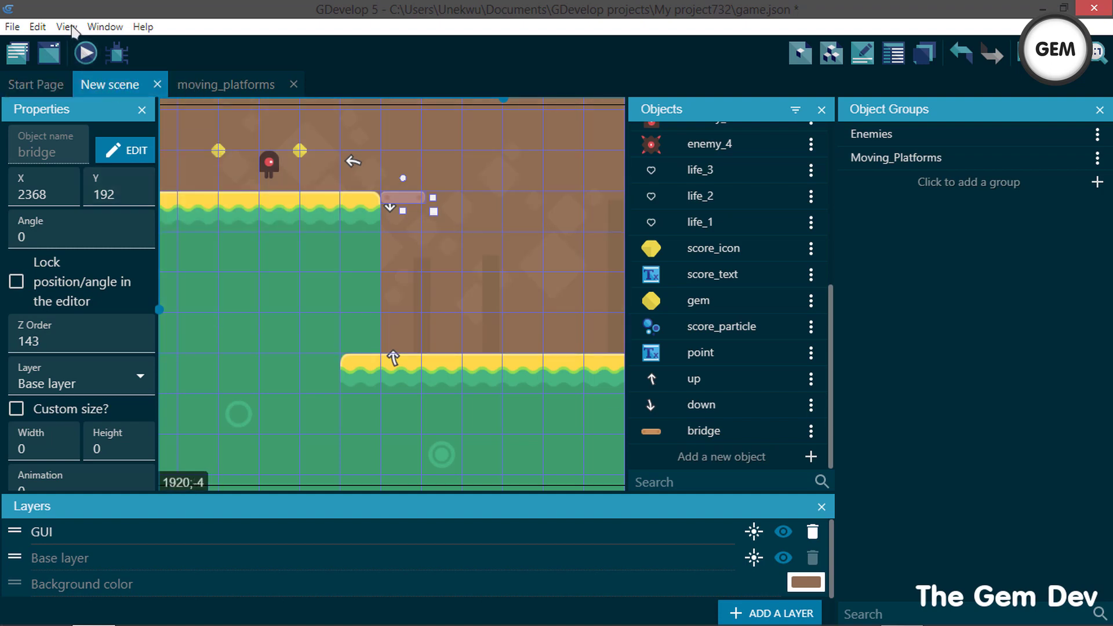
# - Preview the game, move the player through the level onto the moving bridge to test it as a platform, and close the preview
pyautogui.click(86, 53)
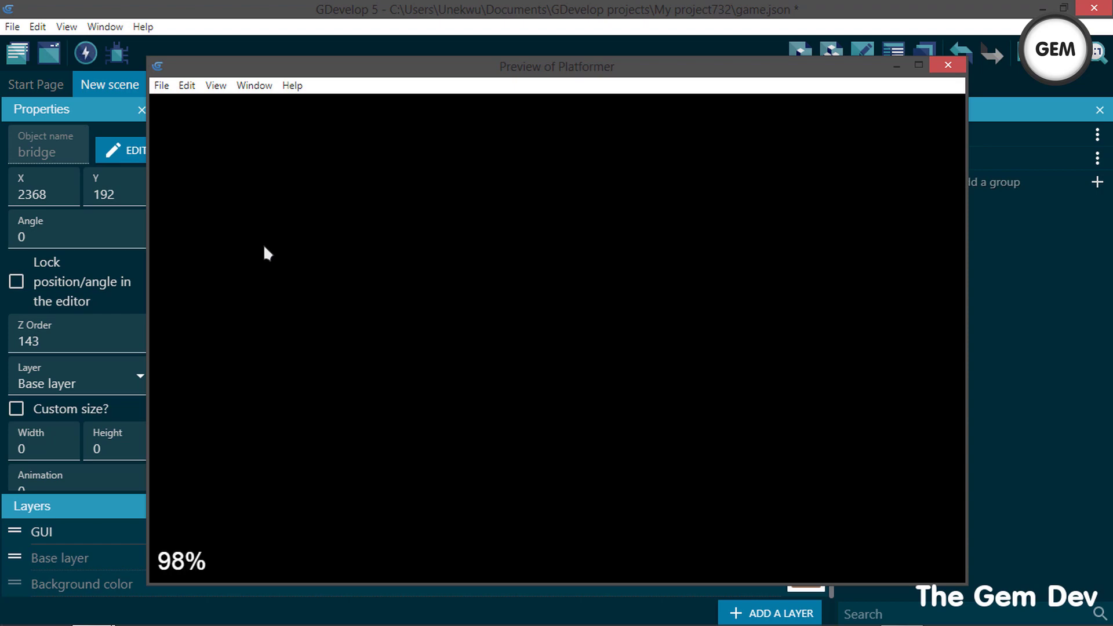
pyautogui.press('Right')
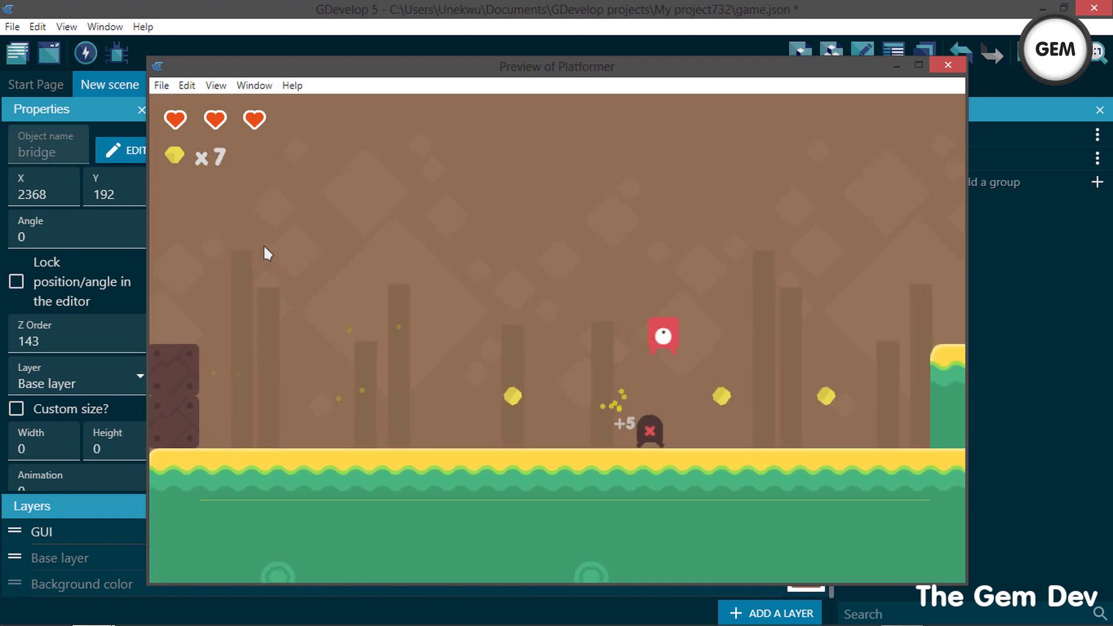
pyautogui.press('space')
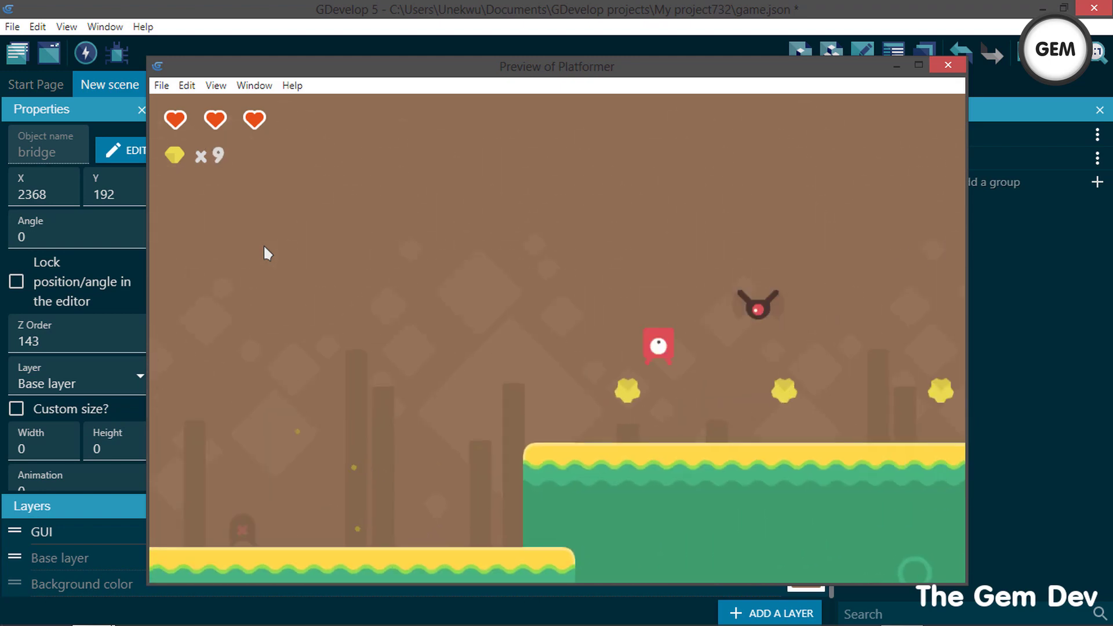
pyautogui.press('space')
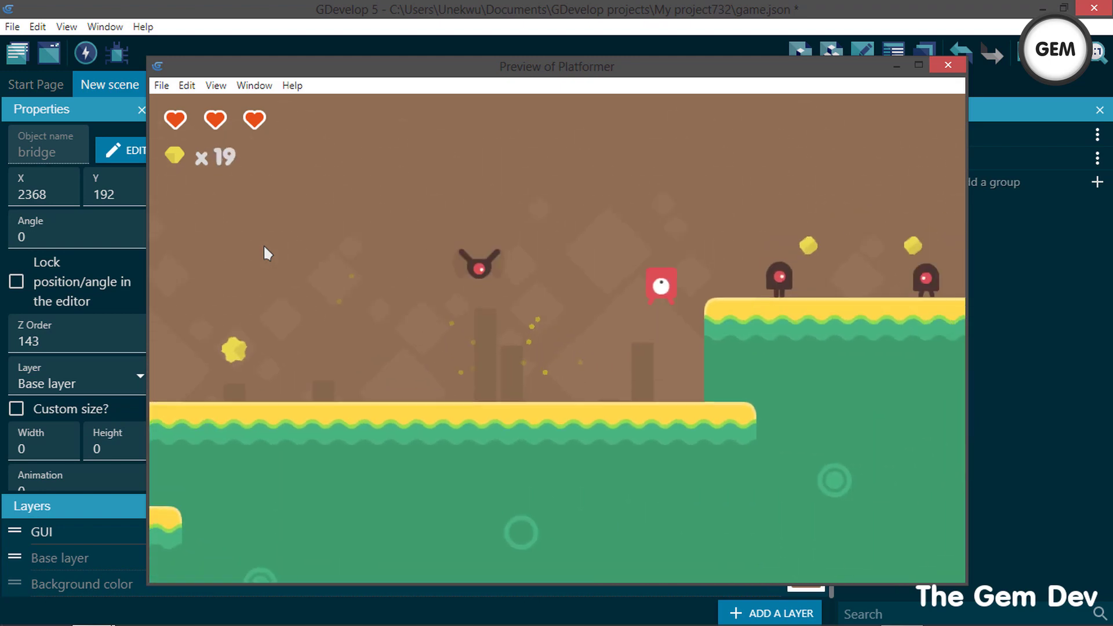
pyautogui.press('space')
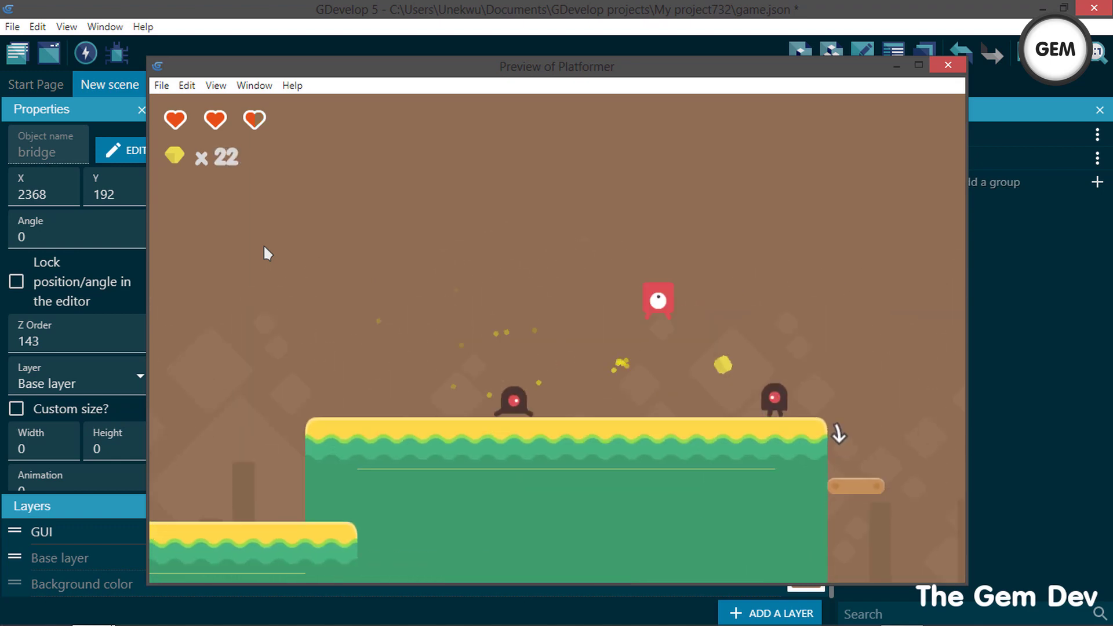
pyautogui.press('Right')
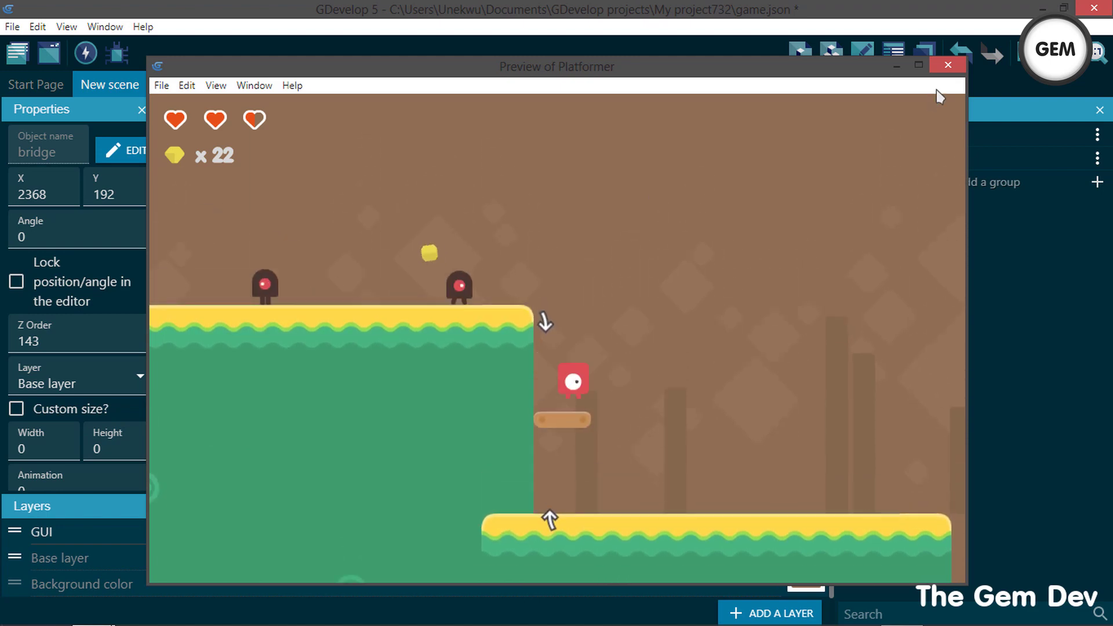
pyautogui.click(948, 66)
# - Add an event with the condition "At the beginning of the scene" above the collision events in the moving_platforms events
pyautogui.click(215, 82)
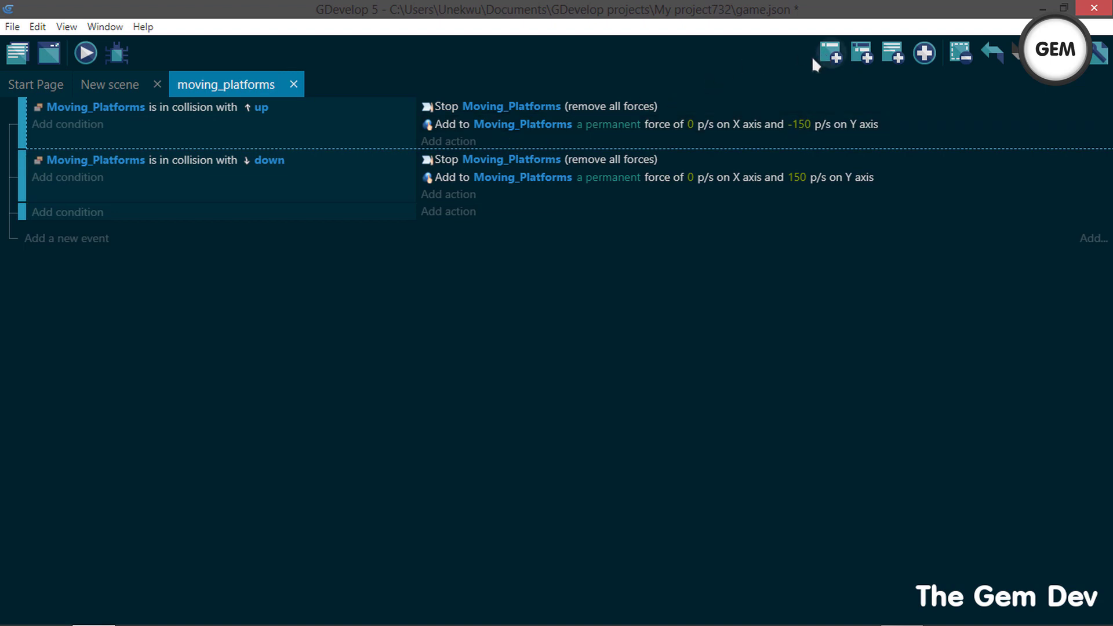
pyautogui.click(822, 56)
pyautogui.moveTo(21, 155); pyautogui.dragTo(92, 99)
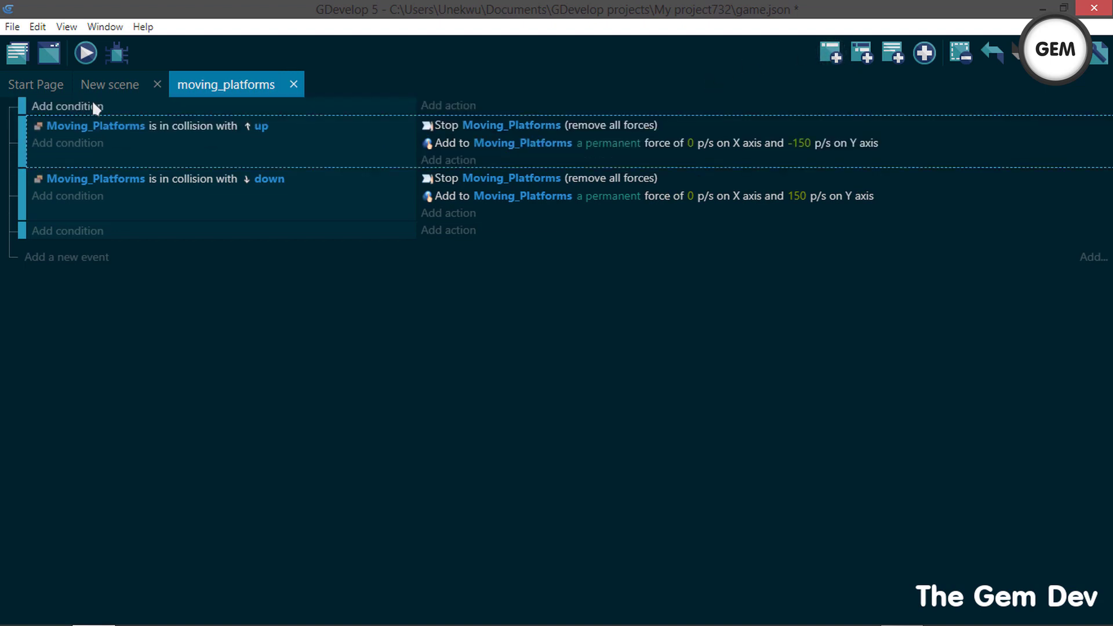
pyautogui.click(91, 100)
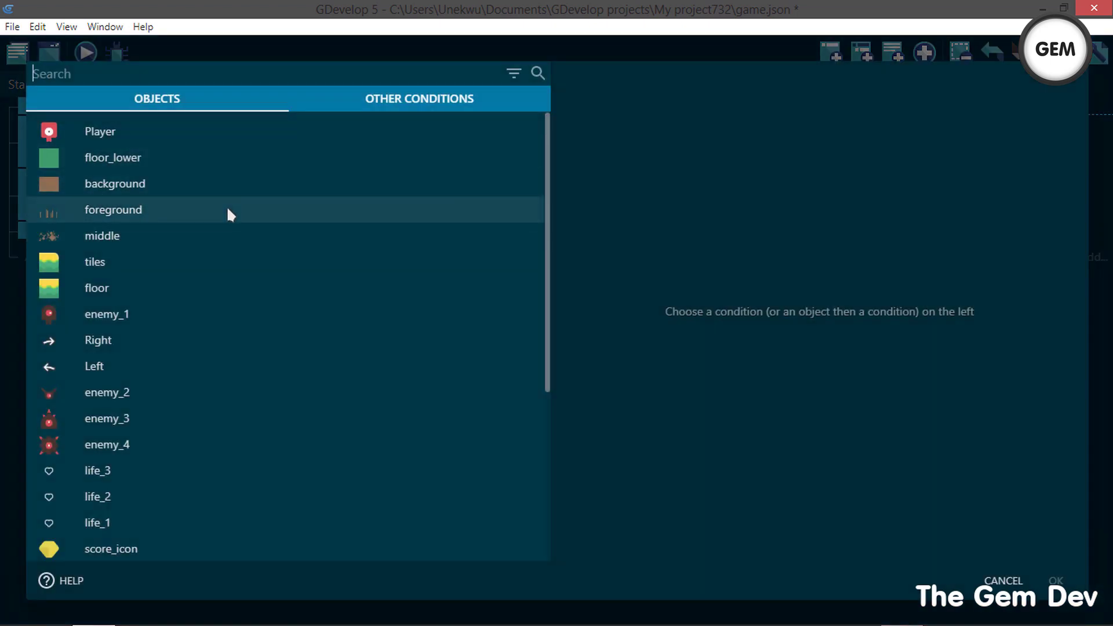
pyautogui.write('beg')
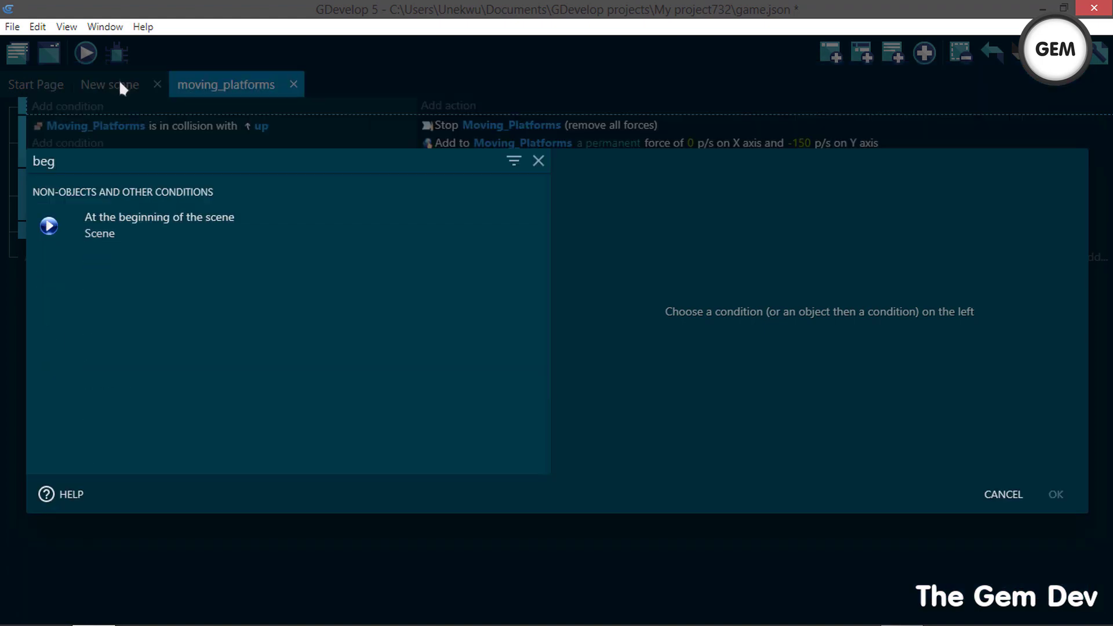
pyautogui.click(162, 214)
pyautogui.click(1056, 494)
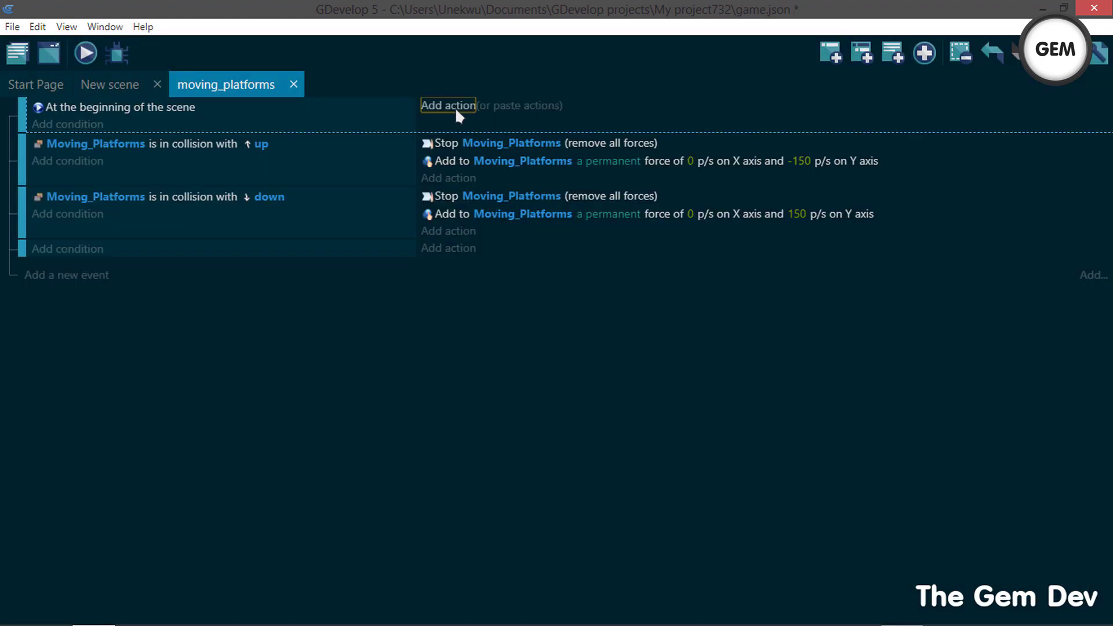
# - Add a Hide action for the up marker to the beginning-of-scene event
pyautogui.click(455, 107)
pyautogui.scroll(-1, 407, 175)
pyautogui.scroll(-5, 408, 172)
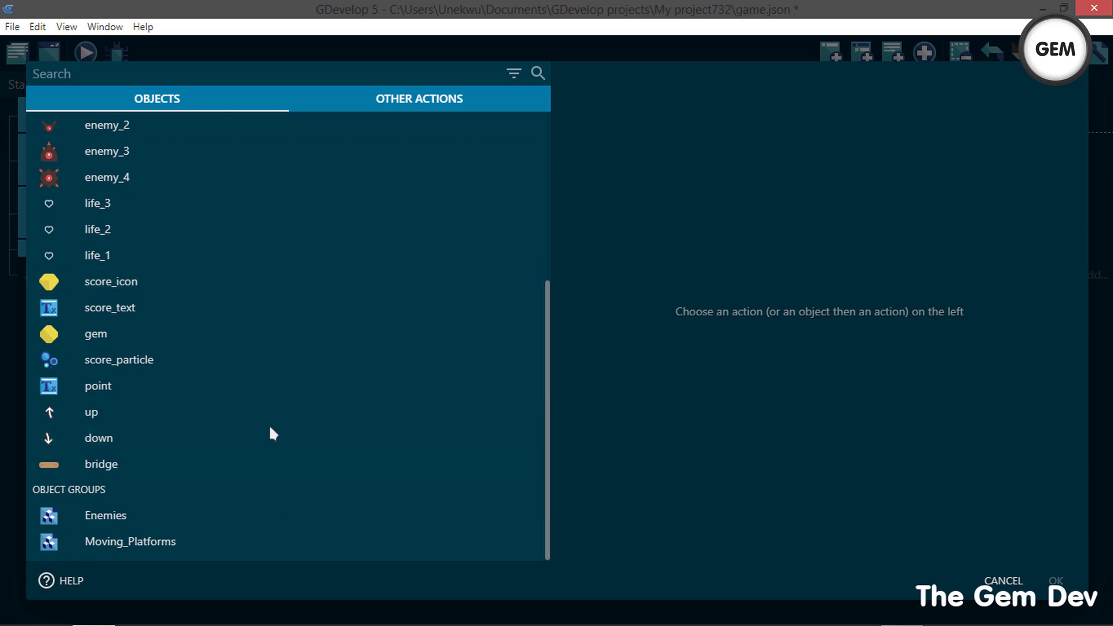
pyautogui.click(236, 415)
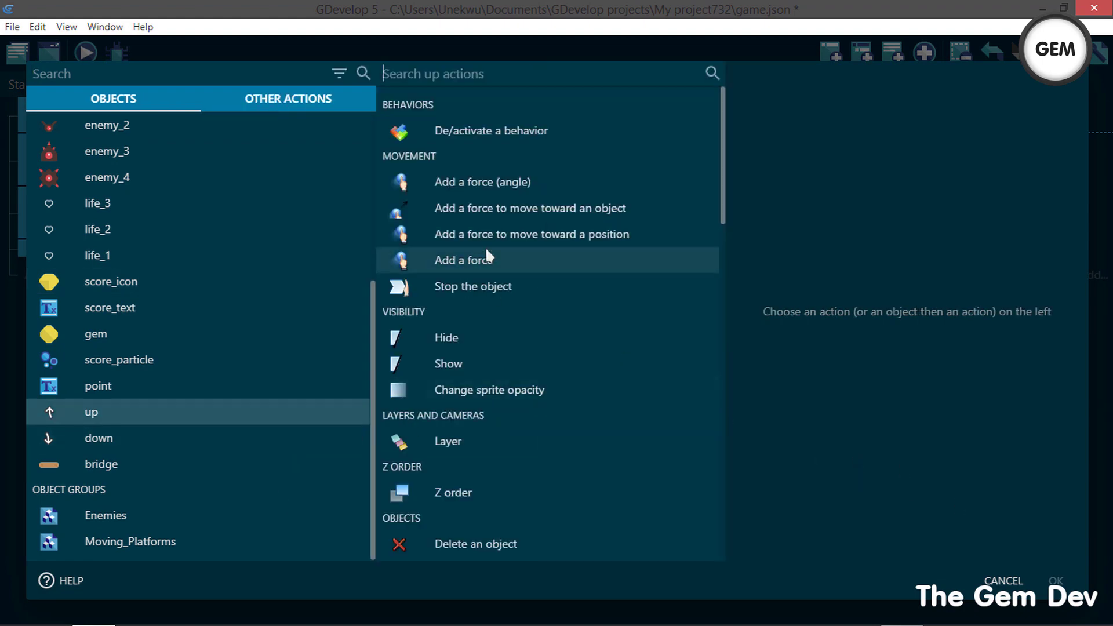
pyautogui.click(550, 355)
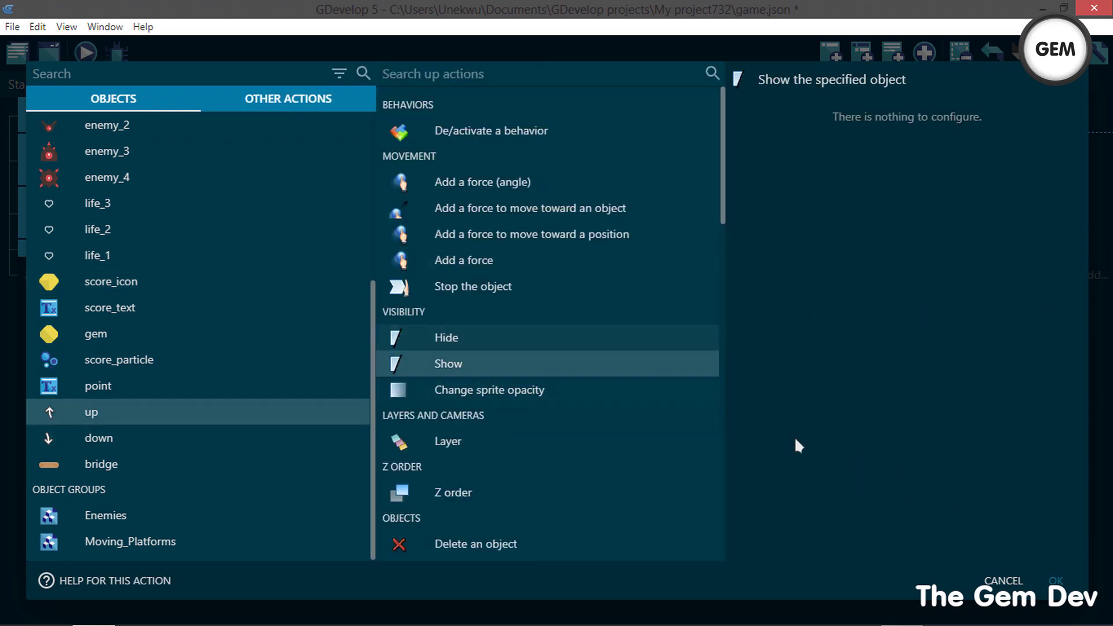
pyautogui.click(462, 339)
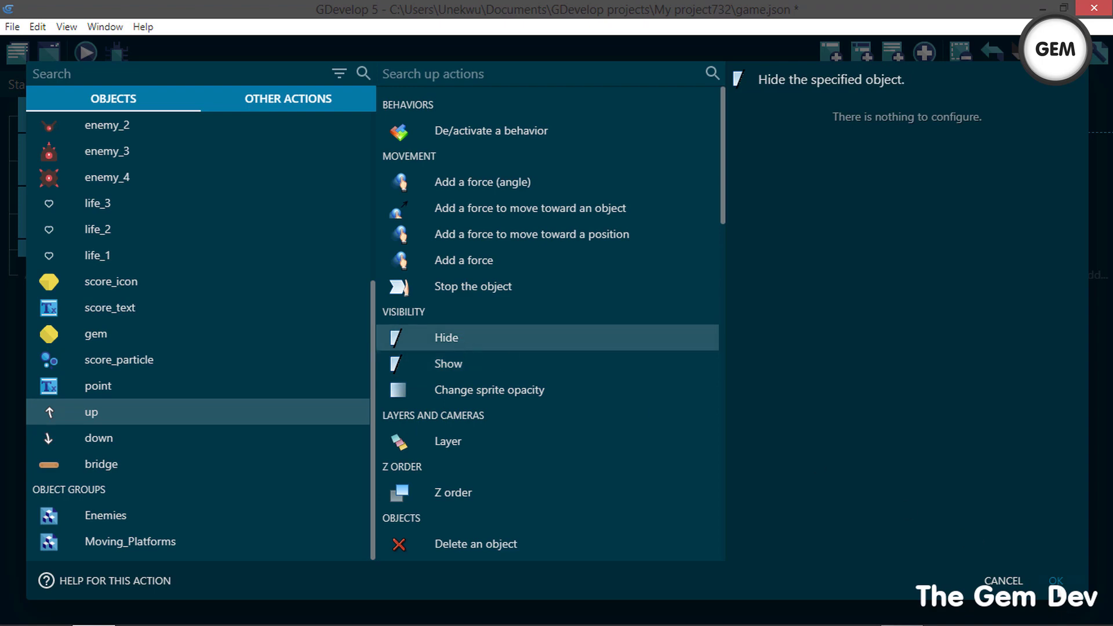
pyautogui.click(1054, 581)
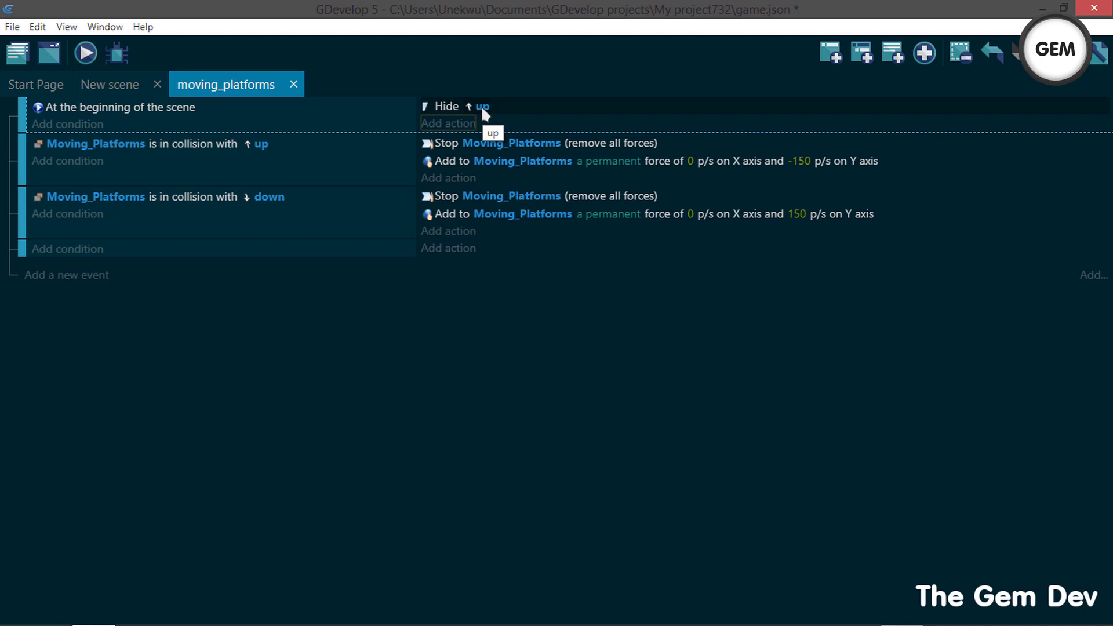
# - Add a Hide action for the down marker to the beginning-of-scene event and return to the scene layout
pyautogui.click(452, 124)
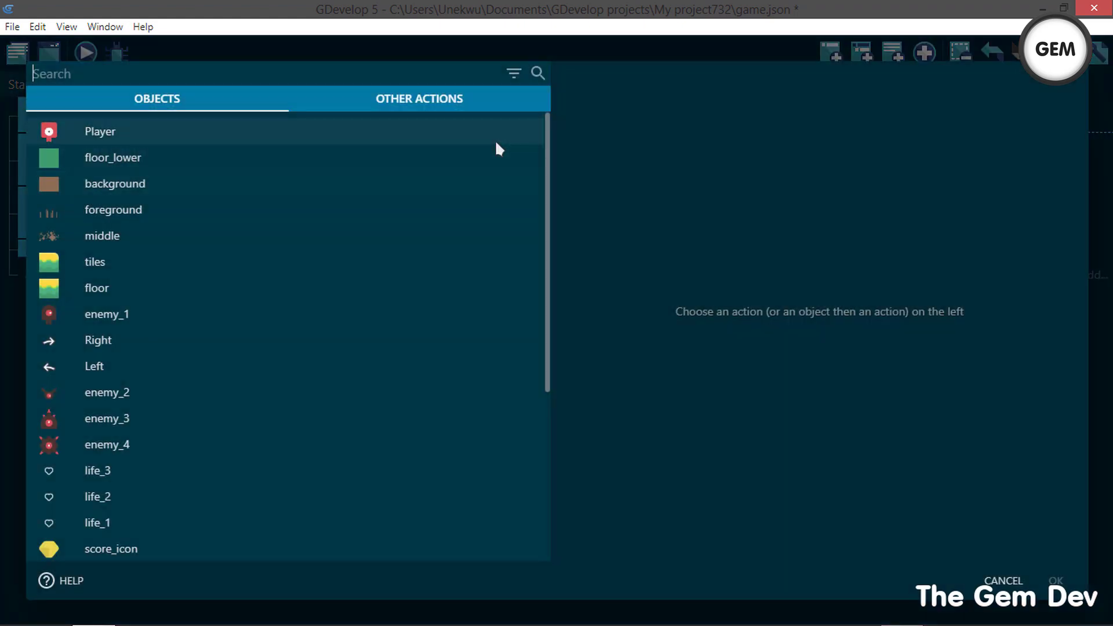
pyautogui.scroll(-5, 407, 226)
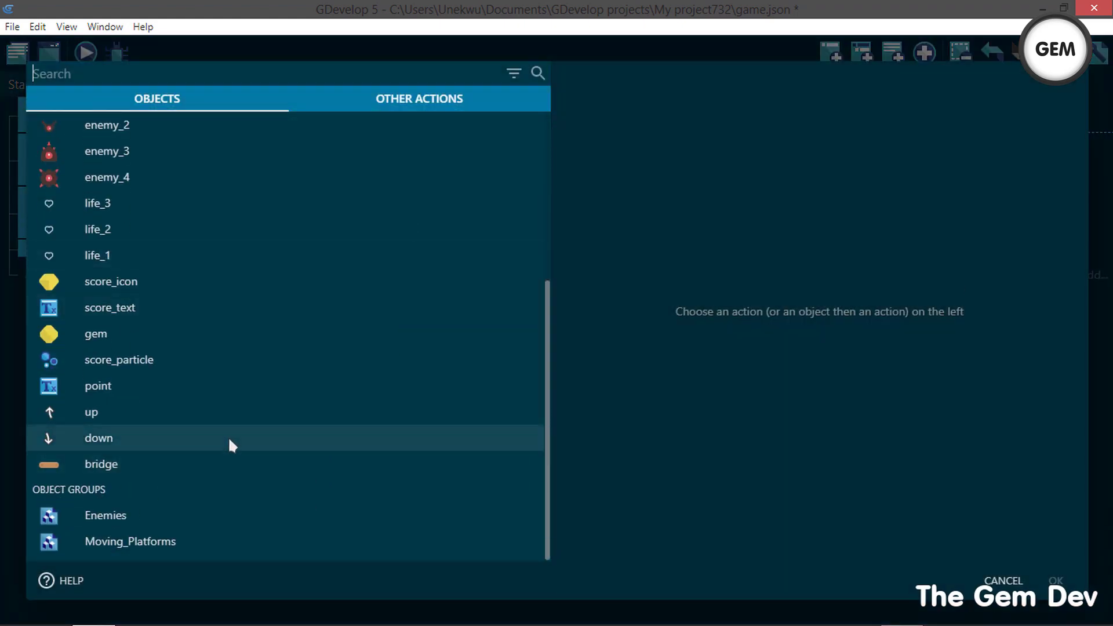
pyautogui.click(276, 446)
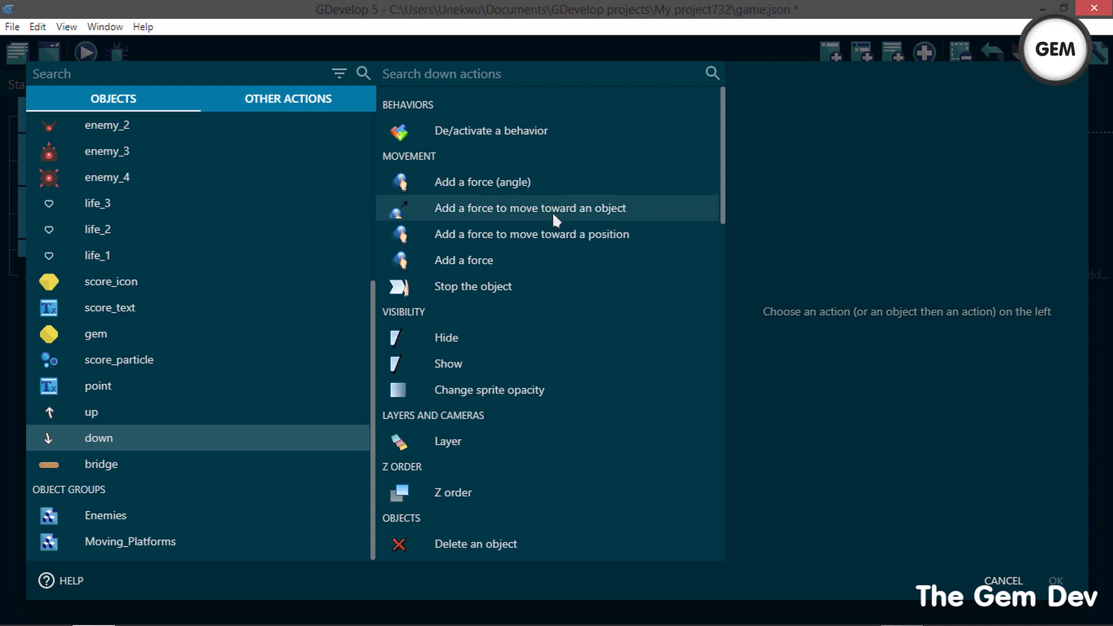
pyautogui.write('hide')
pyautogui.click(485, 113)
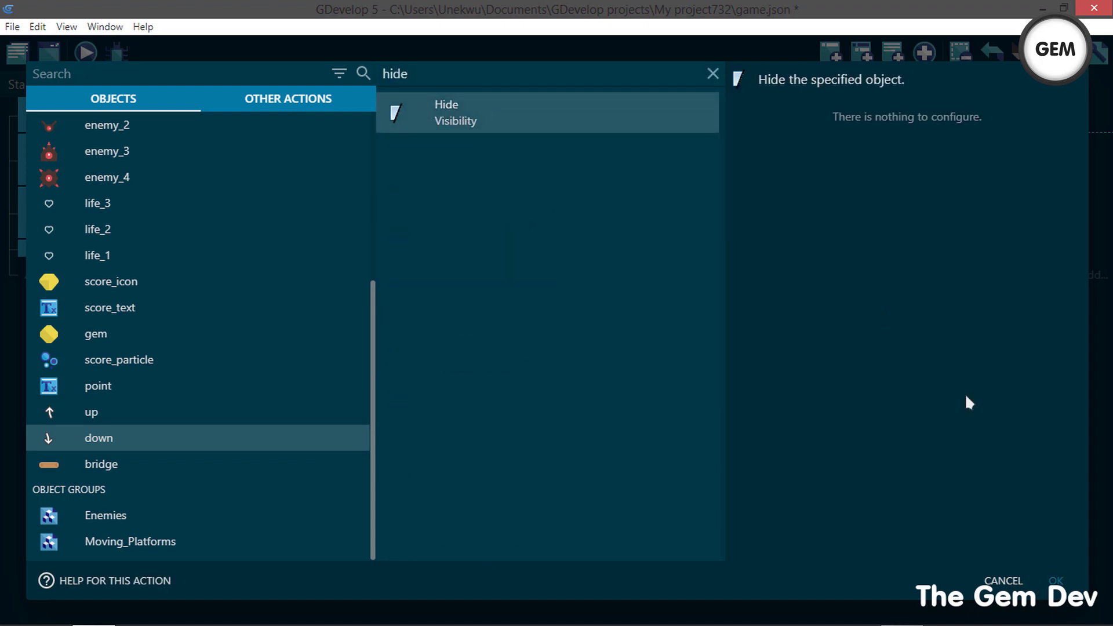
pyautogui.click(1056, 581)
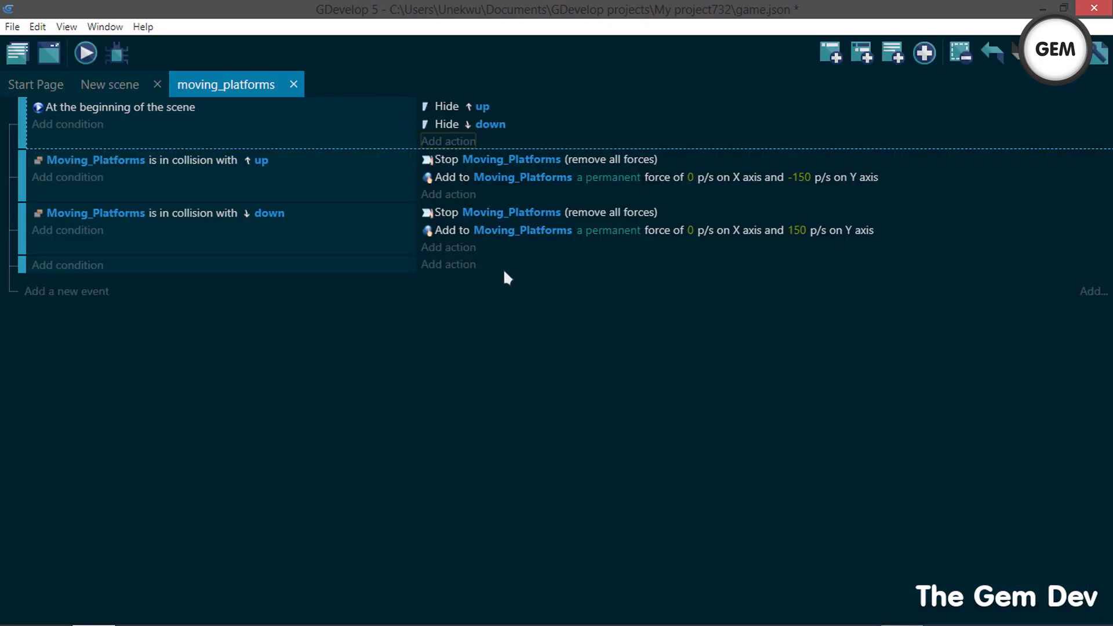
pyautogui.click(131, 88)
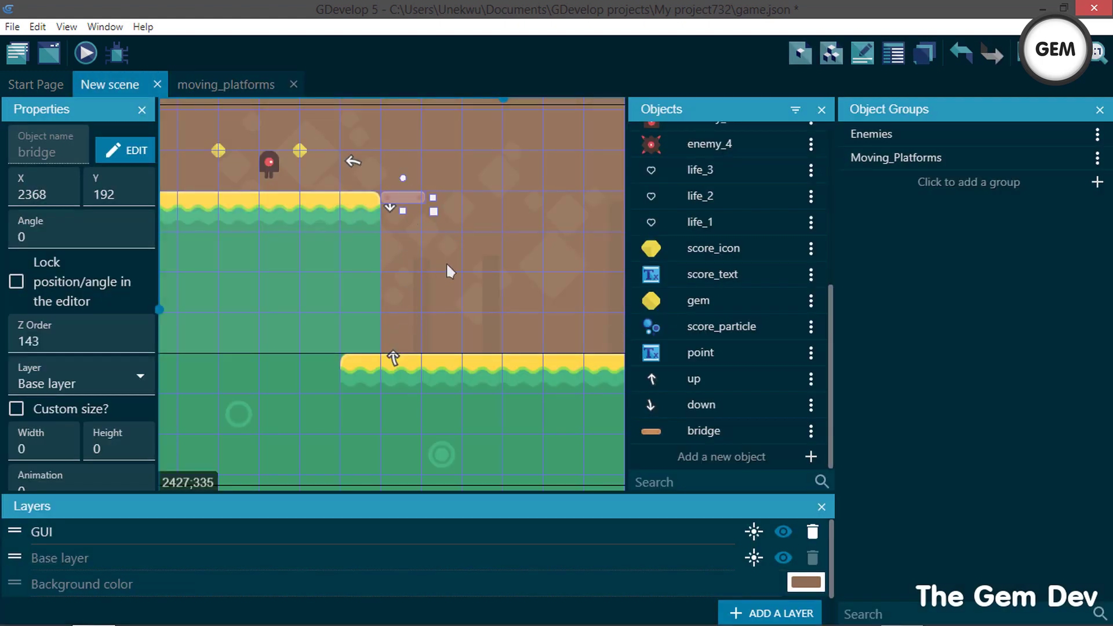
# - Place a Right marker above the small floating platform beyond the first large ground section
pyautogui.click(480, 268)
pyautogui.moveTo(429, 270); pyautogui.dragTo(330, 259, button='middle')
pyautogui.moveTo(556, 264); pyautogui.dragTo(370, 260, button='middle')
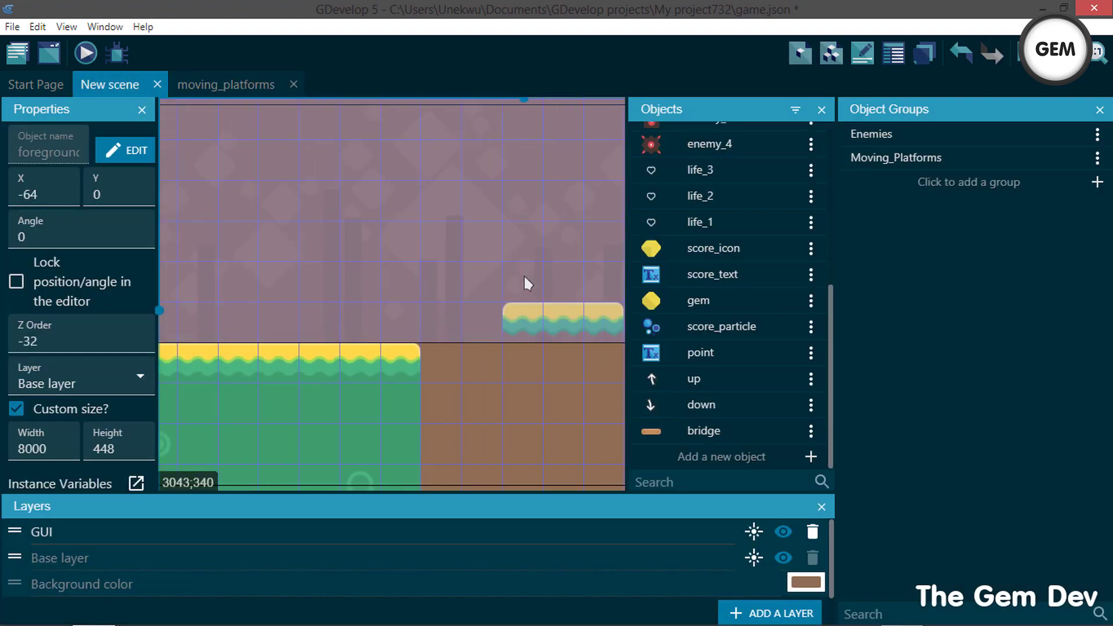
pyautogui.moveTo(524, 273); pyautogui.dragTo(162, 283, button='middle')
pyautogui.scroll(5, 732, 280)
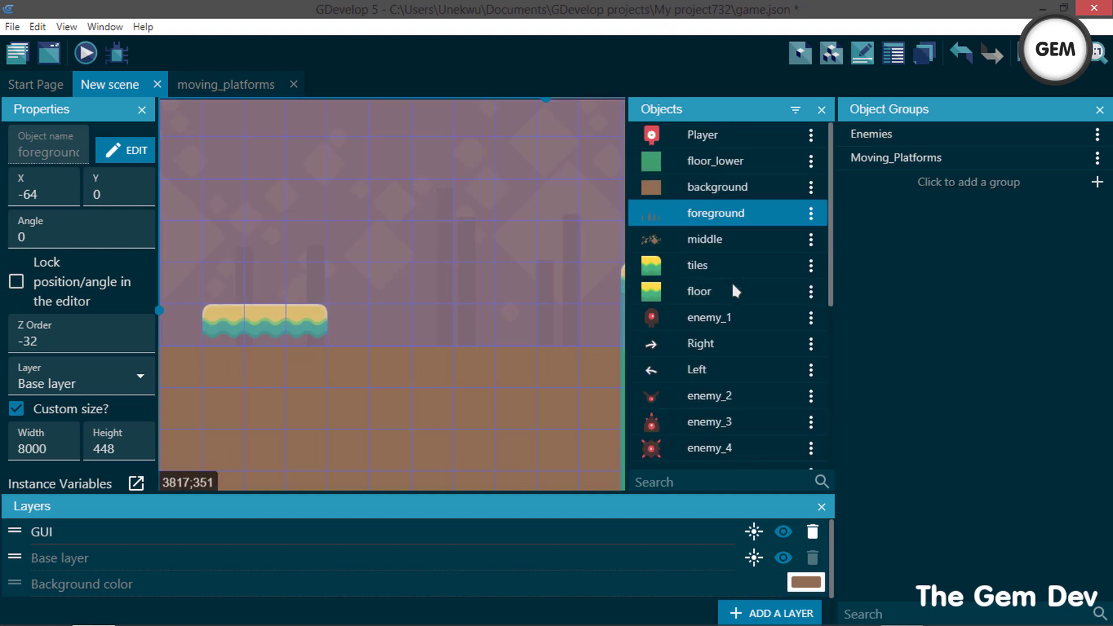
pyautogui.scroll(-1, 719, 284)
pyautogui.moveTo(700, 262); pyautogui.dragTo(294, 231)
# - Place a Left marker just before the raised ground across the gap, and lower the Right marker to Y 320
pyautogui.moveTo(548, 332); pyautogui.dragTo(412, 340, button='middle')
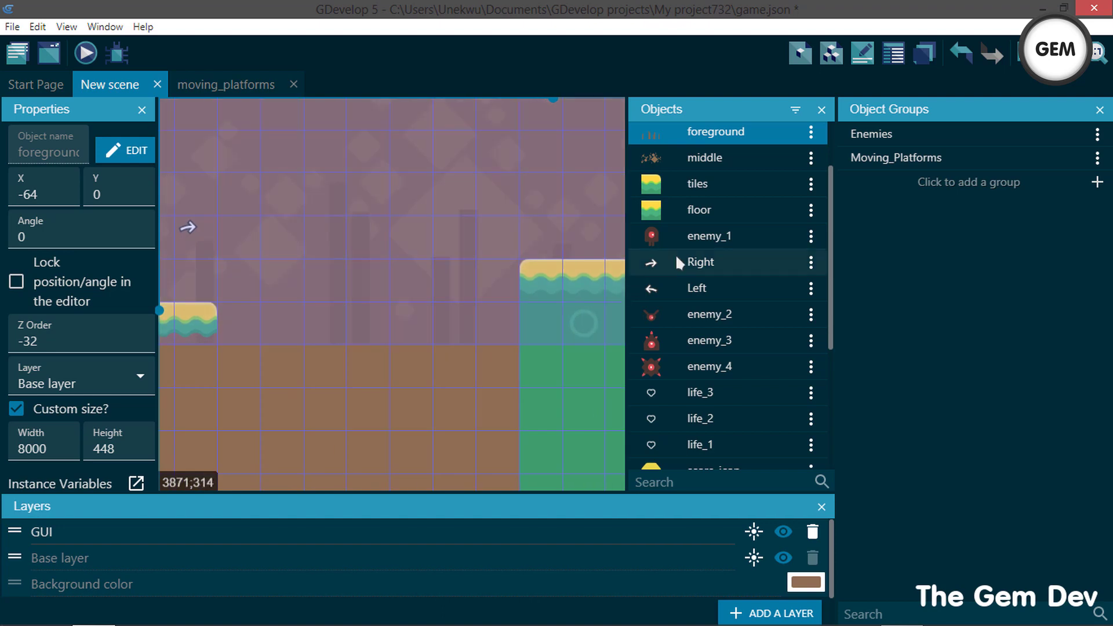
pyautogui.moveTo(662, 290); pyautogui.dragTo(490, 270)
pyautogui.click(187, 228)
pyautogui.moveTo(193, 261); pyautogui.dragTo(196, 303)
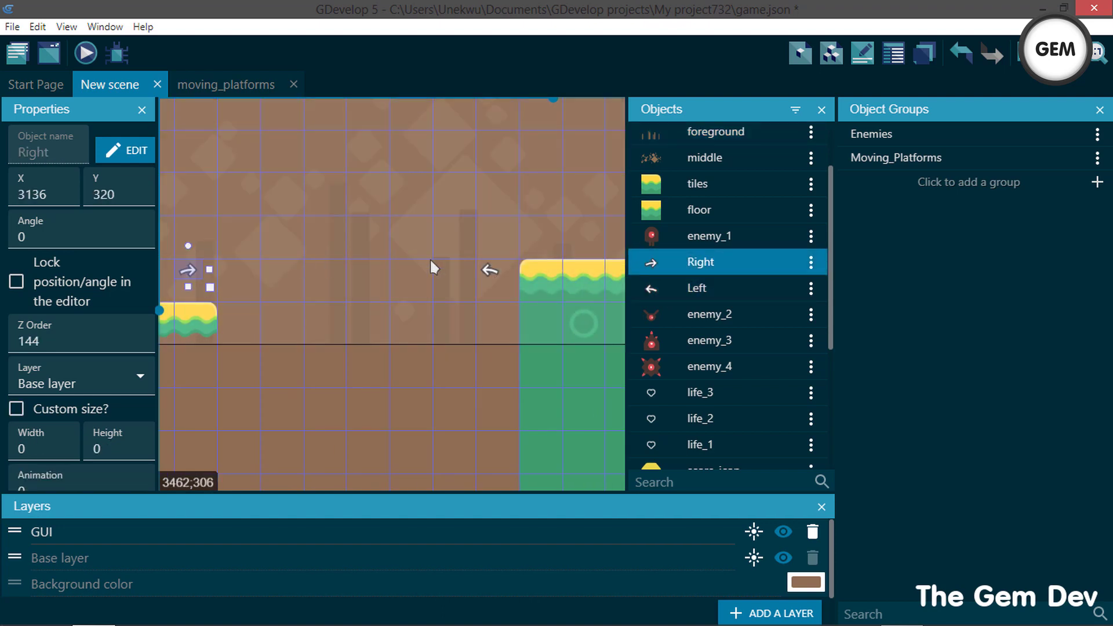
# - Add another bridge to the gap and position it over the Right marker at X 3136, Y 320
pyautogui.scroll(-4, 739, 364)
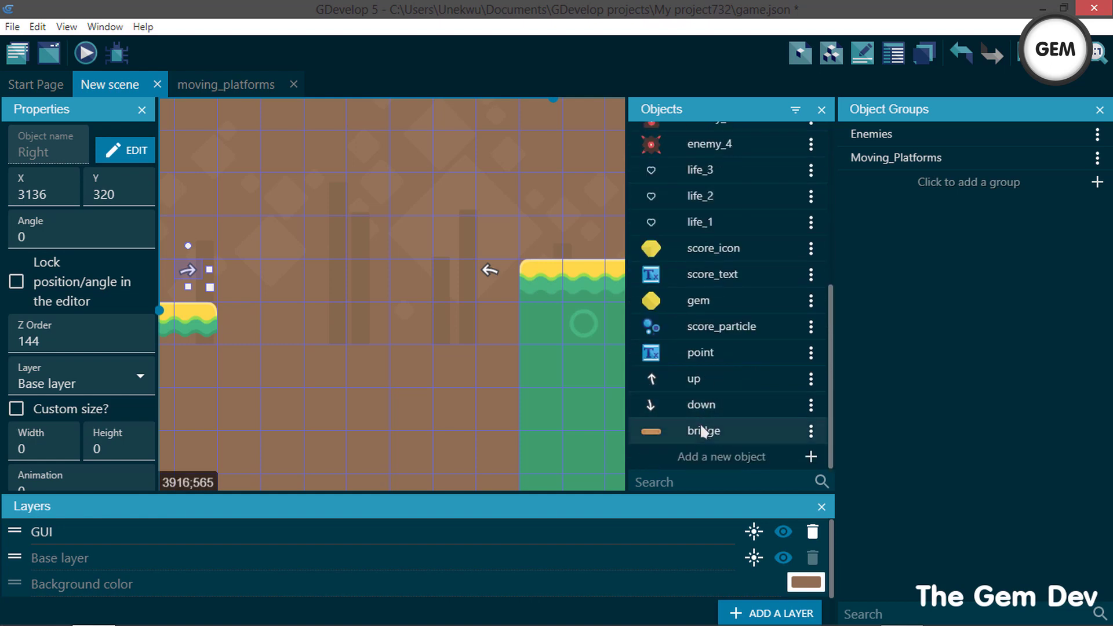
pyautogui.moveTo(718, 431); pyautogui.dragTo(556, 339)
pyautogui.moveTo(649, 430); pyautogui.dragTo(481, 265)
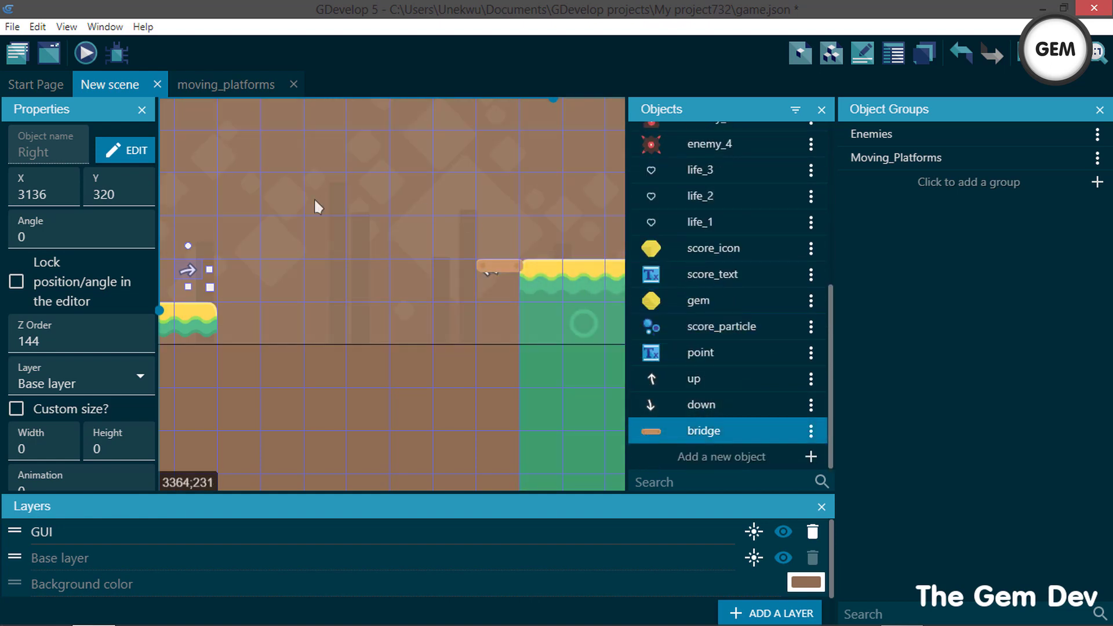
pyautogui.click(499, 267)
pyautogui.moveTo(478, 266); pyautogui.dragTo(176, 268)
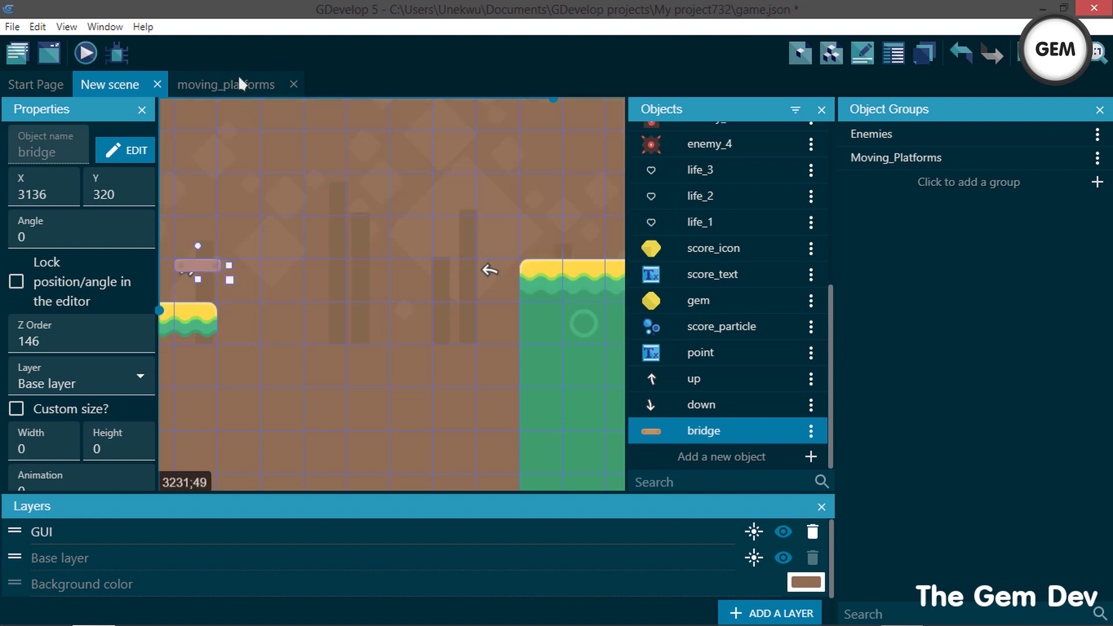
# - In the moving_platforms events, give the empty event a condition that Moving_Platforms is in collision with Left
pyautogui.click(239, 83)
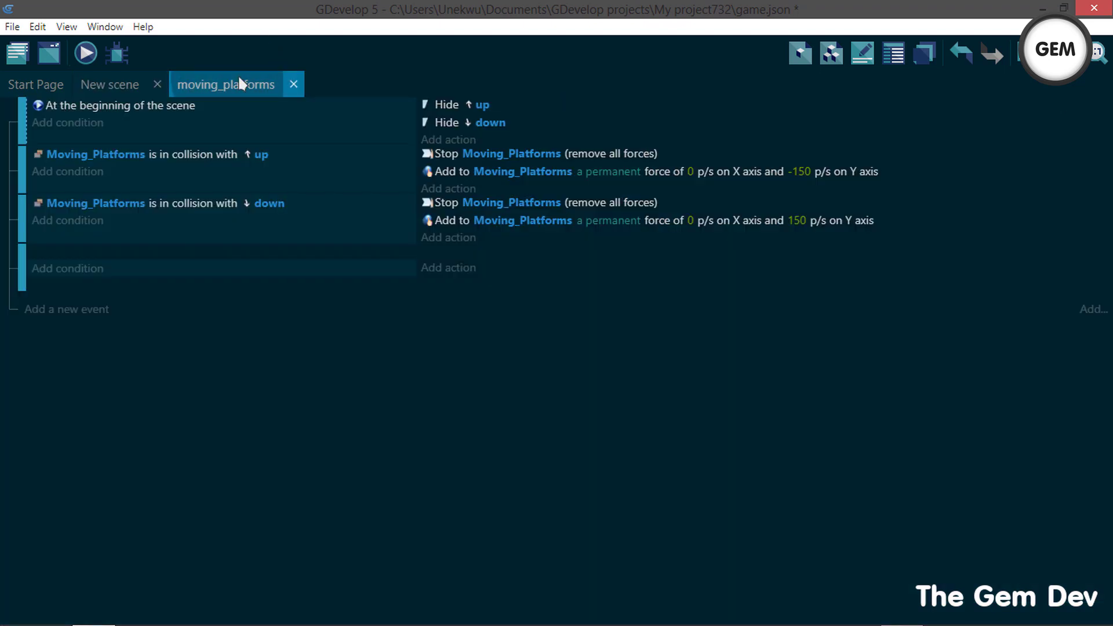
pyautogui.click(81, 262)
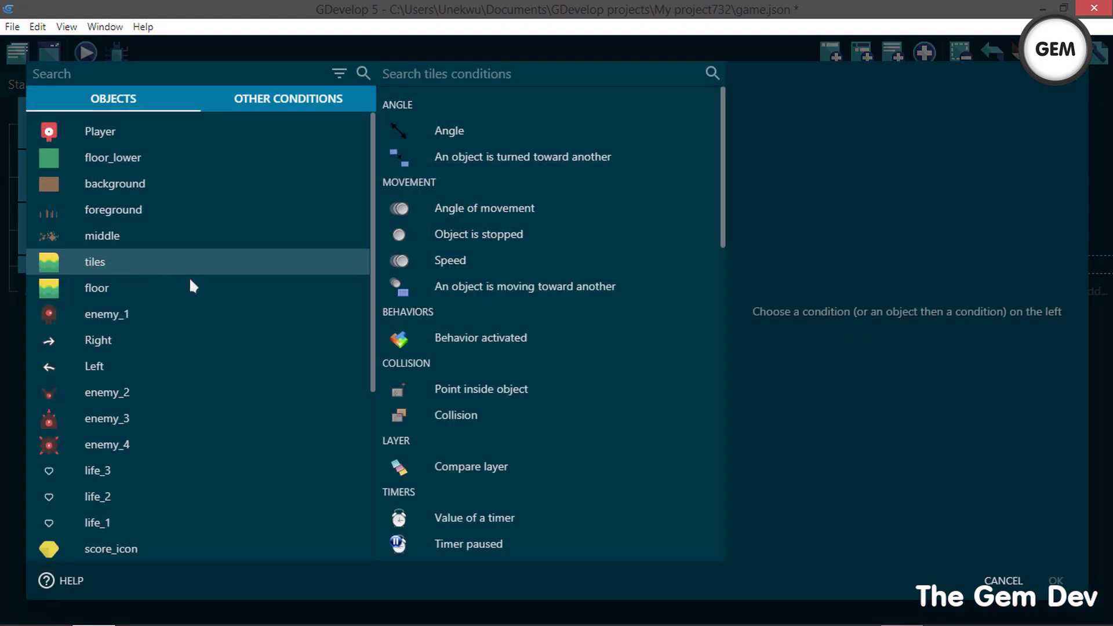
pyautogui.scroll(-5, 259, 200)
pyautogui.click(177, 539)
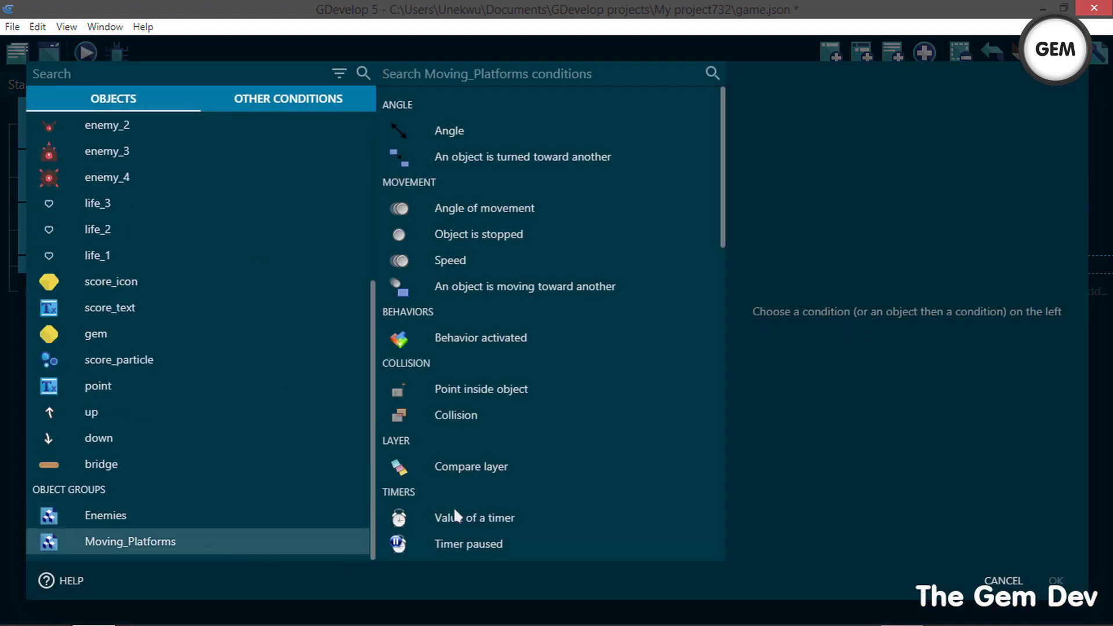
pyautogui.click(501, 84)
pyautogui.write('coll')
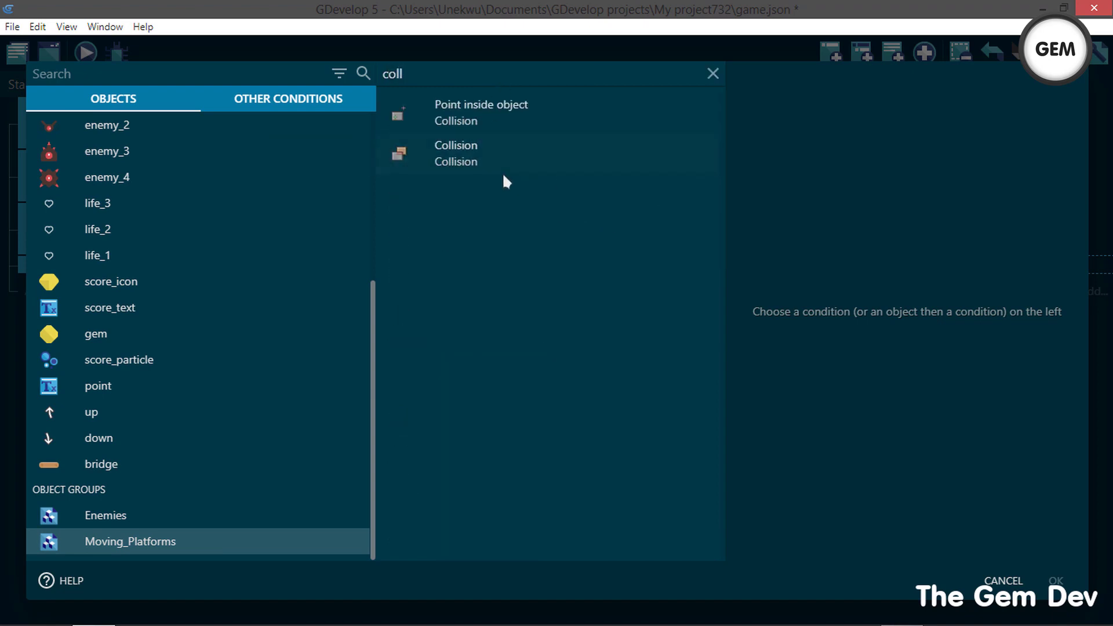
pyautogui.click(502, 170)
pyautogui.scroll(-3, 846, 353)
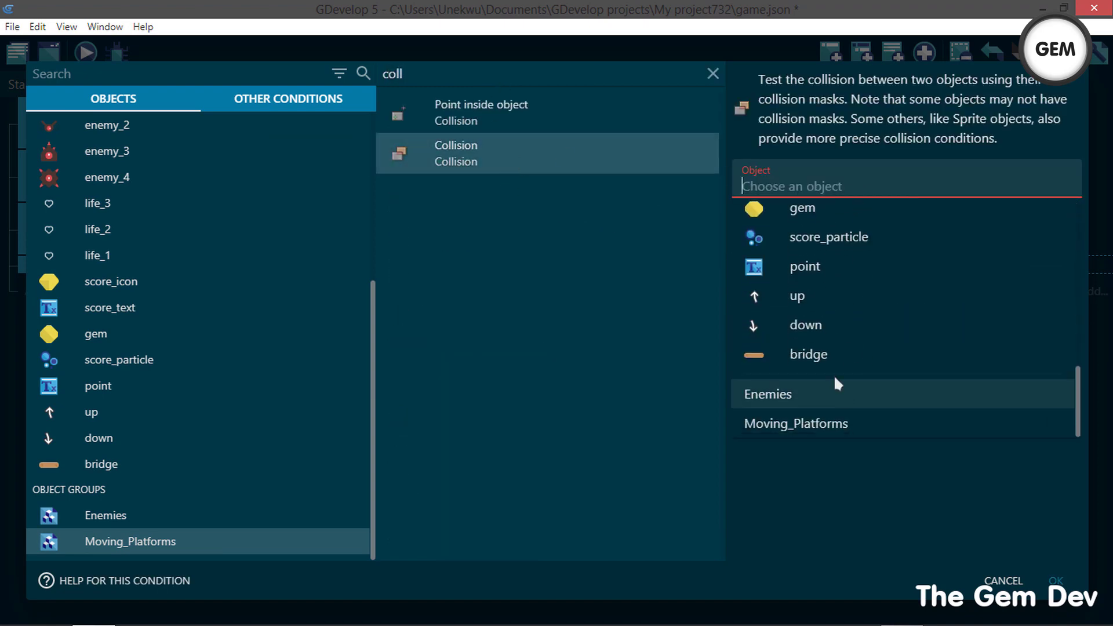
pyautogui.scroll(6, 844, 266)
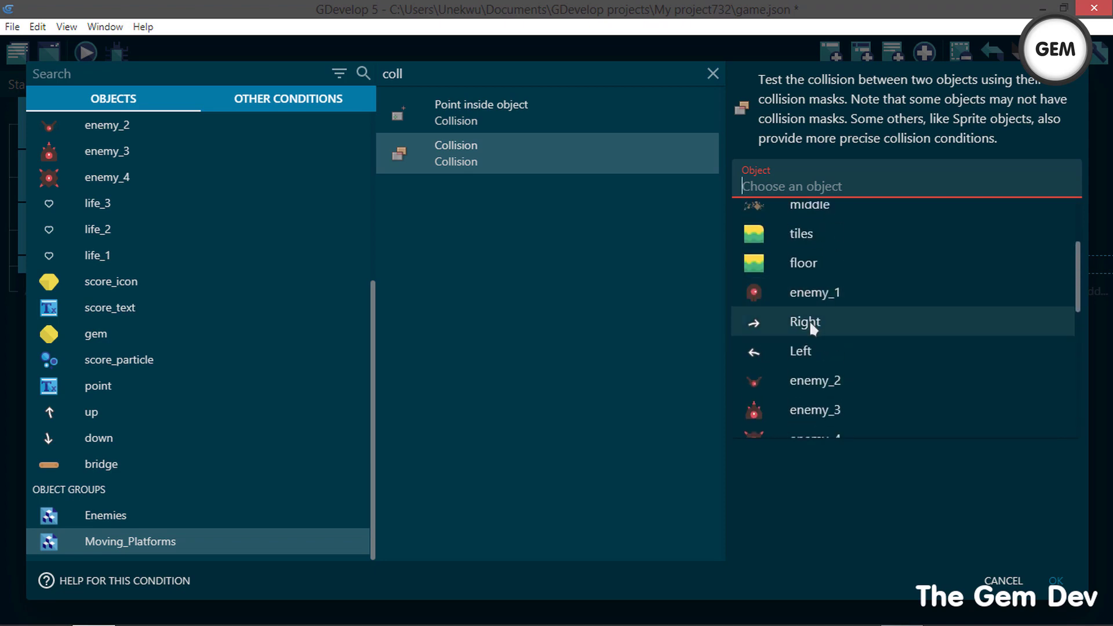
pyautogui.click(806, 354)
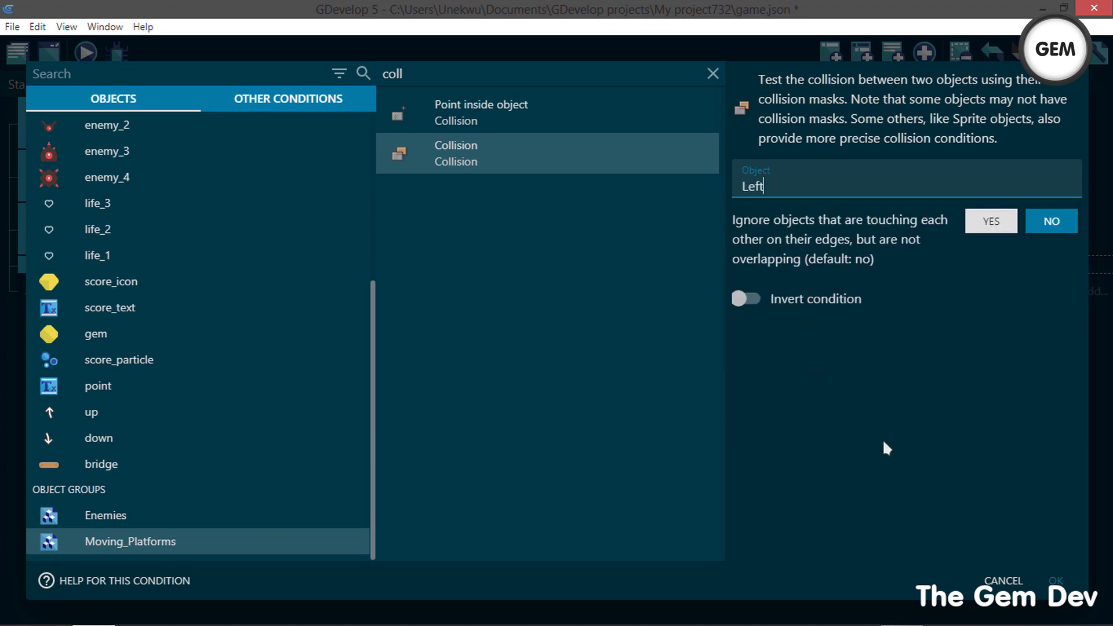
pyautogui.click(1062, 580)
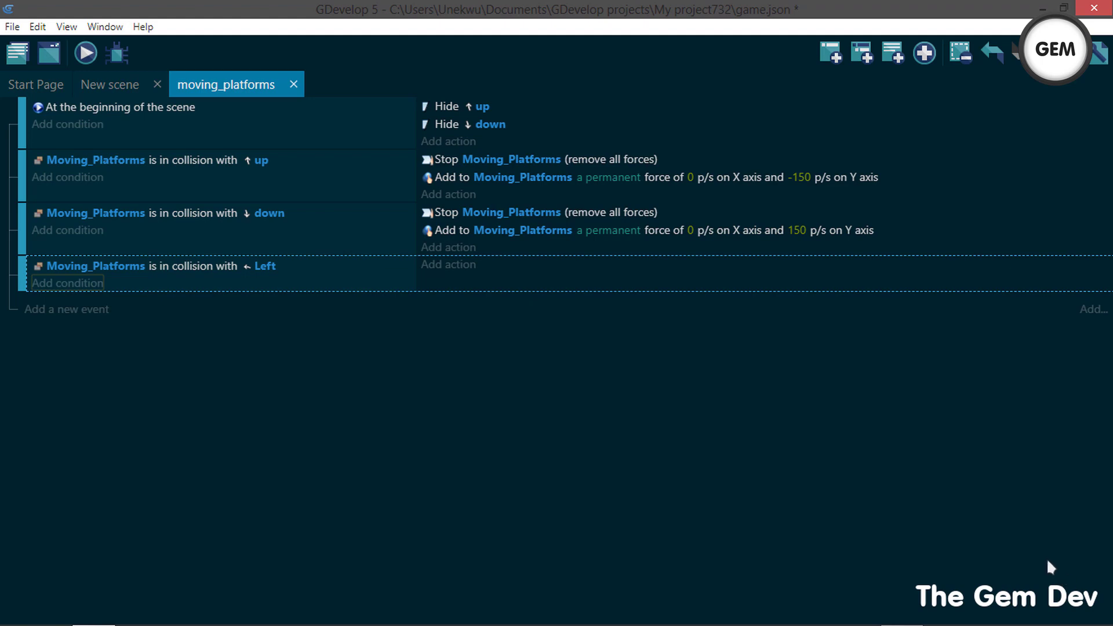
# - Add a "Stop the object" action for Moving_Platforms to the Left collision event
pyautogui.click(455, 262)
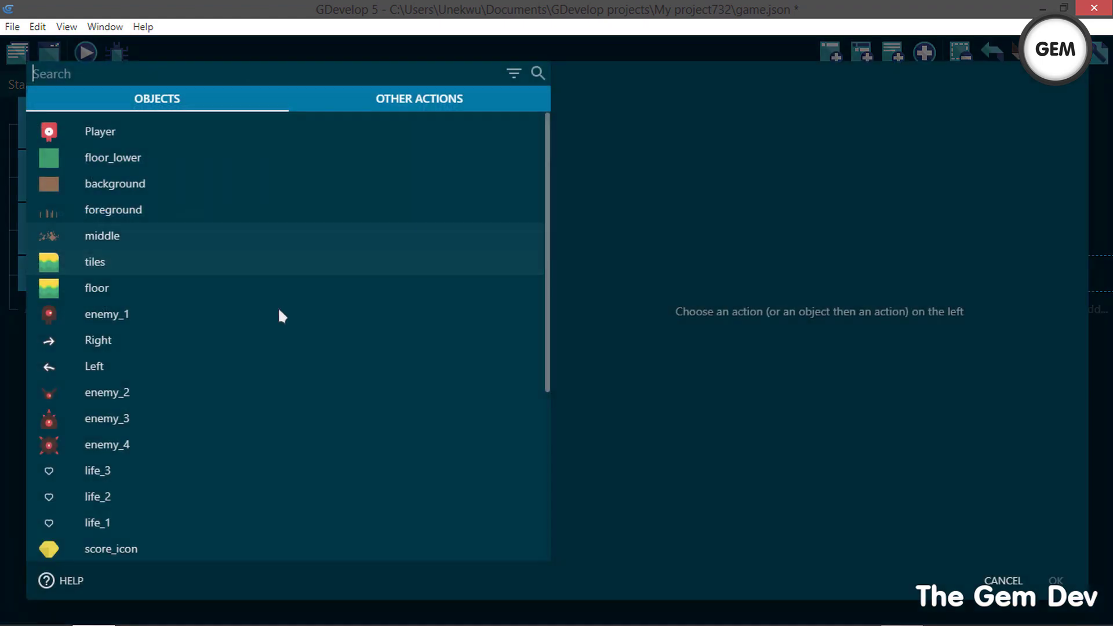
pyautogui.scroll(-5, 277, 307)
pyautogui.click(174, 541)
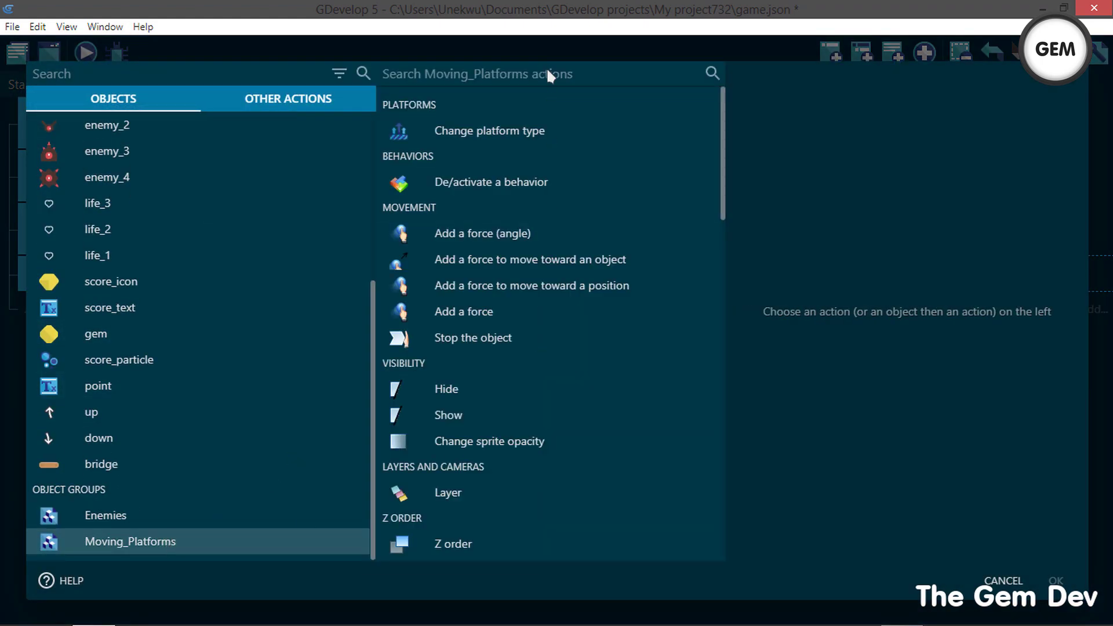
pyautogui.click(496, 340)
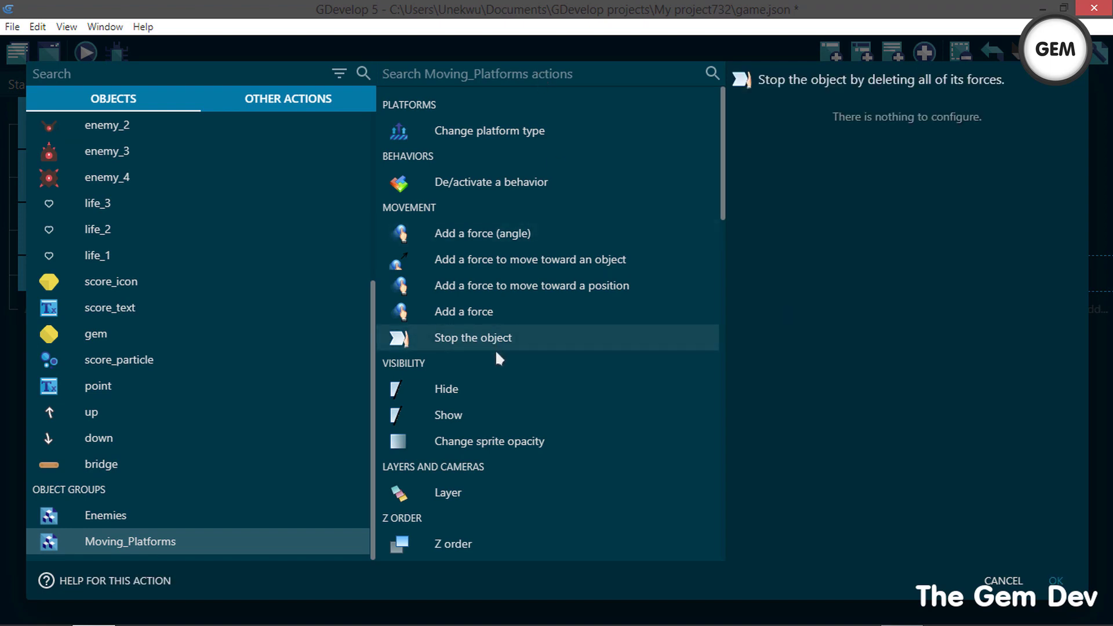
pyautogui.click(1056, 581)
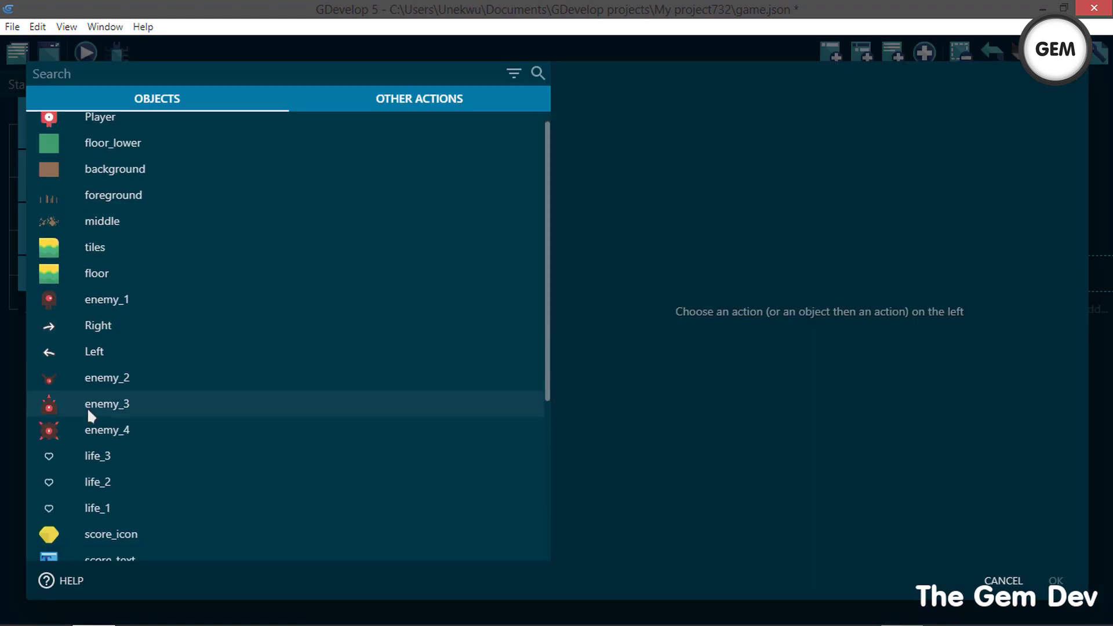
# - Add a permanent force of -150 on the X axis and 0 on the Y axis to Moving_Platforms in the Left collision event
pyautogui.scroll(-5, 87, 407)
pyautogui.click(117, 541)
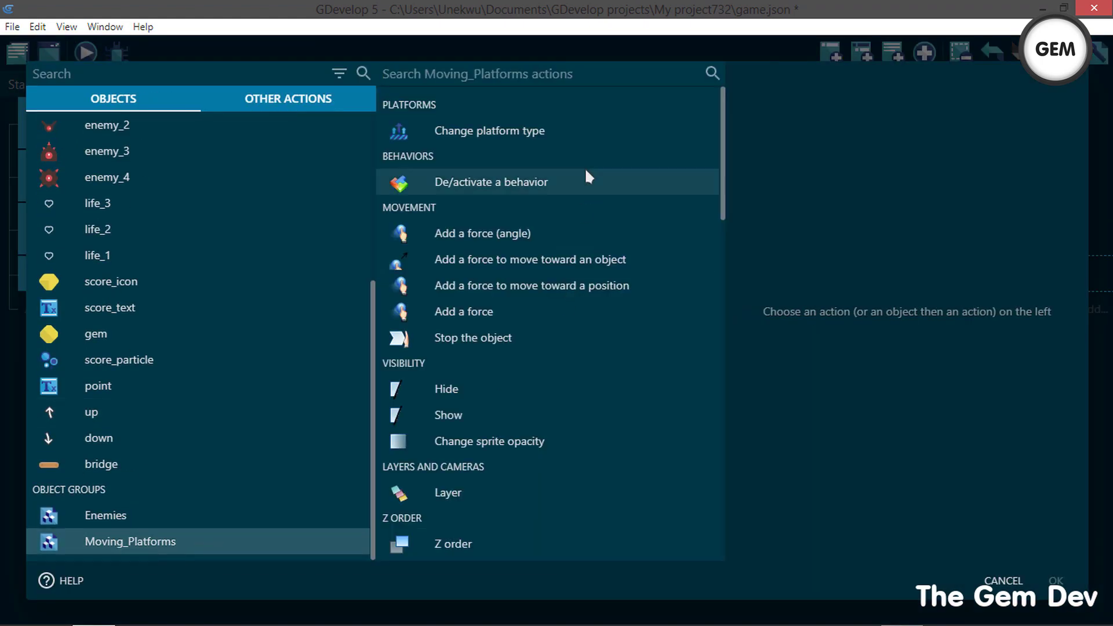
pyautogui.write('forc')
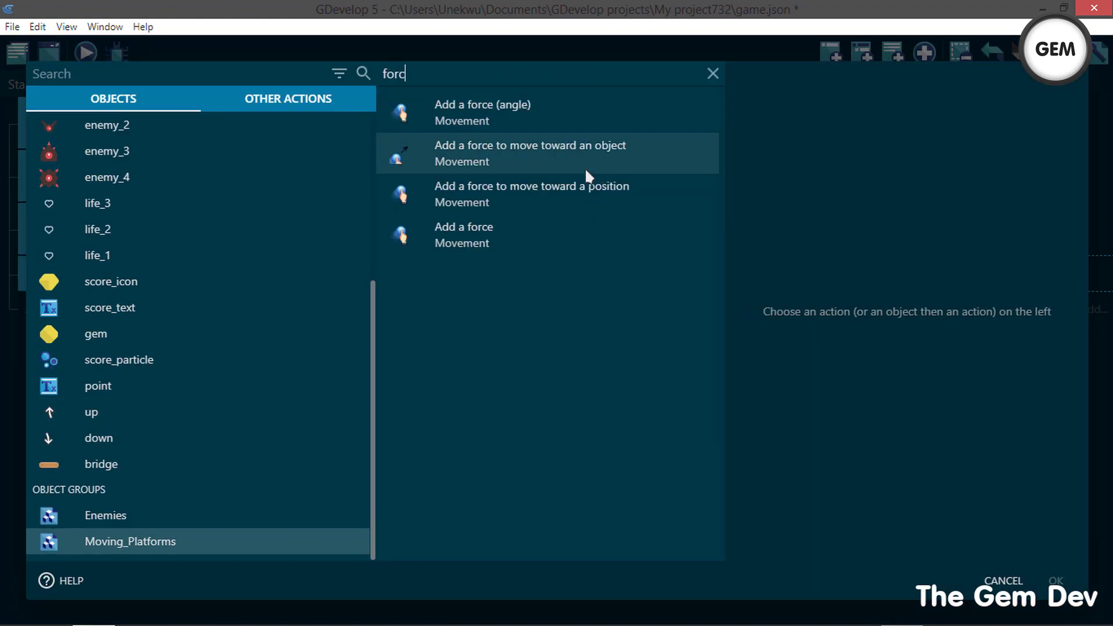
pyautogui.click(516, 241)
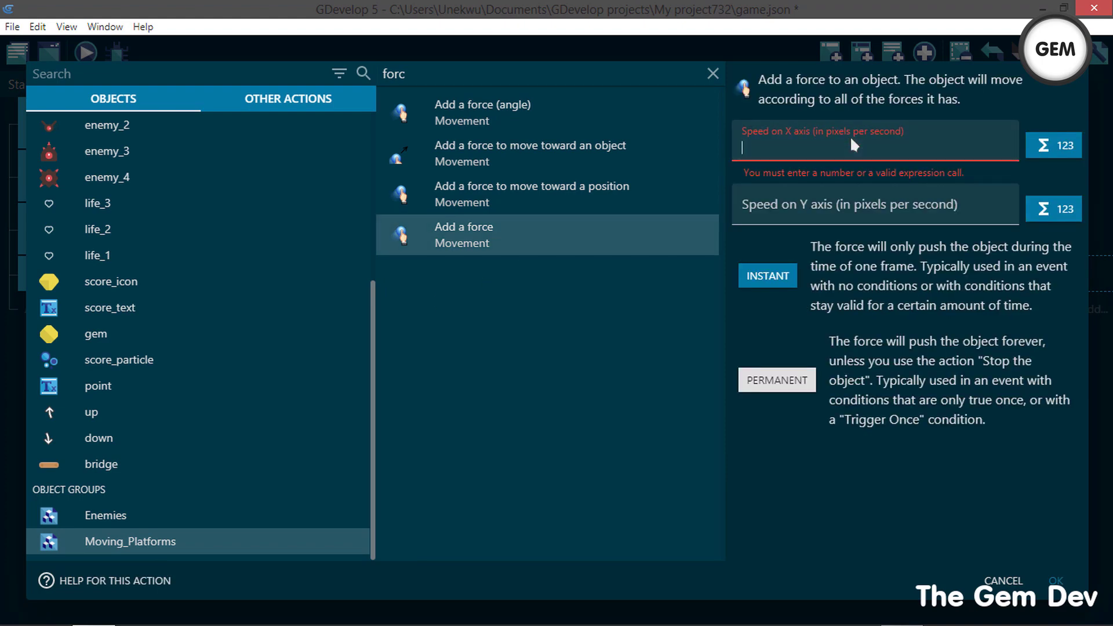
pyautogui.write('-')
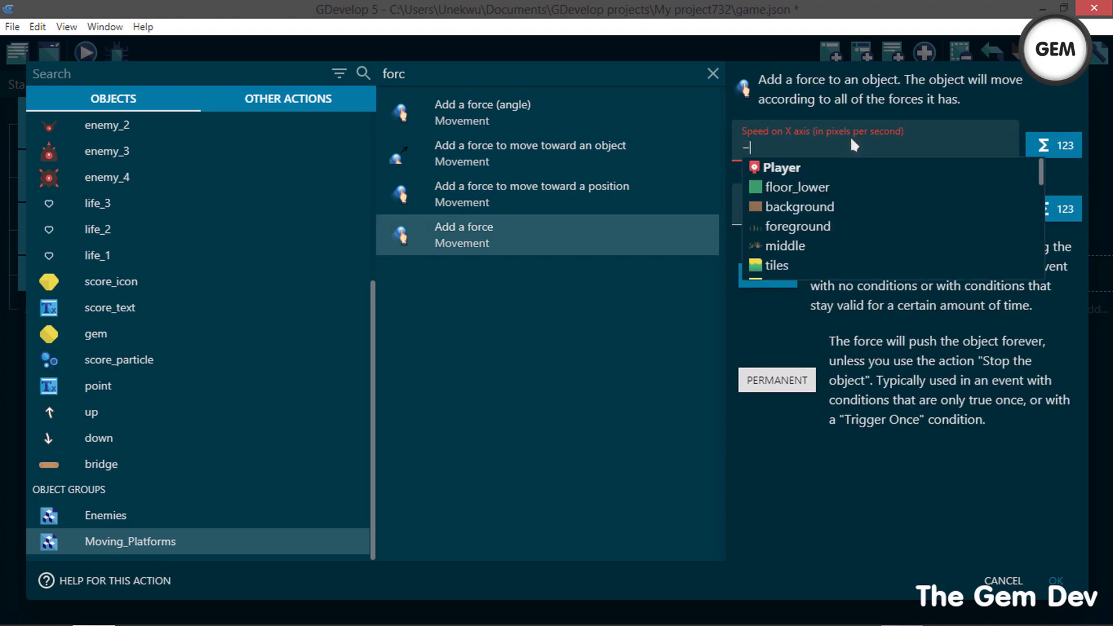
pyautogui.write('150')
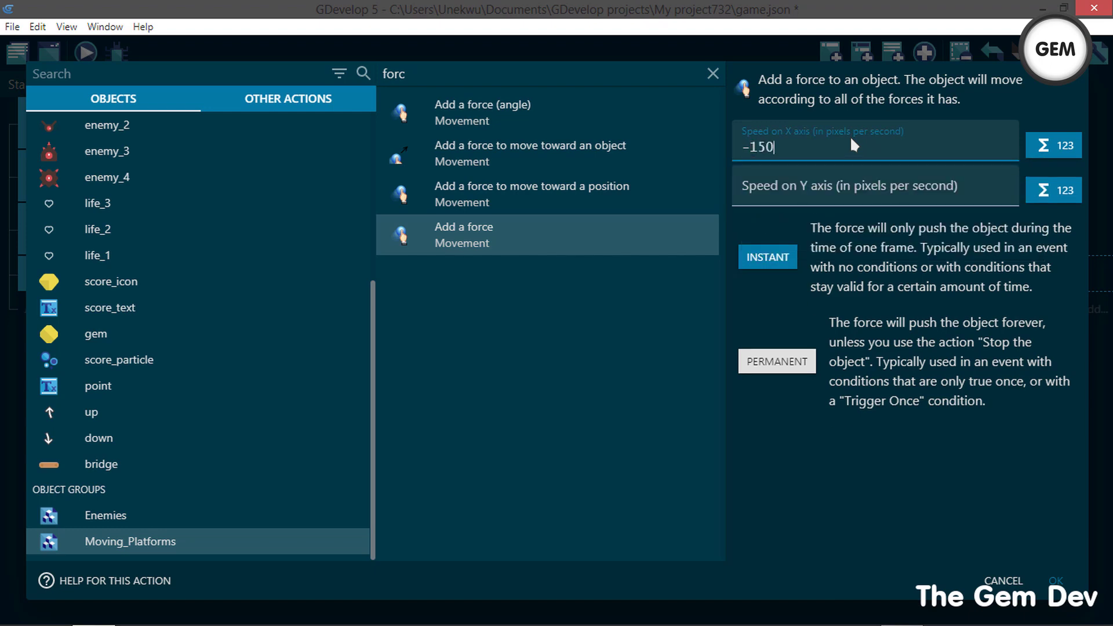
pyautogui.click(841, 187)
pyautogui.write('0')
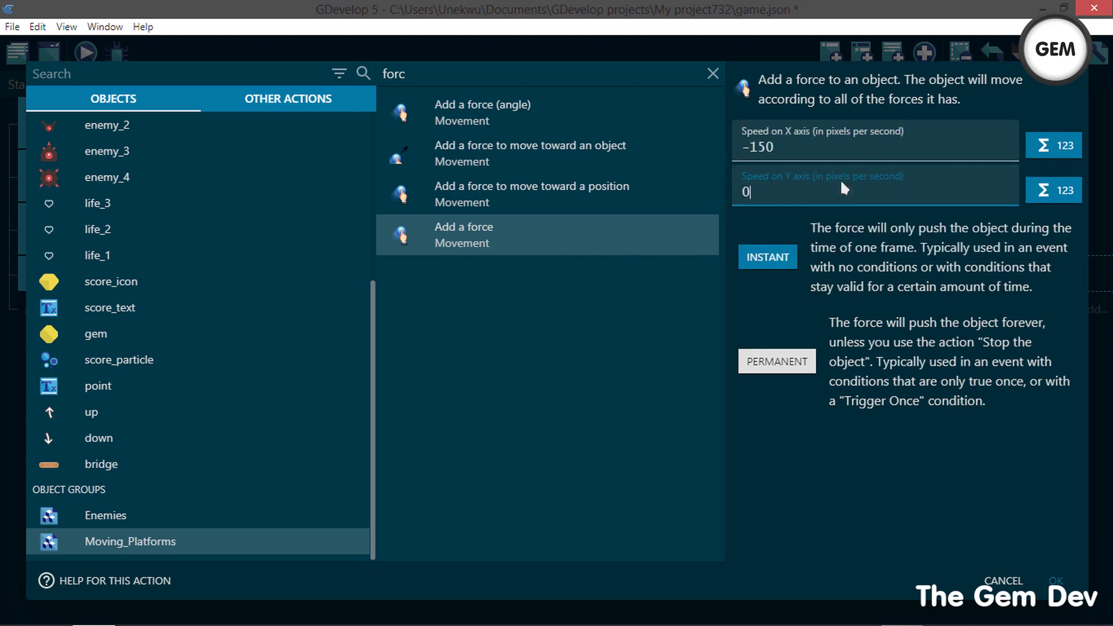
pyautogui.click(792, 361)
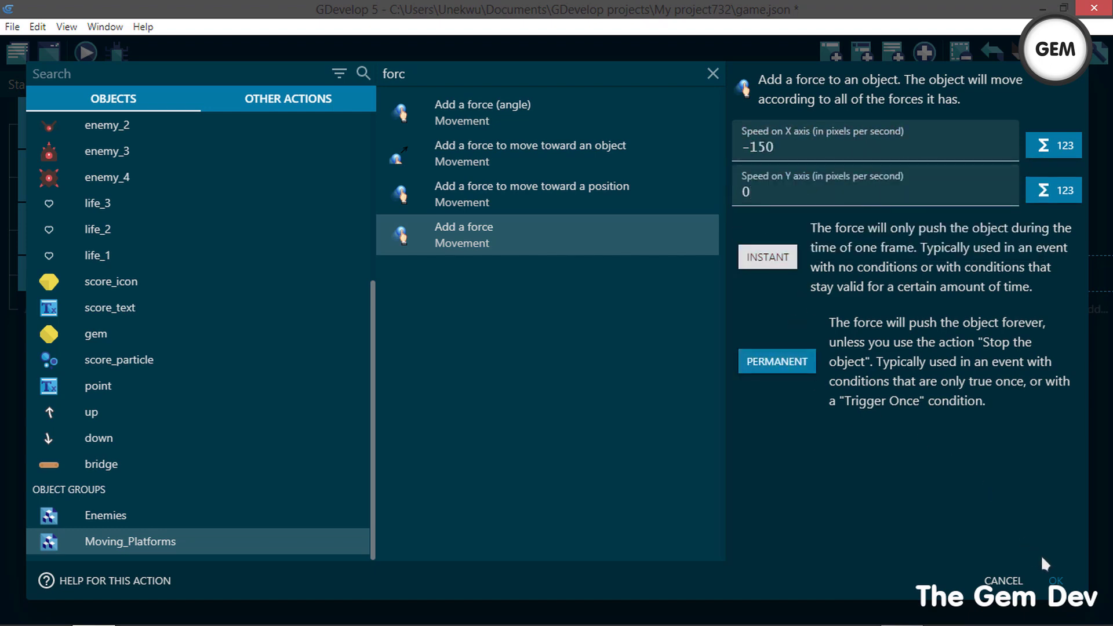
pyautogui.click(1058, 581)
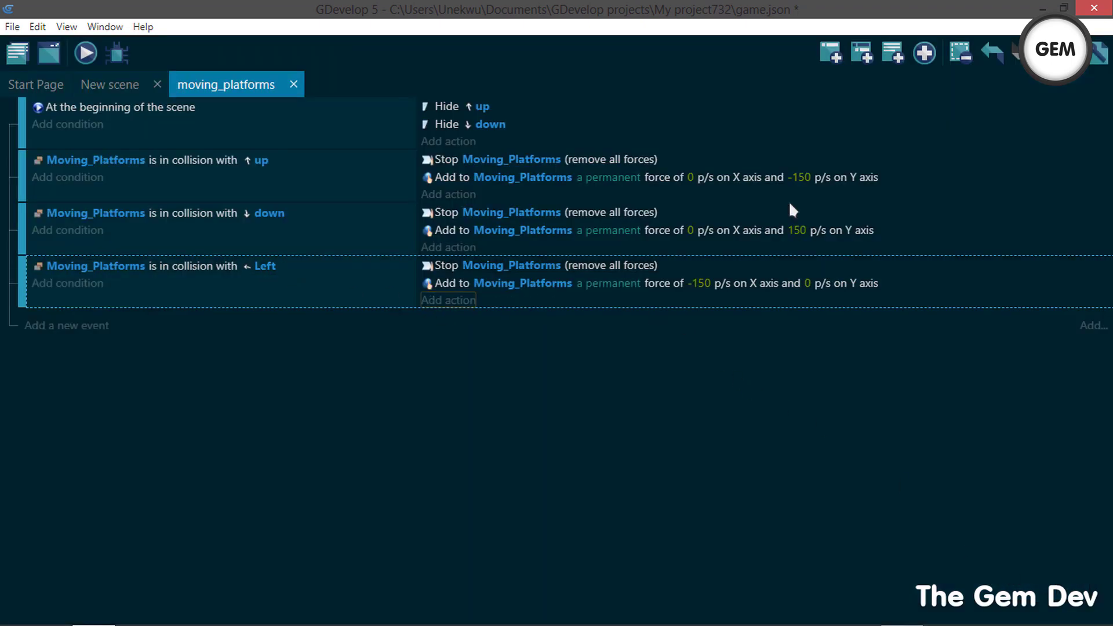
# - Add a new event with the condition that Moving_Platforms is in collision with Right
pyautogui.click(831, 55)
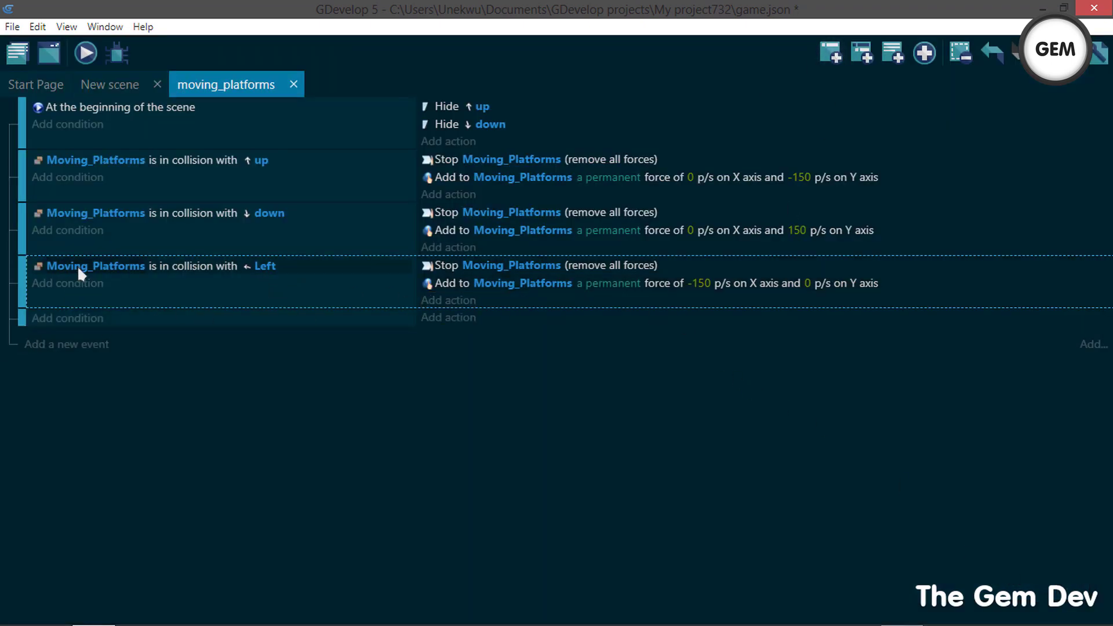
pyautogui.click(67, 318)
pyautogui.scroll(-5, 191, 429)
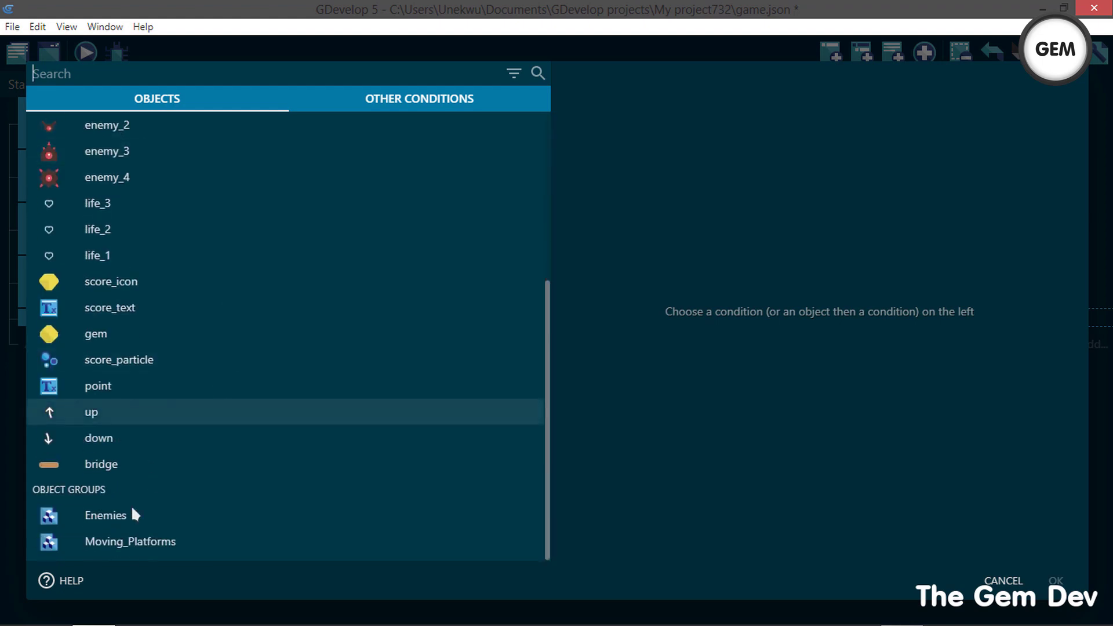
pyautogui.click(121, 541)
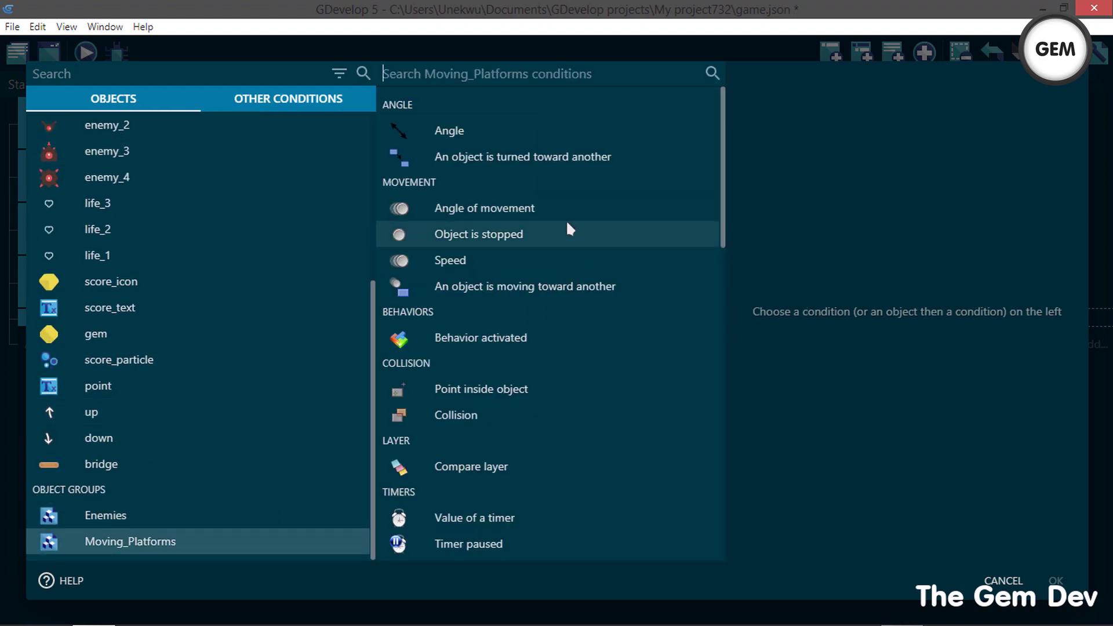
pyautogui.write('coll')
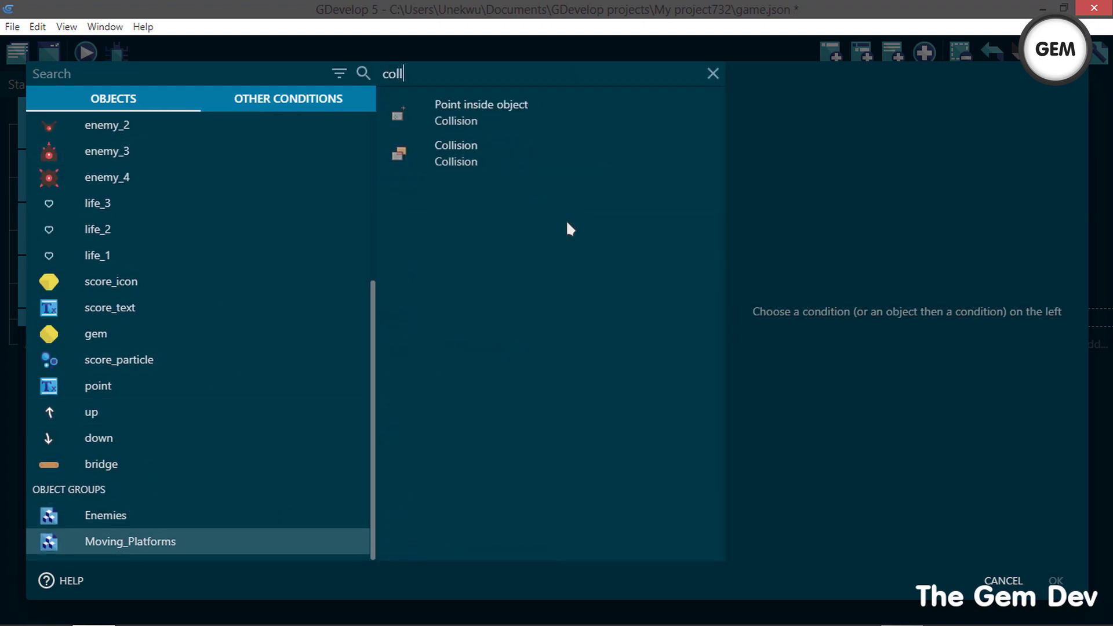
pyautogui.click(479, 167)
pyautogui.scroll(-5, 833, 323)
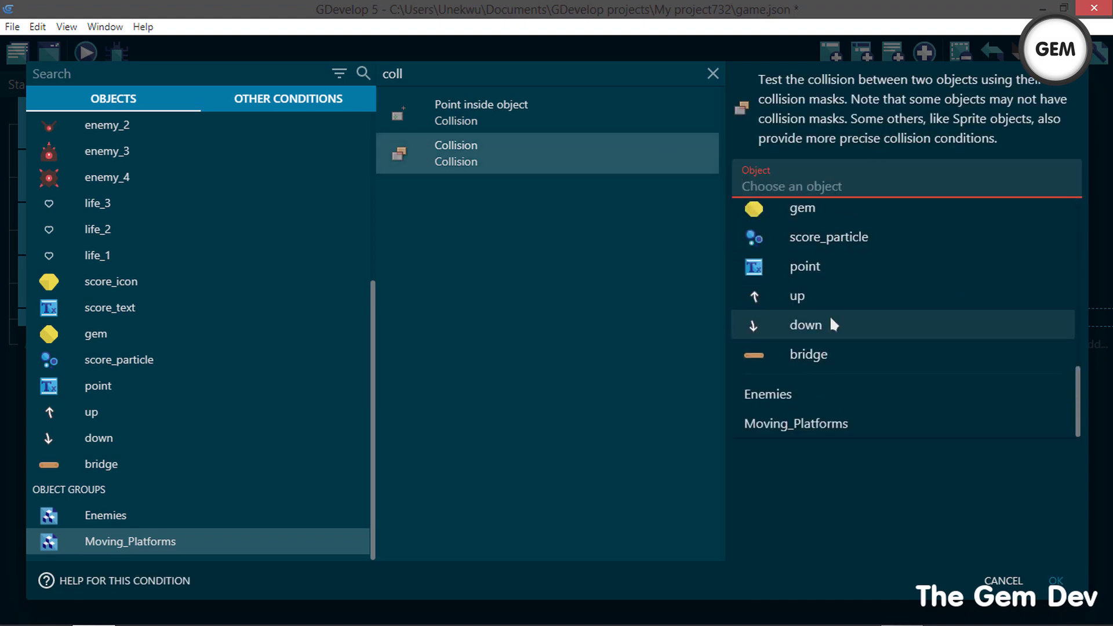
pyautogui.scroll(3, 818, 290)
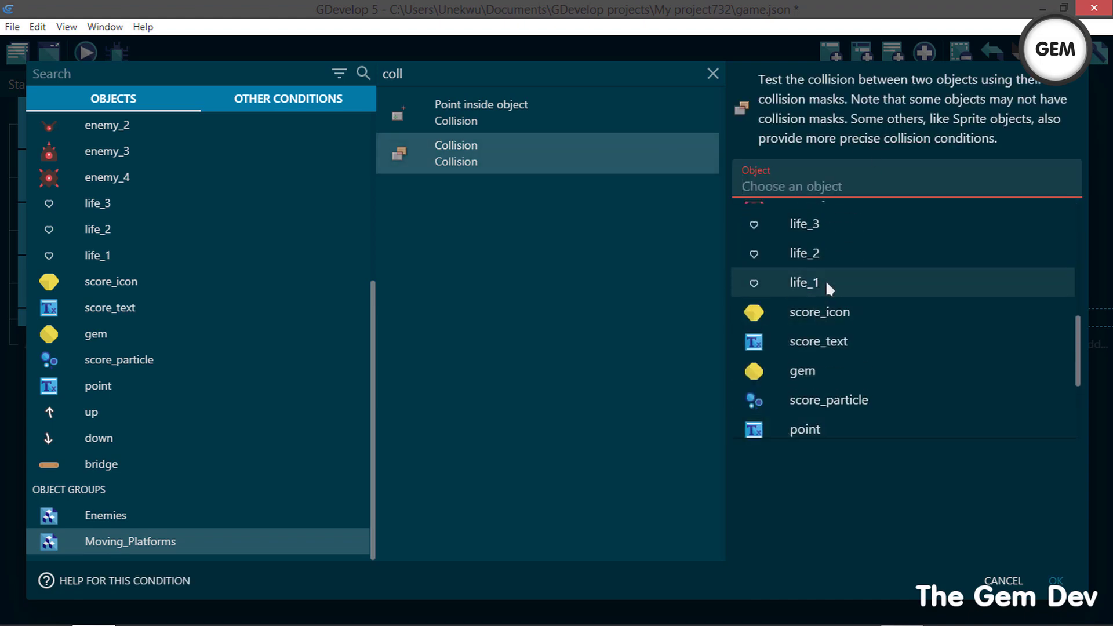
pyautogui.write('rig')
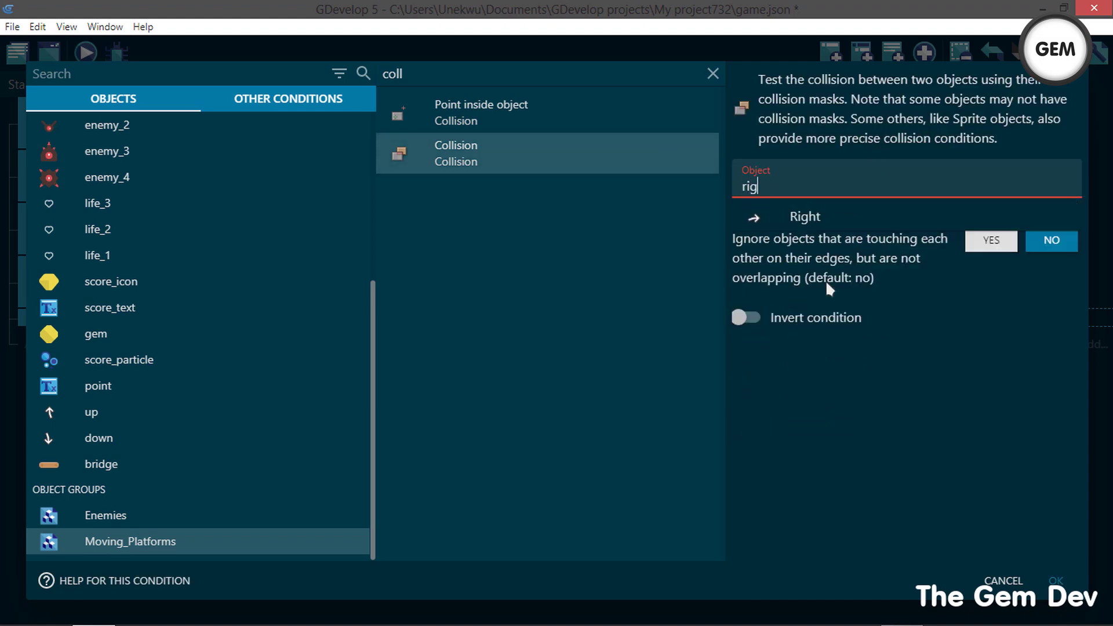
pyautogui.click(826, 217)
pyautogui.press('Return')
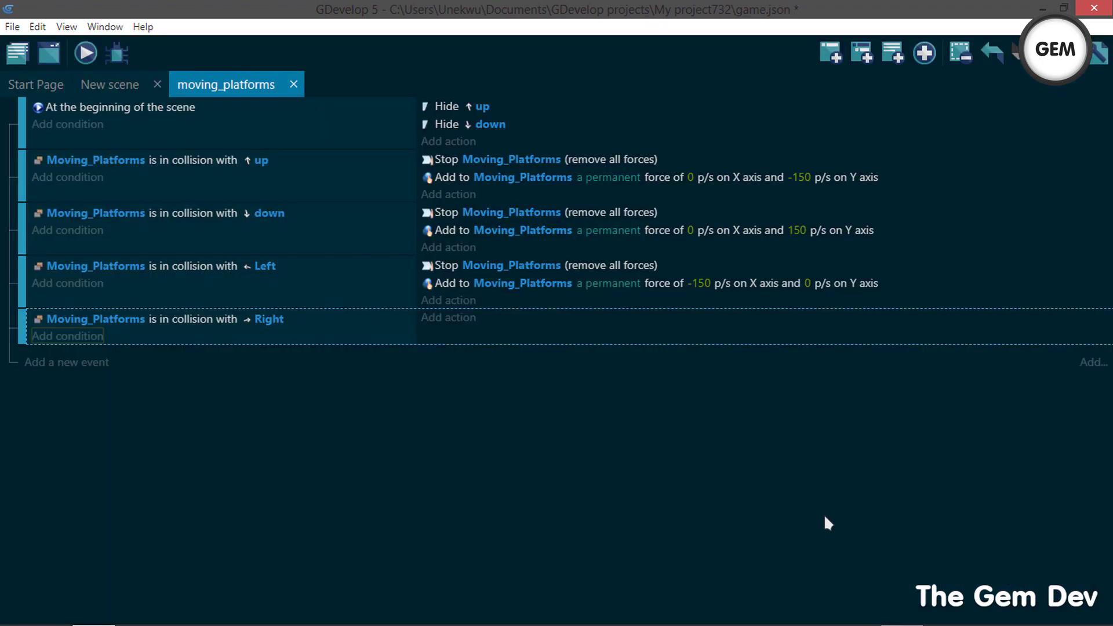
# - Add a "Stop the object" action for Moving_Platforms to the Right collision event
pyautogui.click(455, 325)
pyautogui.scroll(-5, 226, 443)
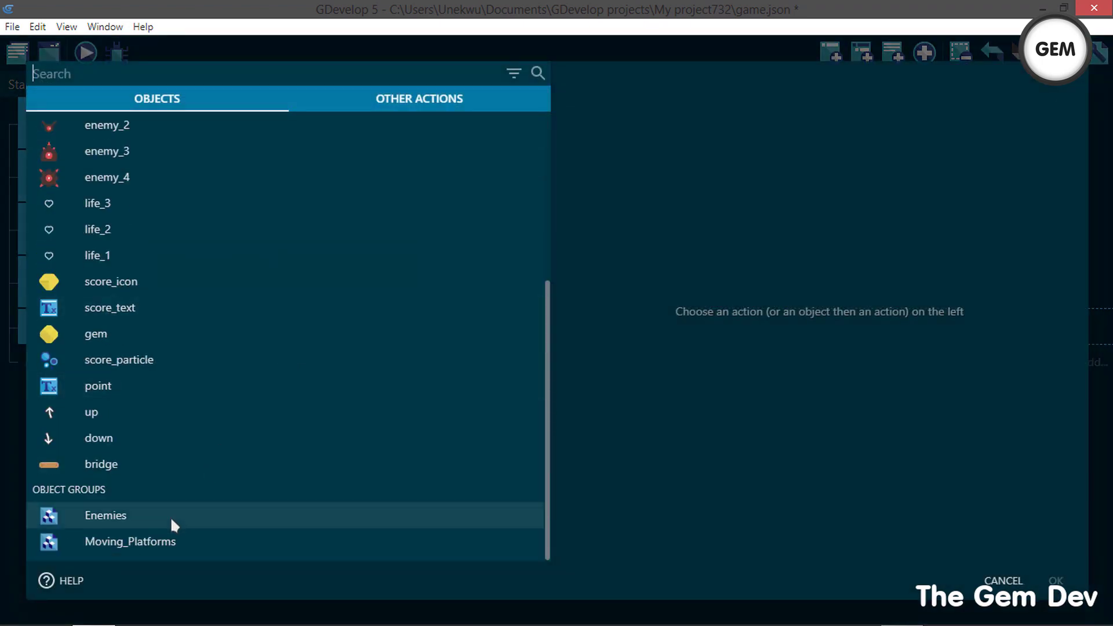
pyautogui.click(162, 536)
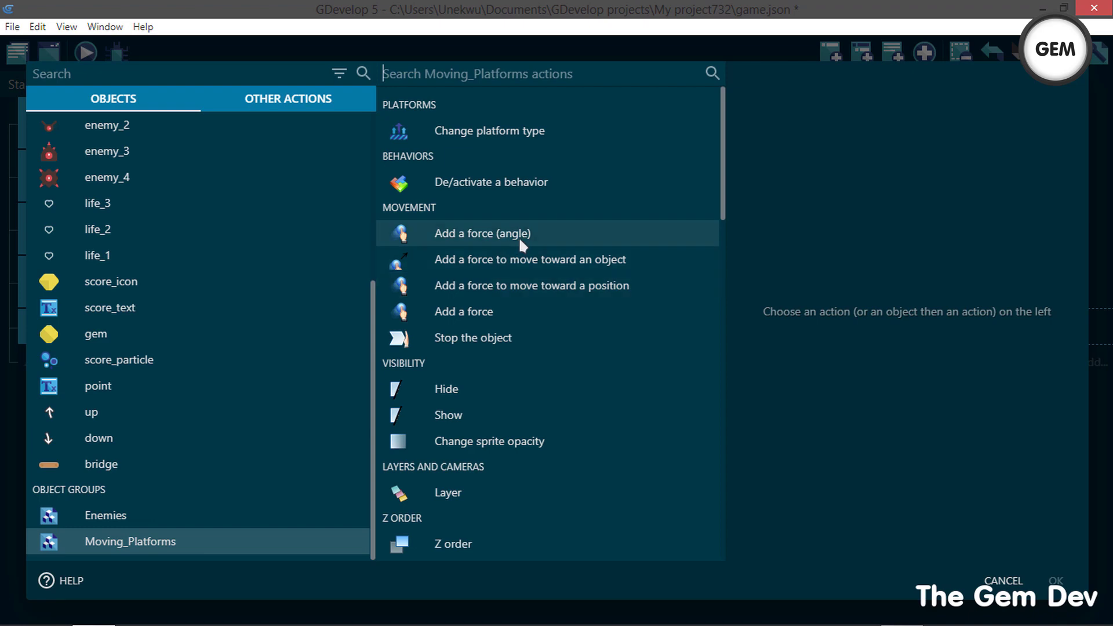
pyautogui.click(496, 343)
pyautogui.click(1054, 581)
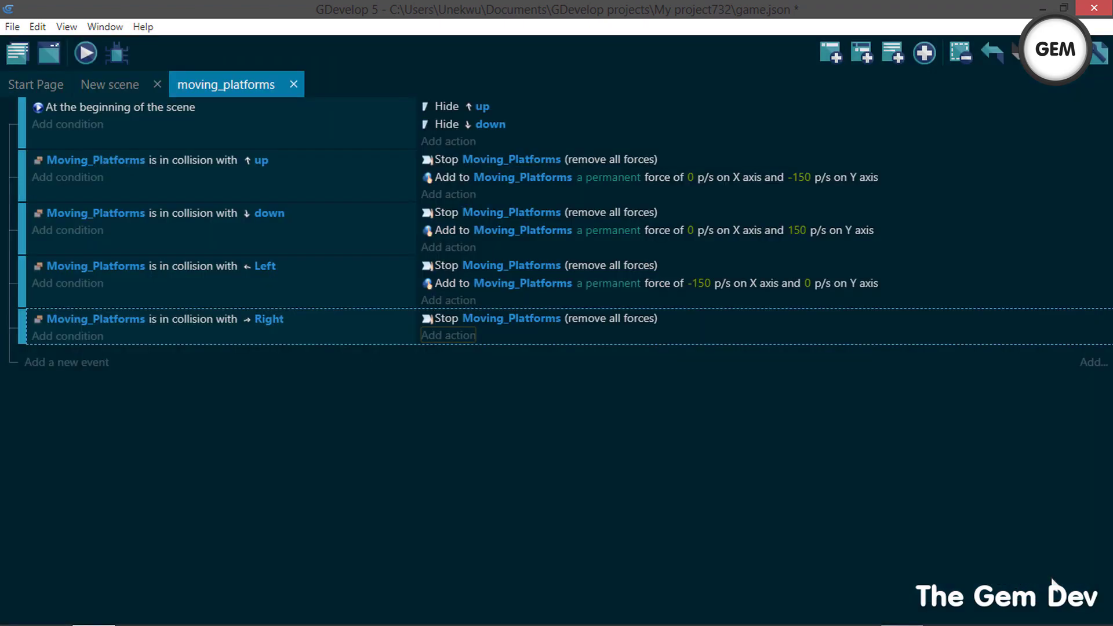
# - Add a permanent force of 150 on the X axis and 0 on the Y axis to Moving_Platforms in the Right collision event
pyautogui.click(457, 337)
pyautogui.scroll(-5, 234, 400)
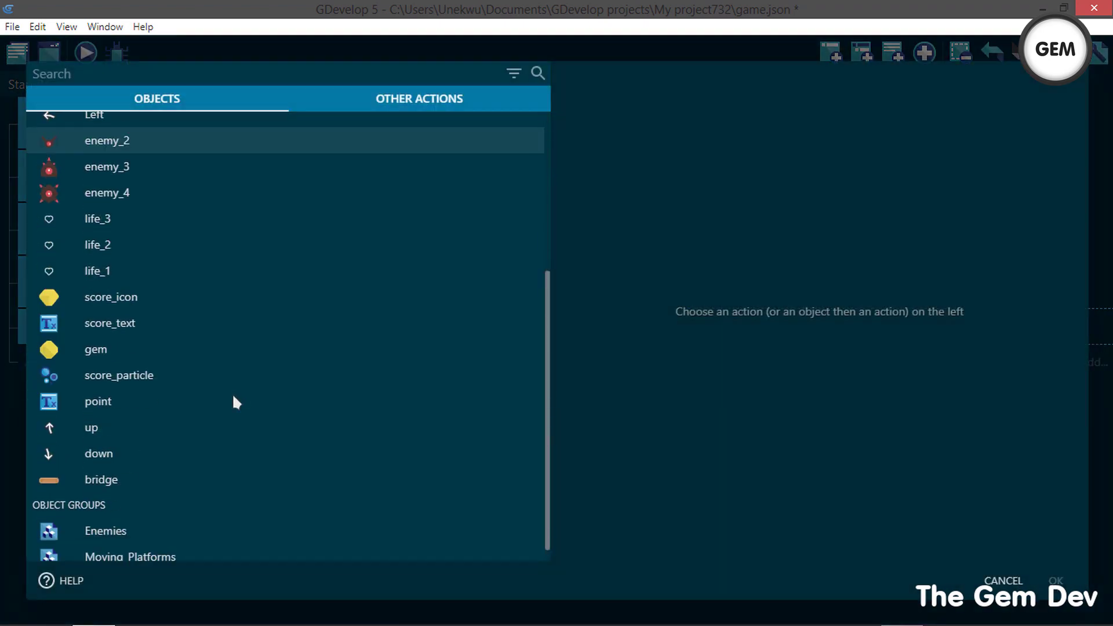
pyautogui.click(211, 542)
pyautogui.write('fo')
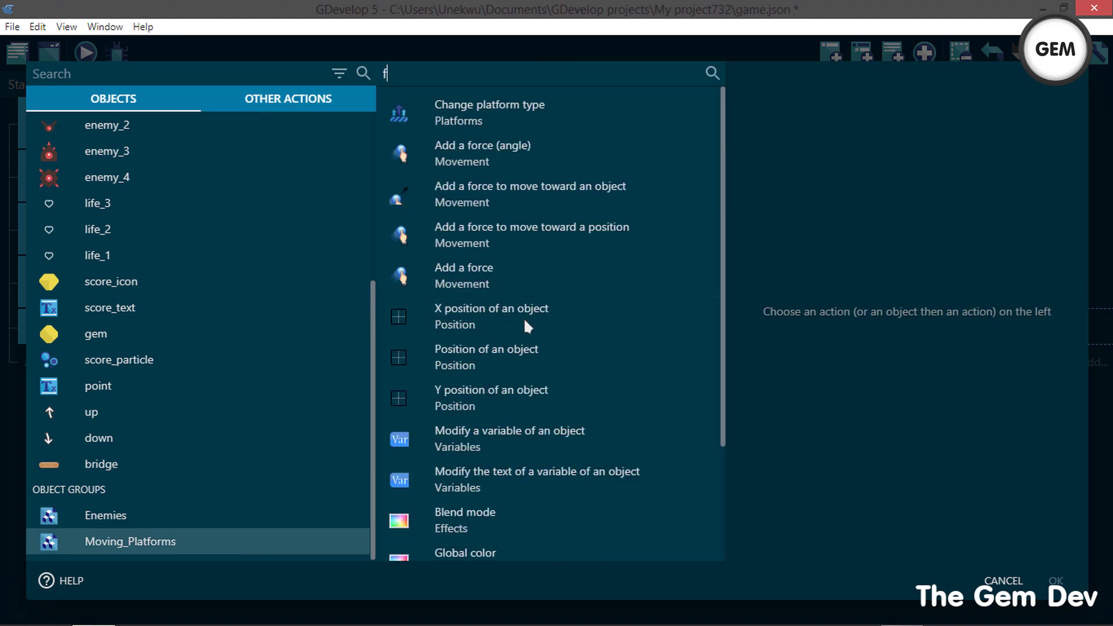
pyautogui.click(481, 264)
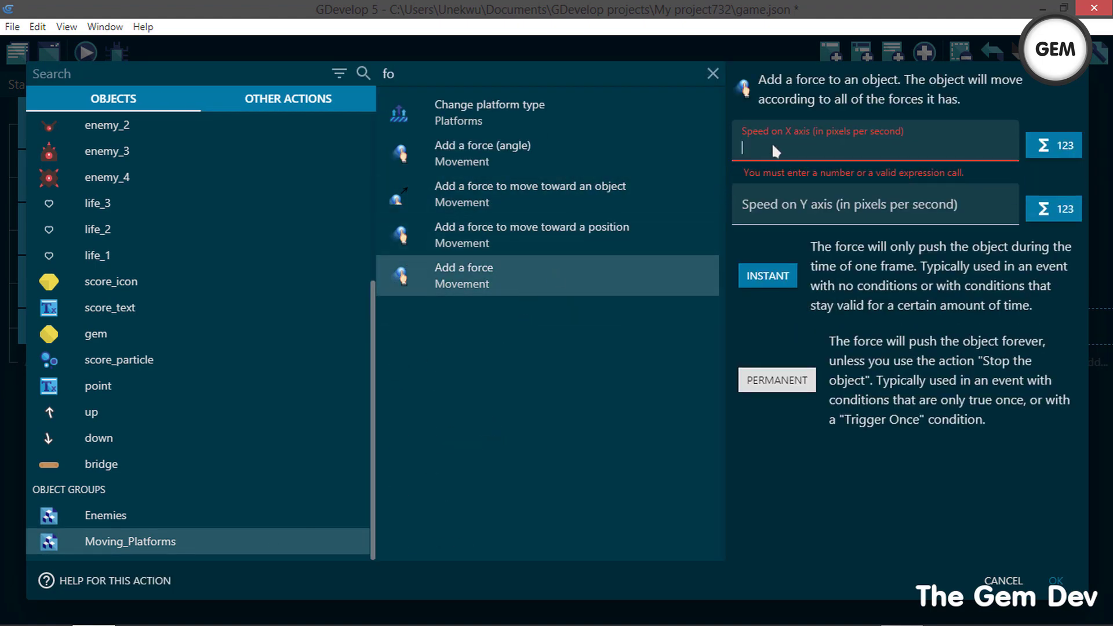
pyautogui.click(773, 145)
pyautogui.write('150')
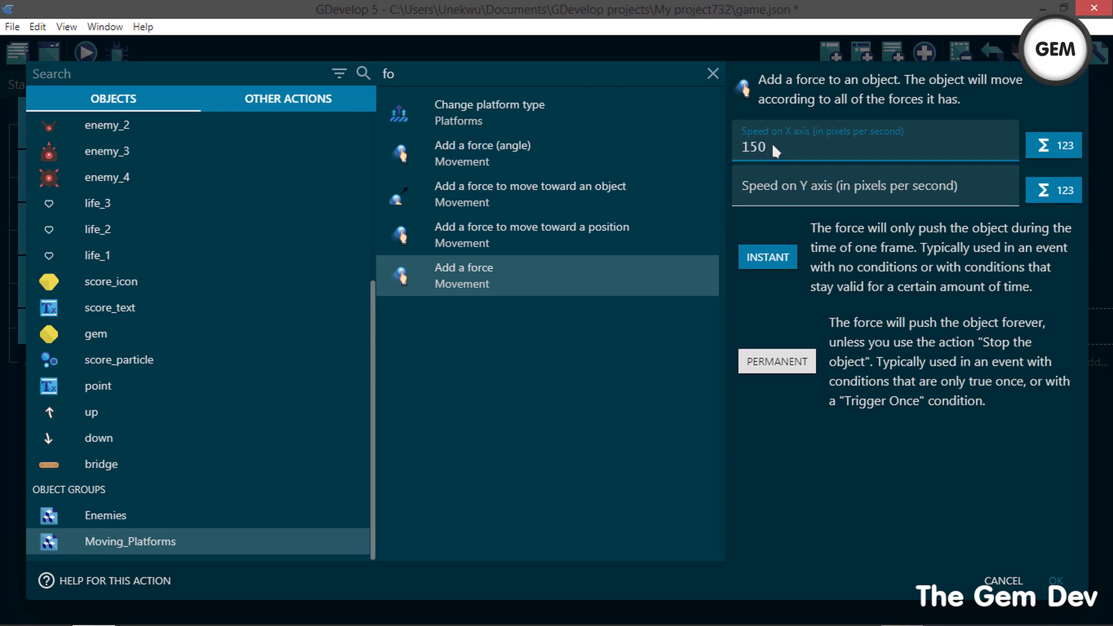
pyautogui.click(819, 189)
pyautogui.write('0')
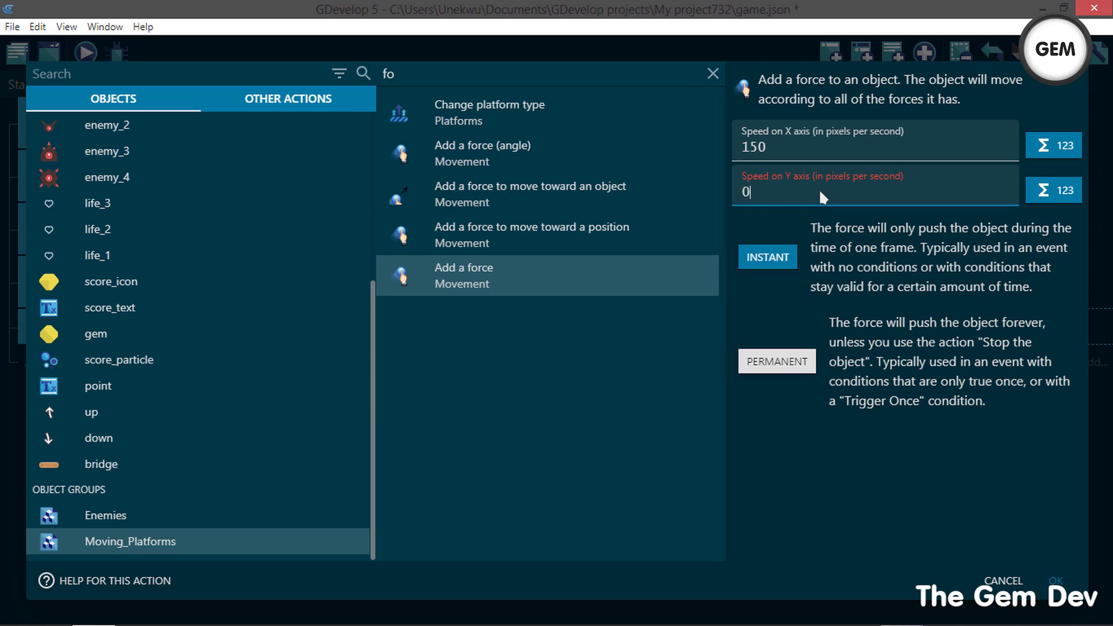
pyautogui.click(786, 361)
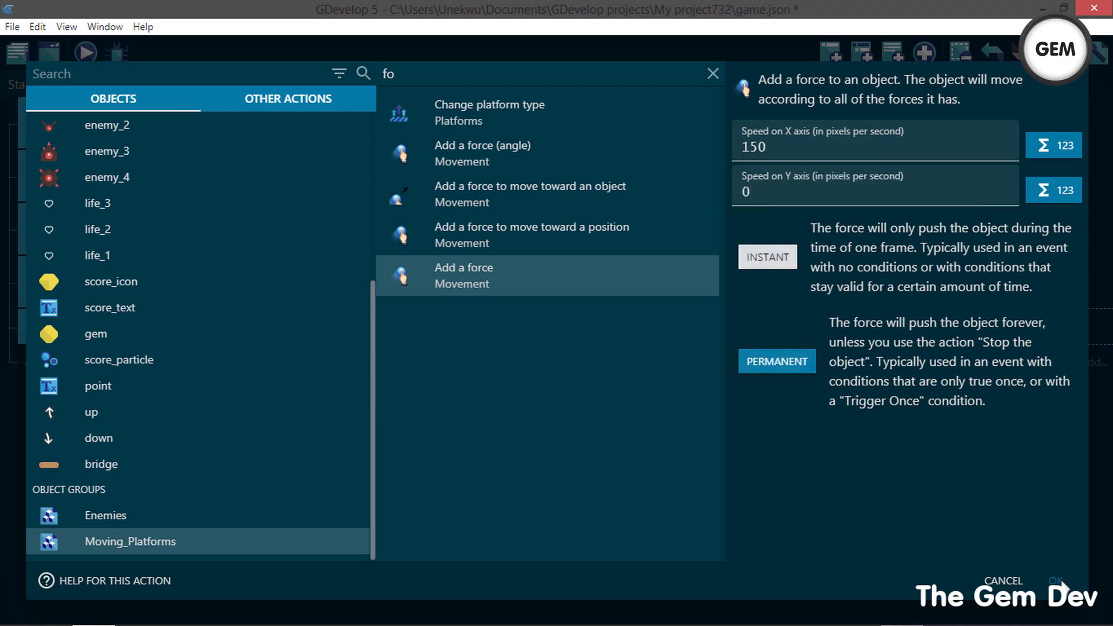
pyautogui.click(1060, 584)
# - Preview the game and move the player through the level, past the enemies, to the moving bridge area
pyautogui.click(93, 51)
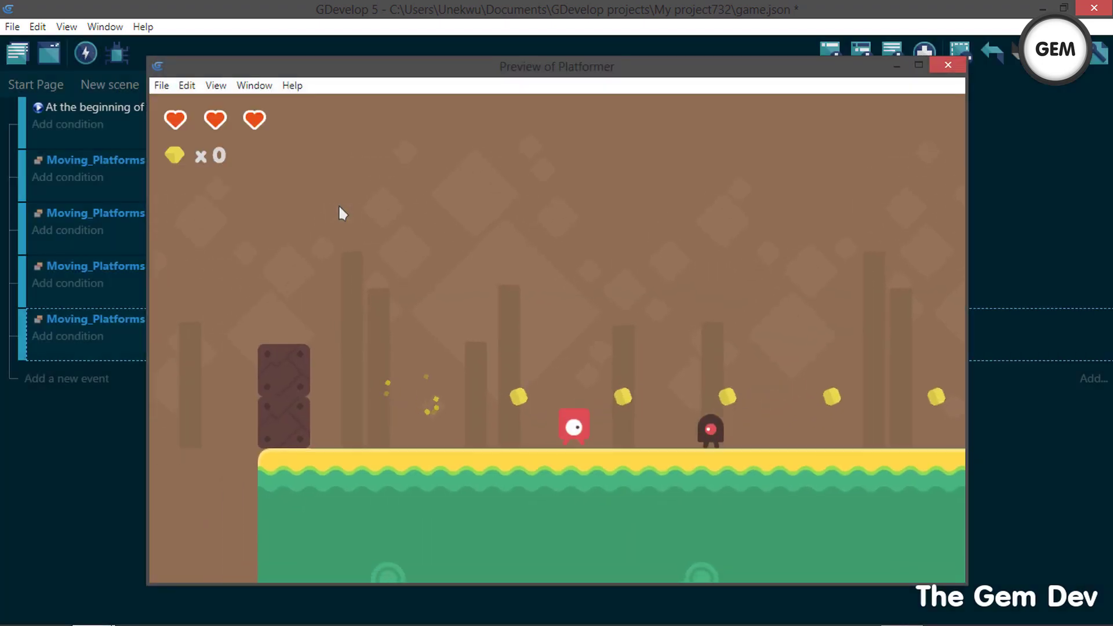
pyautogui.press('Right')
pyautogui.press('space')
pyautogui.press('Right')
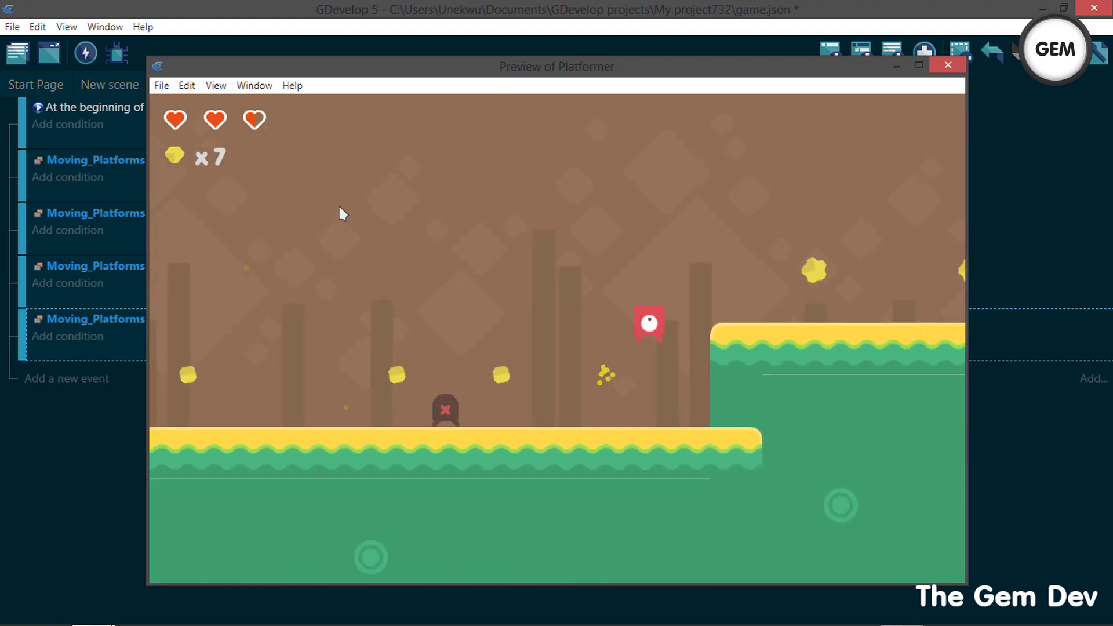
pyautogui.press('Right')
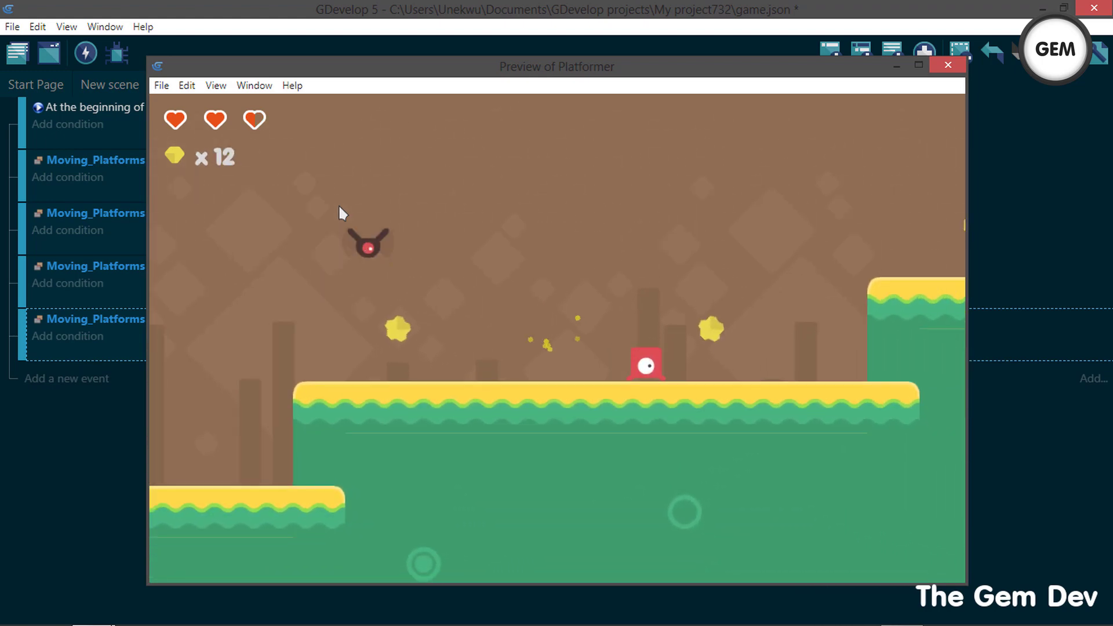
pyautogui.press('space')
pyautogui.press('Right')
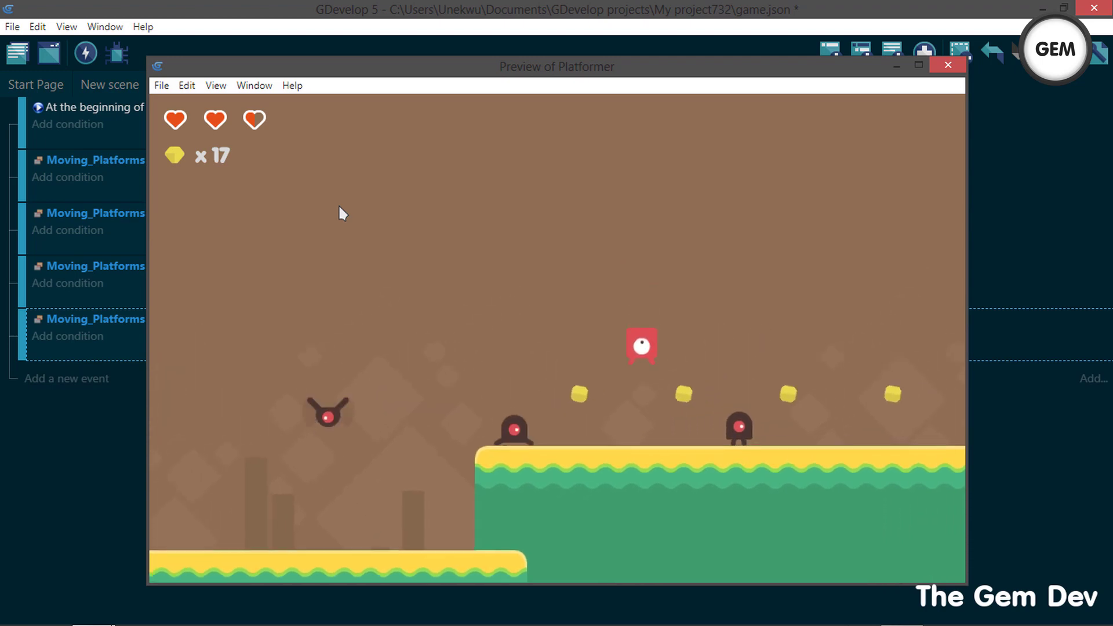
pyautogui.press('space')
pyautogui.press('Right')
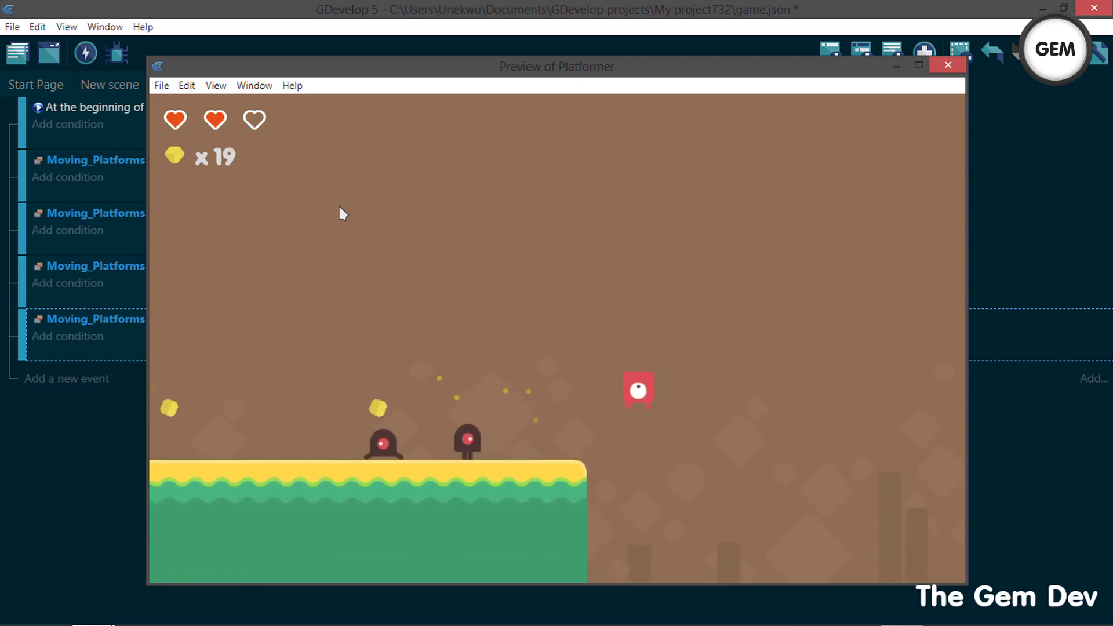
pyautogui.press('Right')
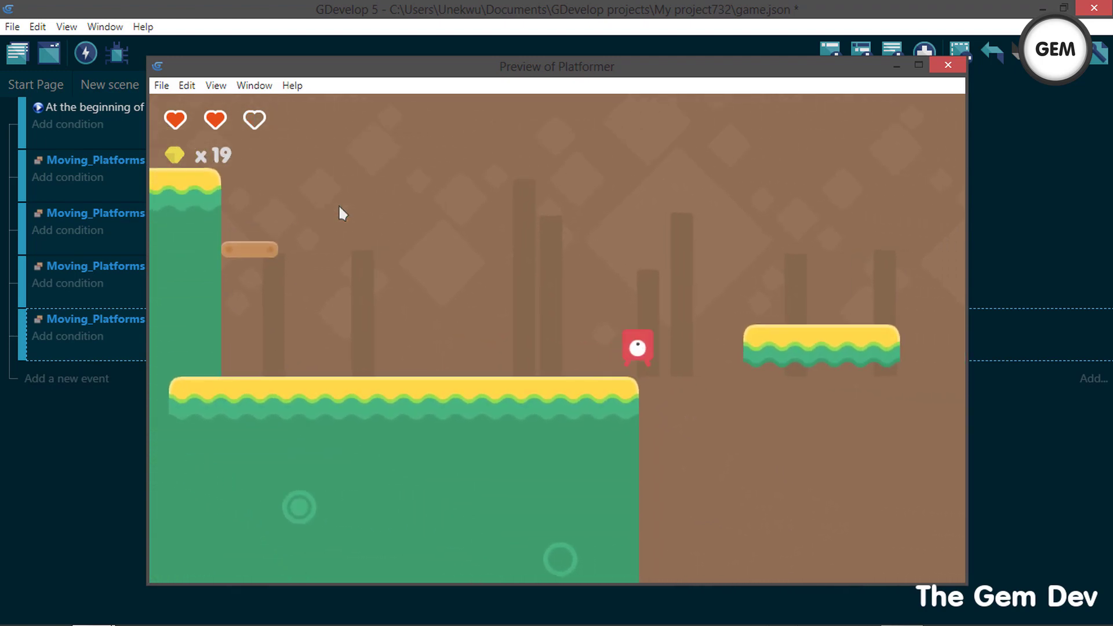
# - Test riding the horizontally moving bridge between the floating ground and the far ledge, and close the preview
pyautogui.press('Right')
pyautogui.press('space')
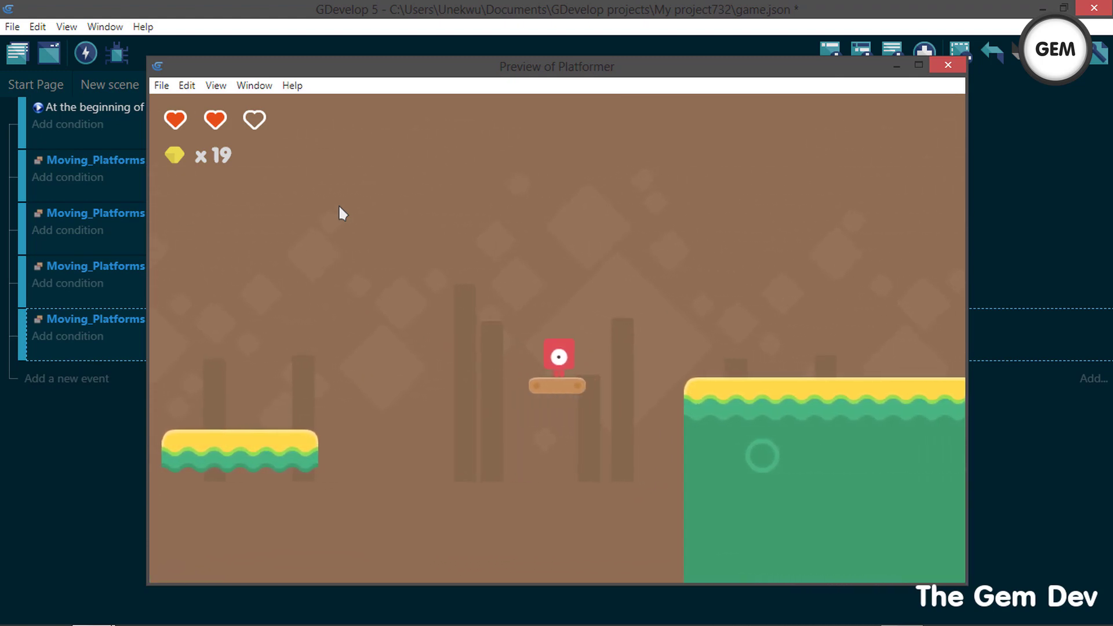
pyautogui.press('space')
pyautogui.press('Left')
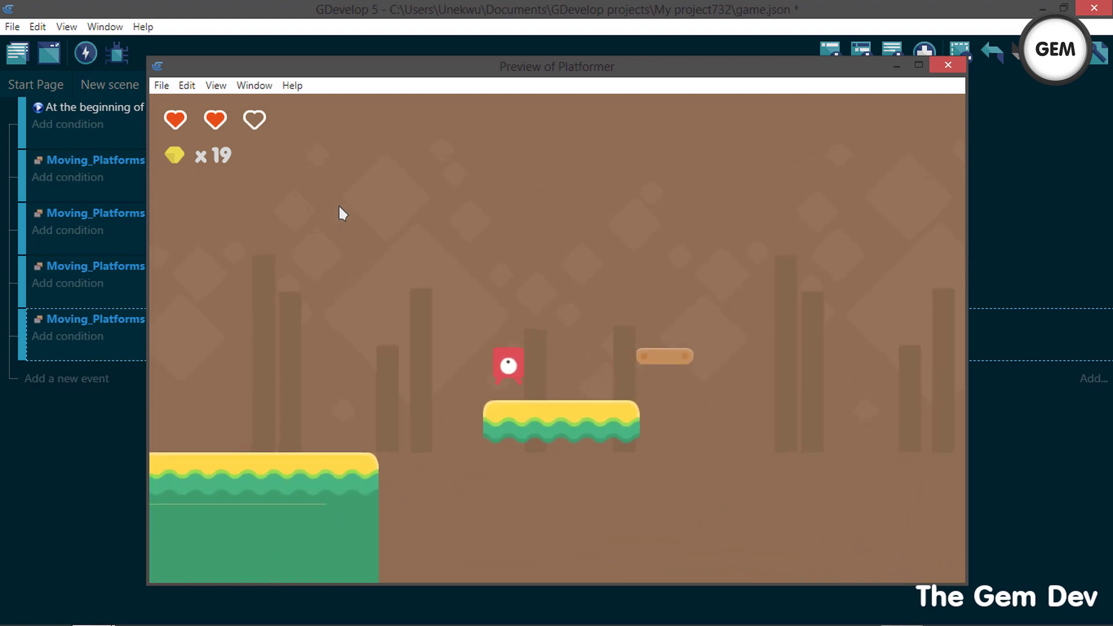
pyautogui.press('Right')
pyautogui.press('space')
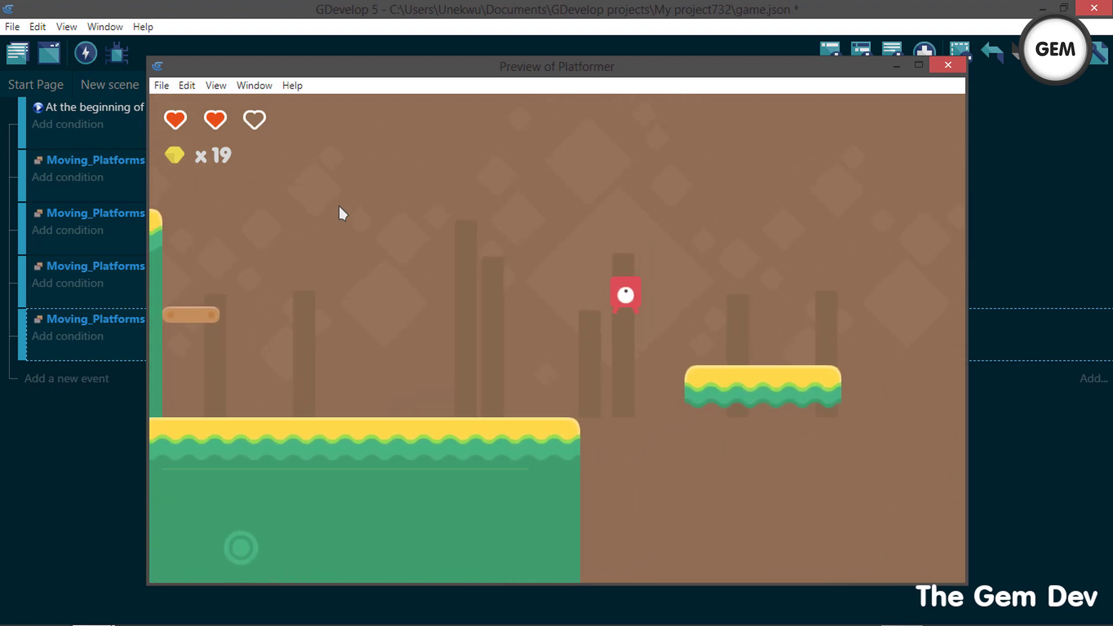
pyautogui.press('space')
pyautogui.press('Right')
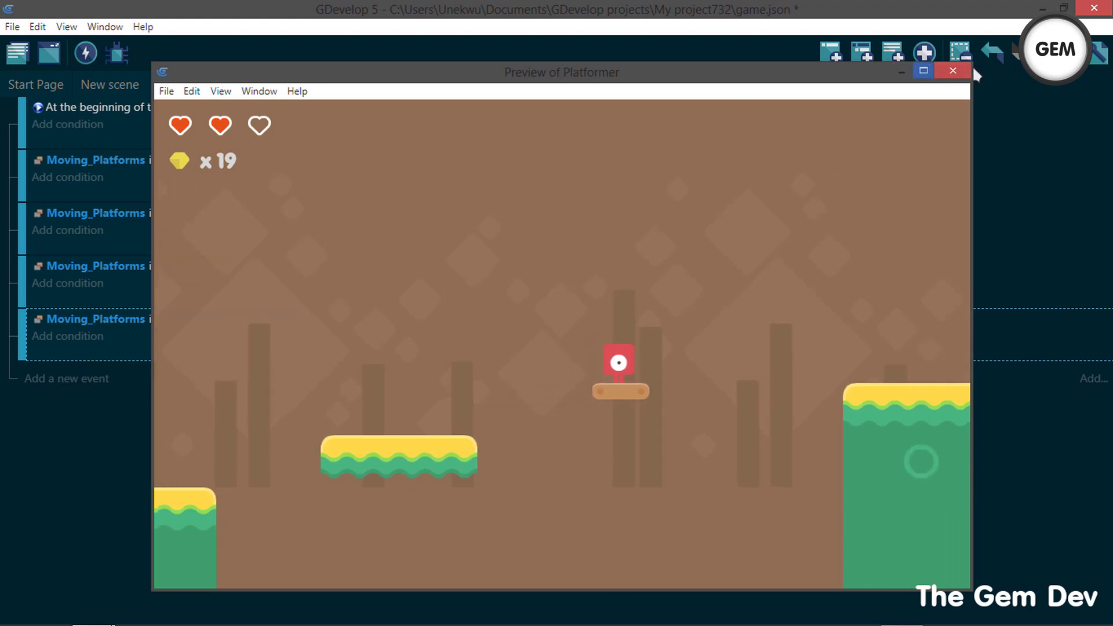
pyautogui.click(952, 71)
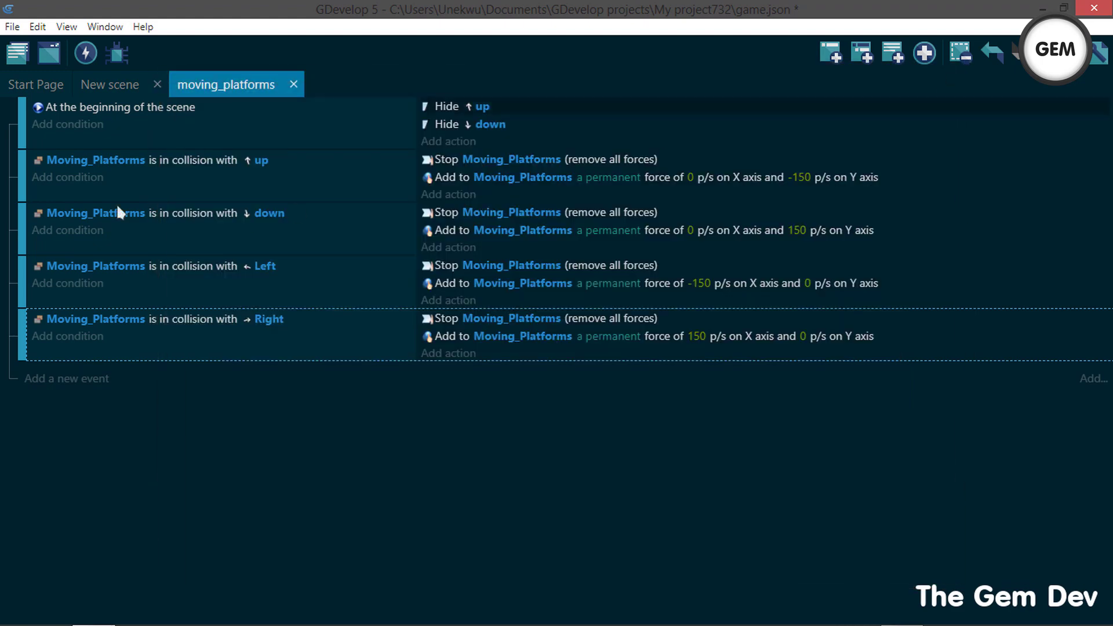
# - Insert an empty event directly below the "At the beginning of the scene" event in moving_platforms
pyautogui.click(560, 139)
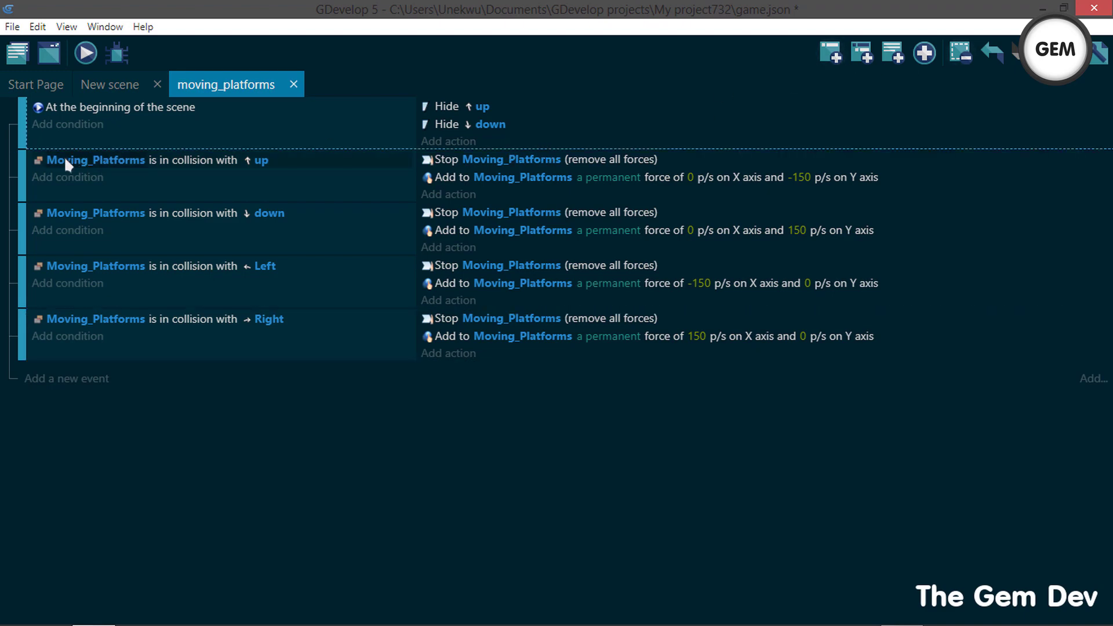
pyautogui.click(830, 53)
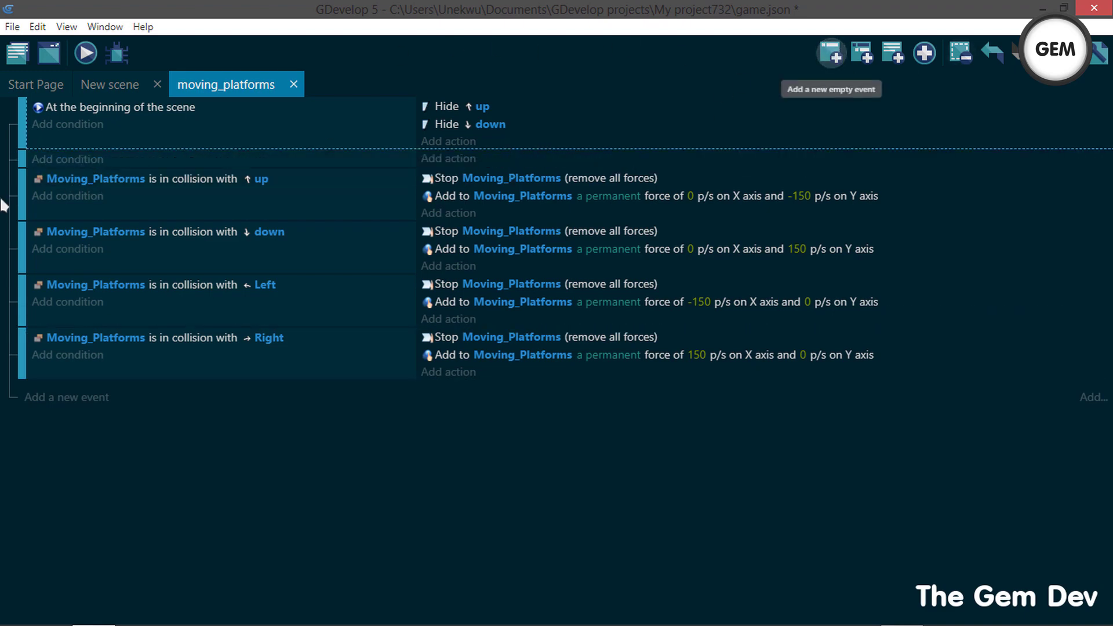
pyautogui.click(81, 158)
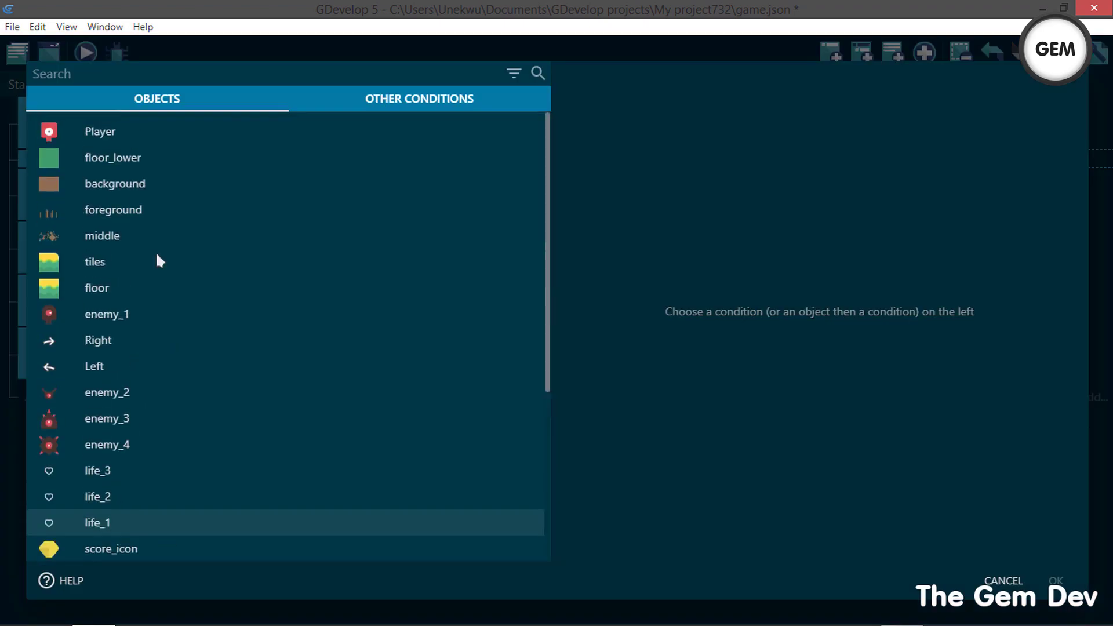
pyautogui.click(123, 139)
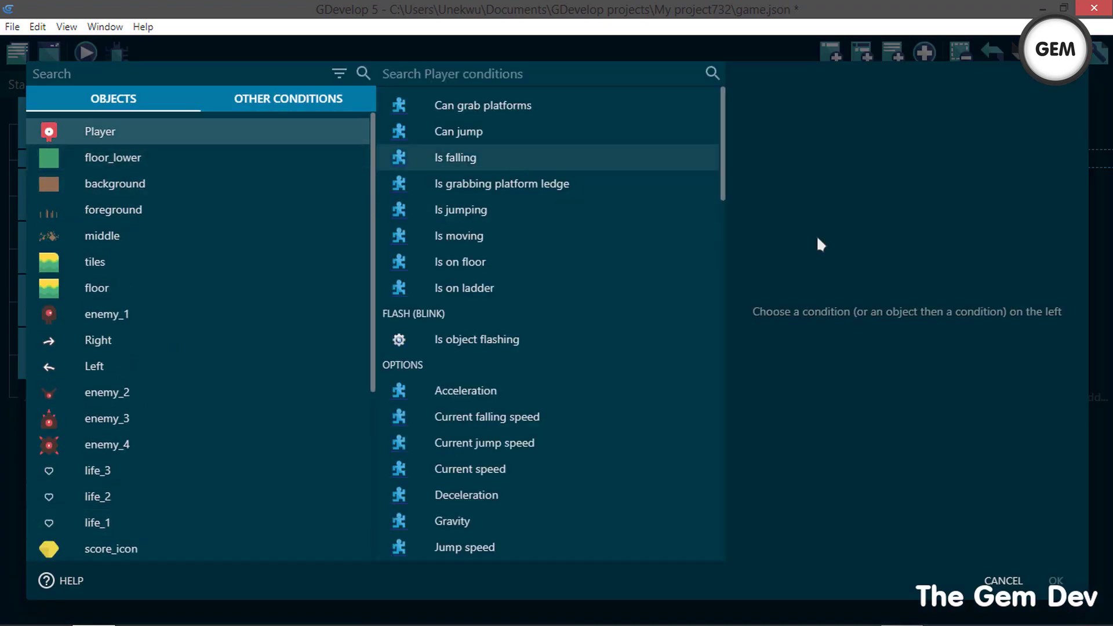
pyautogui.click(1001, 581)
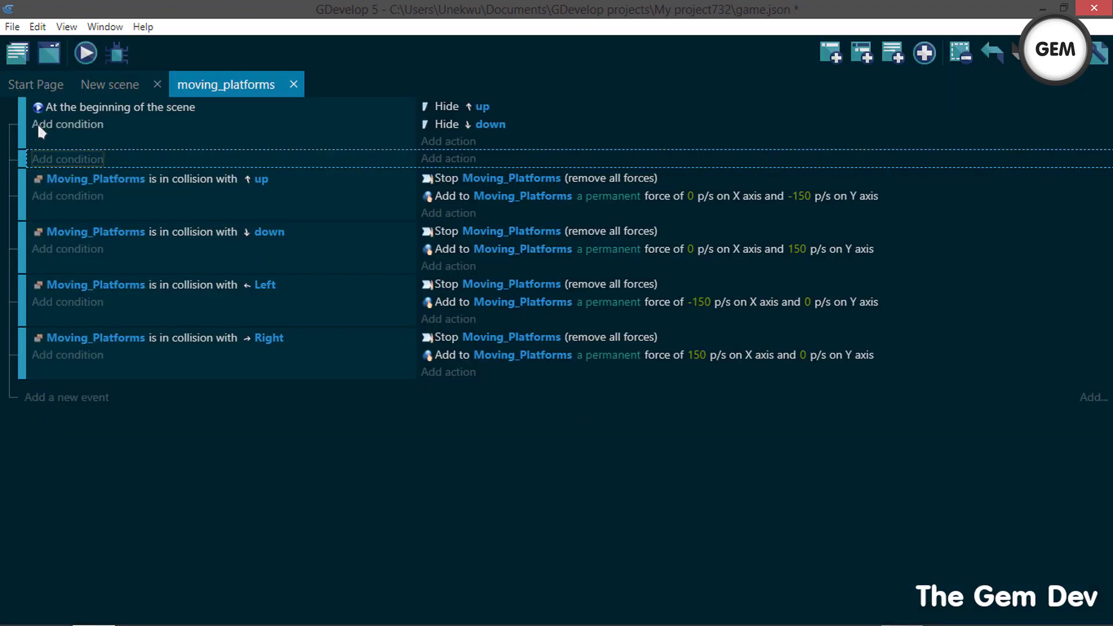
# - In New scene, create a new Sprite object and name it button
pyautogui.click(120, 89)
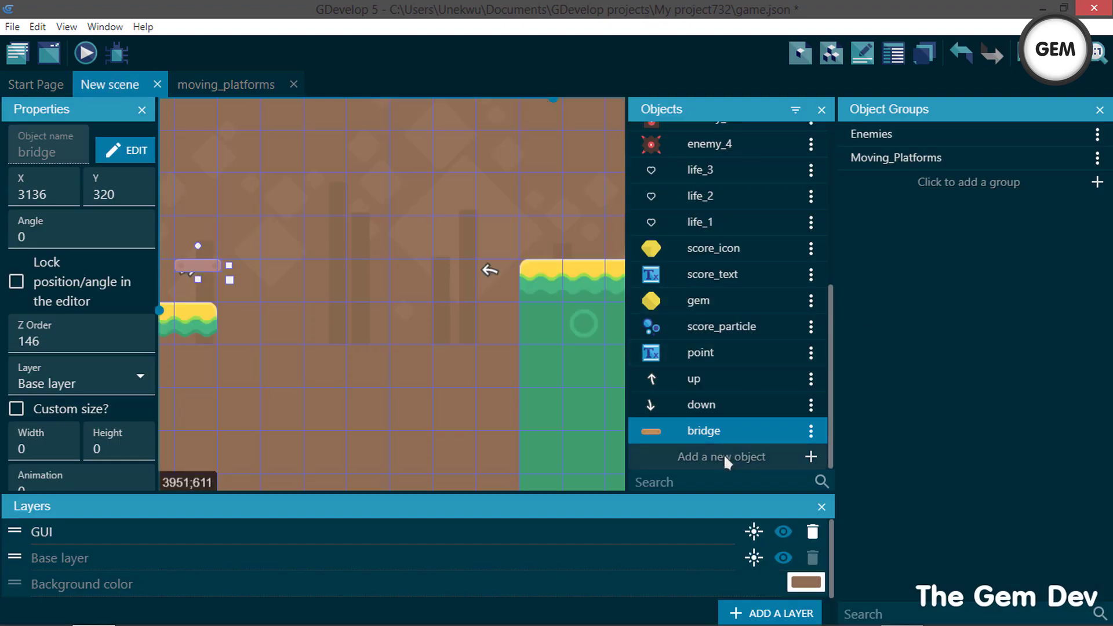
pyautogui.click(723, 454)
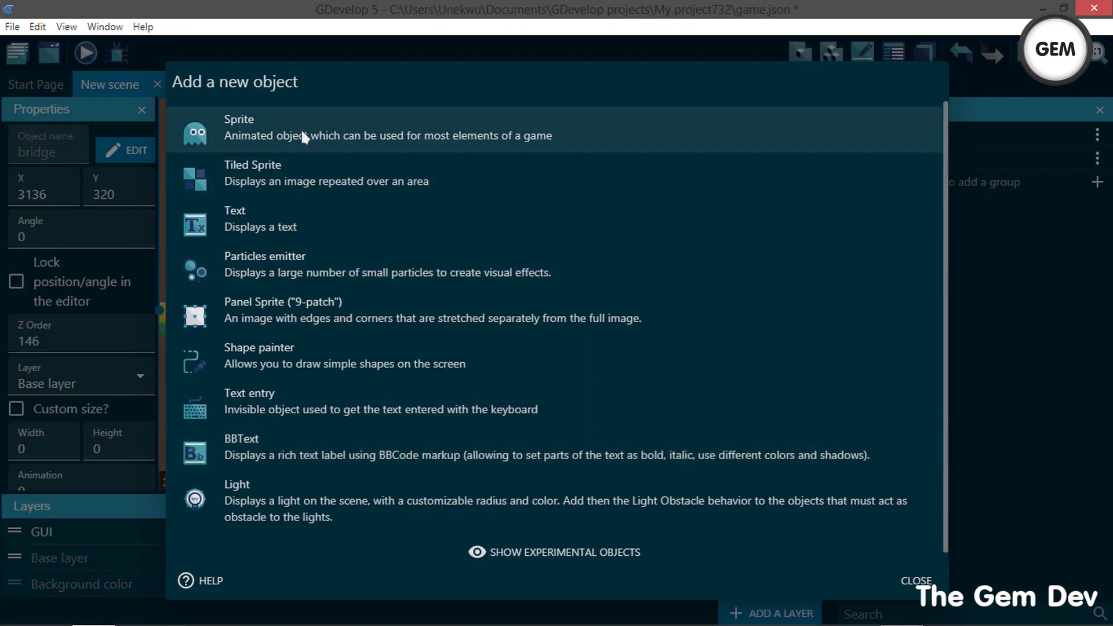
pyautogui.click(301, 127)
pyautogui.click(371, 304)
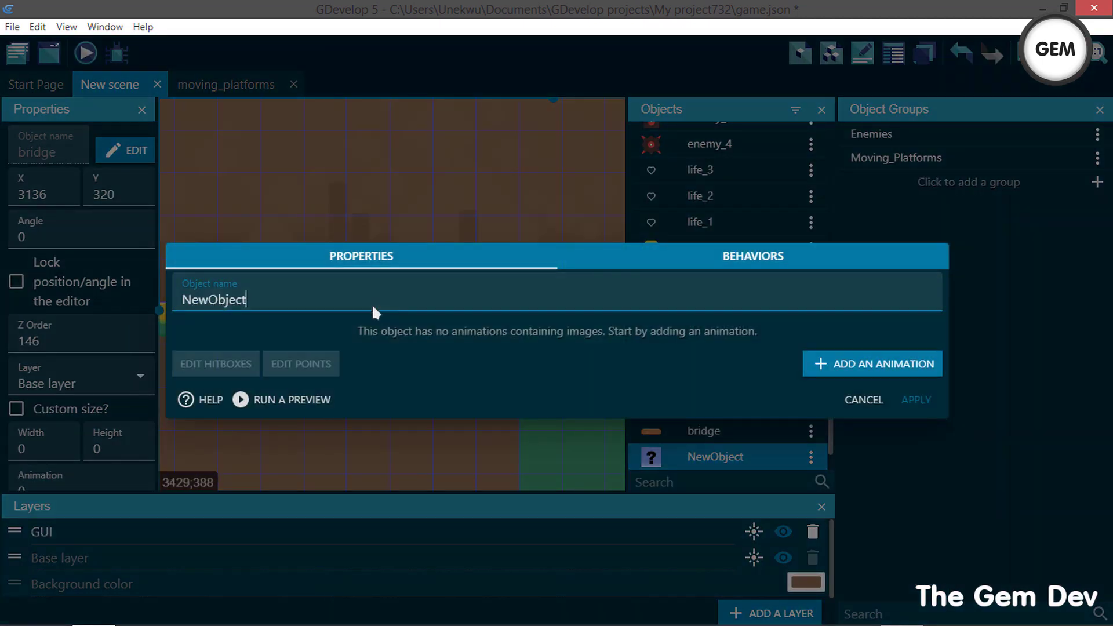
pyautogui.press('BackSpace')
pyautogui.press('BackSpace')
pyautogui.press('BackSpace')
pyautogui.press('BackSpace')
pyautogui.press('BackSpace')
pyautogui.press('BackSpace')
pyautogui.press('BackSpace')
pyautogui.press('BackSpace')
pyautogui.press('BackSpace')
pyautogui.write('button')
# - Add a first animation to the button object with the buttonGreen image from the Other folder
pyautogui.click(865, 365)
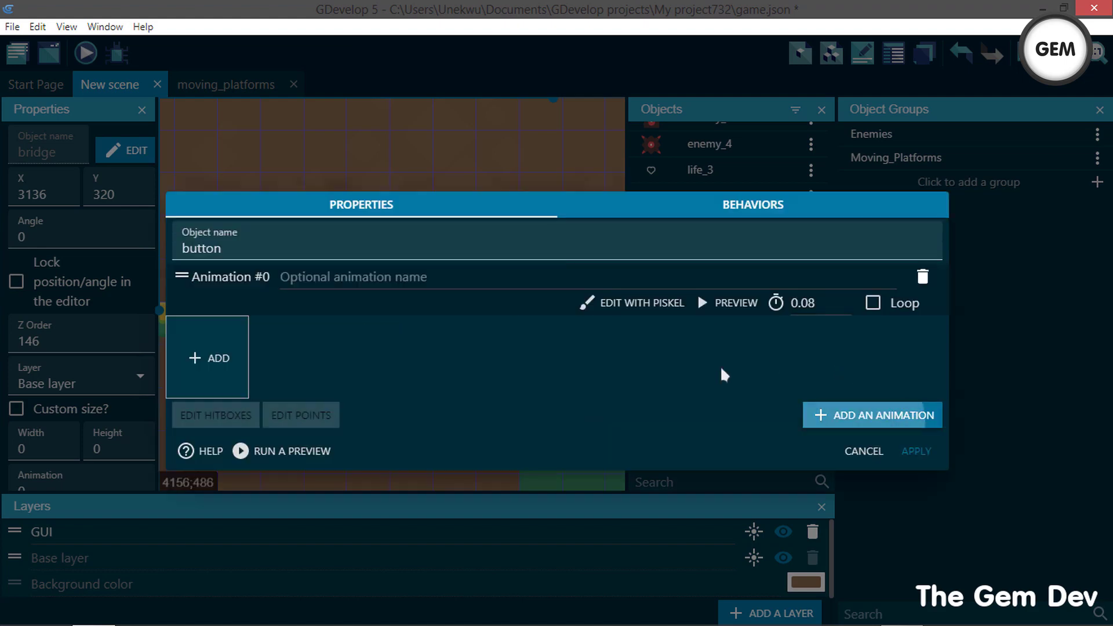
pyautogui.click(231, 357)
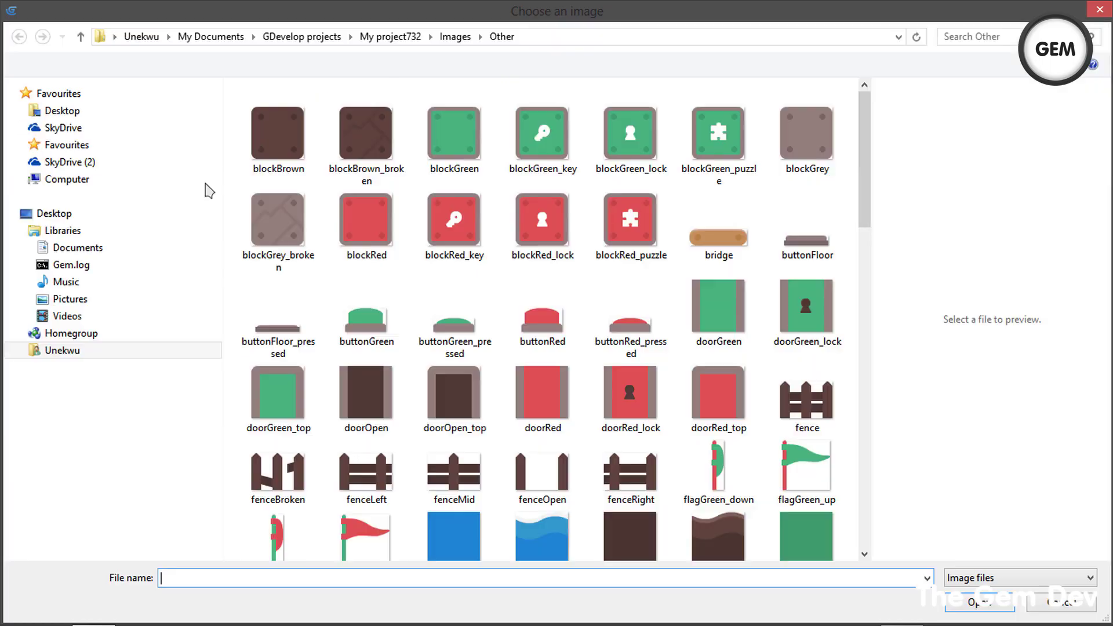
pyautogui.click(366, 319)
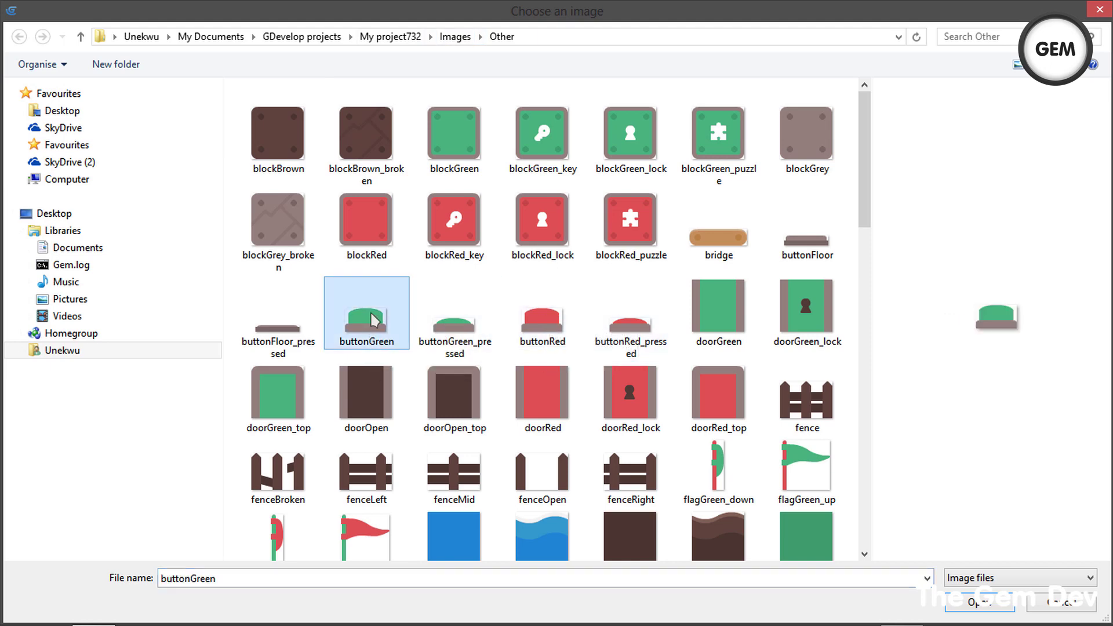
pyautogui.doubleClick(374, 320)
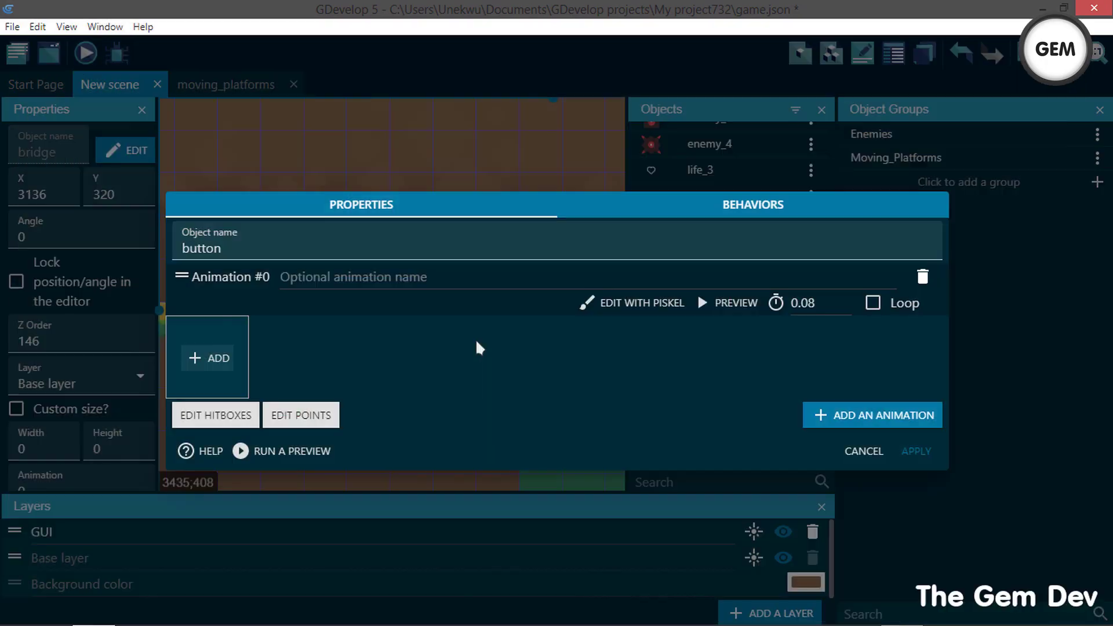
# - Add a second animation to the button object with the buttonGreen_pressed image
pyautogui.click(845, 416)
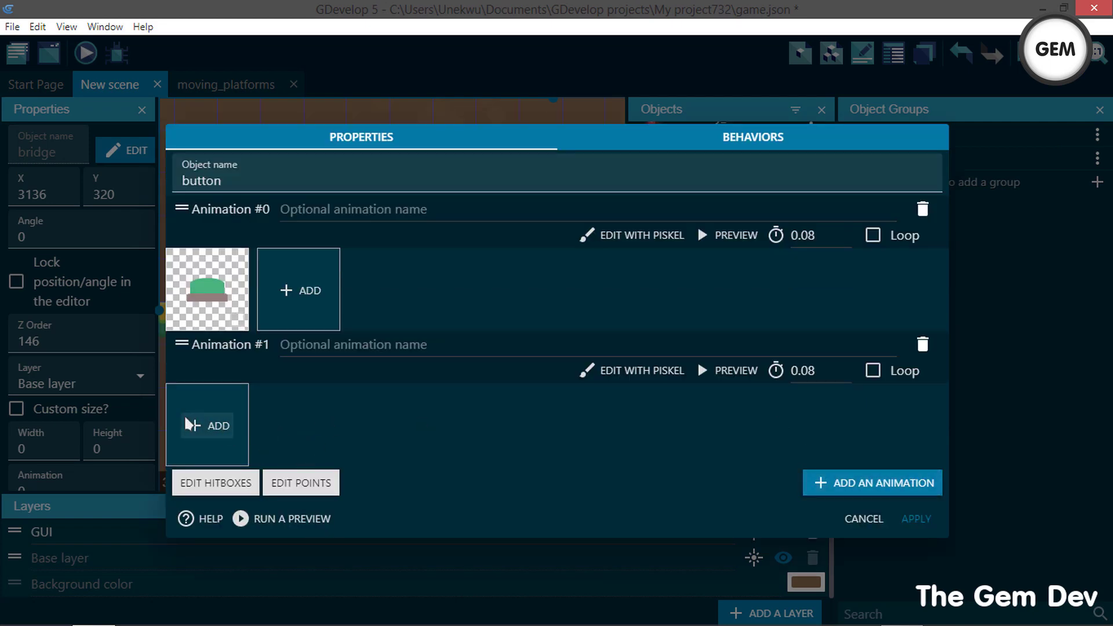
pyautogui.click(212, 429)
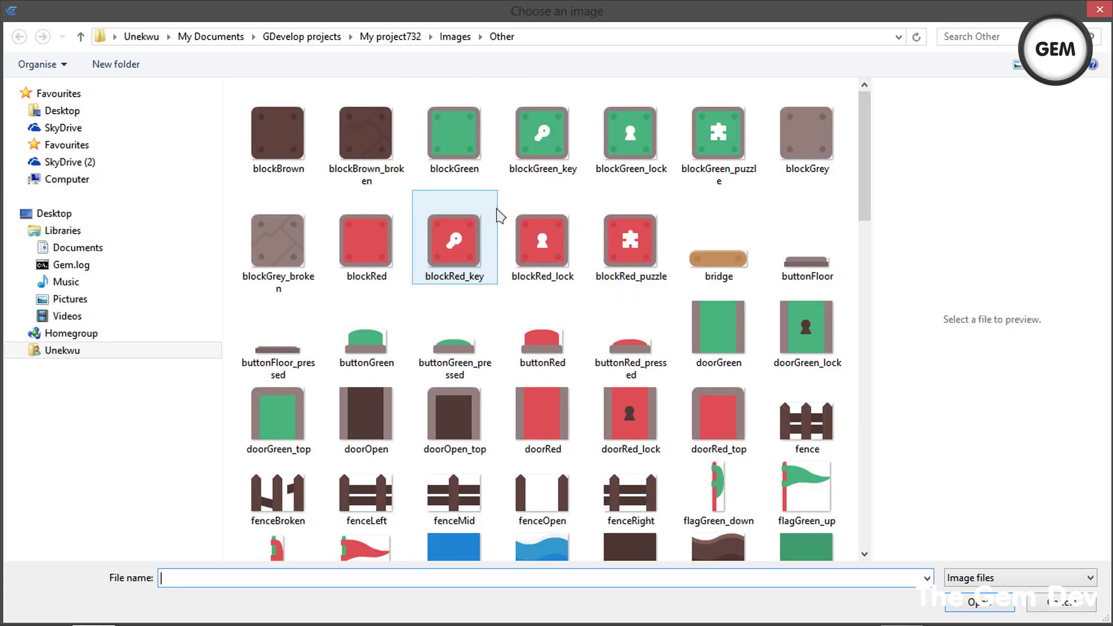
pyautogui.doubleClick(493, 357)
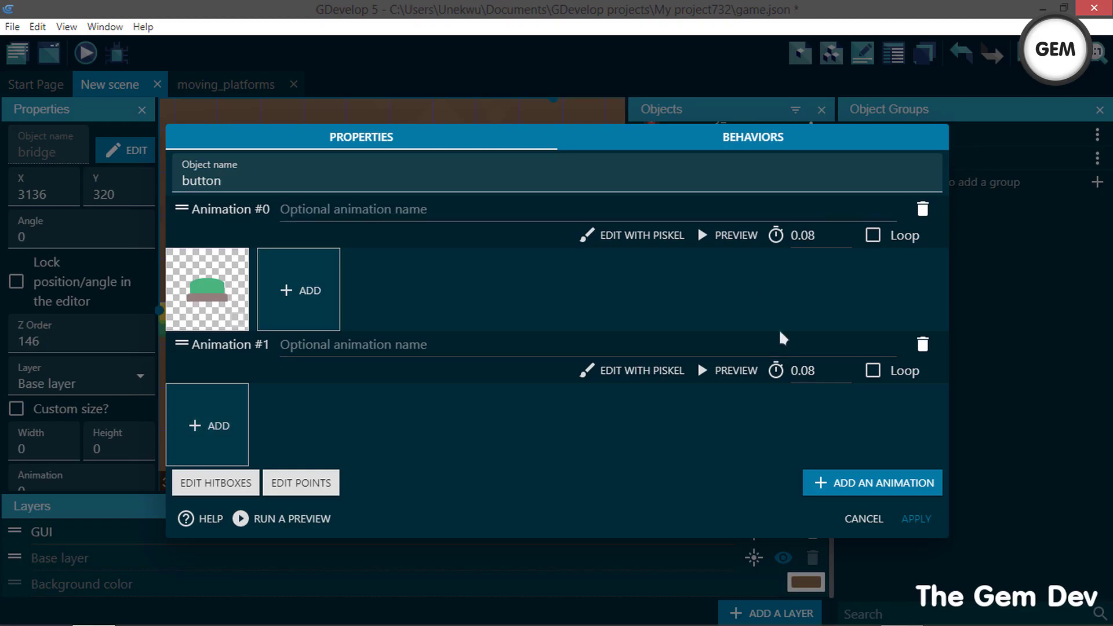
# - Apply the button object's animations and place one instance above the ground before the gap, at X 2752, Y 384
pyautogui.click(912, 517)
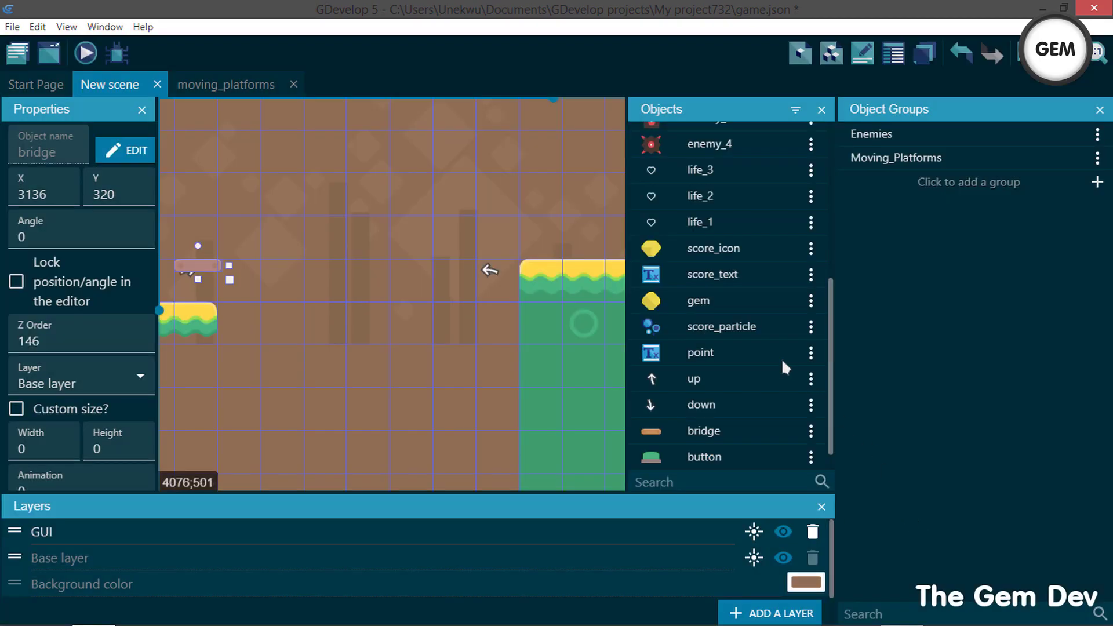
pyautogui.click(241, 394)
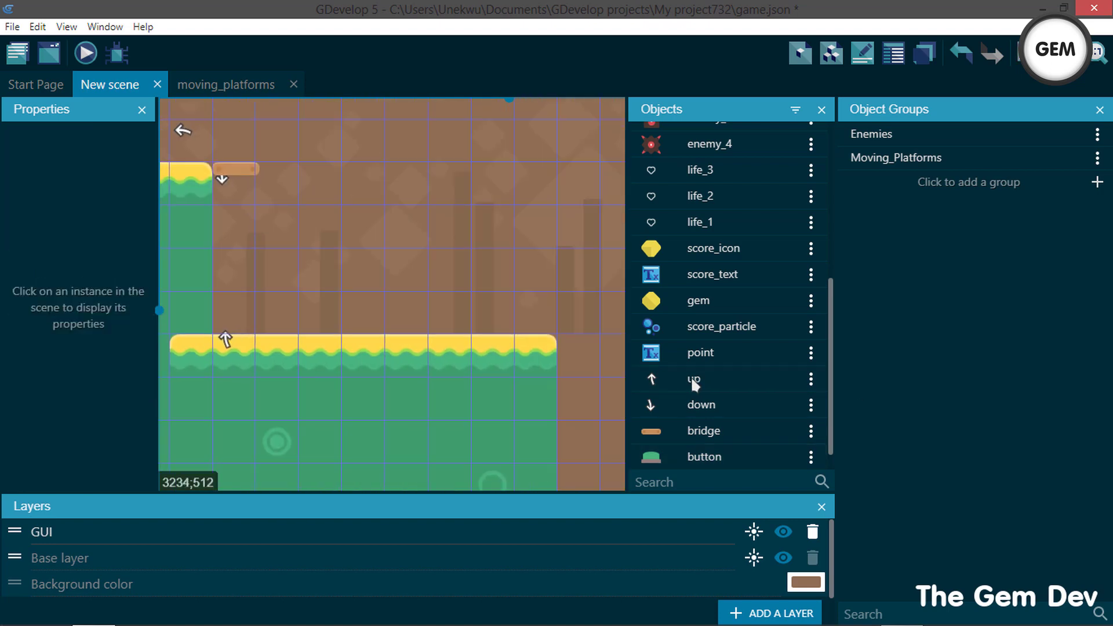
pyautogui.hscroll(-5, 505, 371)
pyautogui.moveTo(670, 456); pyautogui.dragTo(333, 303)
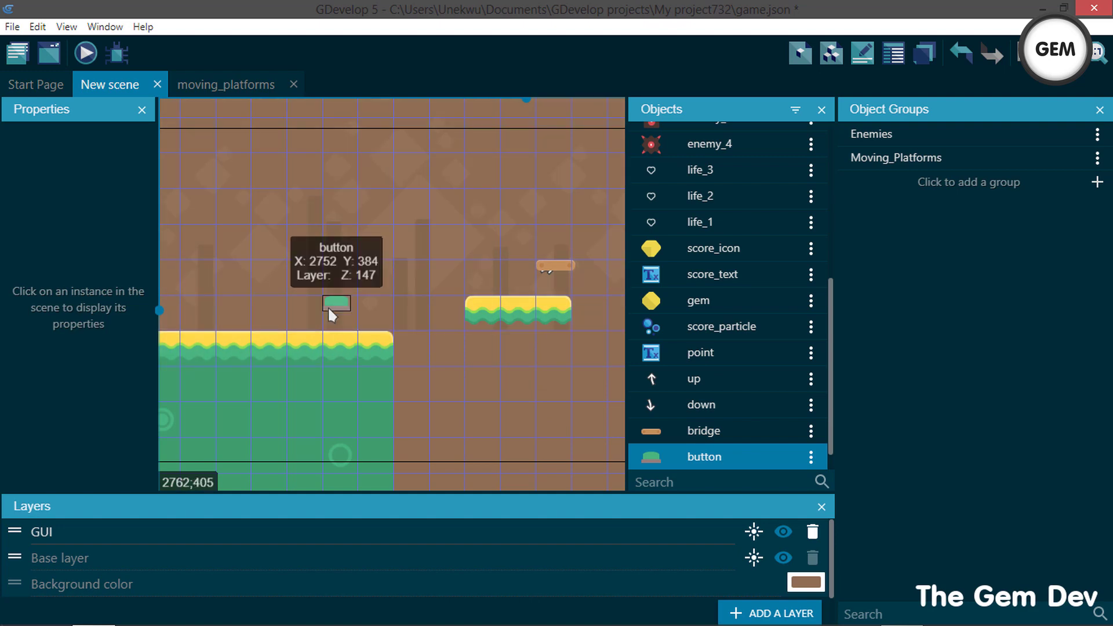
# - Set the Origin point's Y to 28 for the button object's Animation #0
pyautogui.click(335, 305)
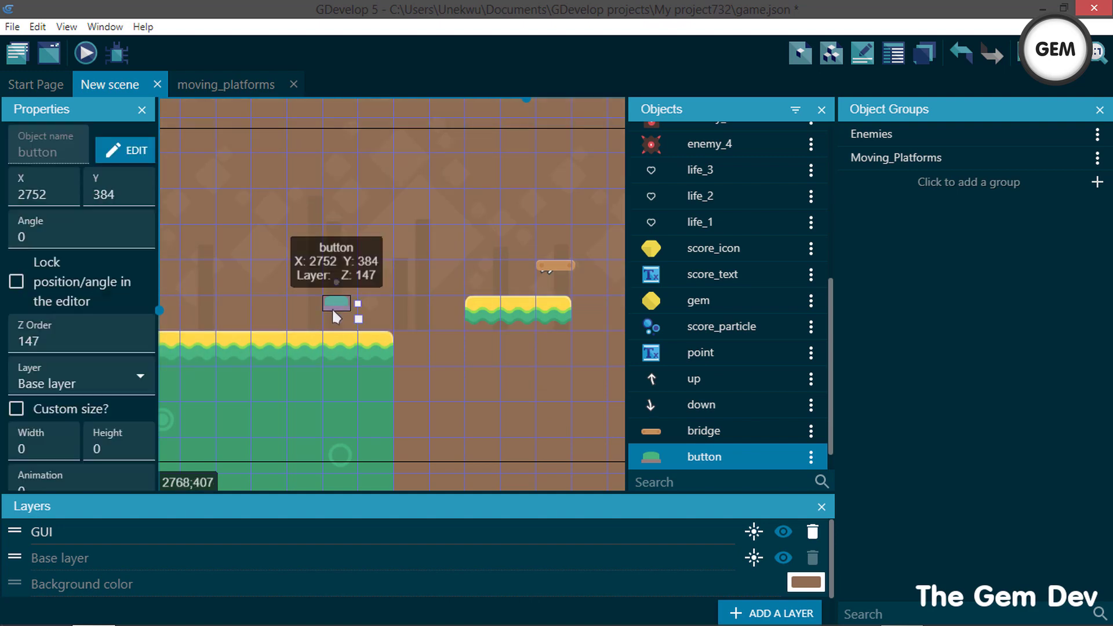
pyautogui.doubleClick(342, 306)
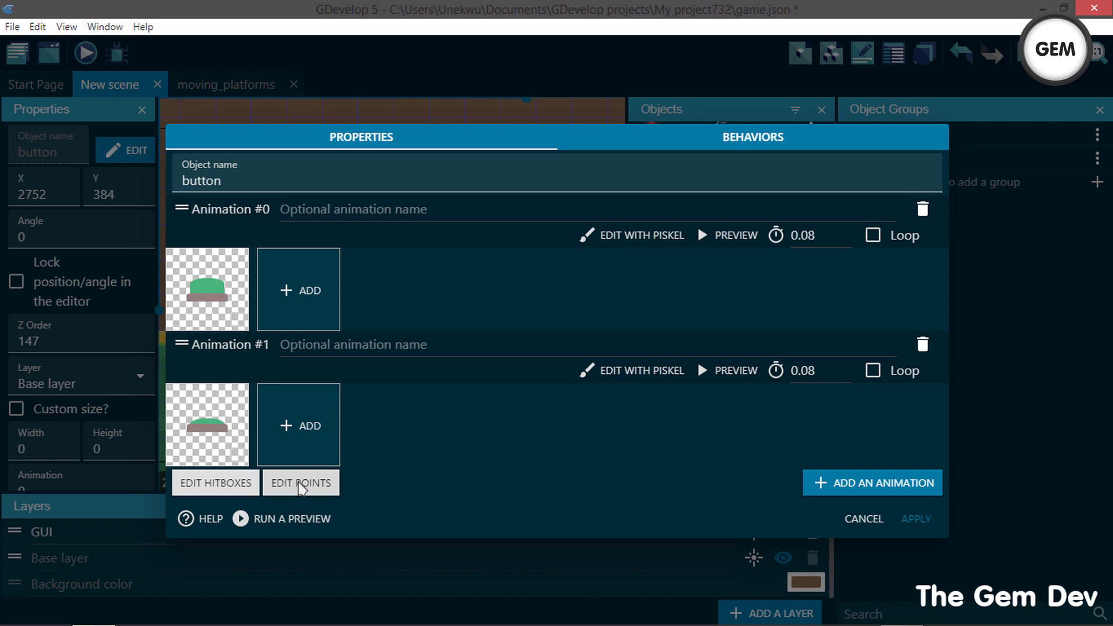
pyautogui.click(301, 485)
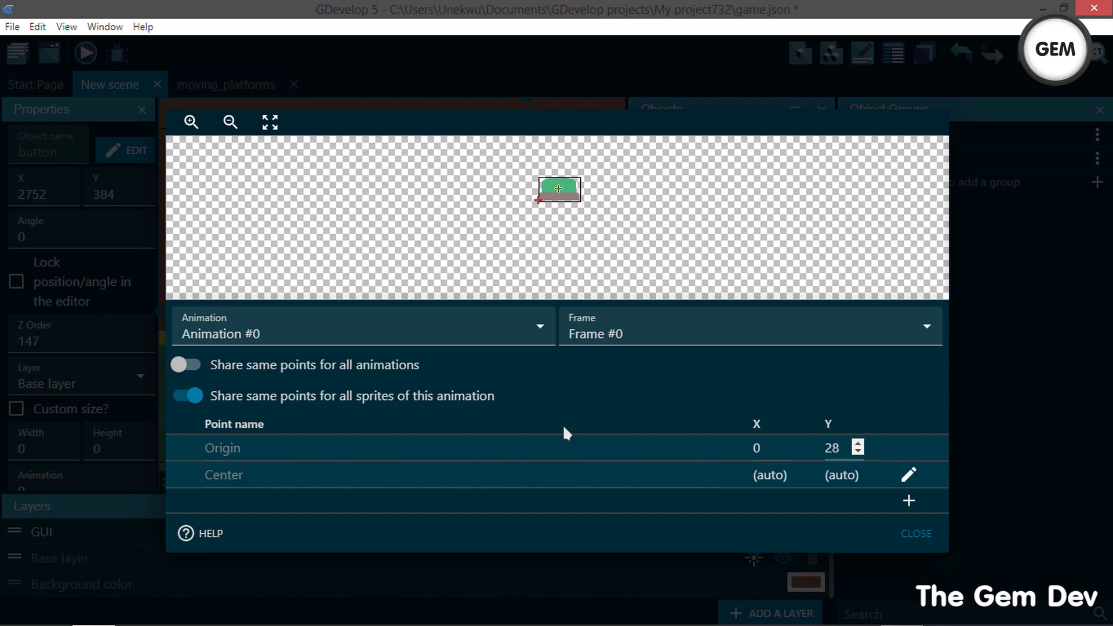
# - Set the Origin point's Y to 17 for the button's Animation #1 and apply the object changes
pyautogui.click(324, 328)
pyautogui.click(298, 374)
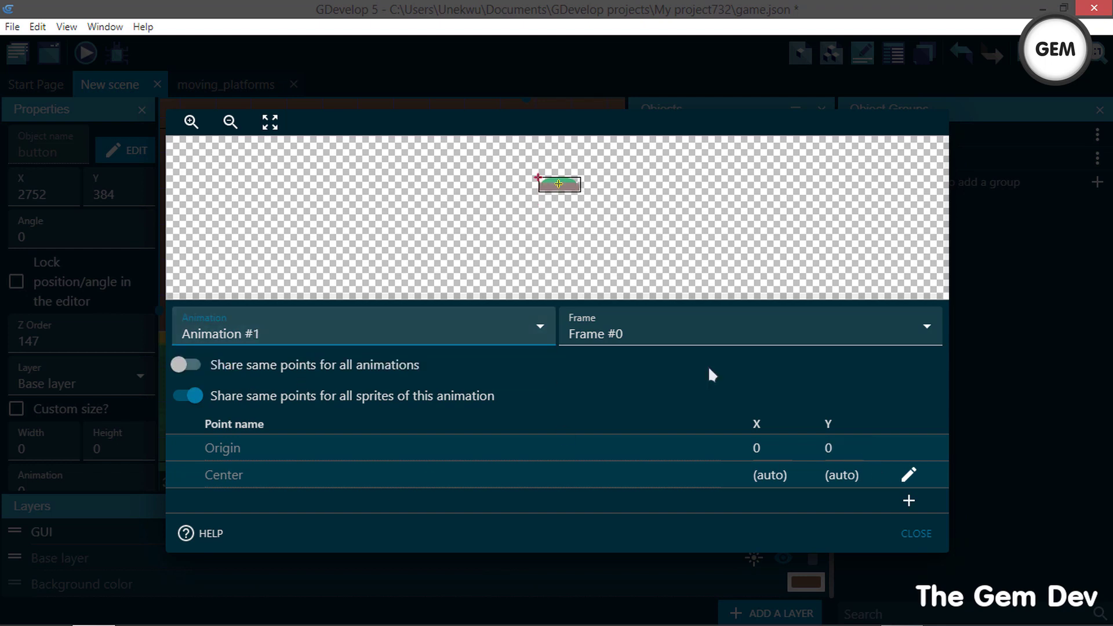
pyautogui.click(828, 446)
pyautogui.press('BackSpace')
pyautogui.write('5')
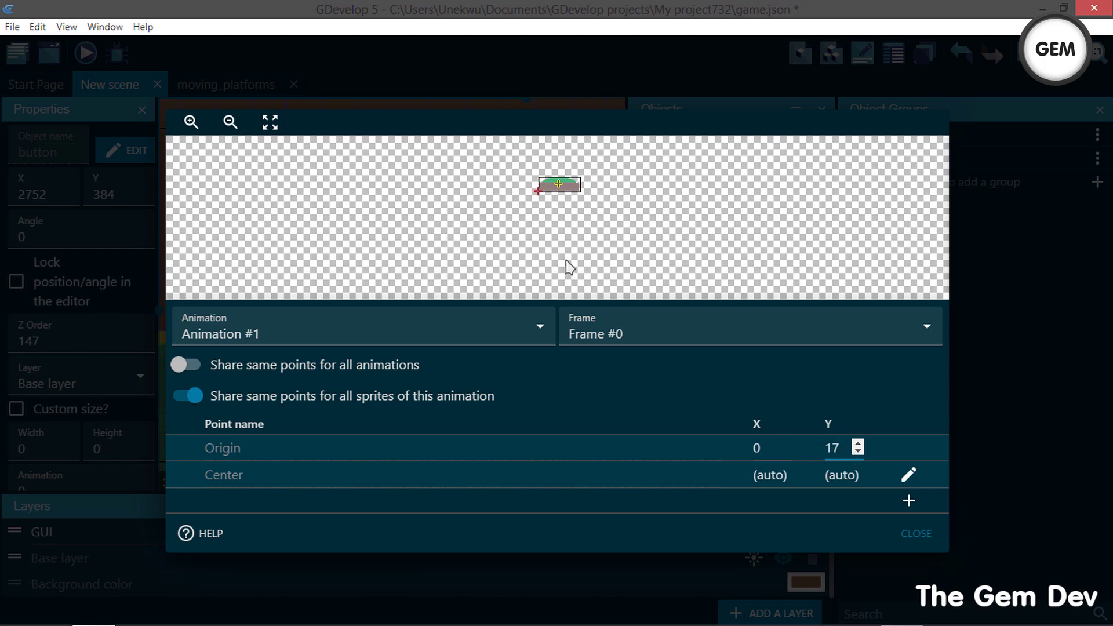
pyautogui.click(927, 532)
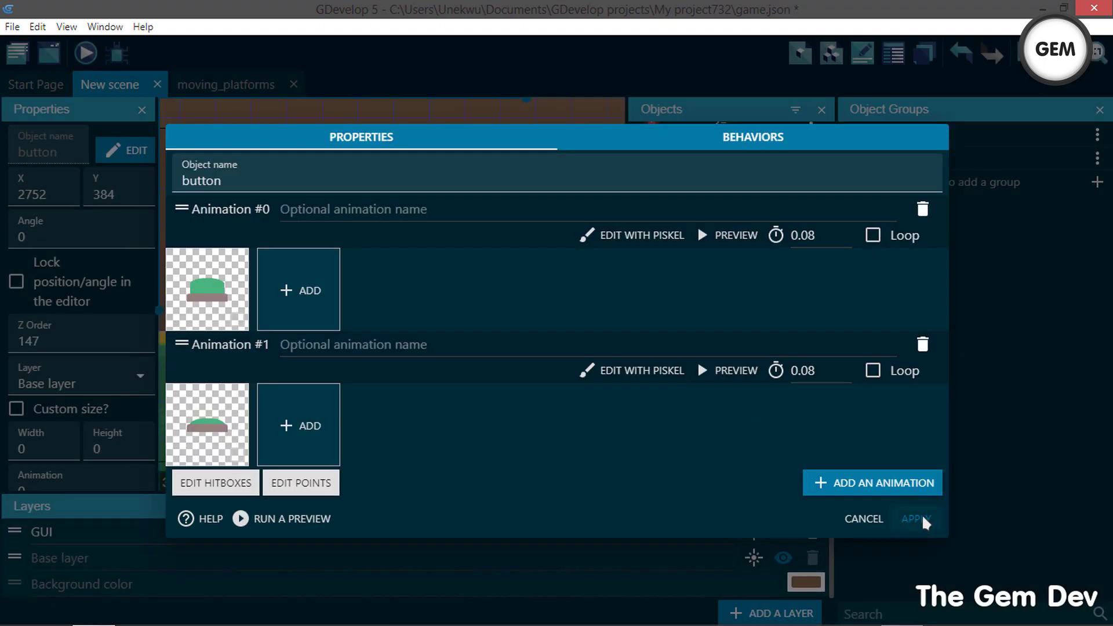
pyautogui.click(914, 518)
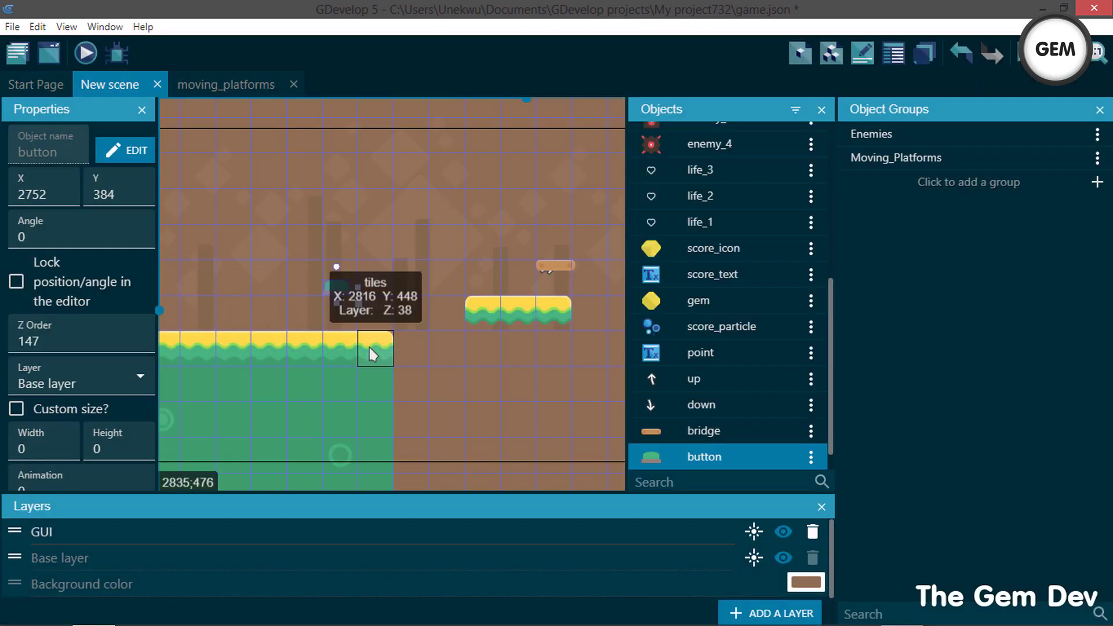
pyautogui.click(347, 339)
pyautogui.moveTo(347, 350); pyautogui.dragTo(358, 371)
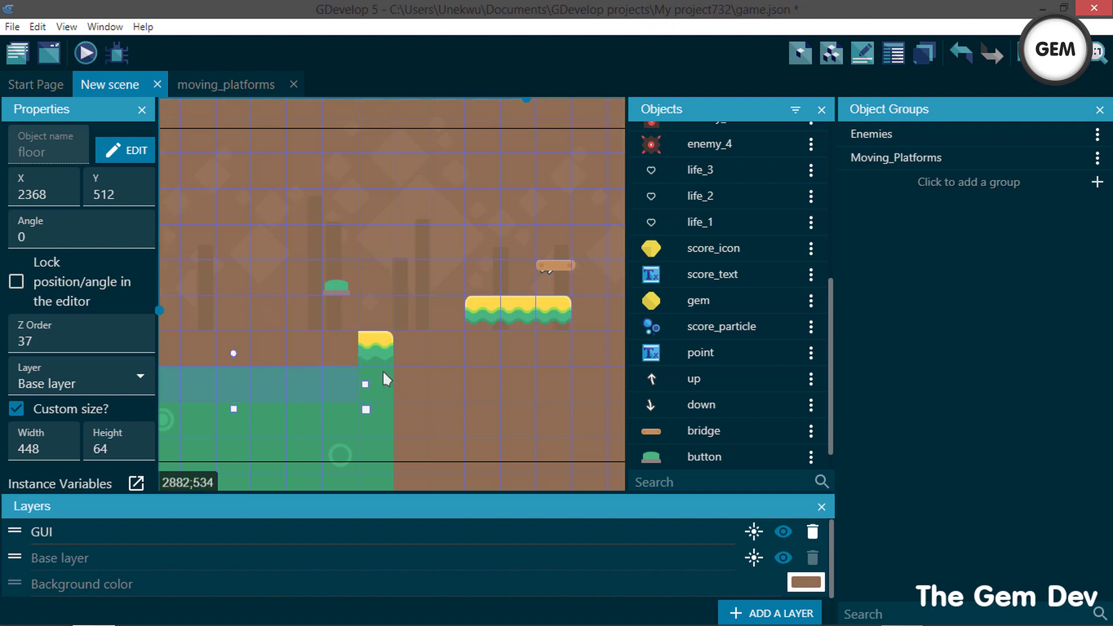
pyautogui.hotkey('ctrl', 'z')
pyautogui.click(334, 278)
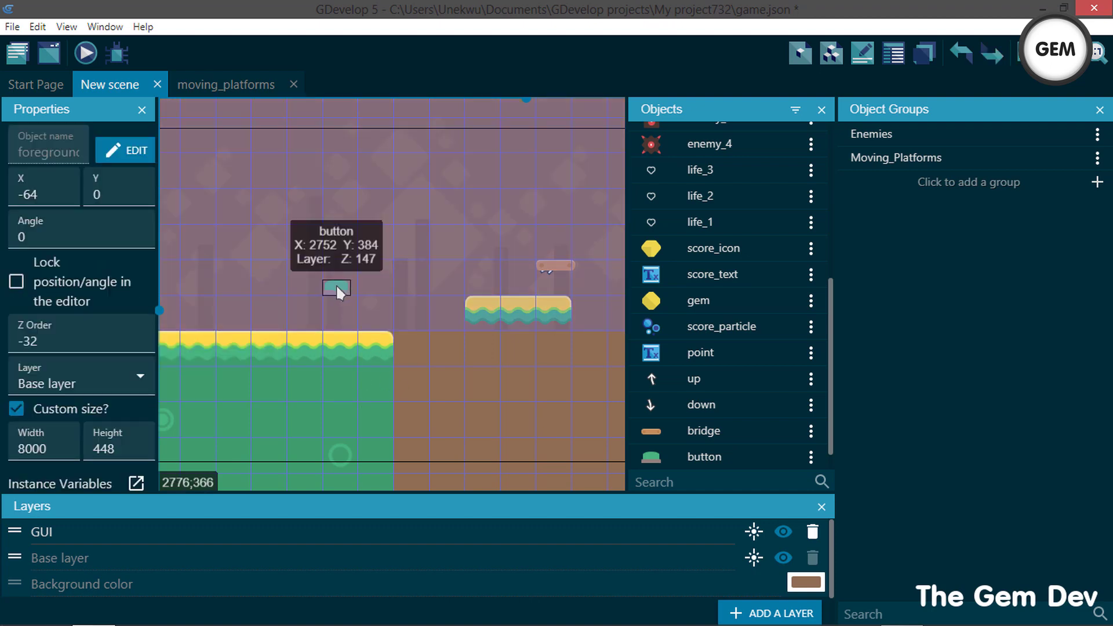
pyautogui.doubleClick(336, 289)
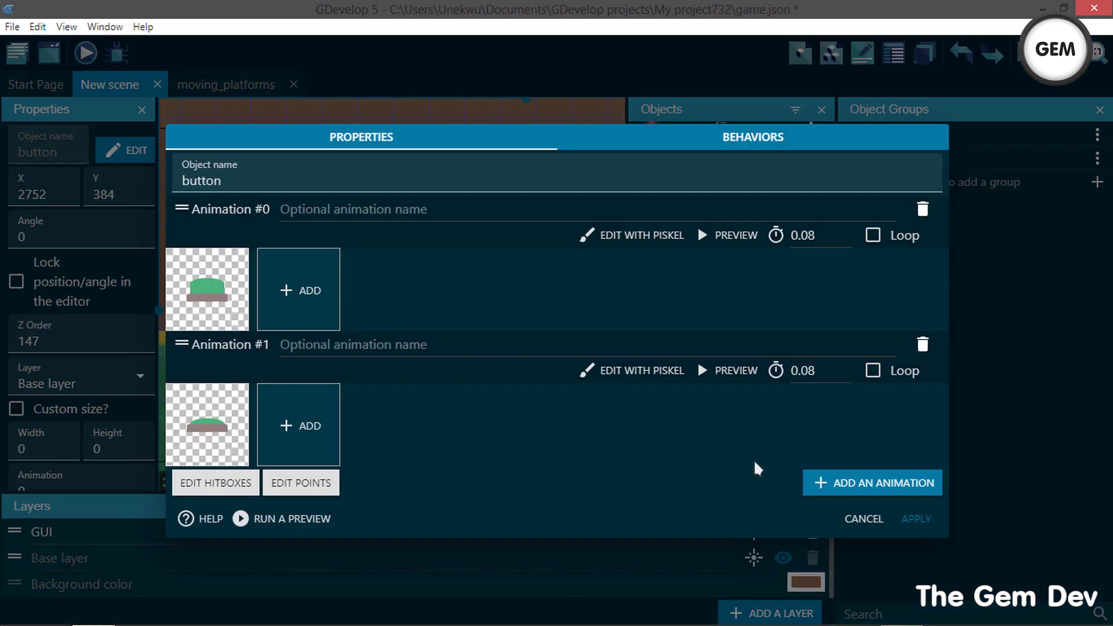
pyautogui.click(861, 519)
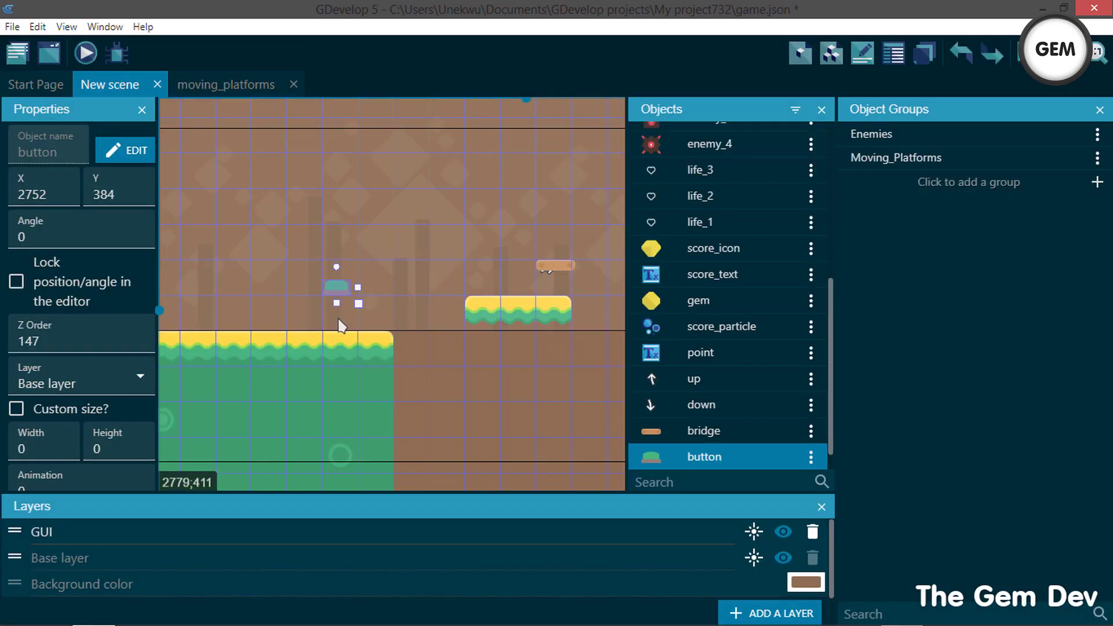
# - Move the button instance down to Y 448 so it sits on the ground
pyautogui.moveTo(338, 288); pyautogui.dragTo(340, 322)
pyautogui.scroll(-2, 440, 353)
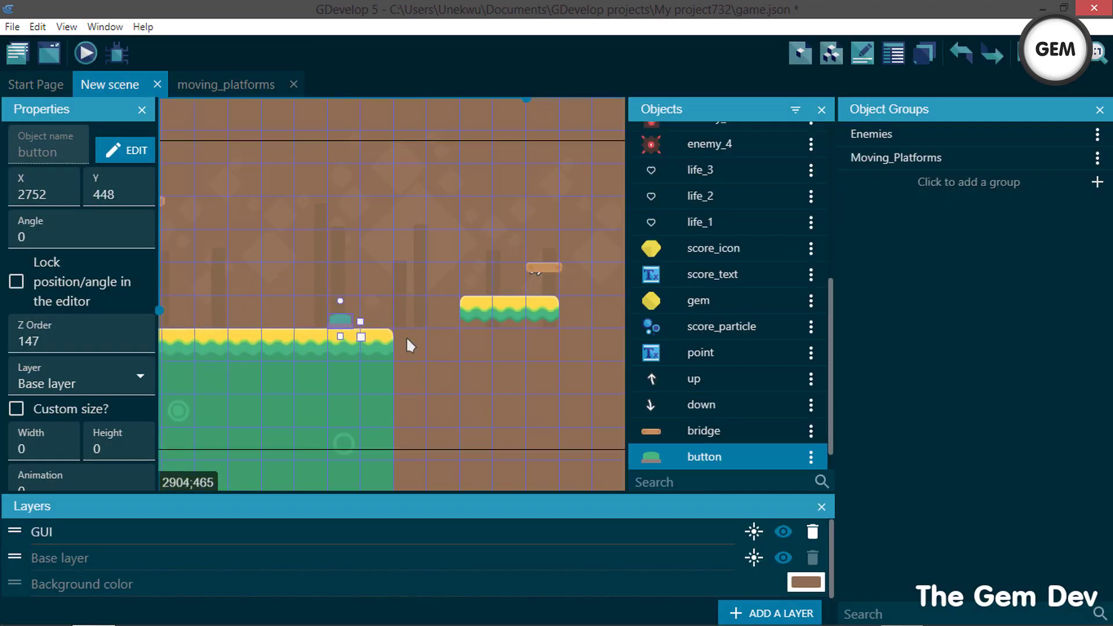
pyautogui.scroll(-3, 360, 324)
pyautogui.scroll(1, 357, 326)
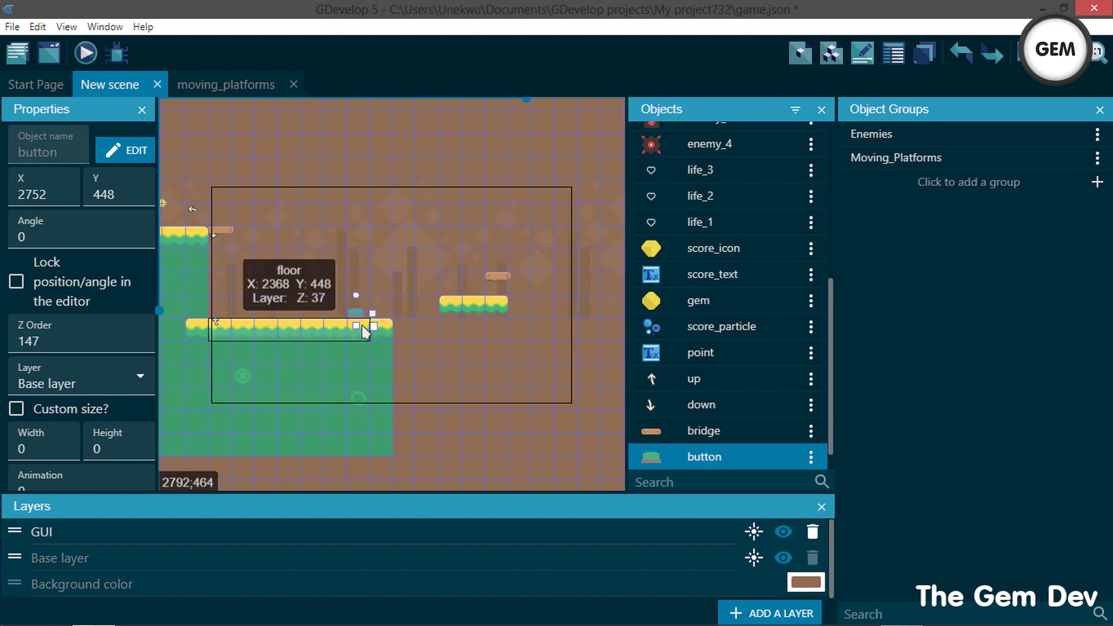
# - In moving_platforms, add a Collision condition between Player and button to the empty event
pyautogui.click(223, 84)
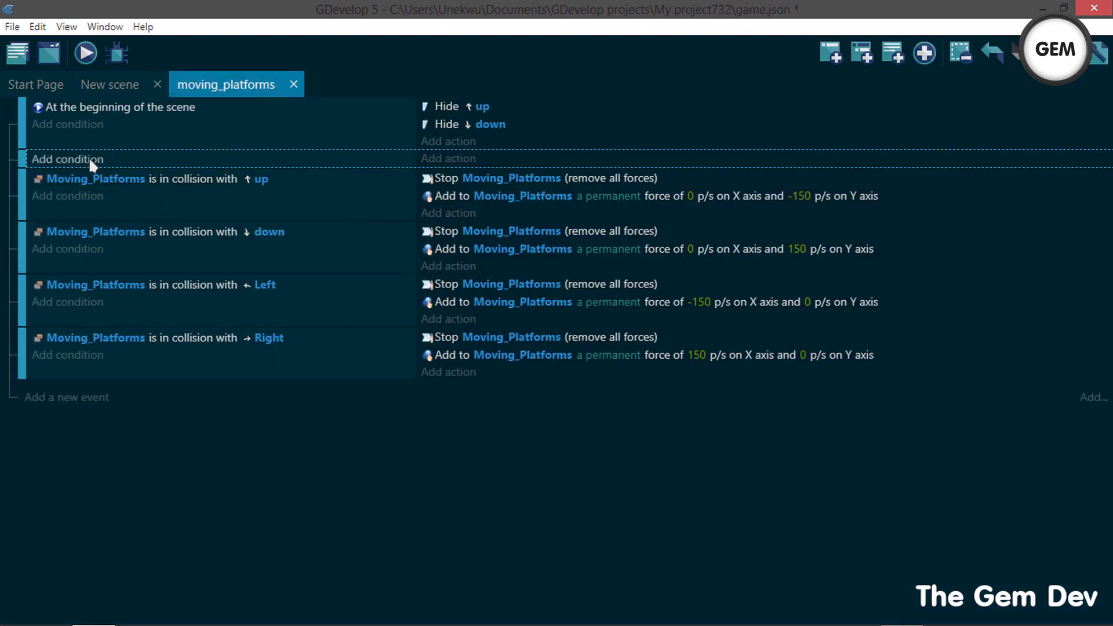
pyautogui.click(84, 157)
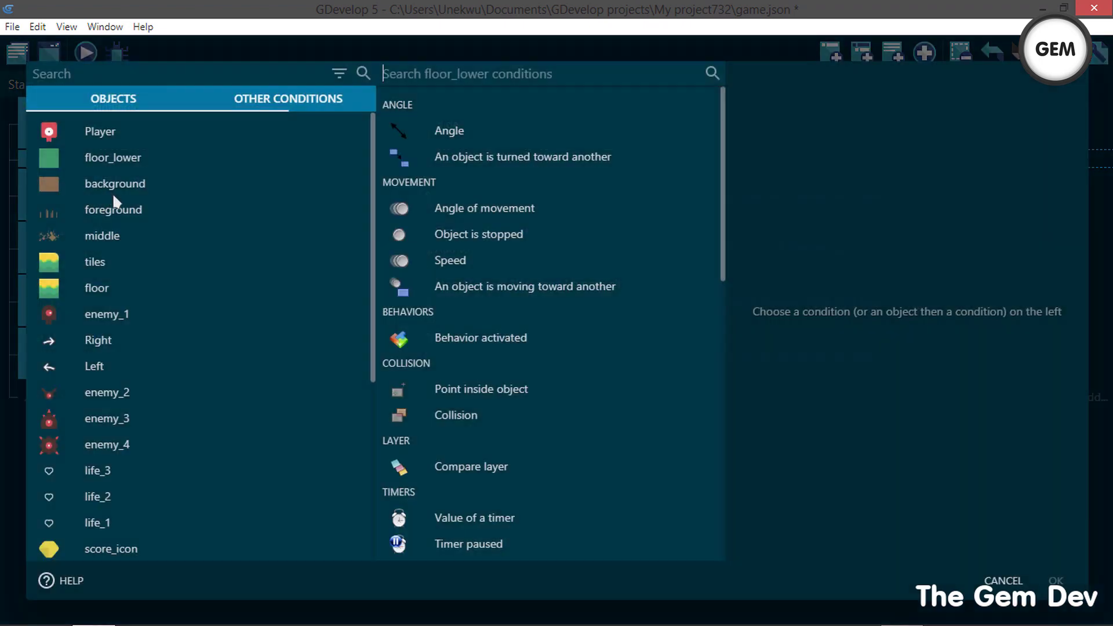
pyautogui.click(143, 129)
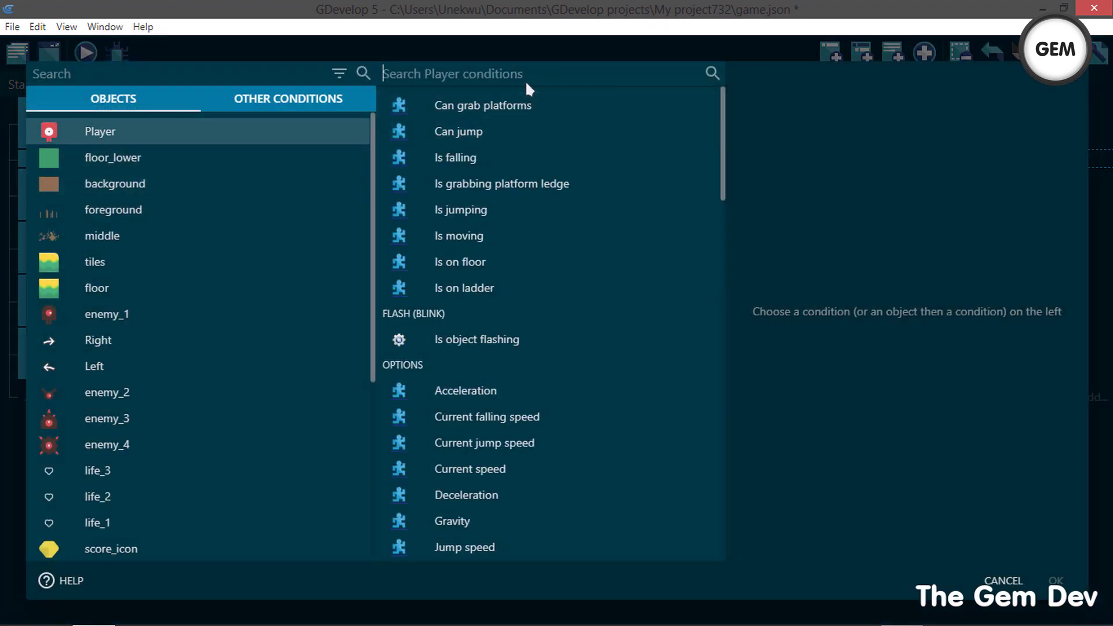
pyautogui.write('coll')
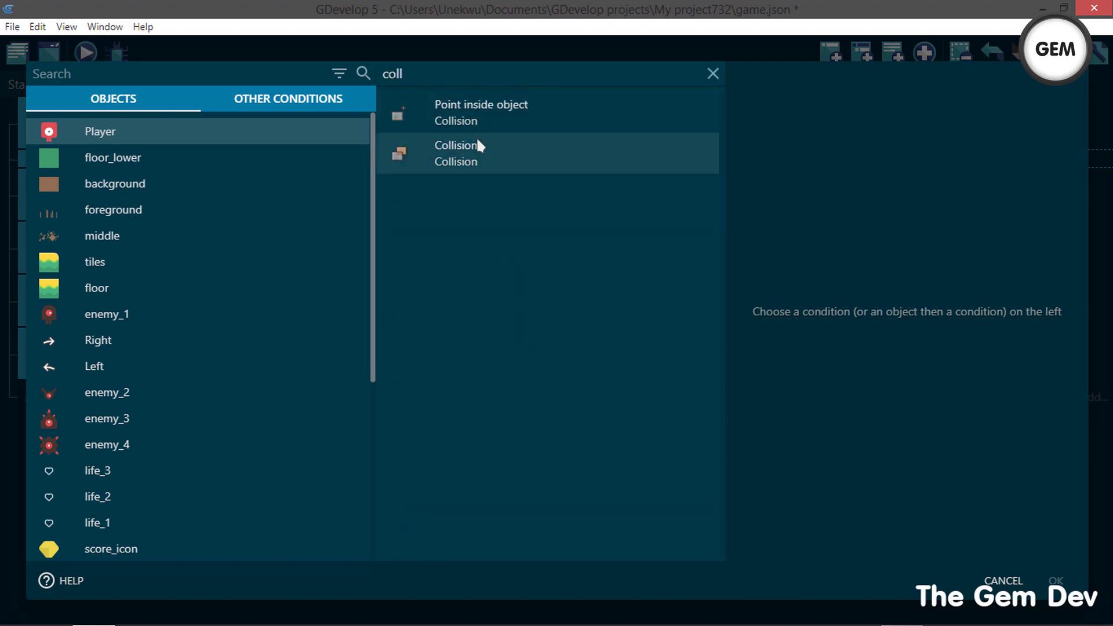
pyautogui.click(477, 145)
pyautogui.scroll(-10, 857, 245)
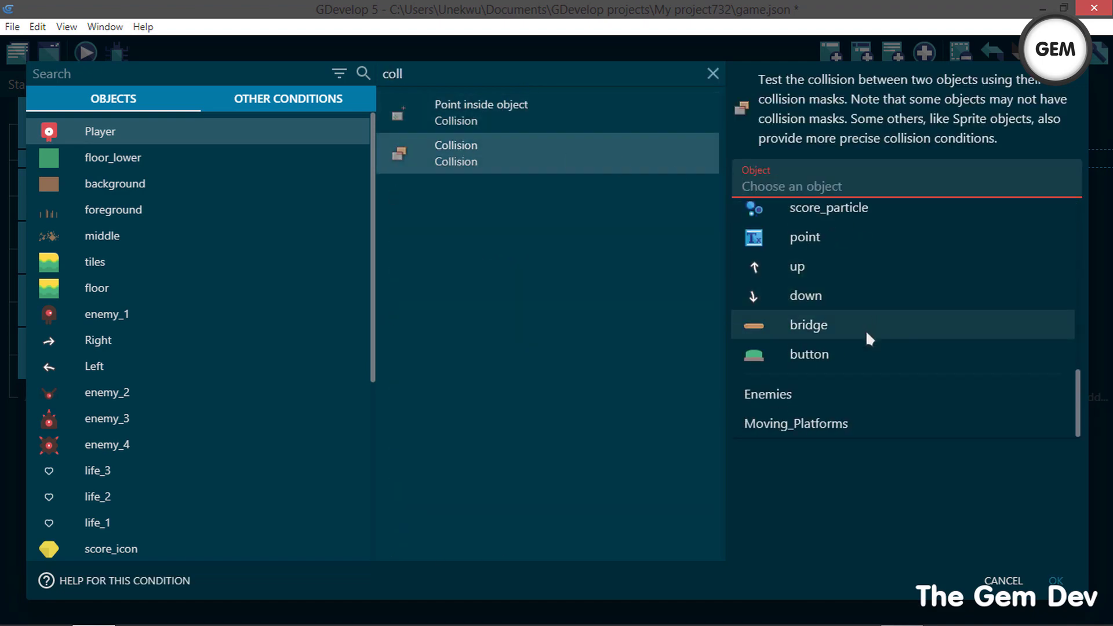
pyautogui.click(829, 355)
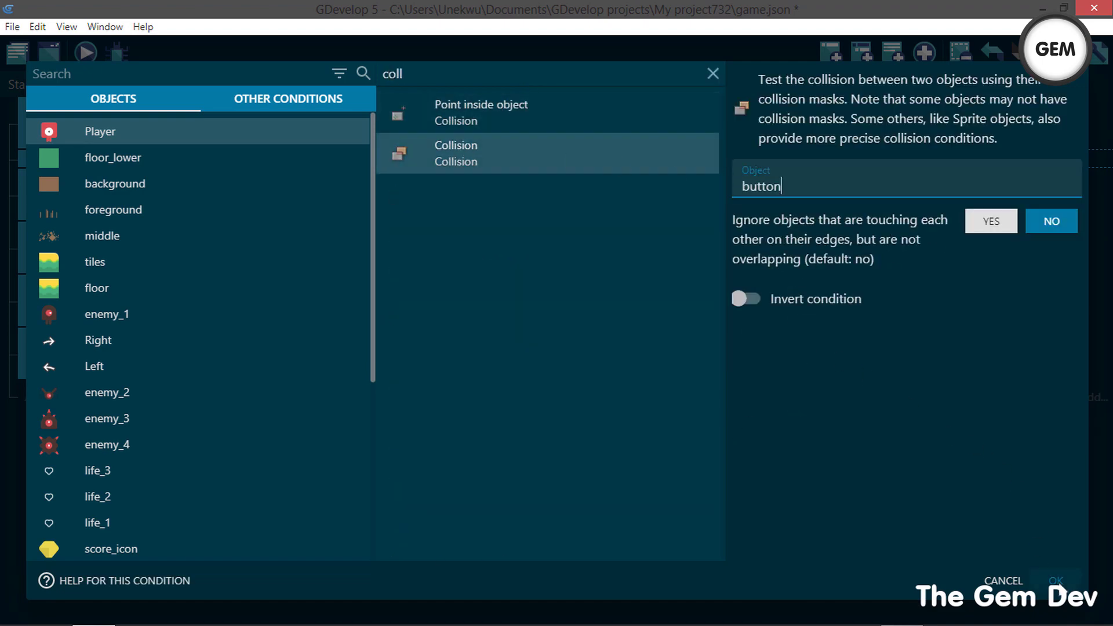
pyautogui.click(1060, 584)
# - Add an action to the Player and button collision event that sets the button's animation number to 1
pyautogui.click(447, 159)
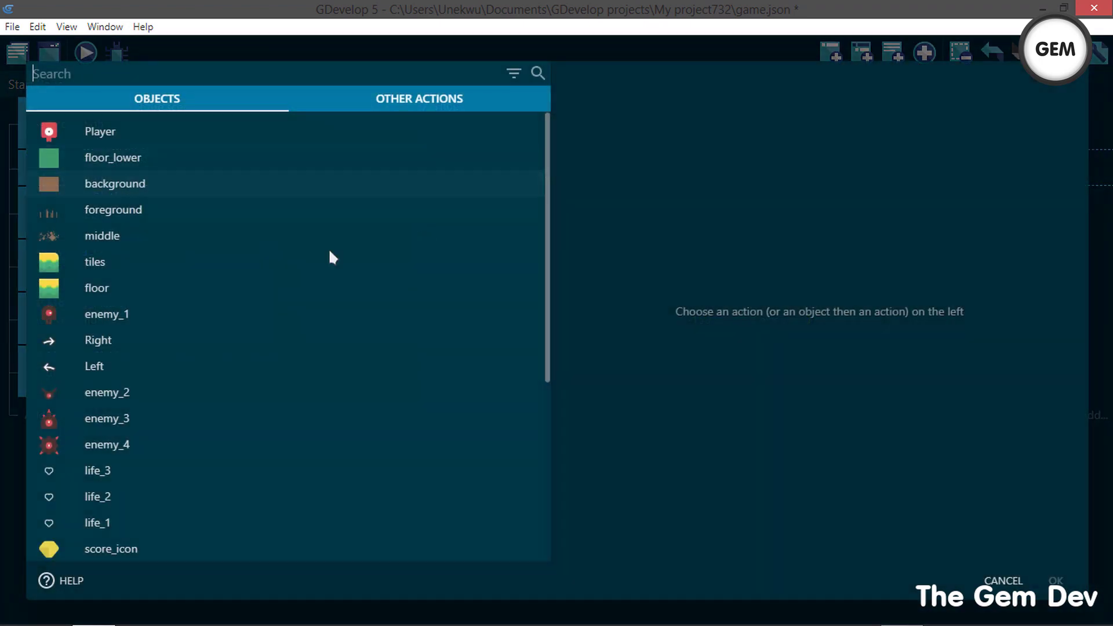
pyautogui.scroll(-5, 147, 316)
pyautogui.click(95, 462)
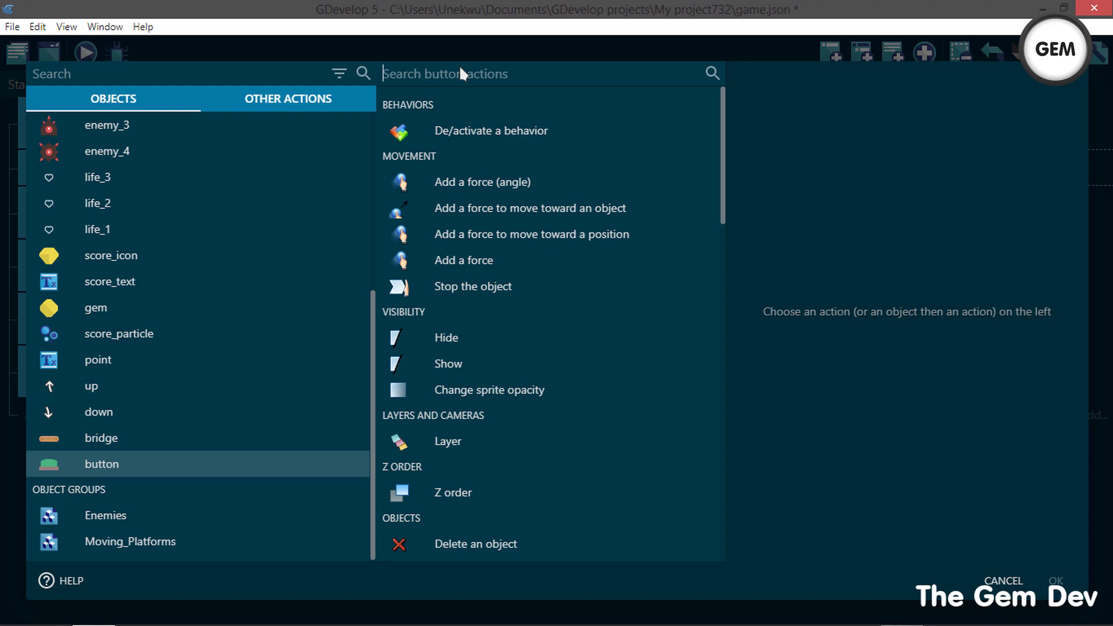
pyautogui.write('anim')
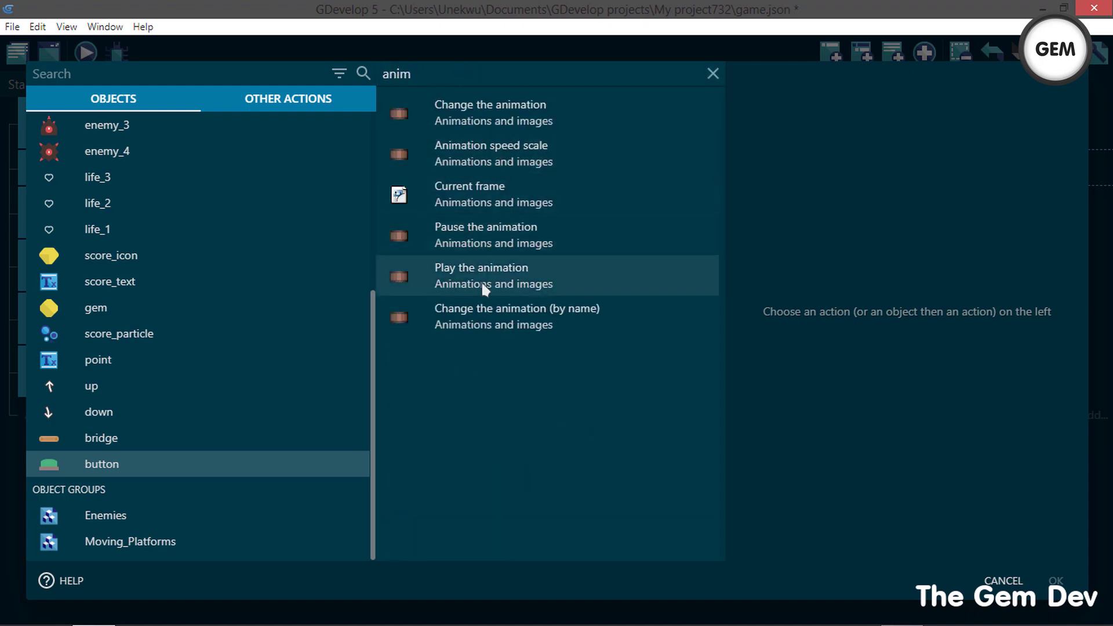
pyautogui.click(489, 116)
pyautogui.click(772, 141)
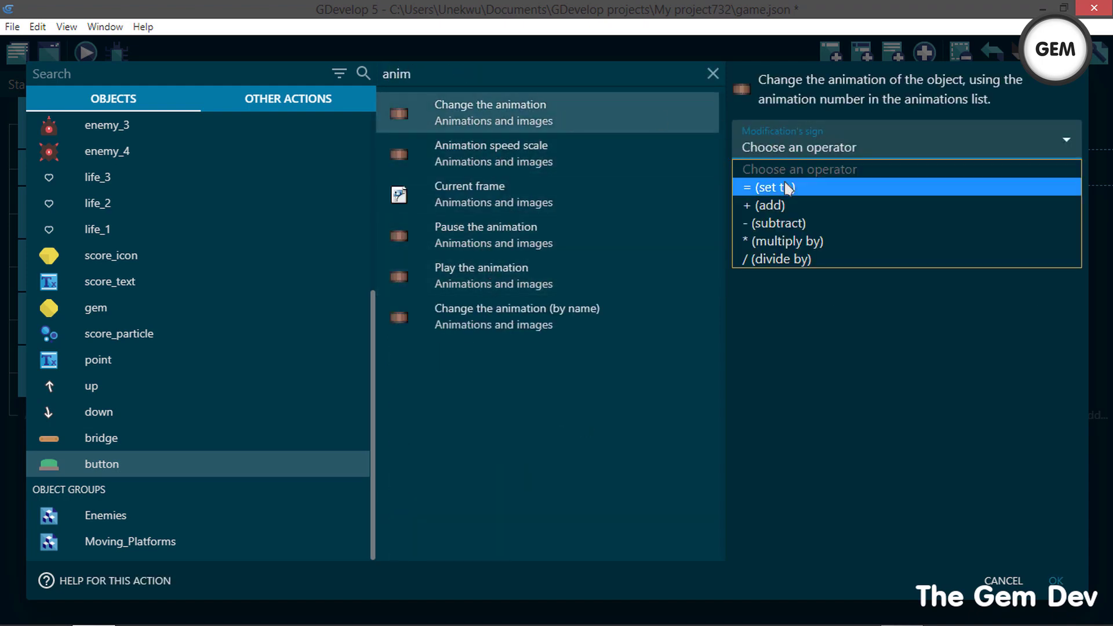
pyautogui.click(785, 186)
pyautogui.click(822, 184)
pyautogui.write('1')
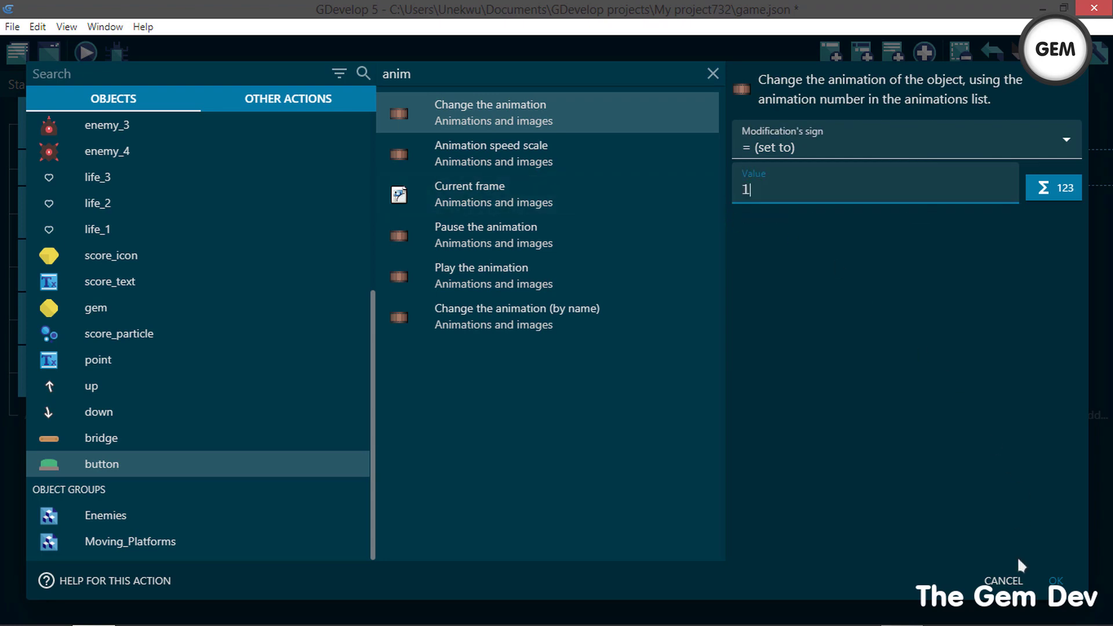
pyautogui.click(1056, 581)
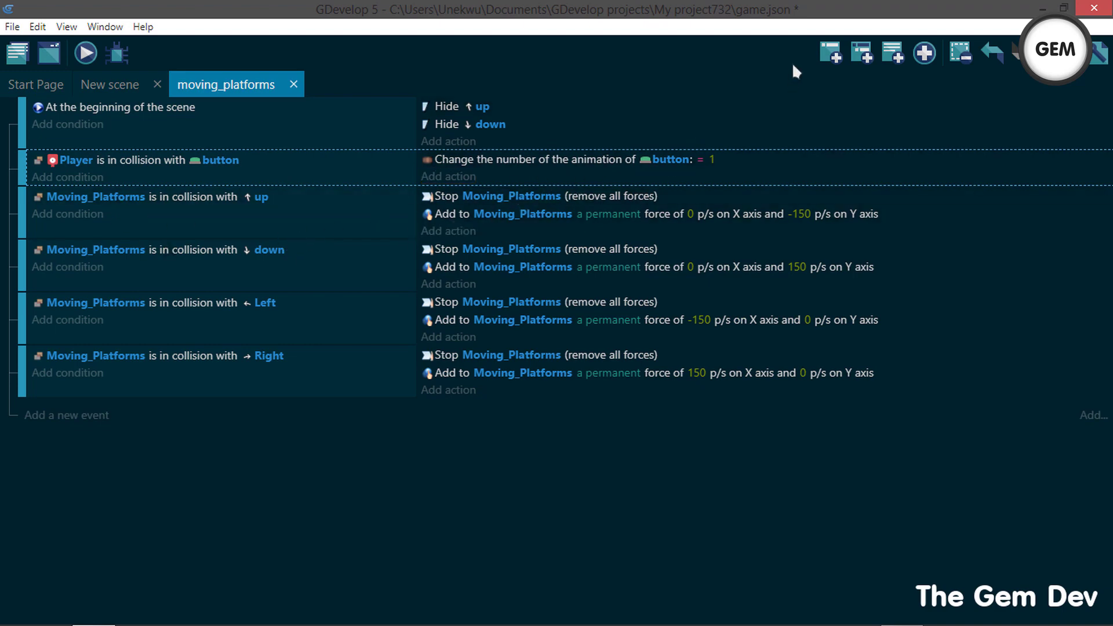
# - Add an event below the Player and button collision event with the condition that the button's current animation number equals 1
pyautogui.click(832, 54)
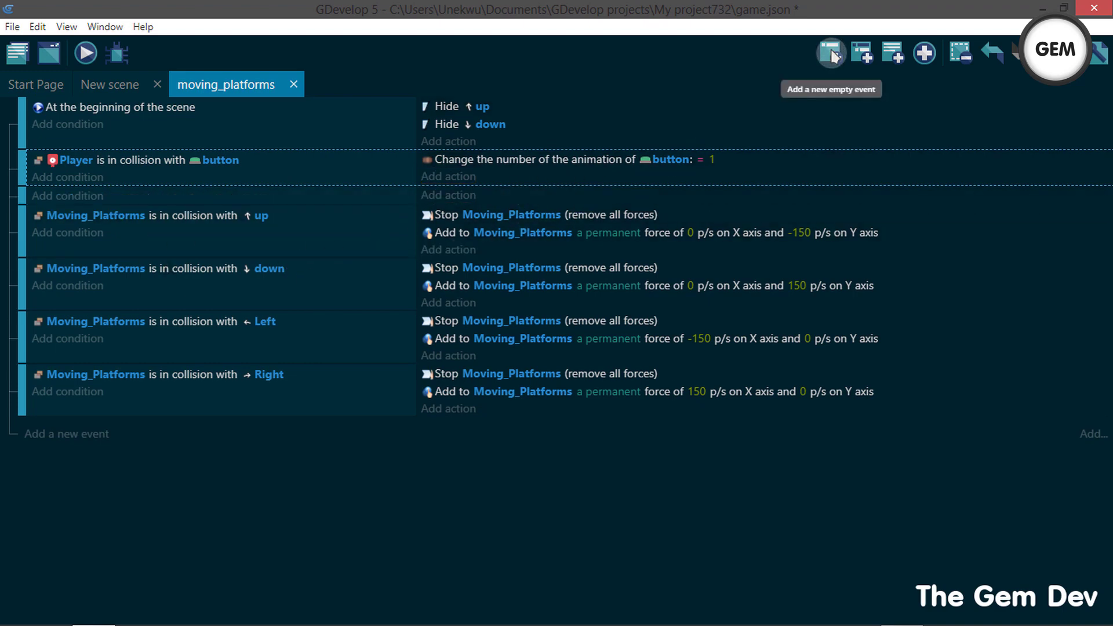
pyautogui.click(90, 191)
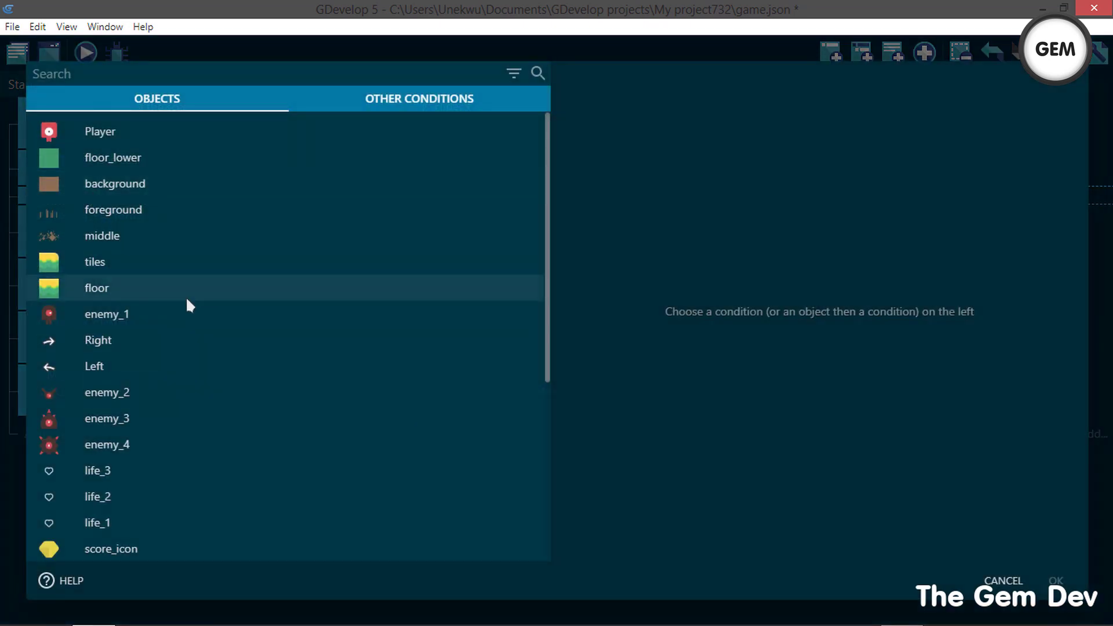
pyautogui.scroll(-5, 174, 463)
pyautogui.click(141, 464)
pyautogui.scroll(-1, 556, 216)
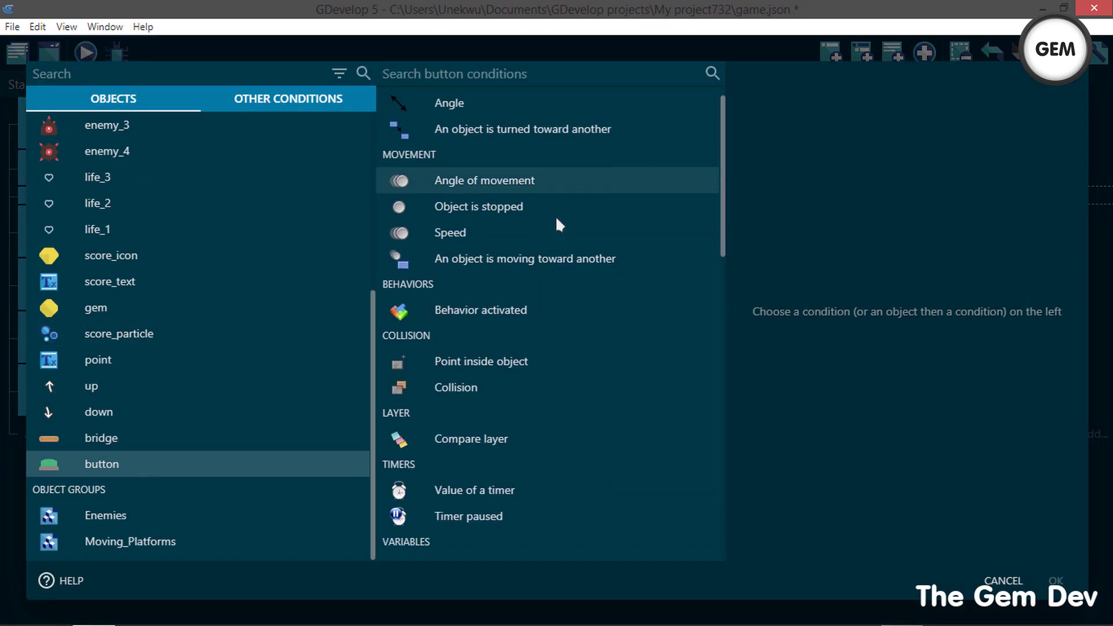
pyautogui.scroll(-5, 557, 219)
pyautogui.scroll(5, 561, 256)
pyautogui.write('anim')
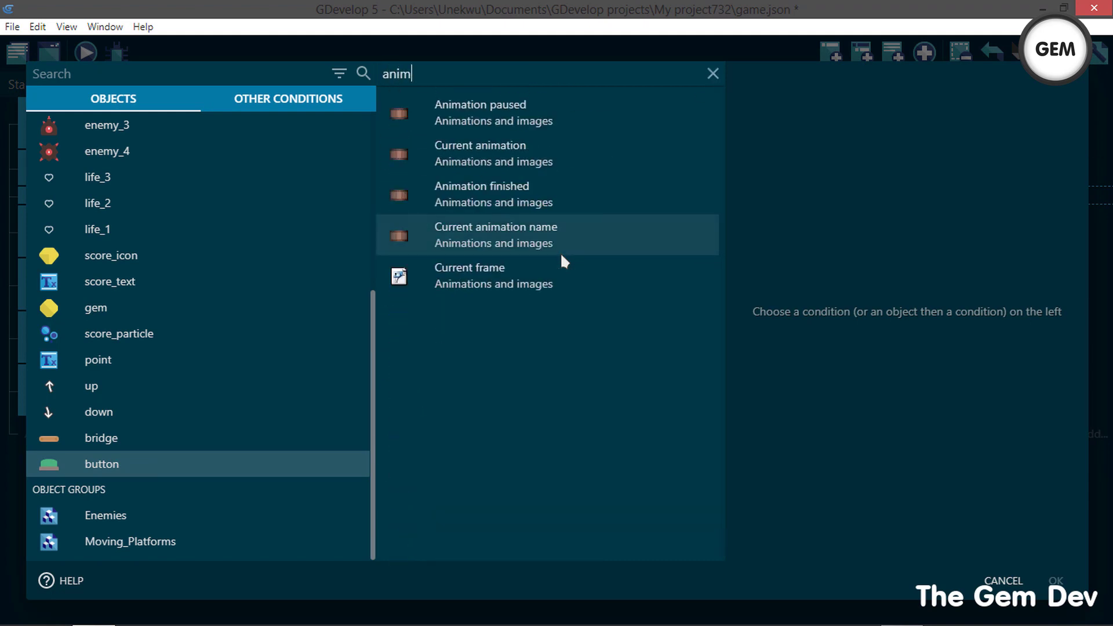
pyautogui.click(464, 121)
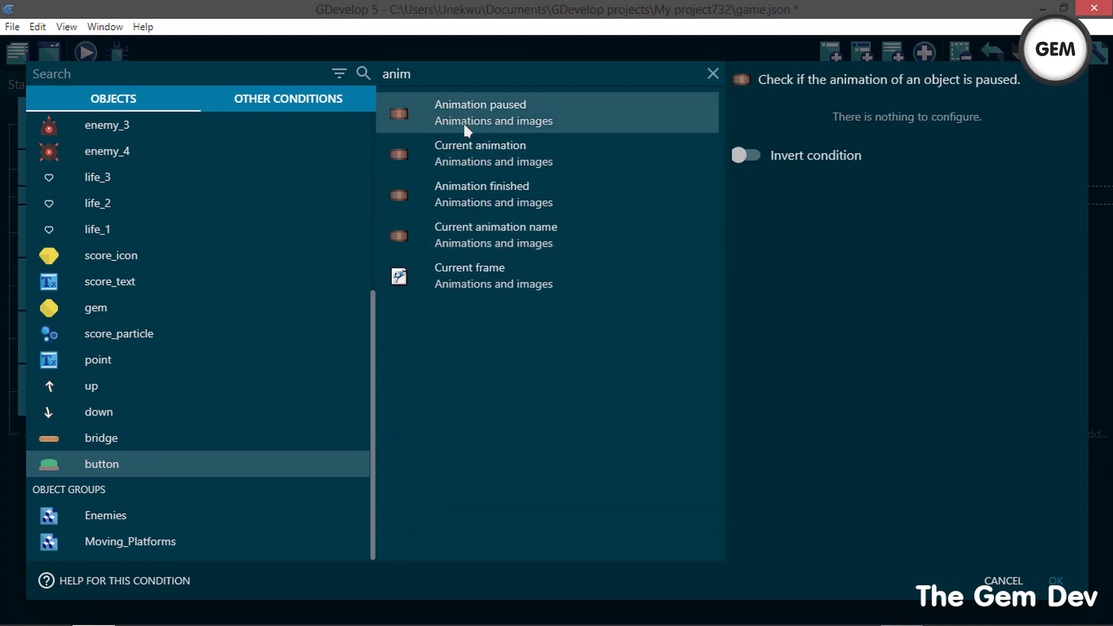
pyautogui.click(466, 139)
pyautogui.click(887, 148)
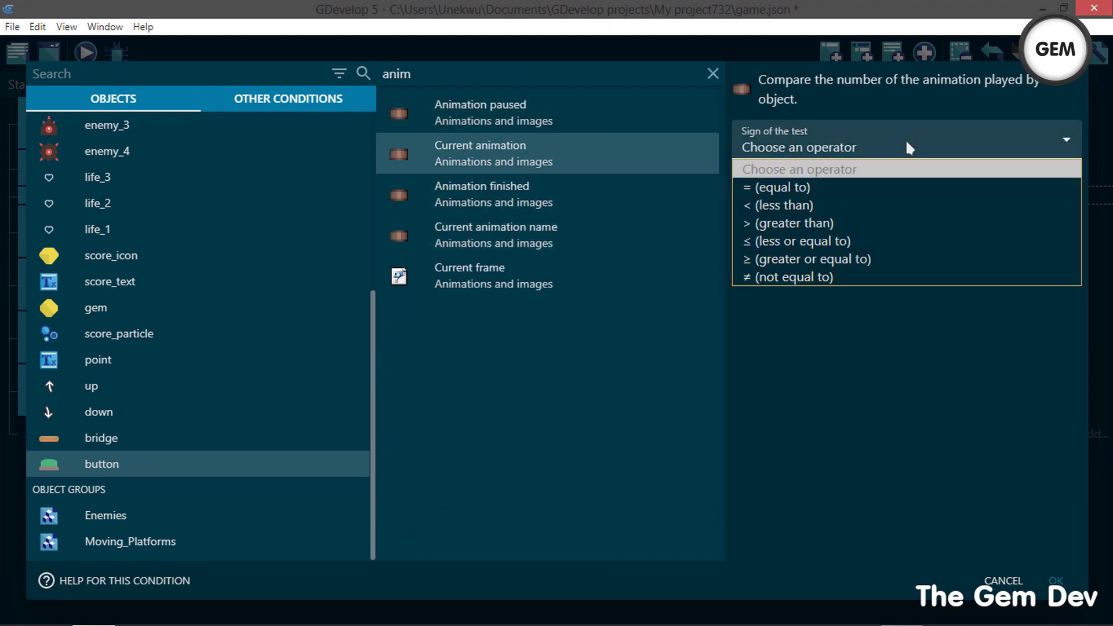
pyautogui.click(841, 187)
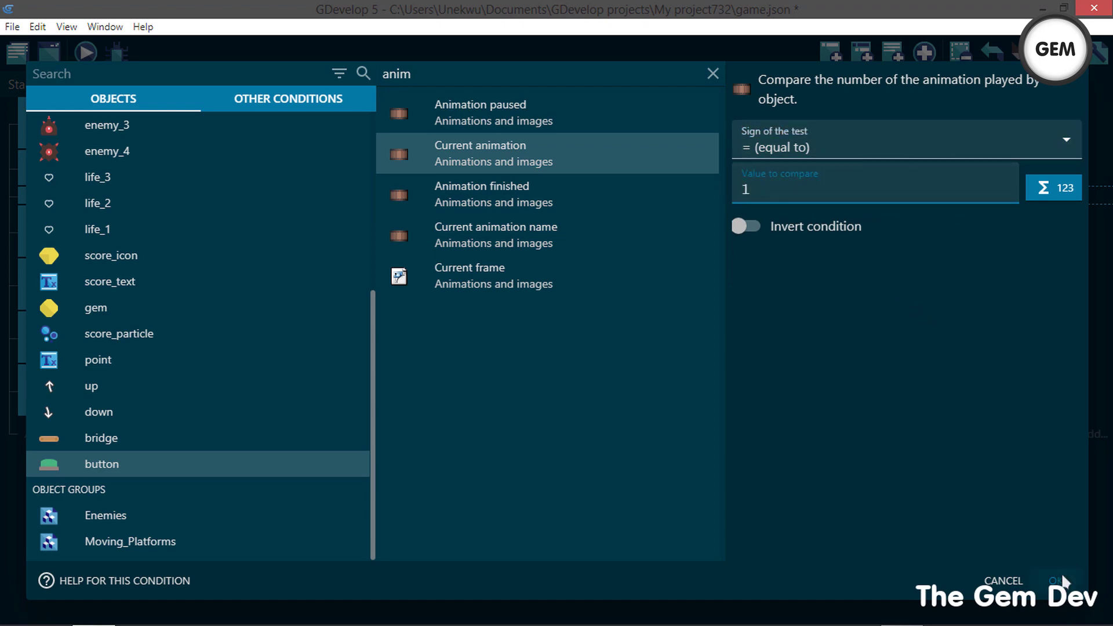
pyautogui.click(1069, 572)
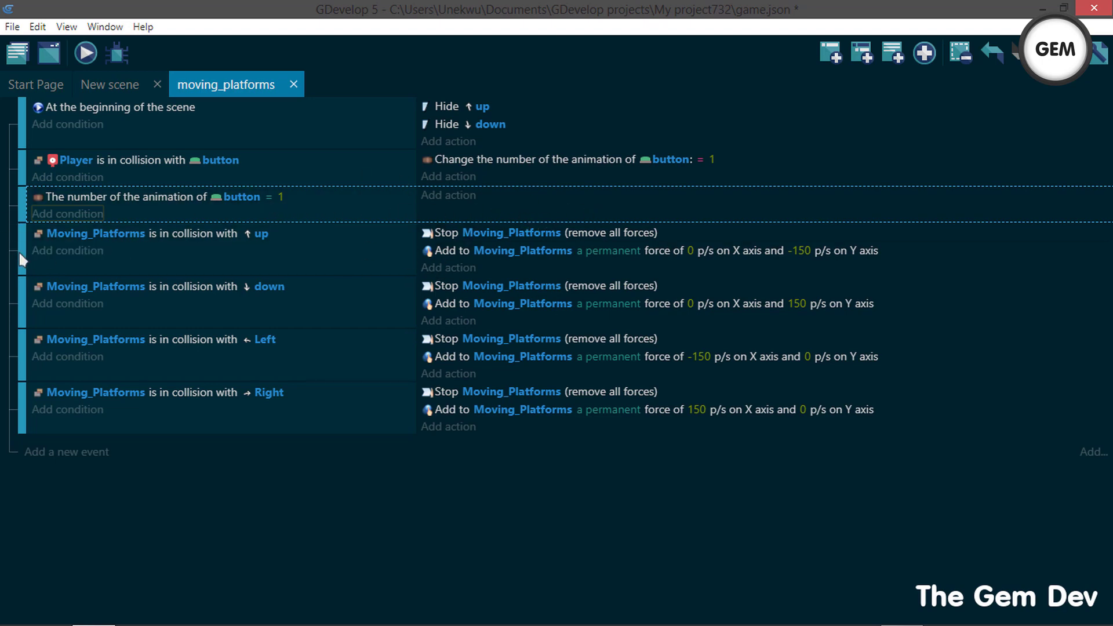
# - Nest the four Moving_Platforms collision events (up, down, Left, Right) as sub-events of the button animation condition
pyautogui.moveTo(22, 259)
pyautogui.mouseDown()
pyautogui.moveTo(26, 248)
pyautogui.moveTo(29, 261)
pyautogui.mouseUp()
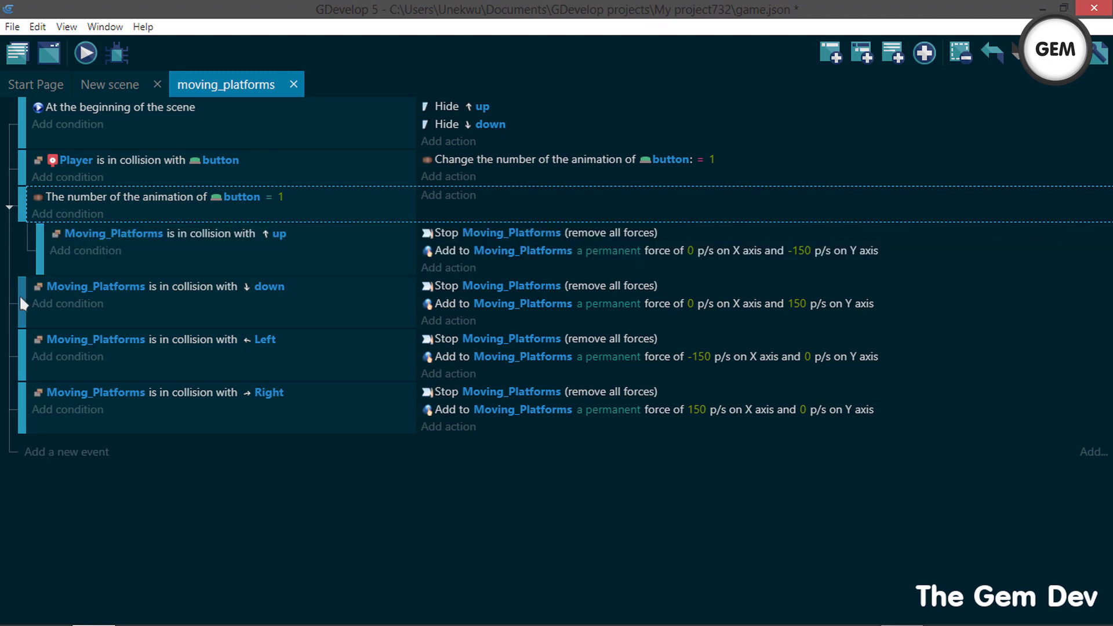
pyautogui.moveTo(22, 301); pyautogui.dragTo(35, 293)
pyautogui.moveTo(26, 339); pyautogui.dragTo(35, 354)
pyautogui.moveTo(24, 403); pyautogui.dragTo(36, 408)
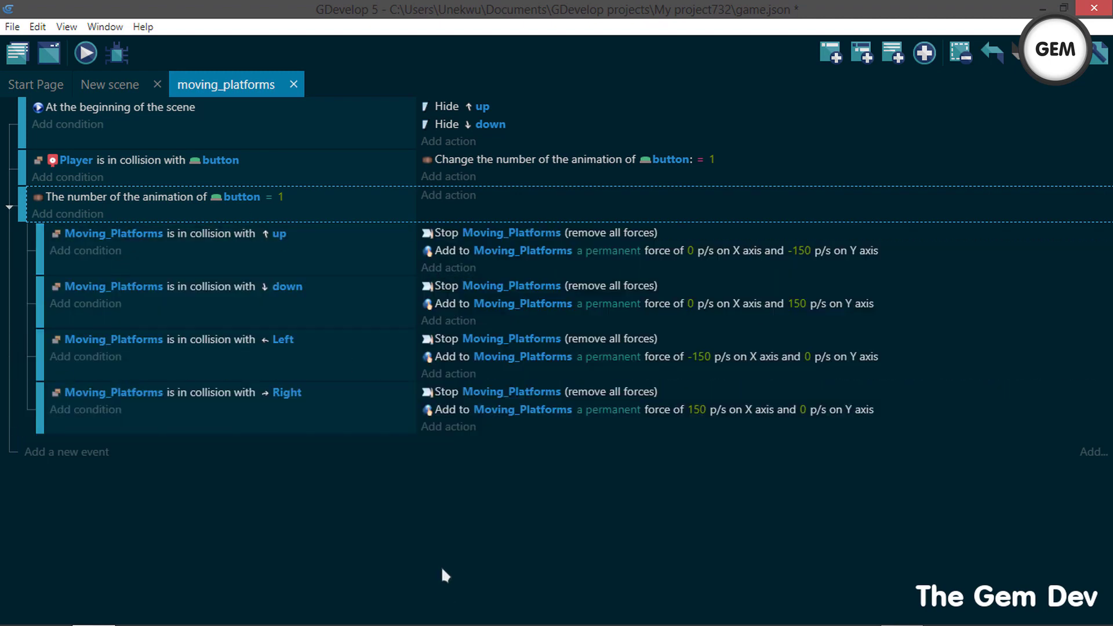
# - Preview the game and take the player through the level, past the enemies and the first bridge, onto the green button
pyautogui.click(85, 55)
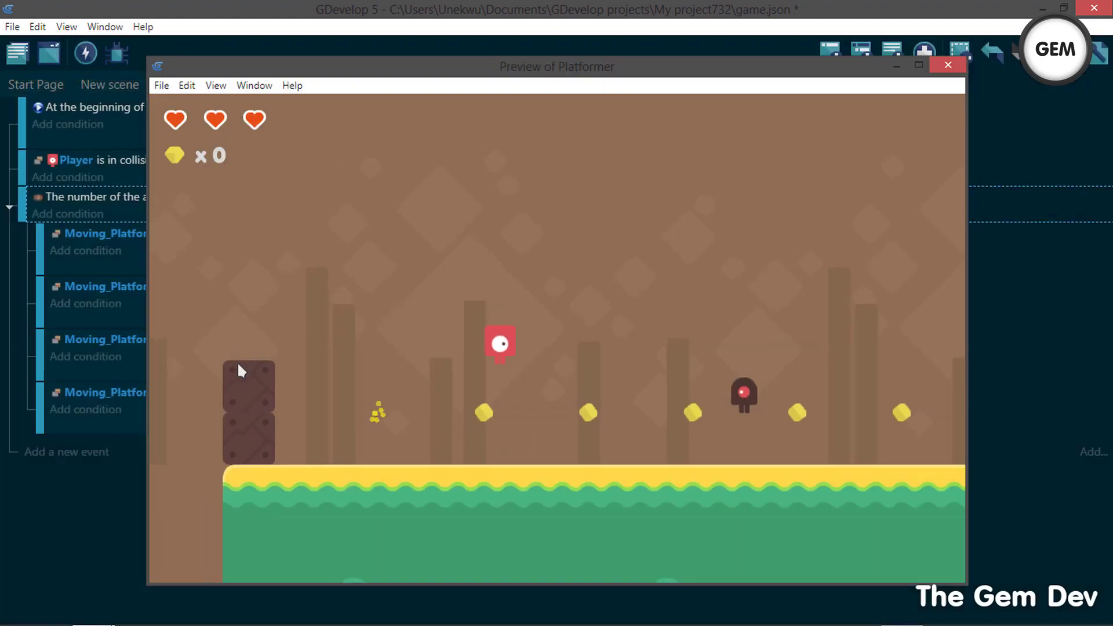
pyautogui.press('Right')
pyautogui.press('space')
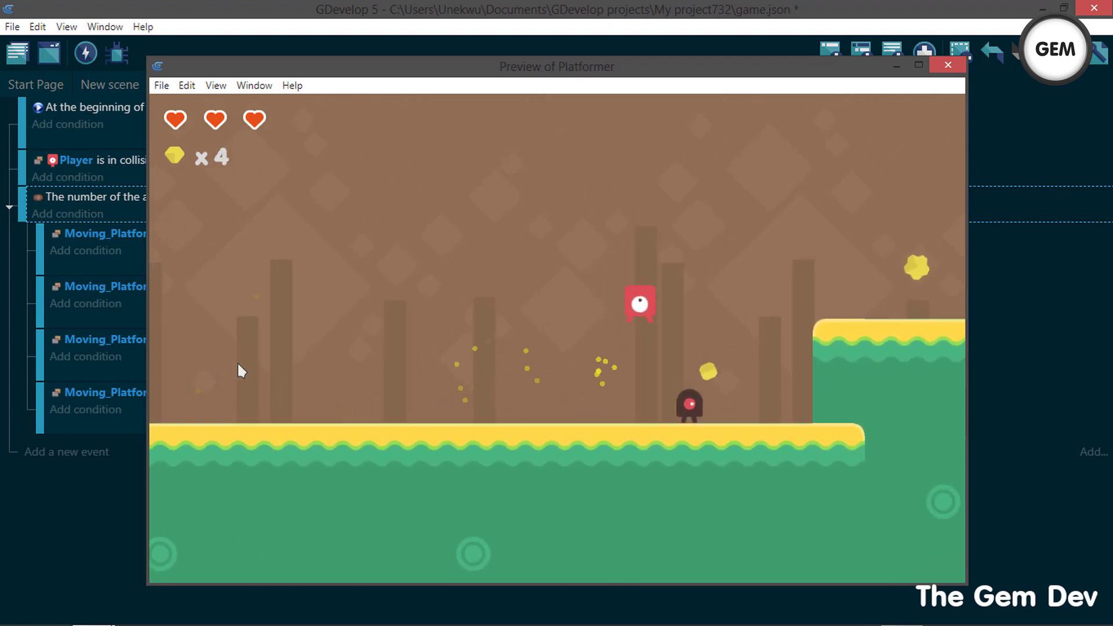
pyautogui.press('space')
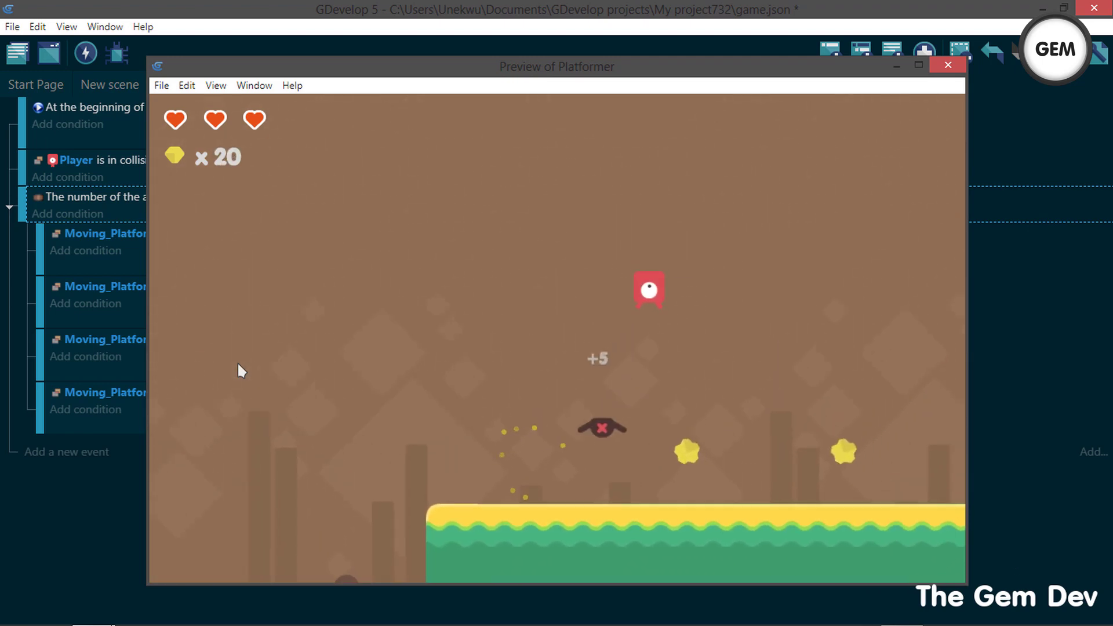
pyautogui.press('space')
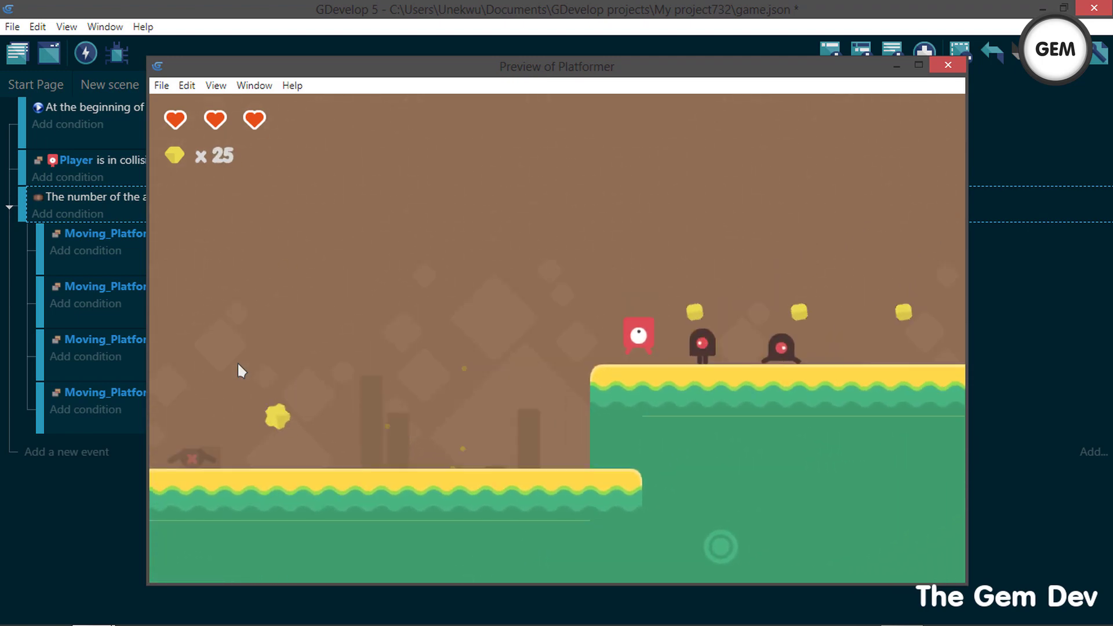
pyautogui.press('space')
pyautogui.press('Right')
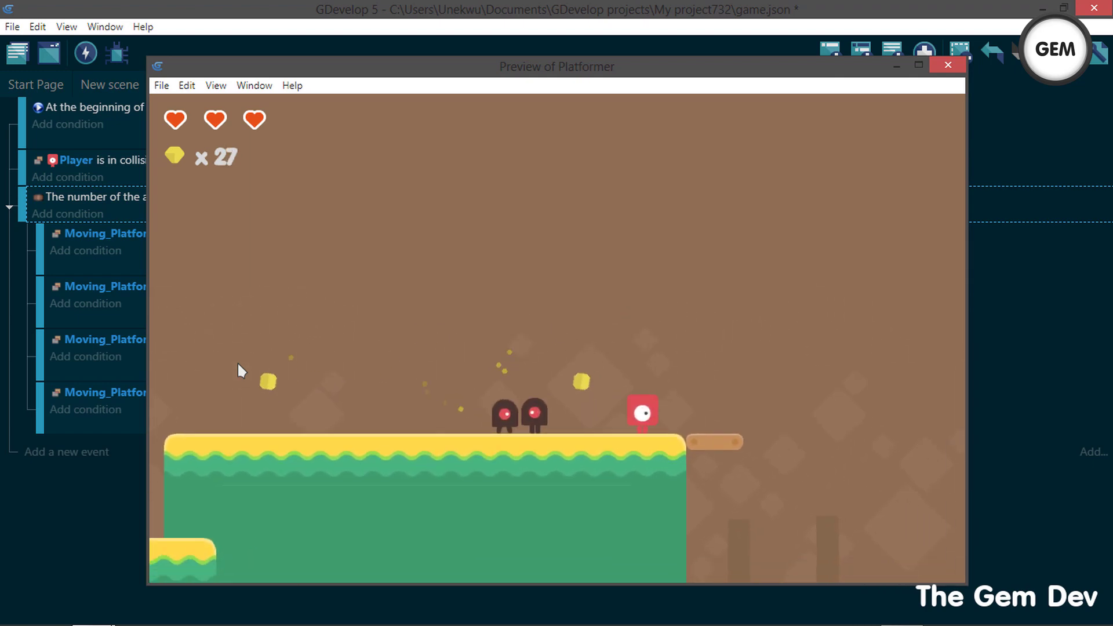
pyautogui.press('Right')
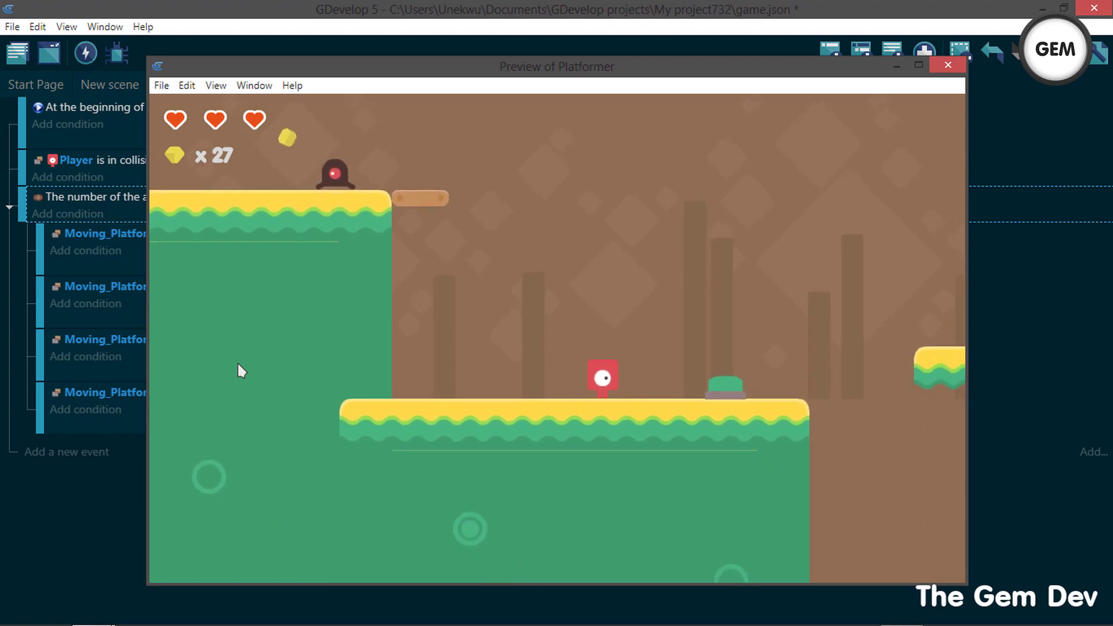
pyautogui.press('space')
pyautogui.press('space')
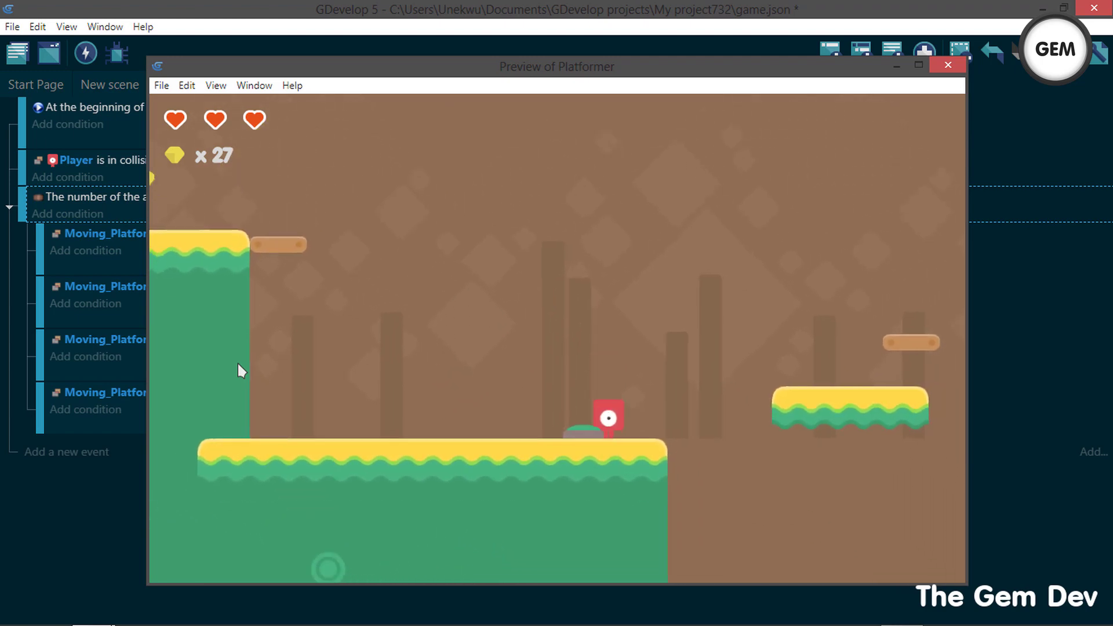
# - Move the player back and forth between the button, the first bridge and the floating ground to check the bridges' movement
pyautogui.press('Left')
pyautogui.press('Right')
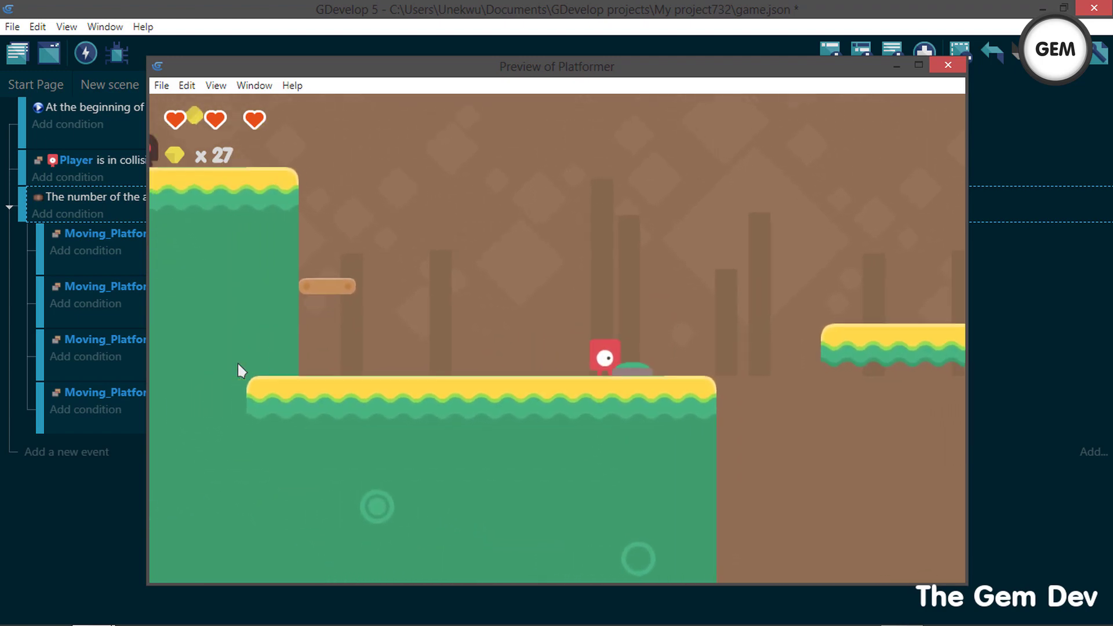
pyautogui.press('space')
pyautogui.press('space')
pyautogui.press('Left')
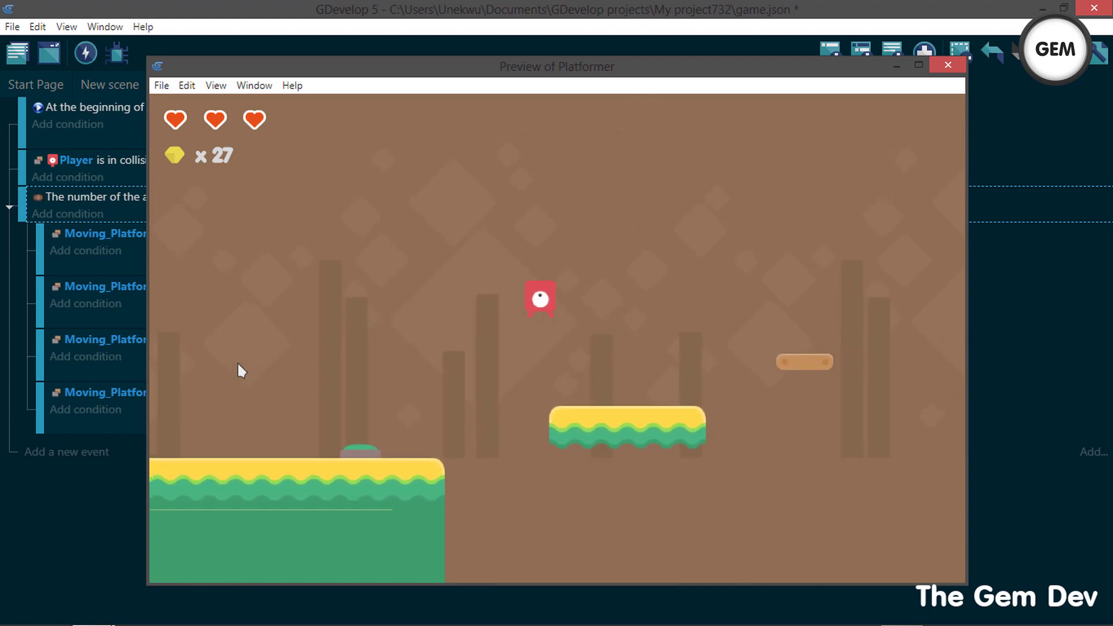
pyautogui.press('space')
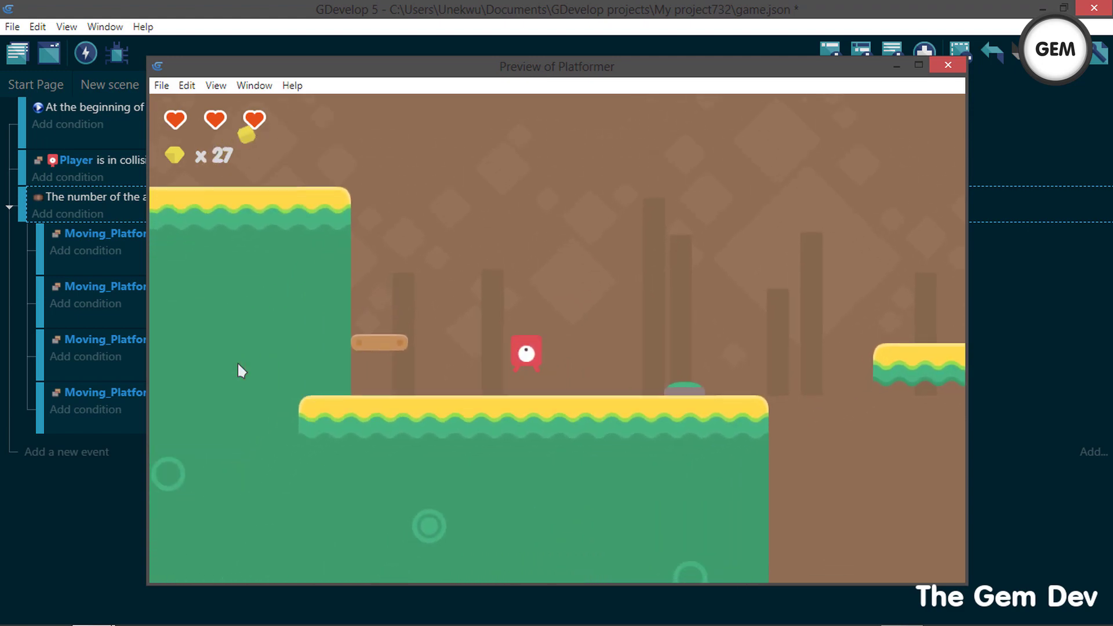
pyautogui.press('space')
pyautogui.press('Right')
pyautogui.press('space')
pyautogui.press('Right')
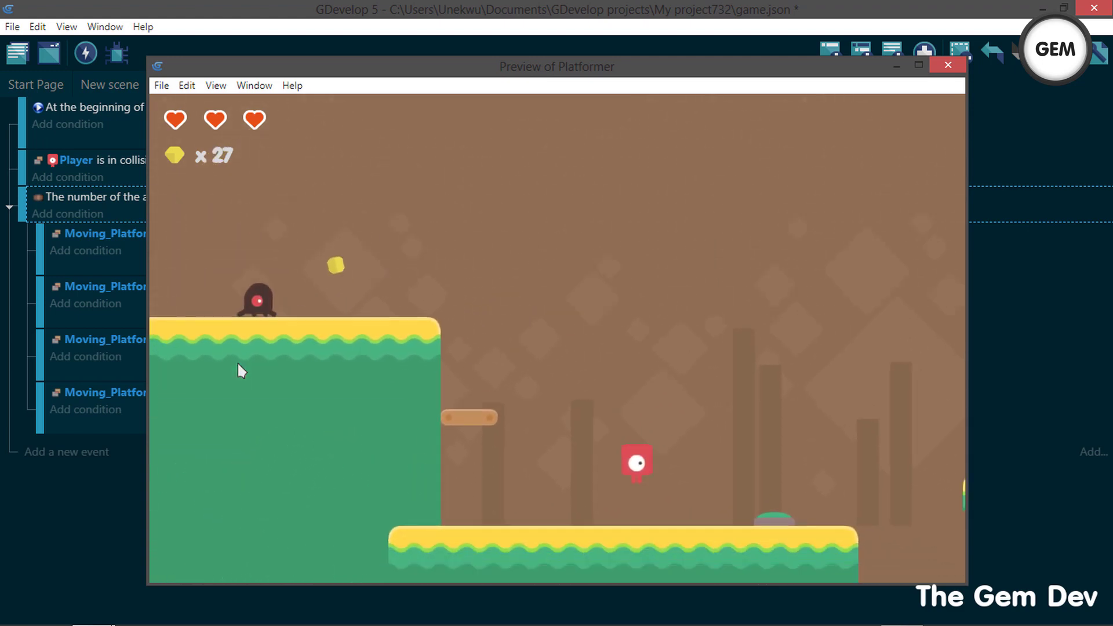
pyautogui.press('space')
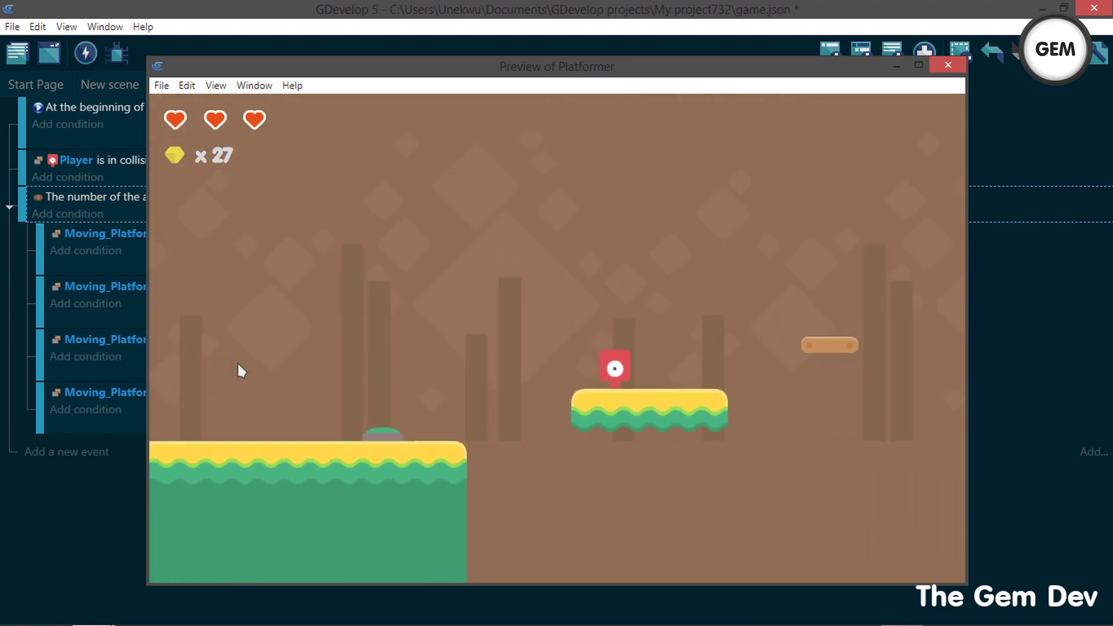
pyautogui.press('Left')
pyautogui.press('space')
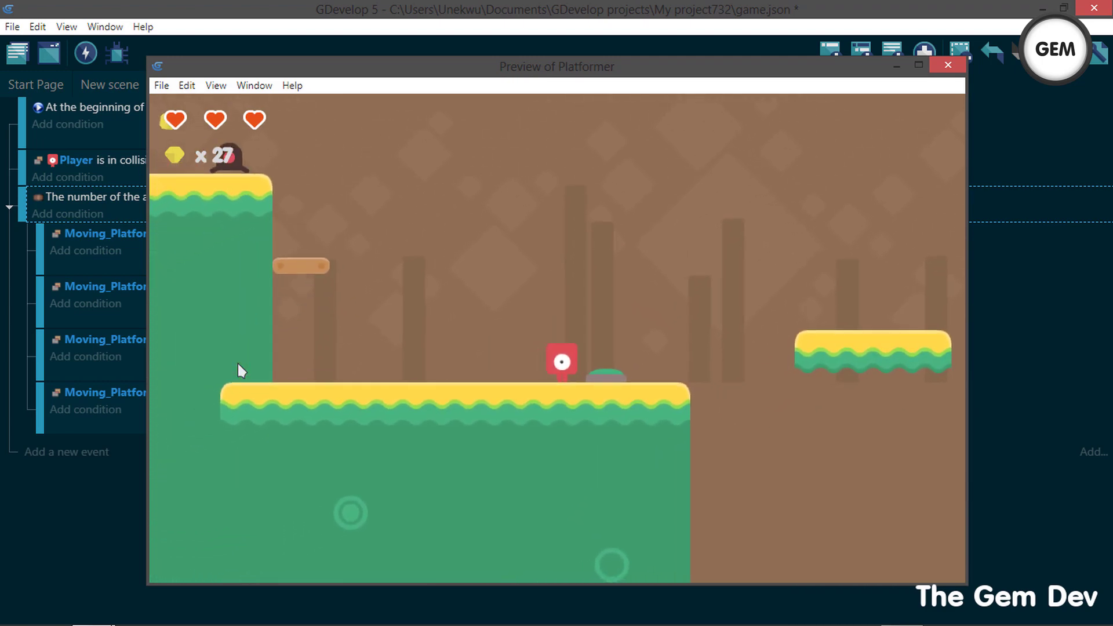